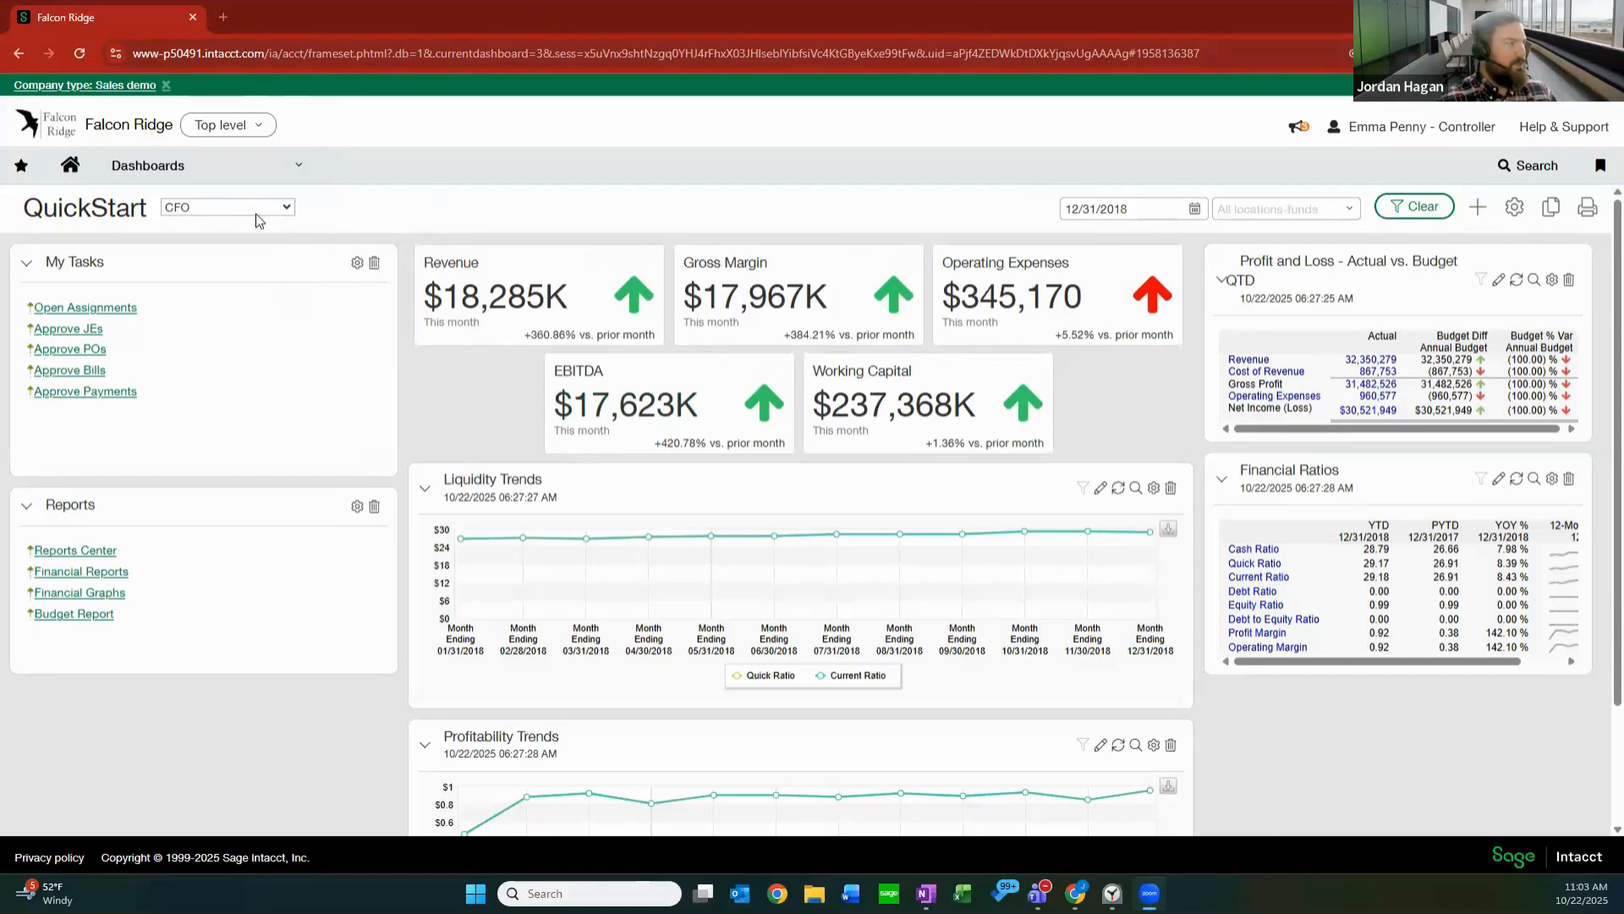
Open the CFO dashboard from the QuickStart dashboard group.
{"action": "left_click", "coordinate": [290, 175]}
{"action": "mouse_move", "coordinate": [489, 354]}
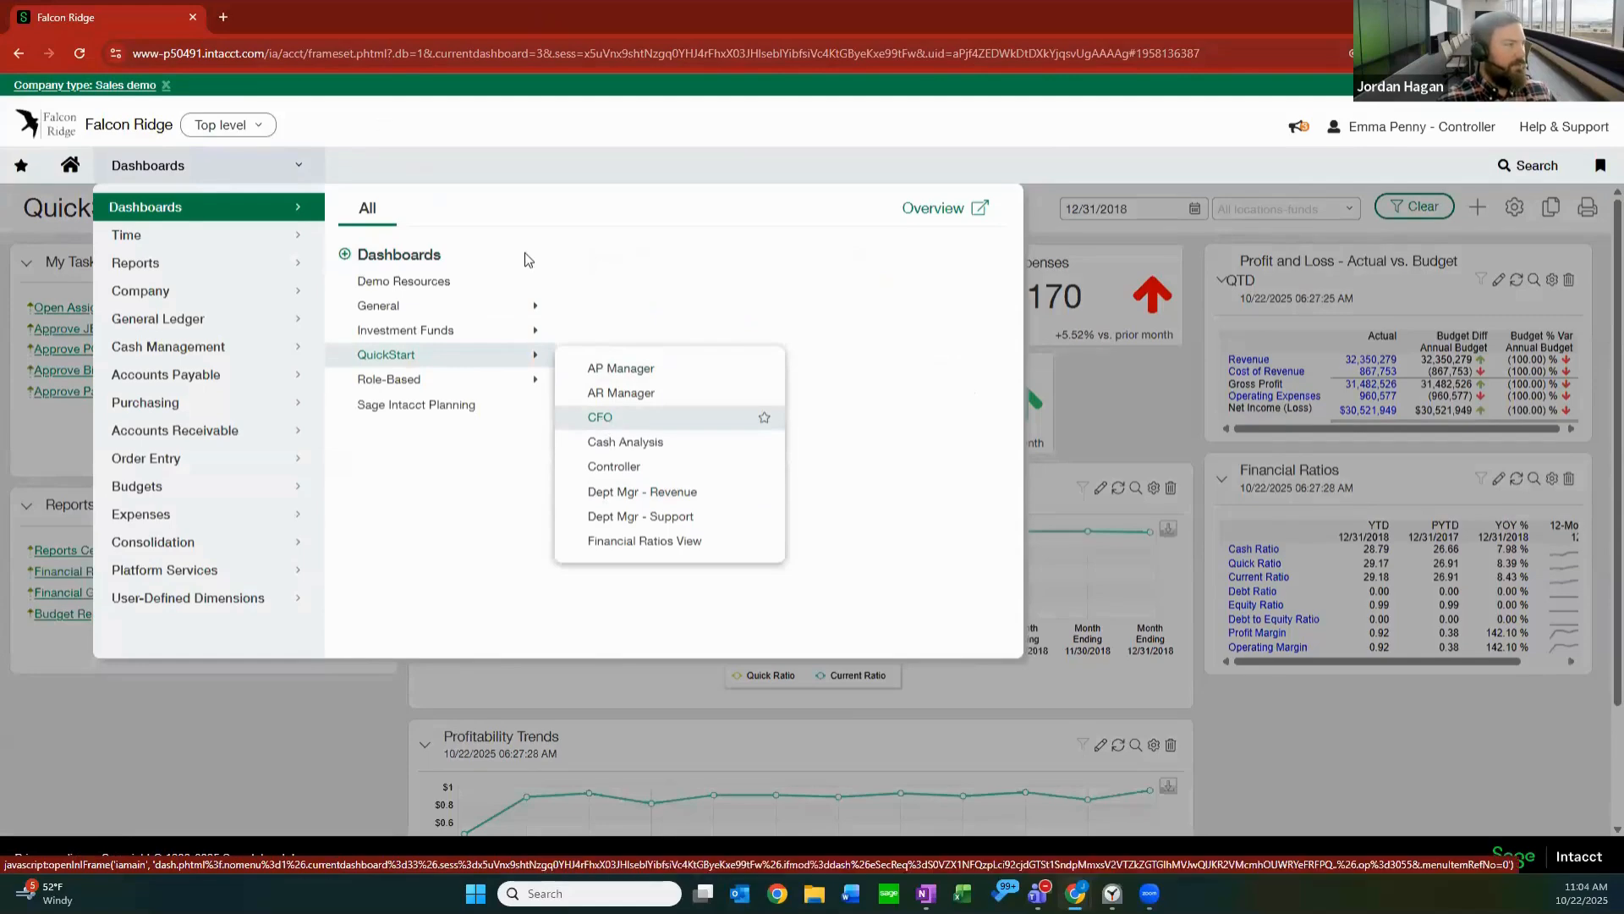
{"action": "left_click", "coordinate": [602, 418]}
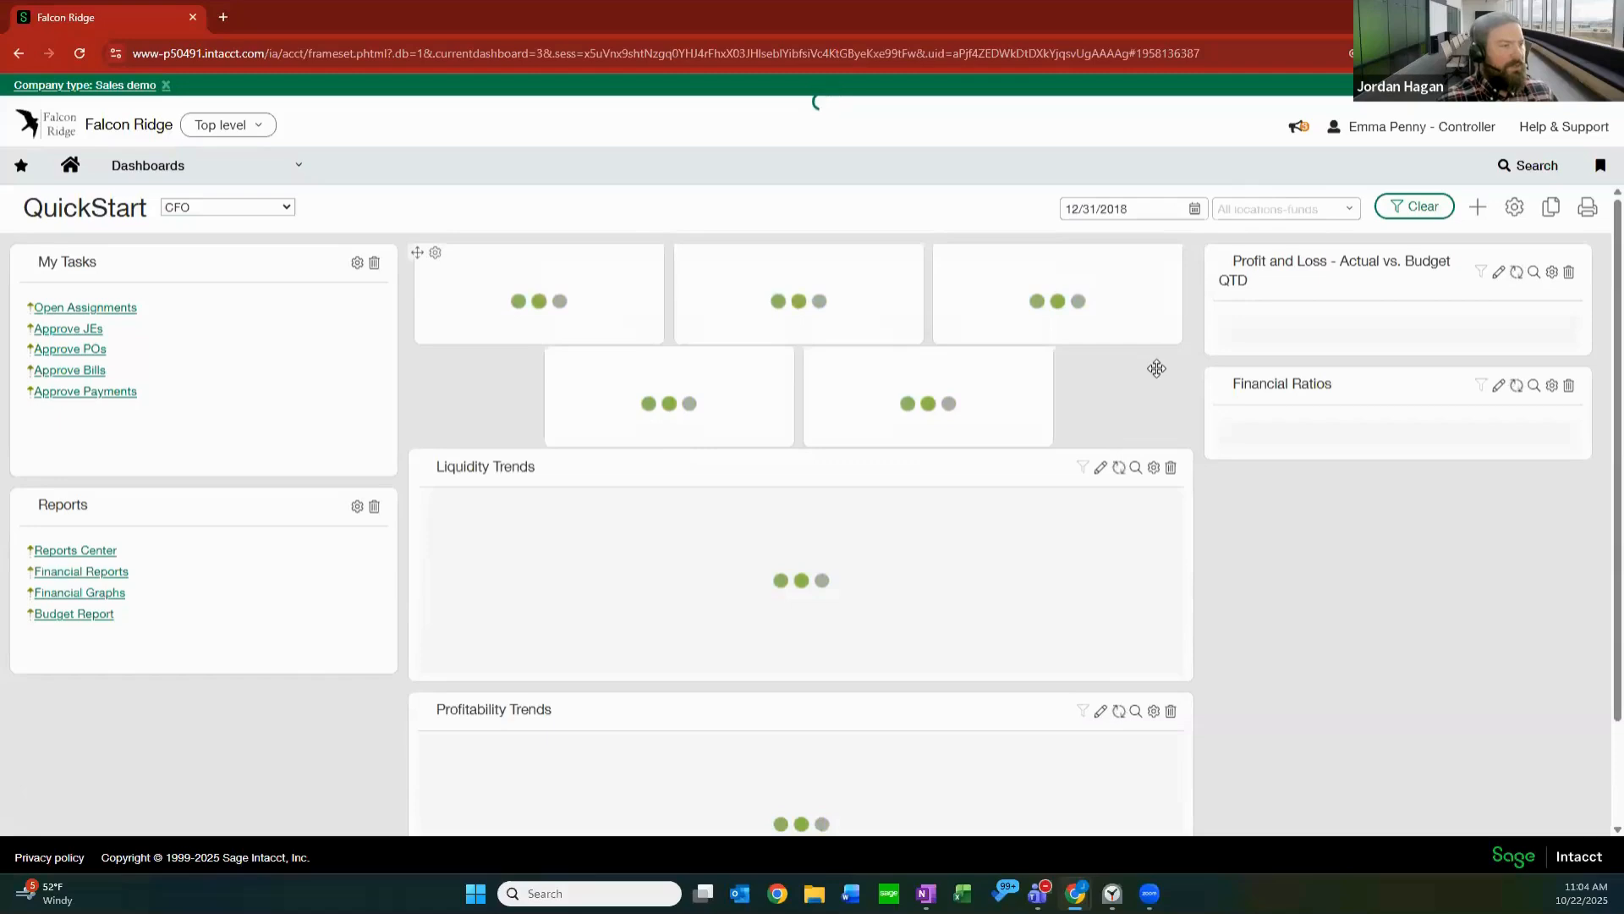
In the personal preferences, set the start page under the Display settings to Dashboard and save.
{"action": "left_click", "coordinate": [1448, 135]}
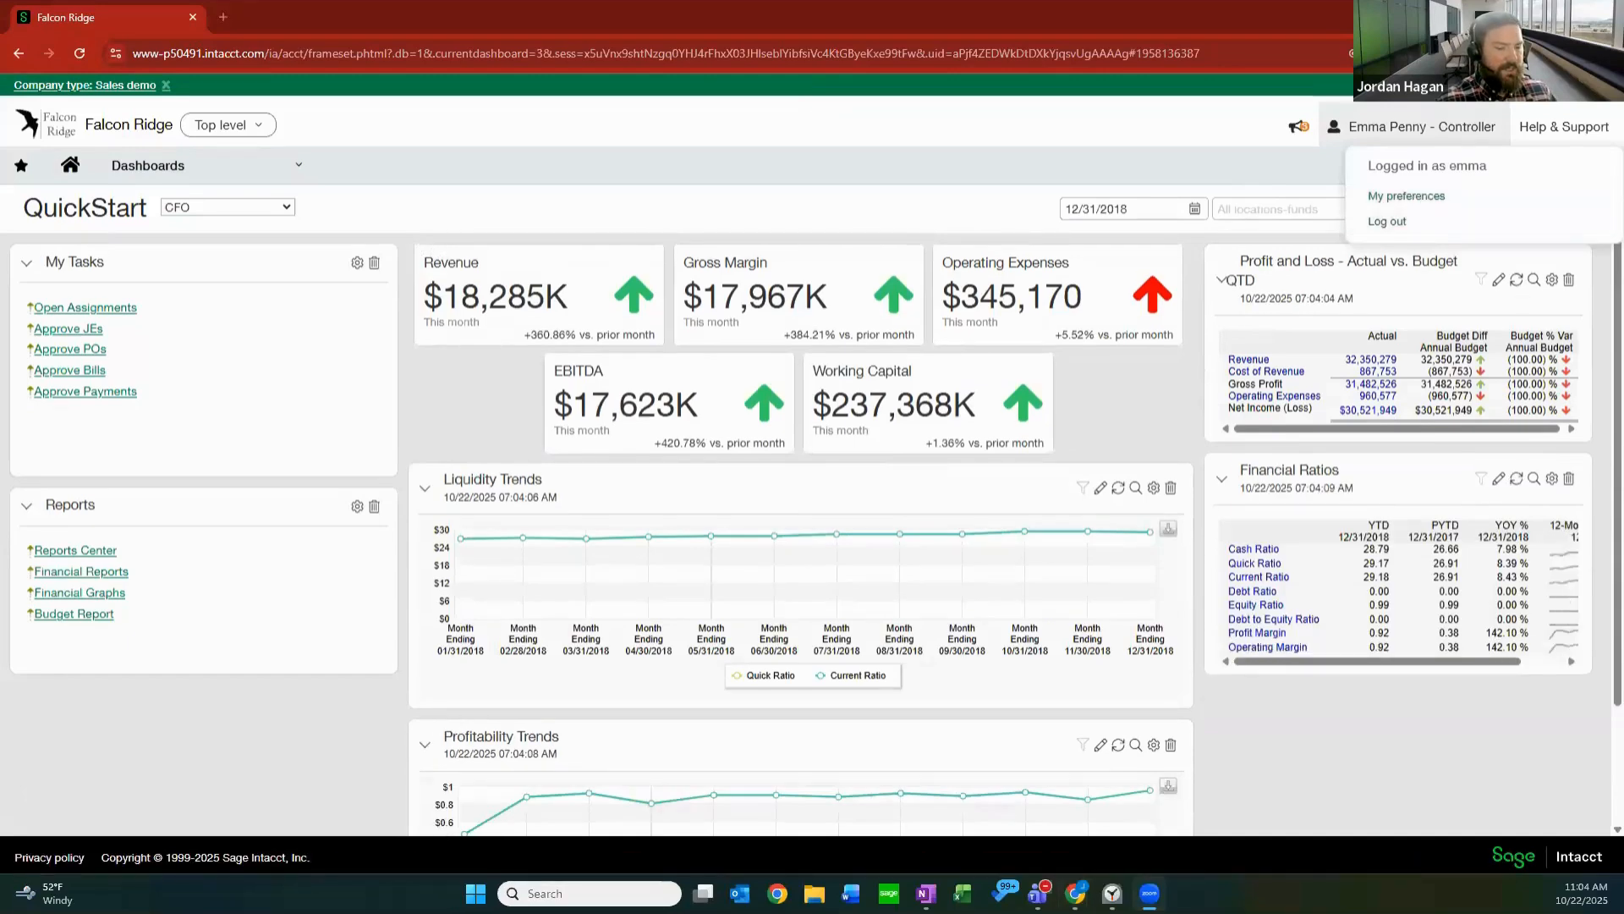
{"action": "left_click", "coordinate": [1409, 199]}
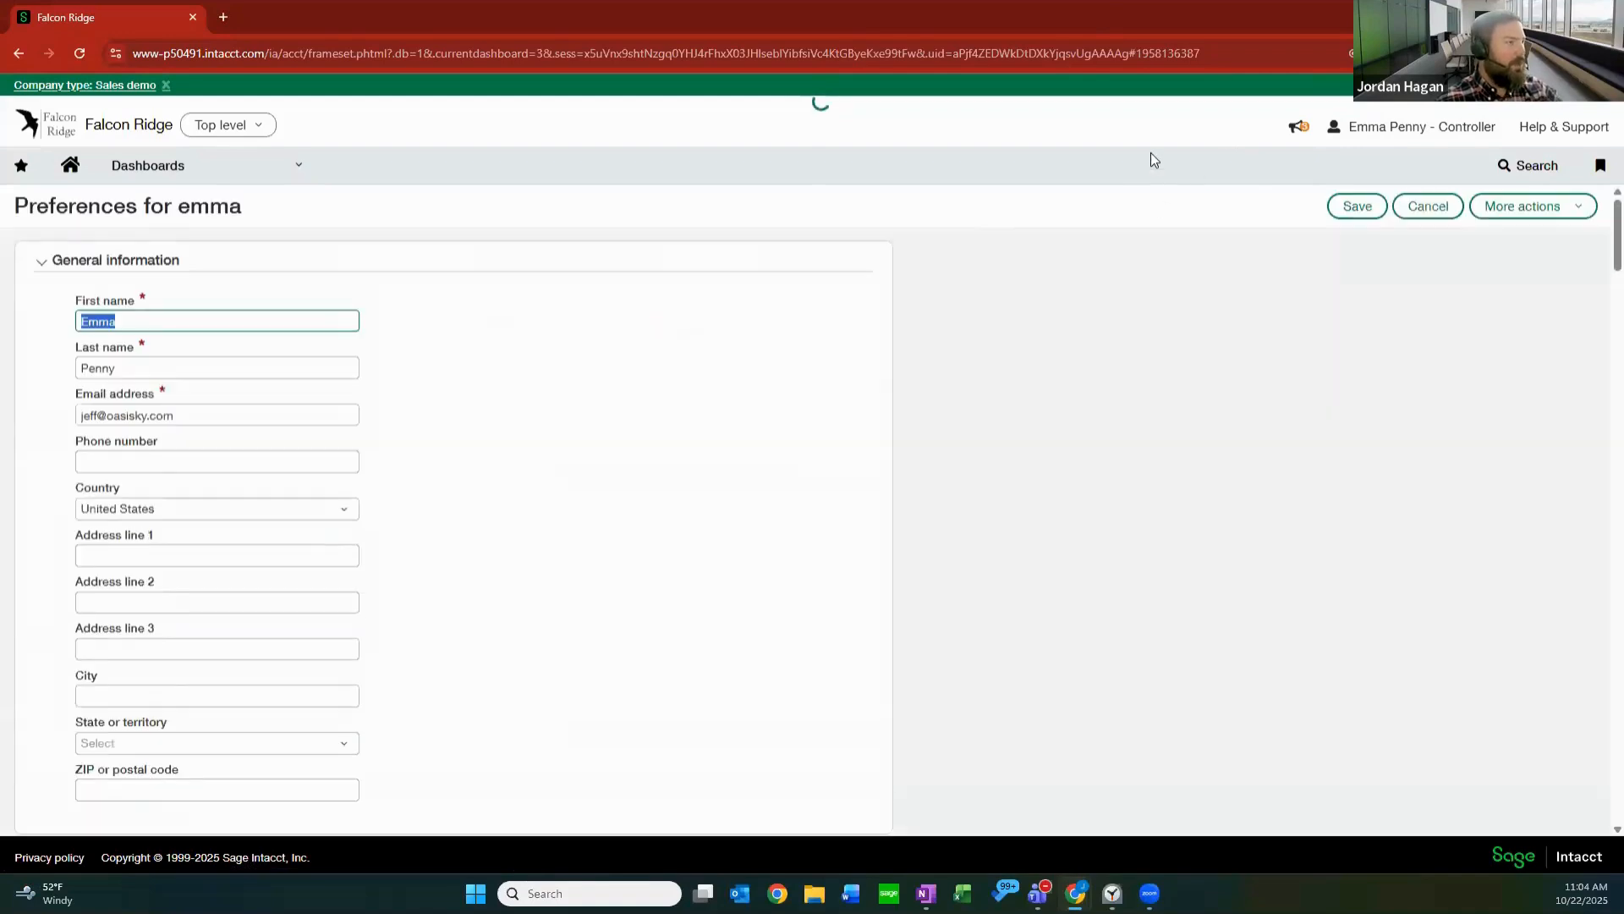
{"action": "scroll", "coordinate": [579, 387], "scroll_direction": "down", "scroll_amount": 15}
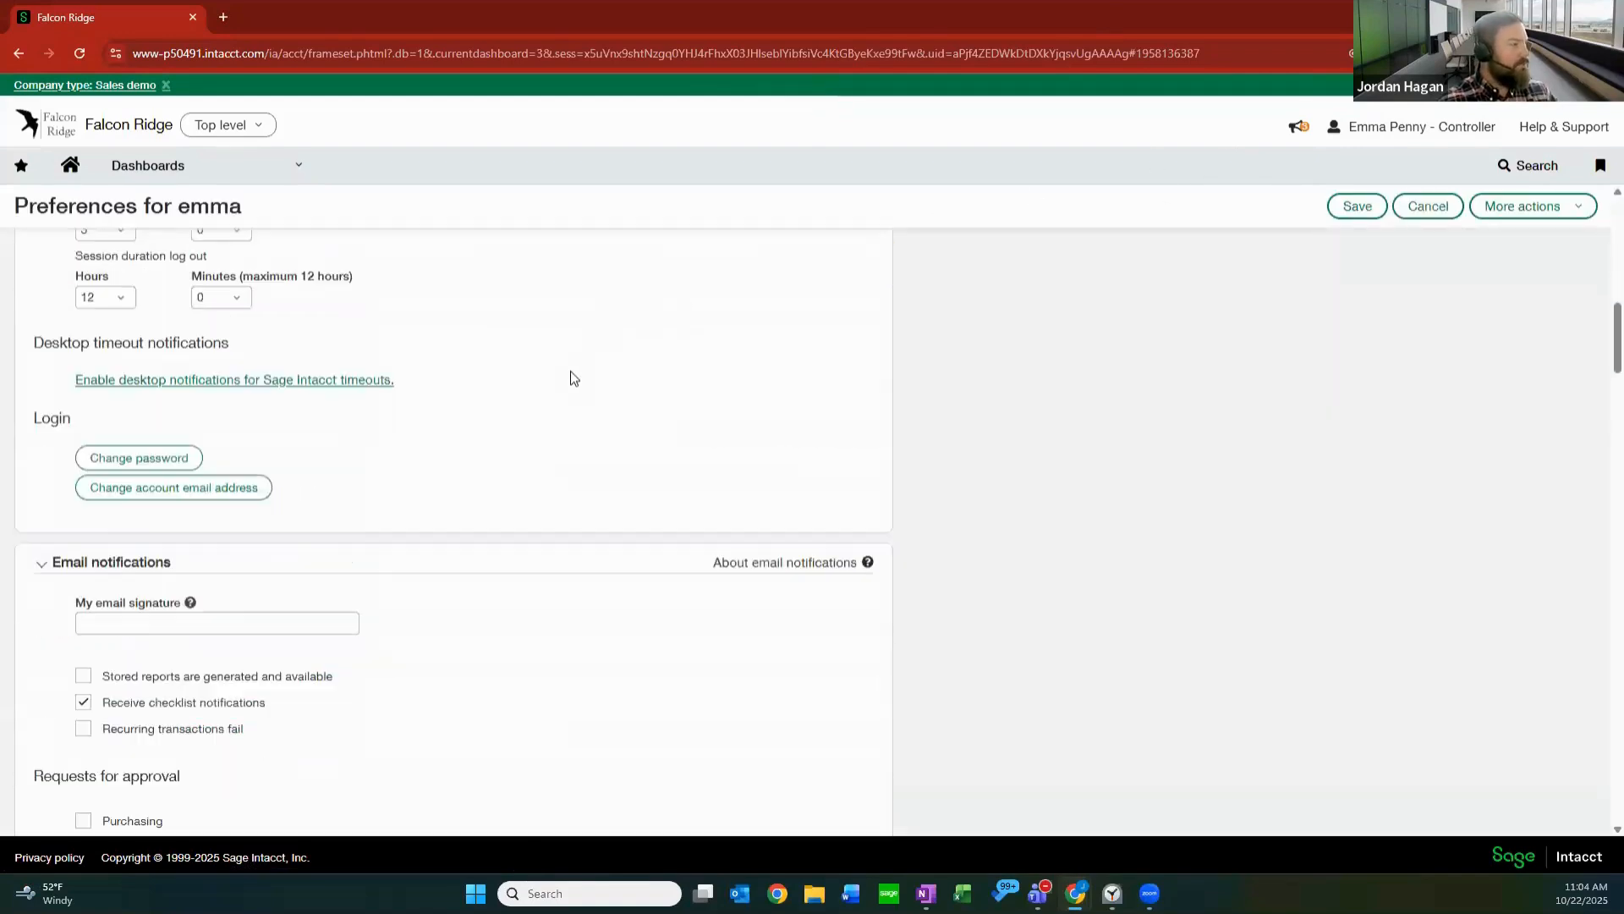
{"action": "scroll", "coordinate": [571, 371], "scroll_direction": "down", "scroll_amount": 8}
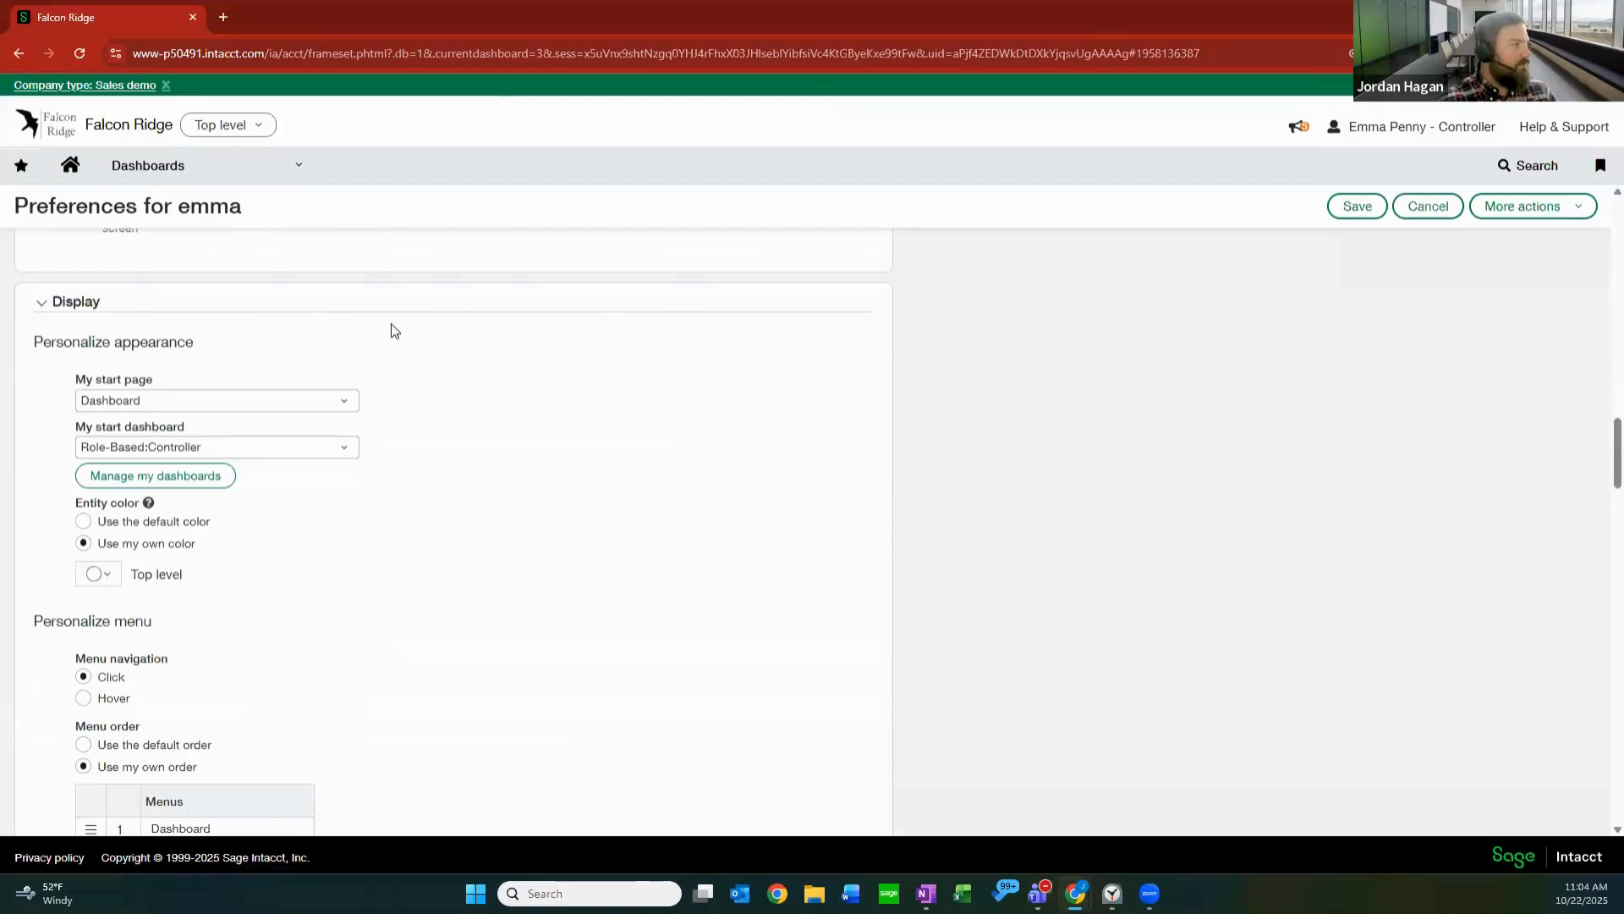
{"action": "scroll", "coordinate": [391, 330], "scroll_direction": "up", "scroll_amount": 1}
{"action": "left_click", "coordinate": [1392, 128]}
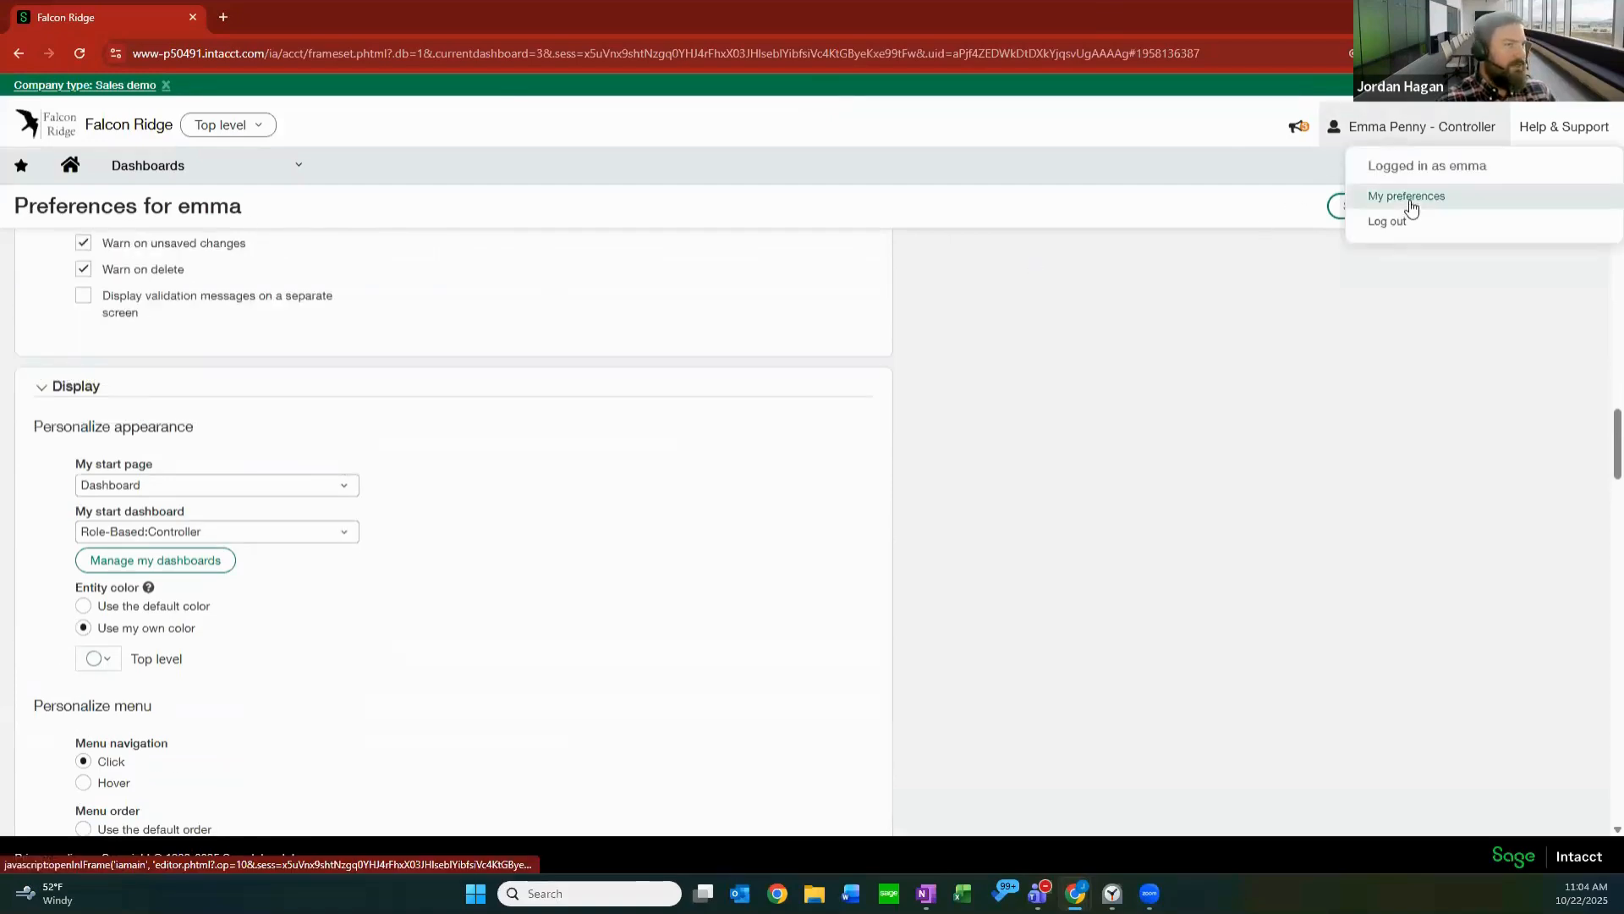
{"action": "left_click", "coordinate": [262, 360]}
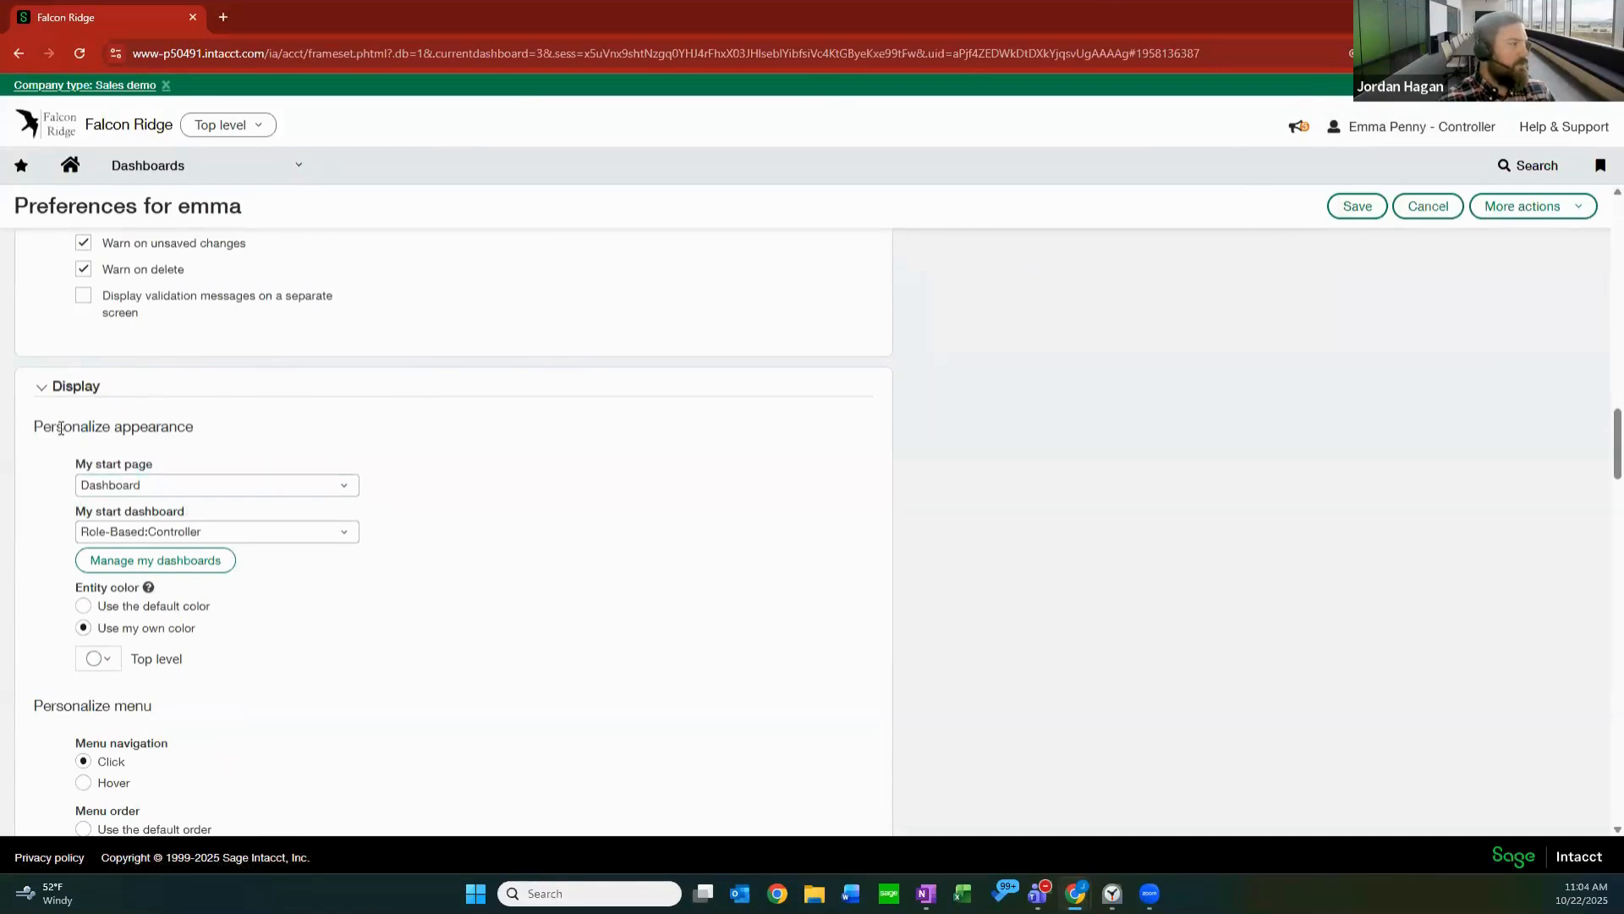
{"action": "left_click", "coordinate": [353, 489]}
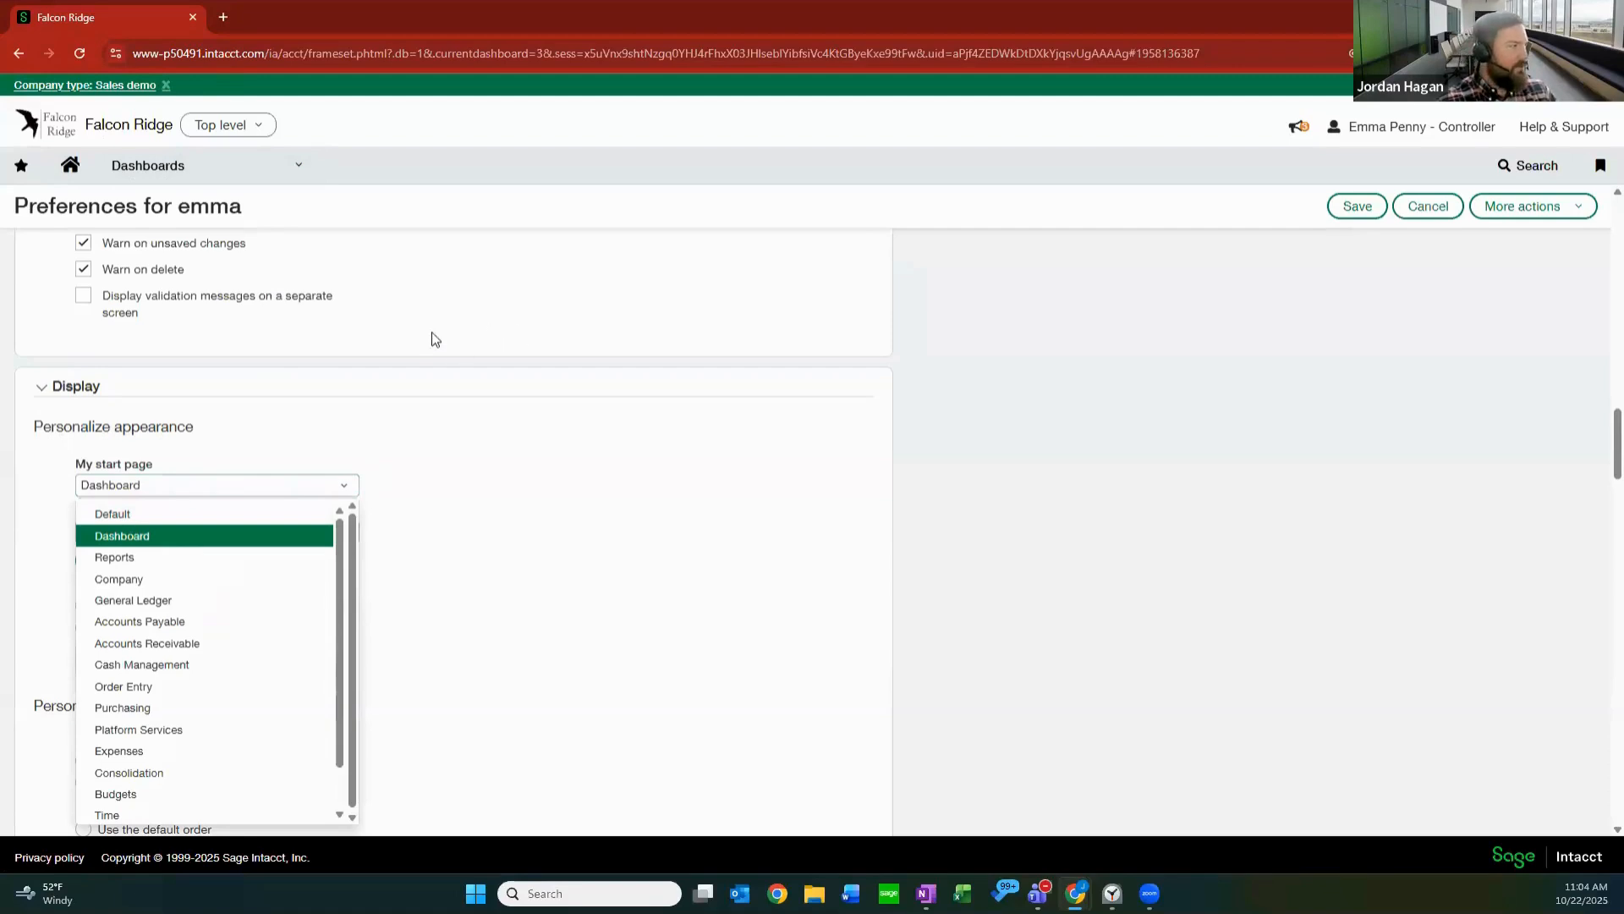
{"action": "left_click", "coordinate": [131, 539]}
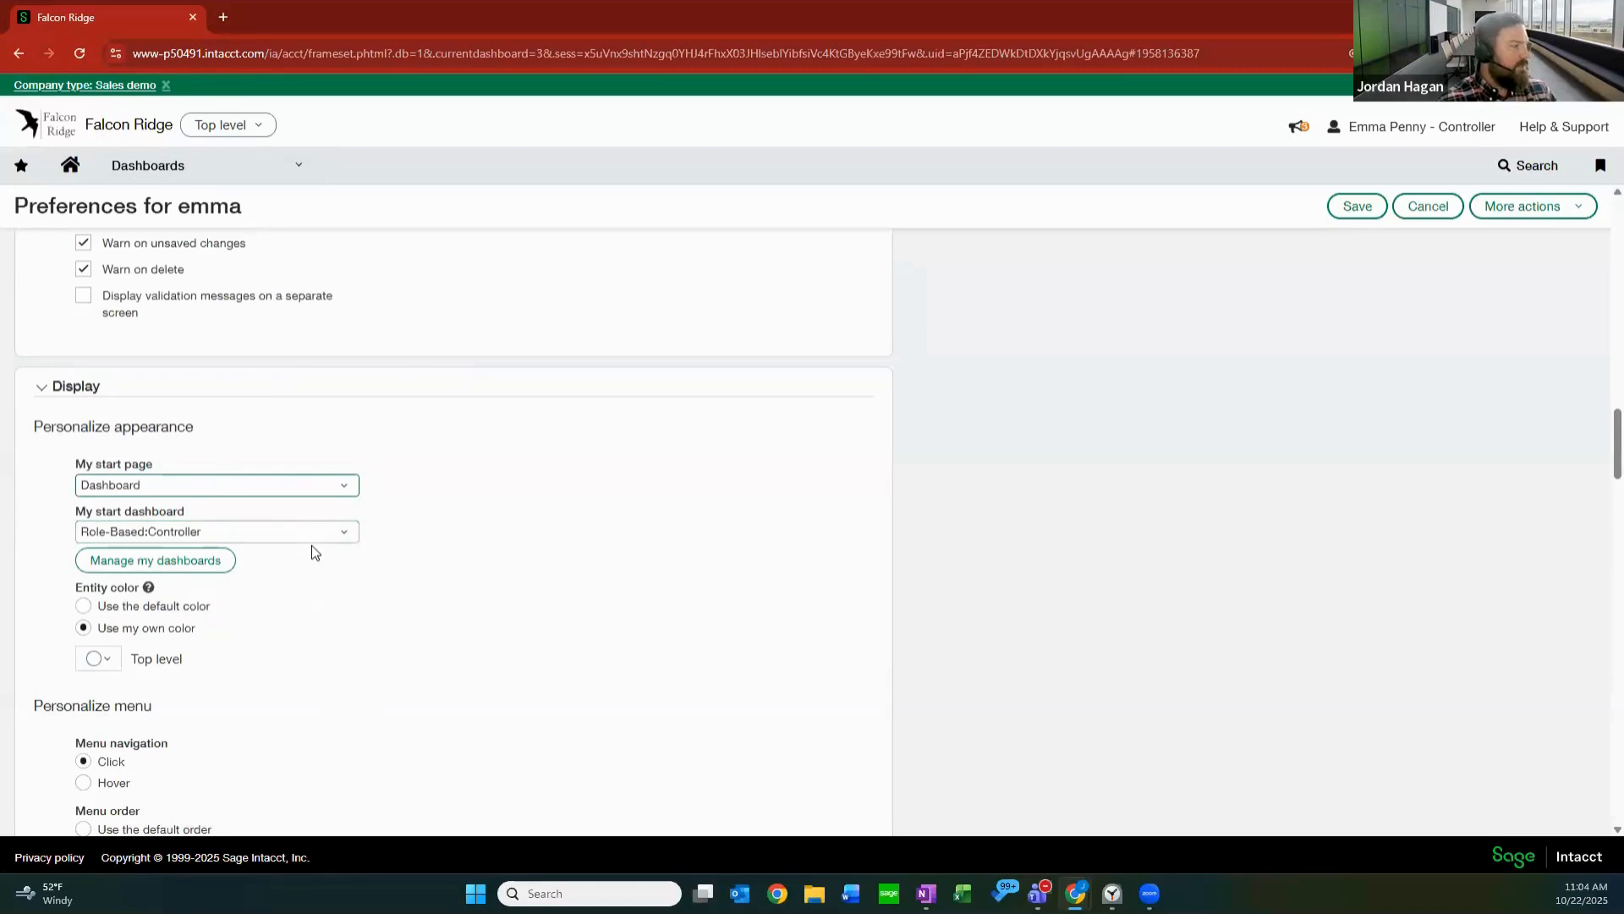
{"action": "left_click", "coordinate": [1358, 210]}
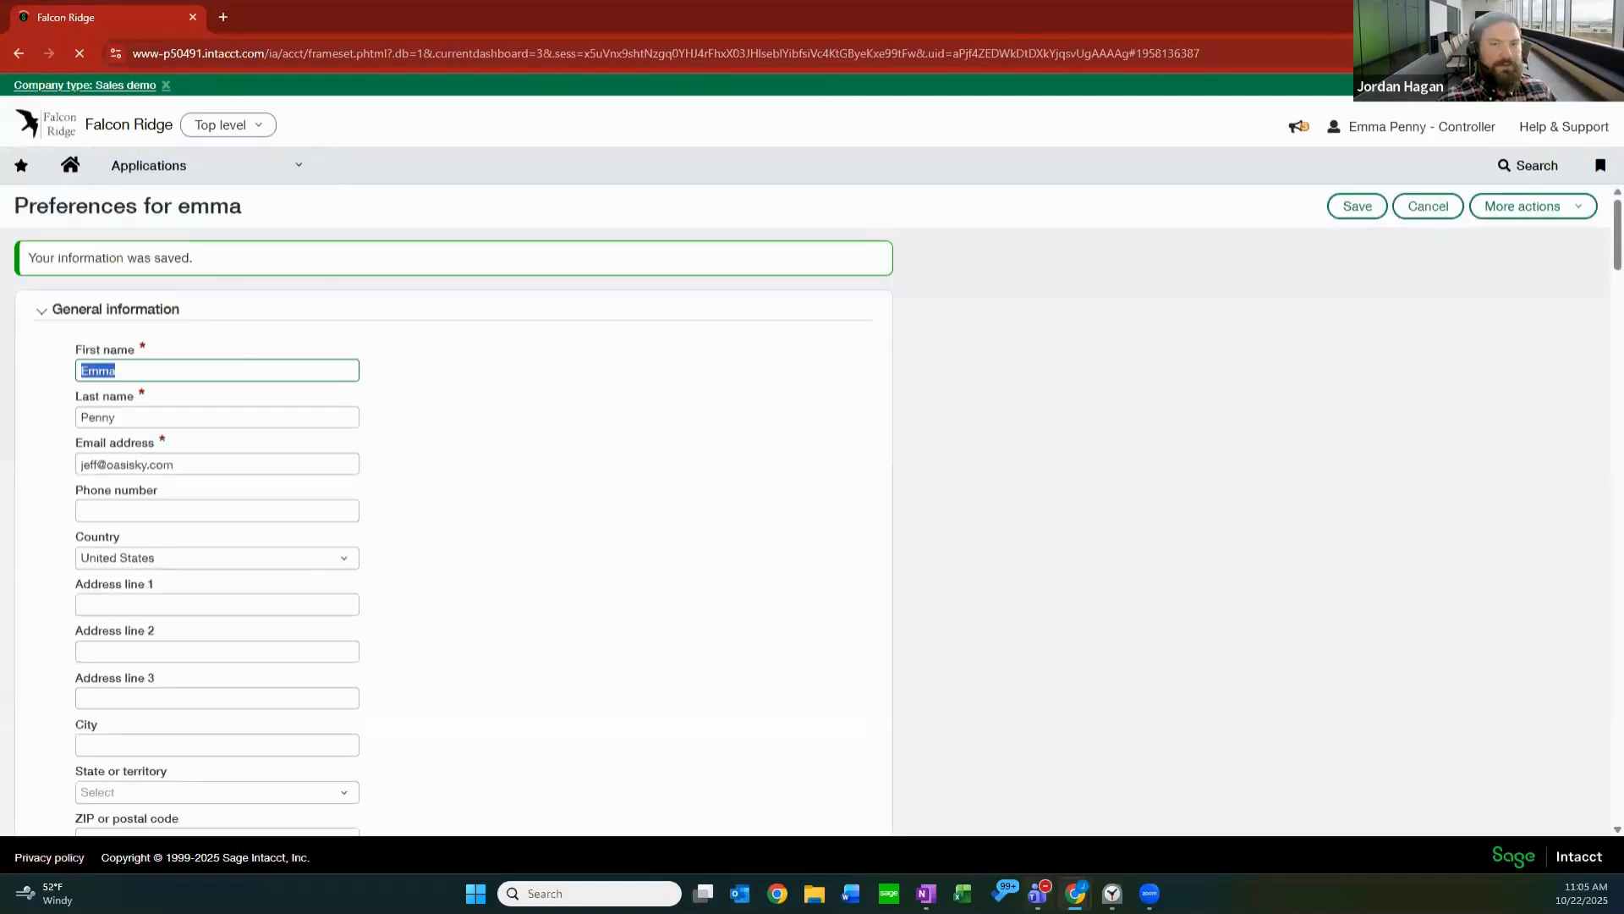
Return from the preferences to the QuickStart CFO dashboard.
{"action": "left_click", "coordinate": [279, 173]}
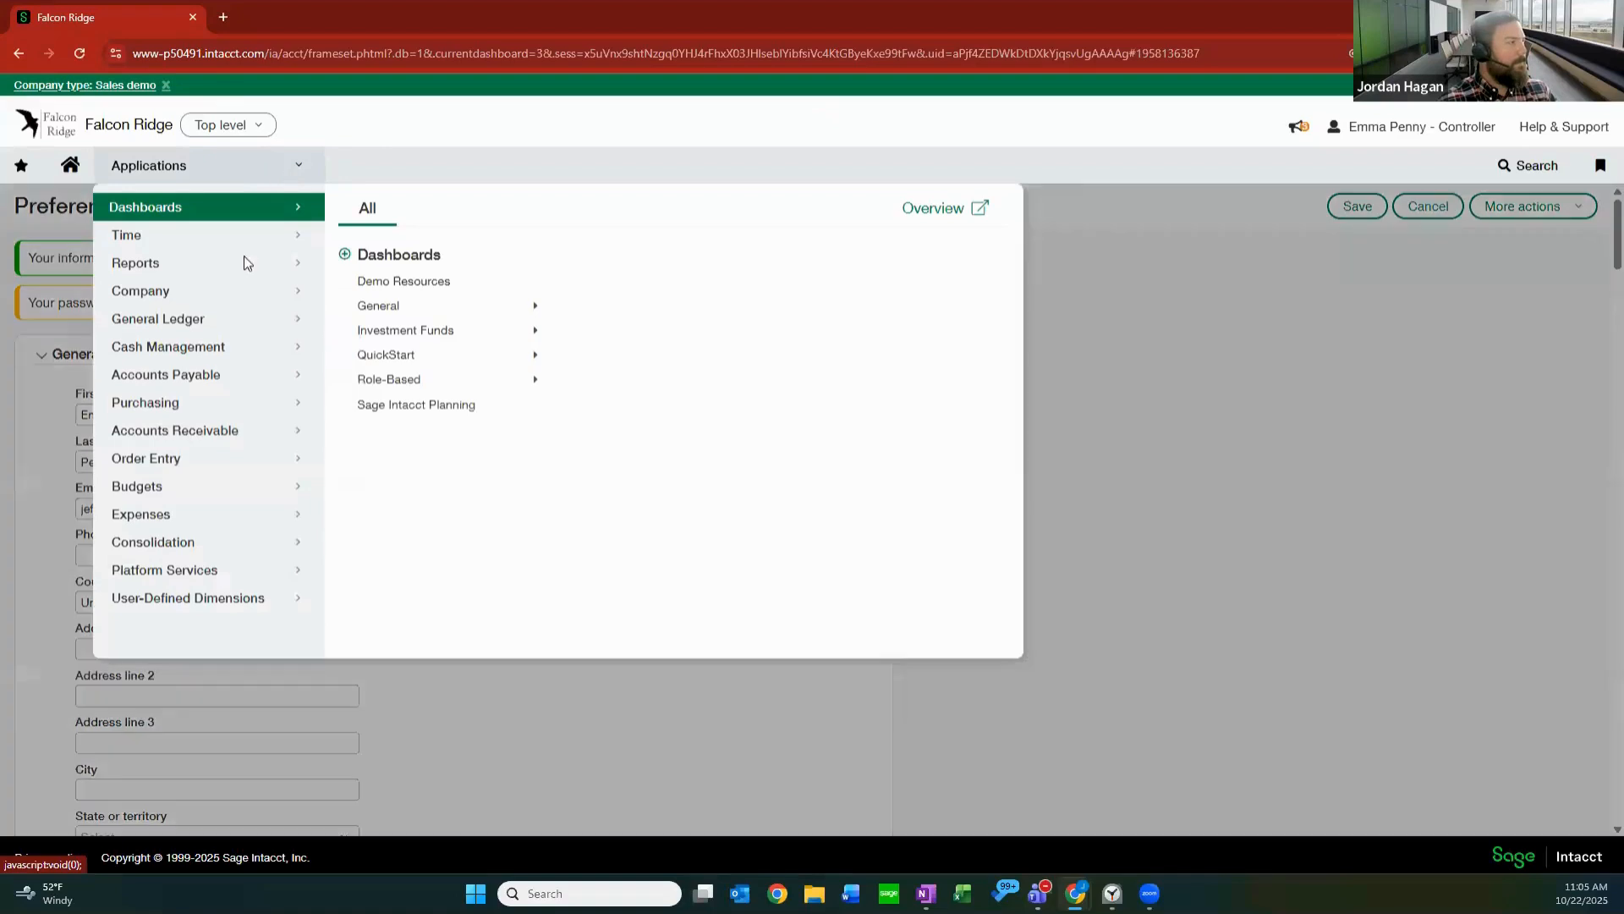
{"action": "mouse_move", "coordinate": [508, 354]}
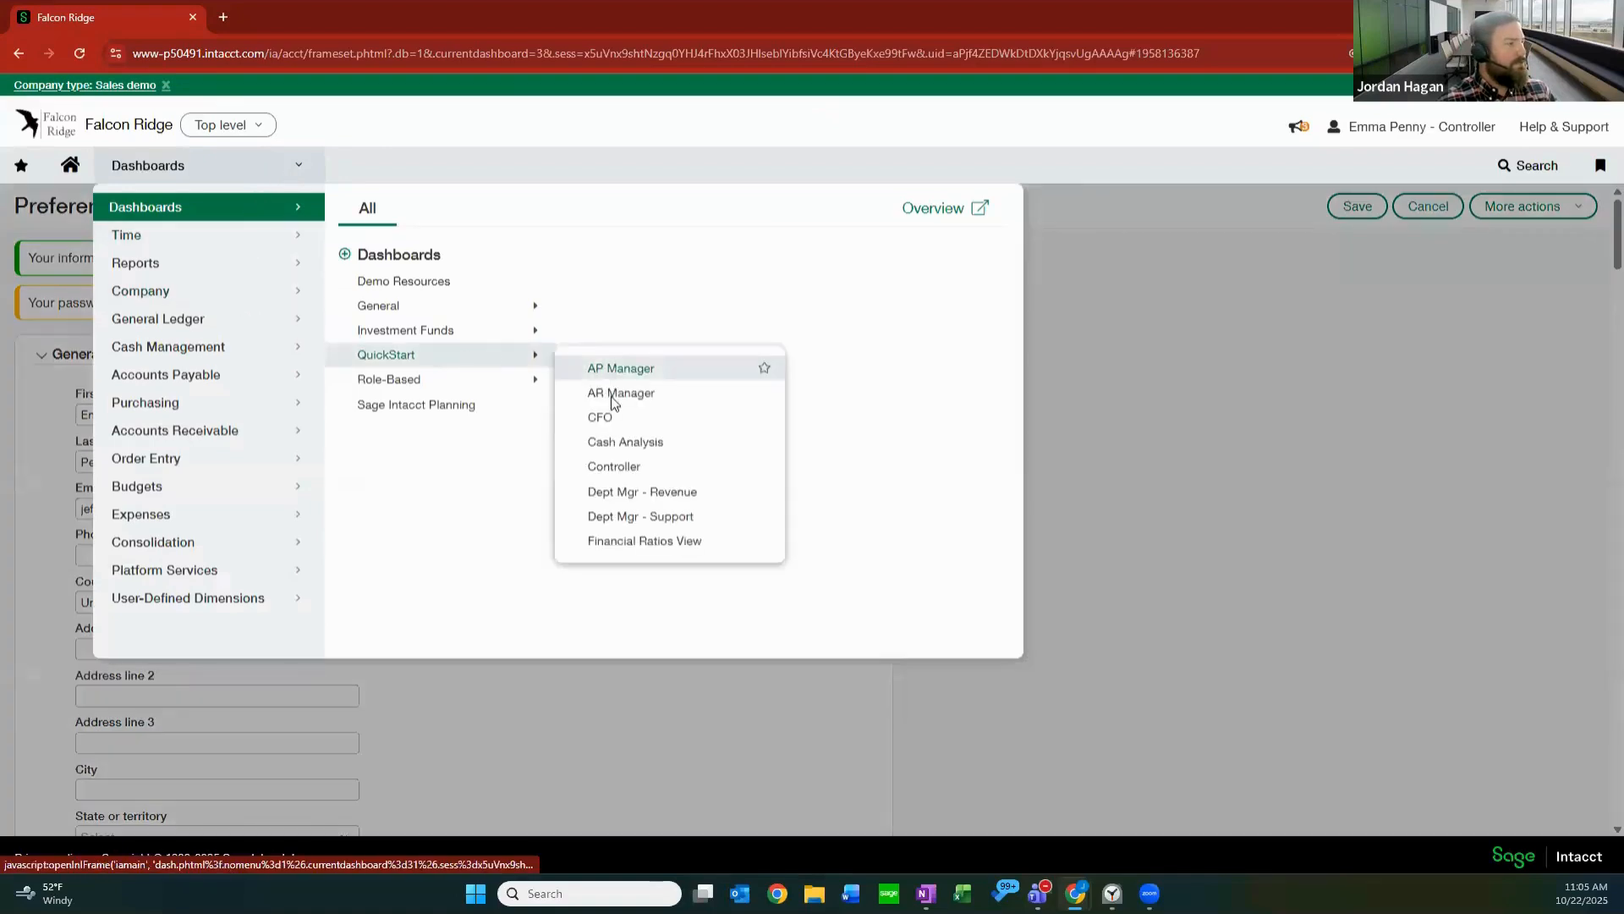
{"action": "left_click", "coordinate": [611, 415]}
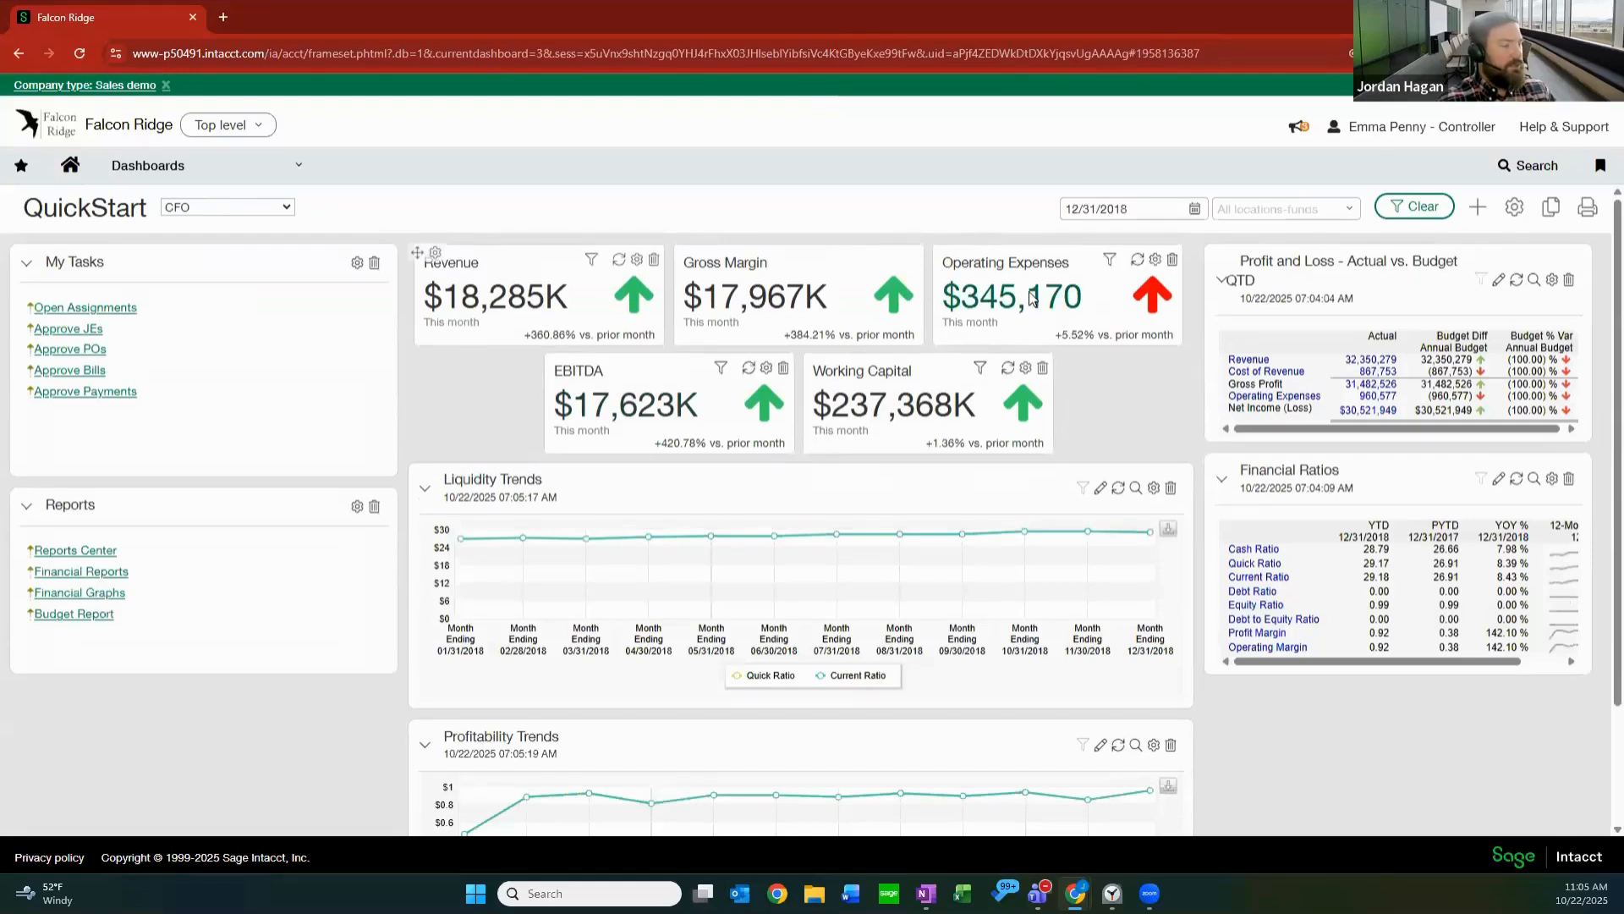
Open the report behind the Revenue performance card in a full-size window, review its month-by-month breakdown, and close it.
{"action": "mouse_move", "coordinate": [1033, 298]}
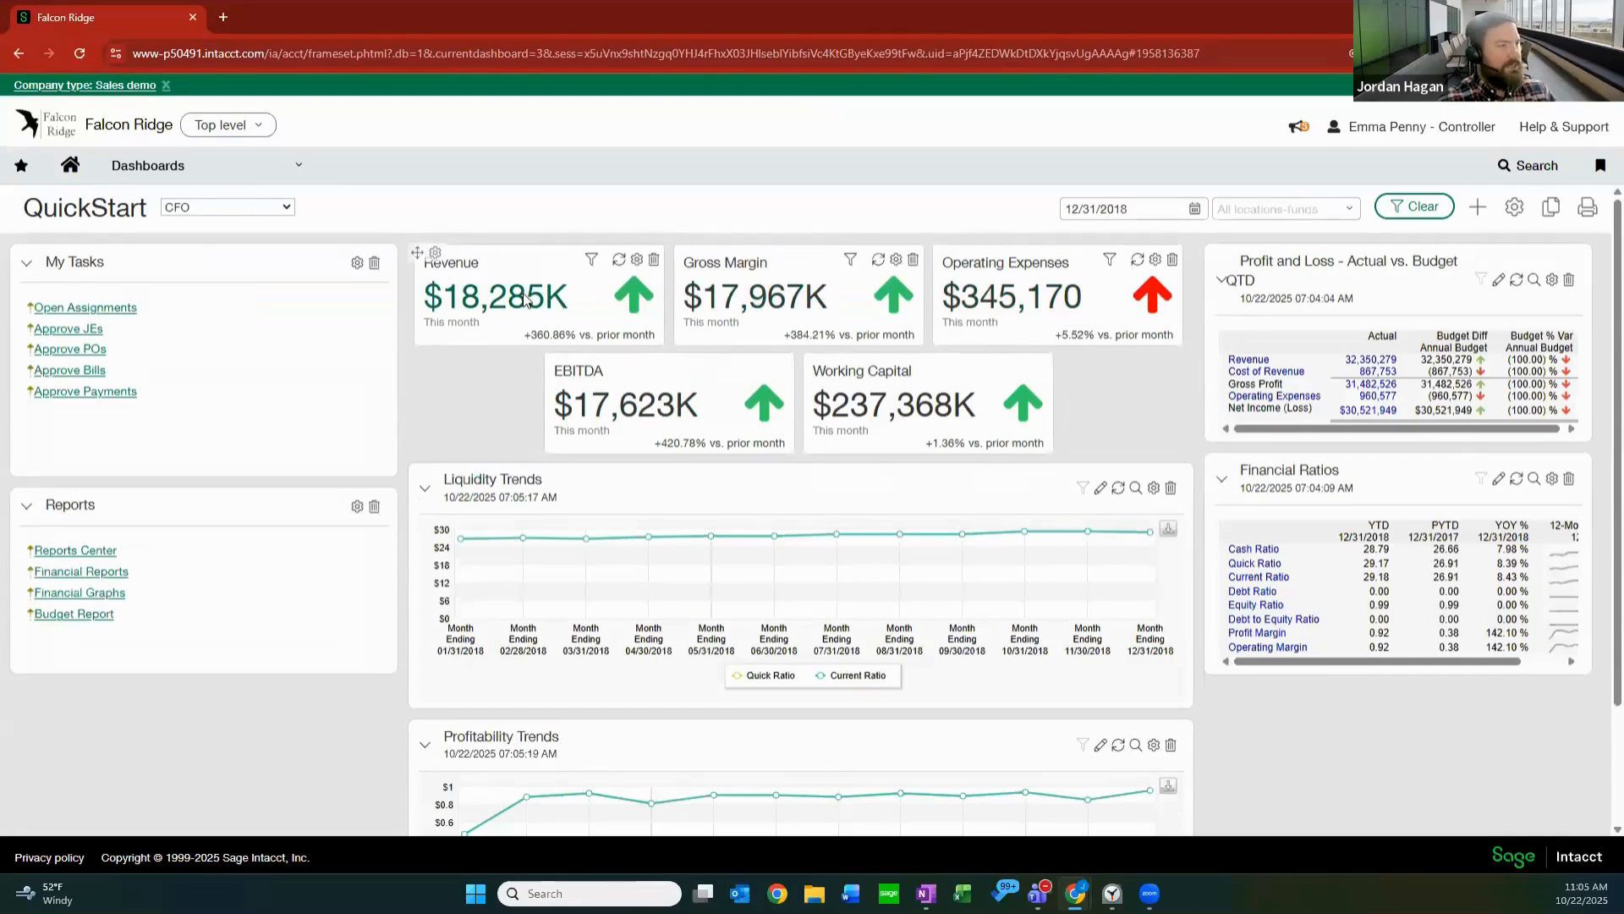
{"action": "mouse_move", "coordinate": [524, 298]}
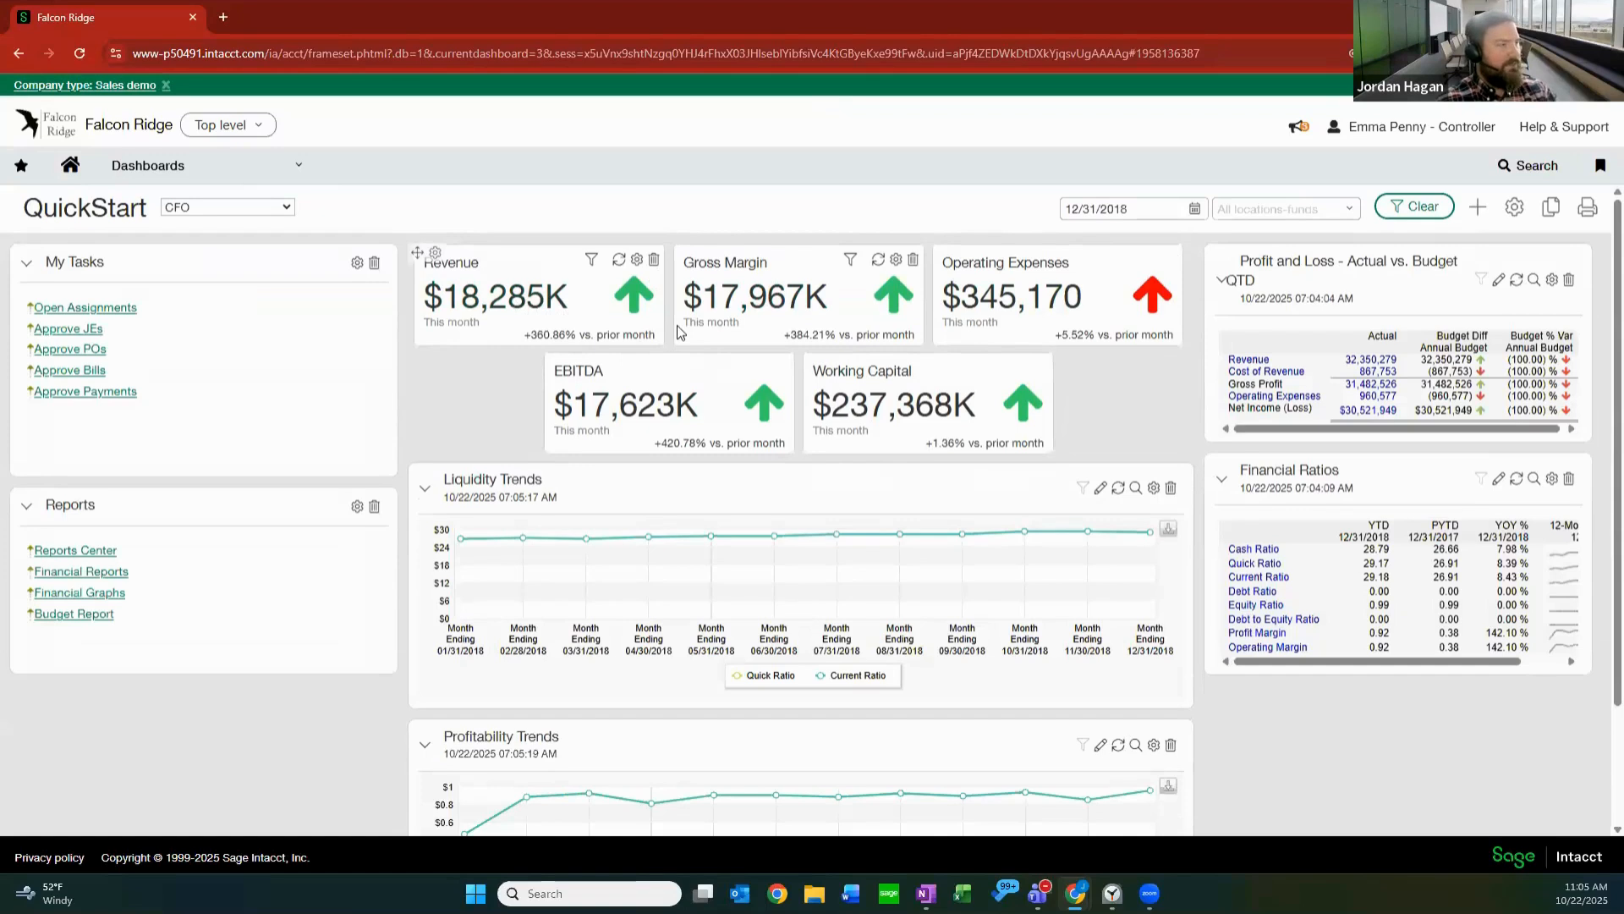
{"action": "left_click", "coordinate": [529, 300]}
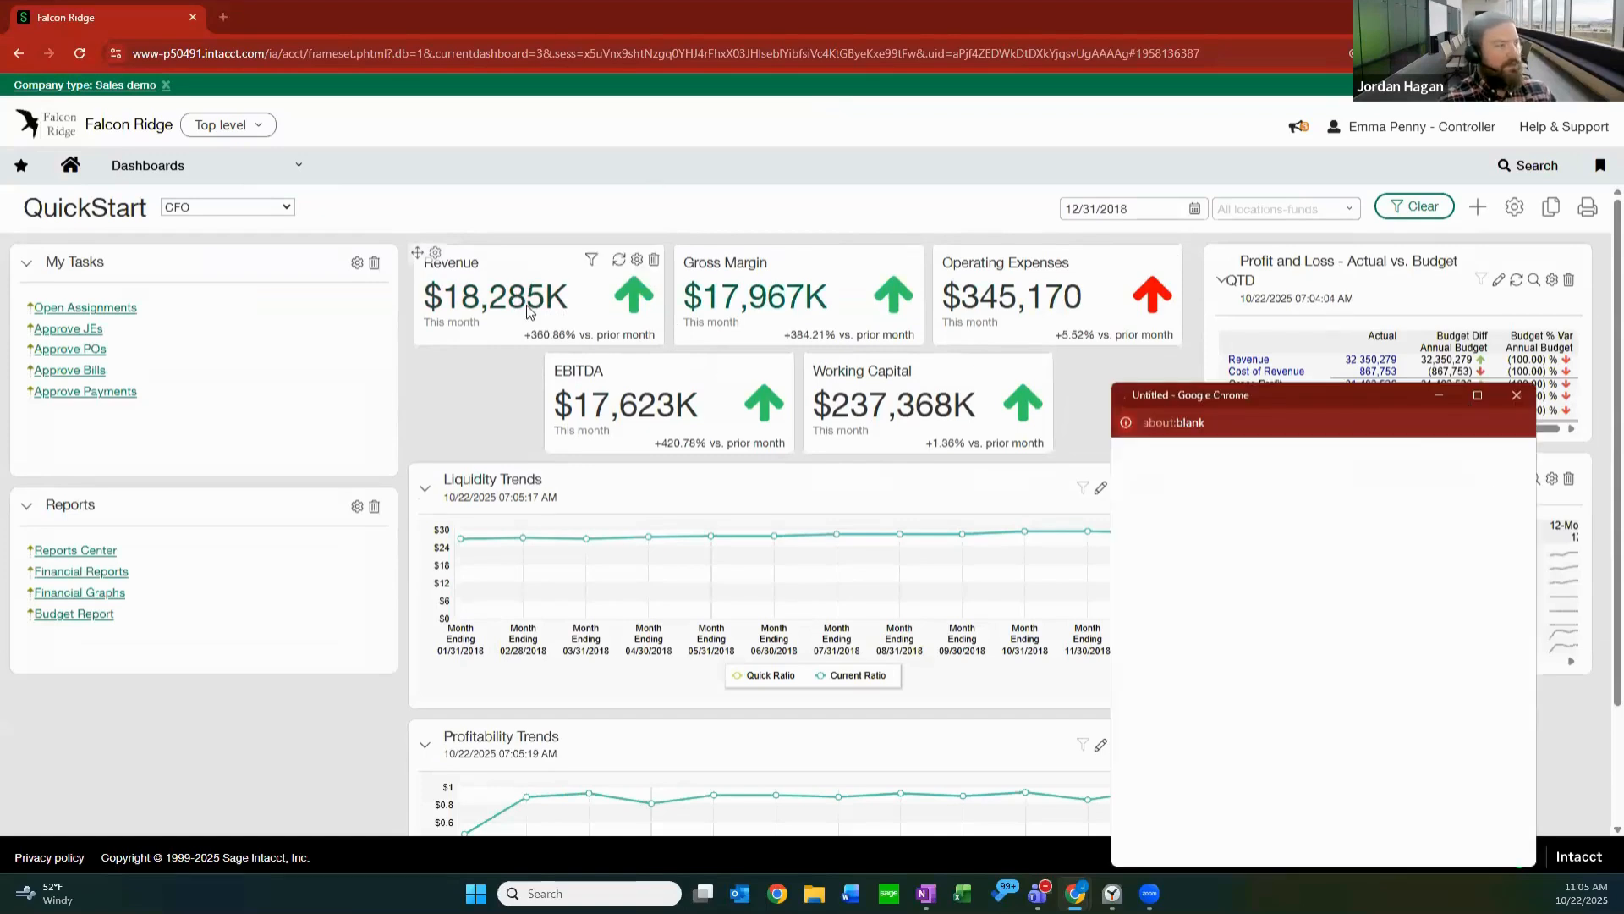
{"action": "left_click", "coordinate": [1478, 395]}
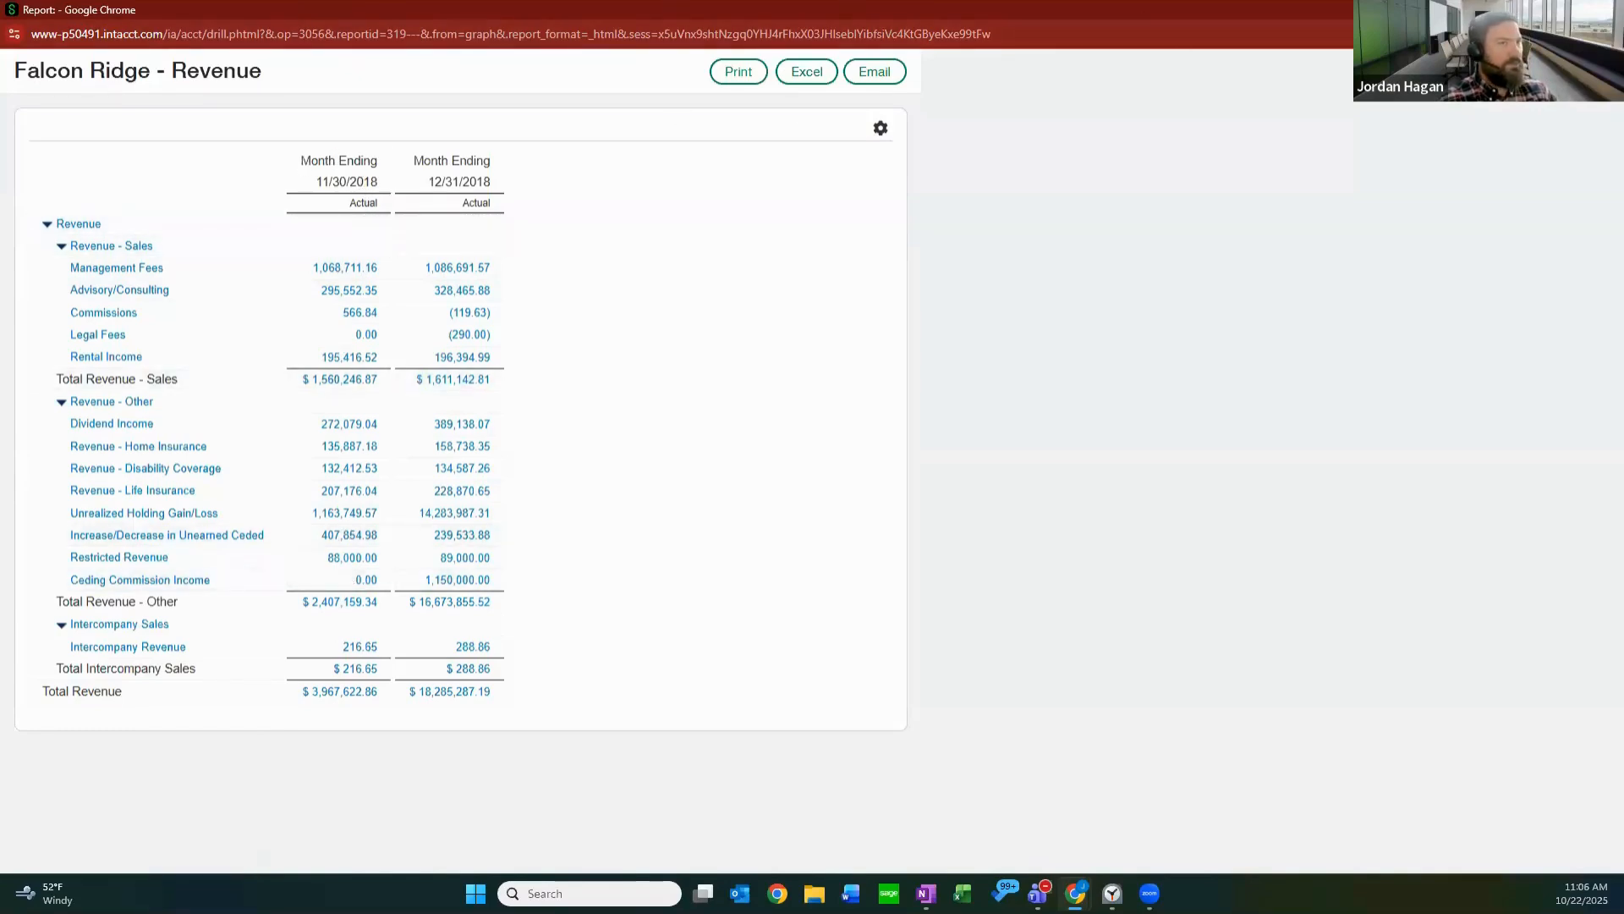
{"action": "left_click", "coordinate": [1605, 10]}
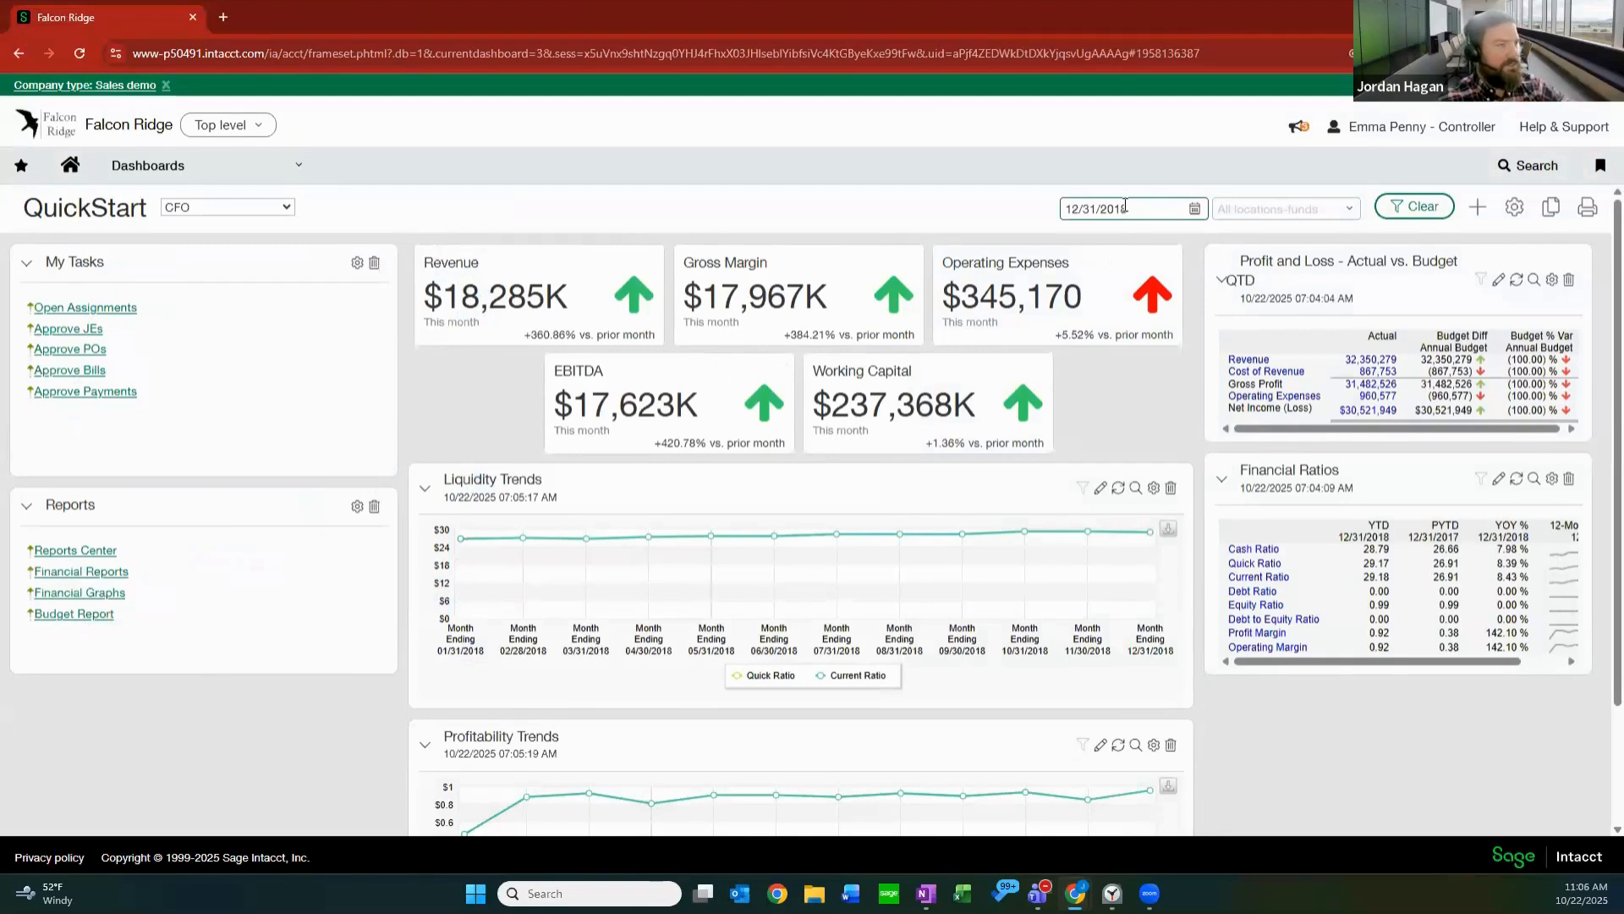
Drill from the Revenue card into the General Ledger report for Revenue - Life Insurance in the month ending 11/30/2018.
{"action": "left_click", "coordinate": [524, 298]}
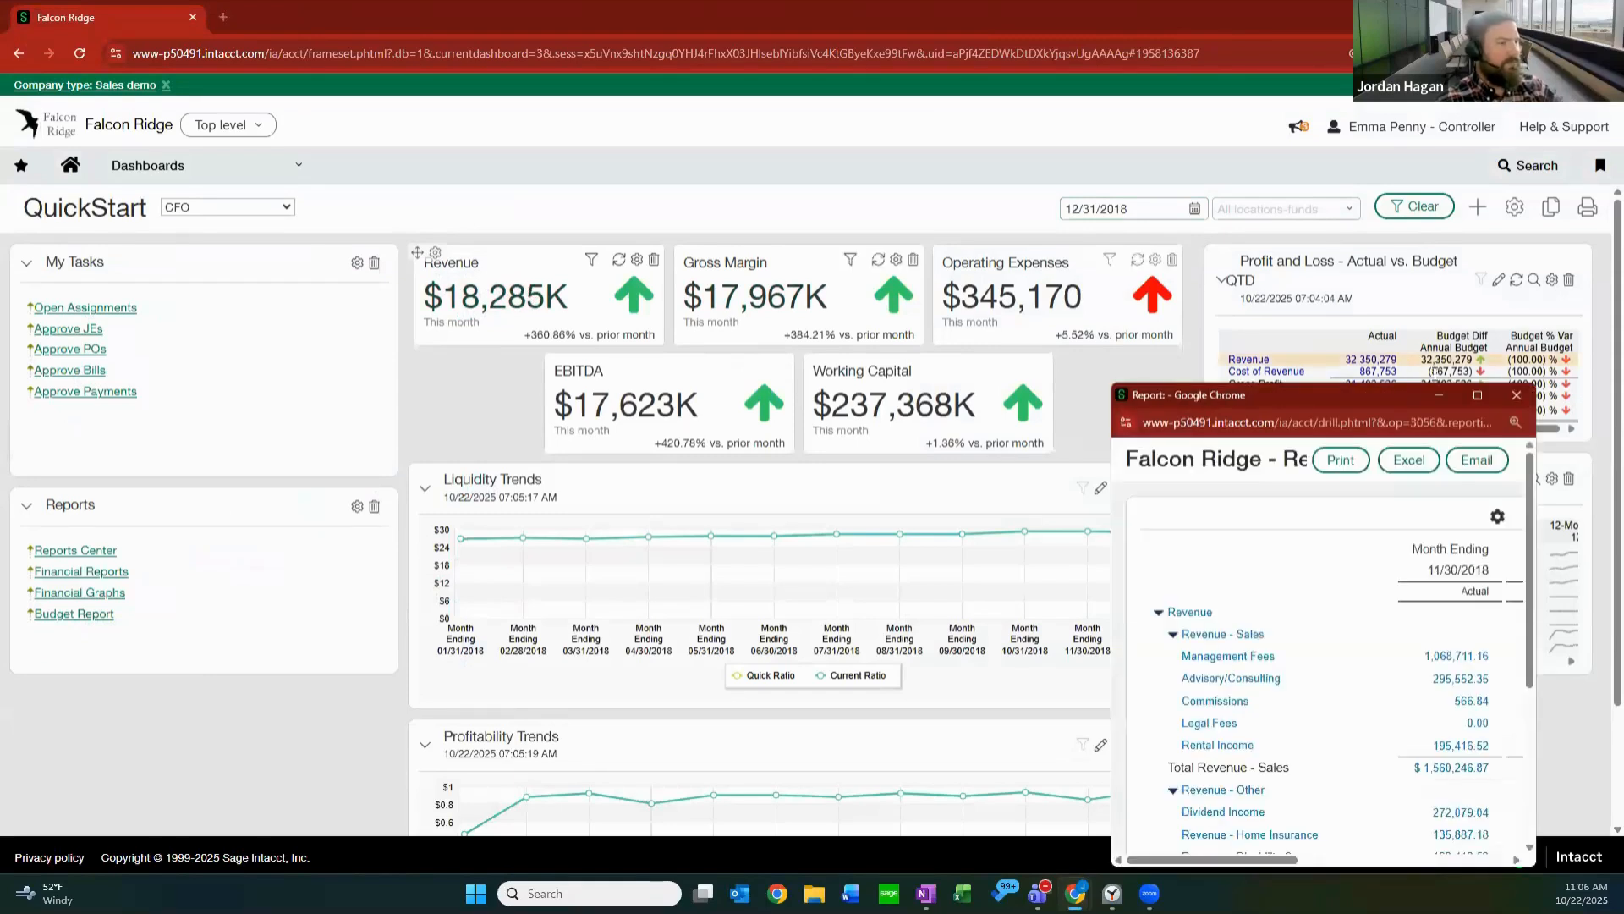
{"action": "left_click", "coordinate": [1477, 396]}
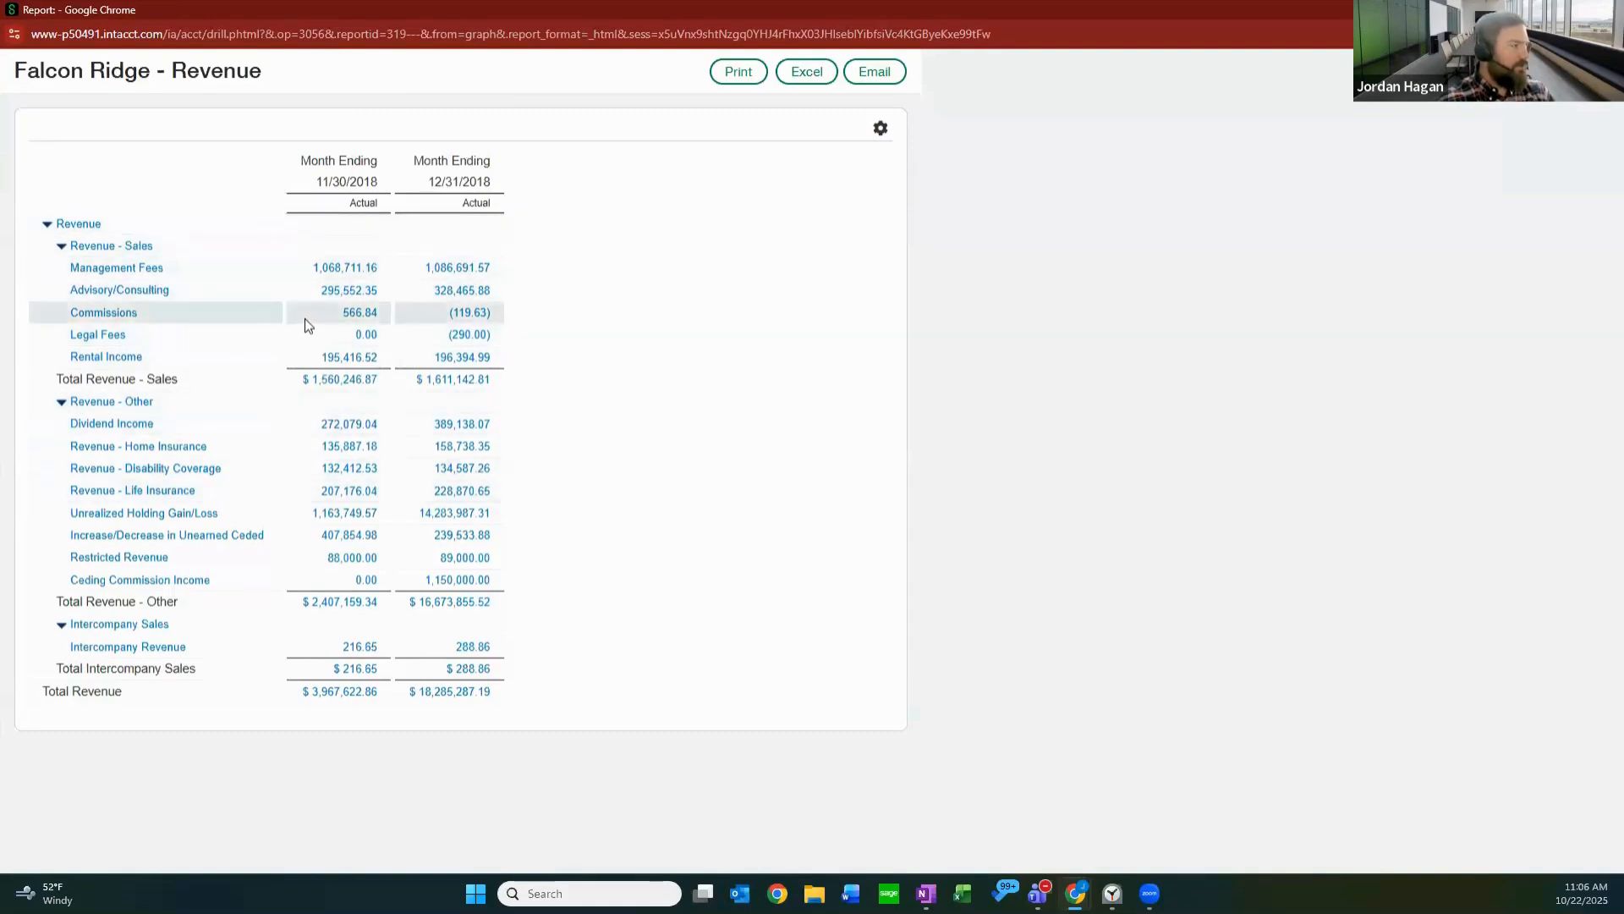
{"action": "left_click", "coordinate": [344, 492]}
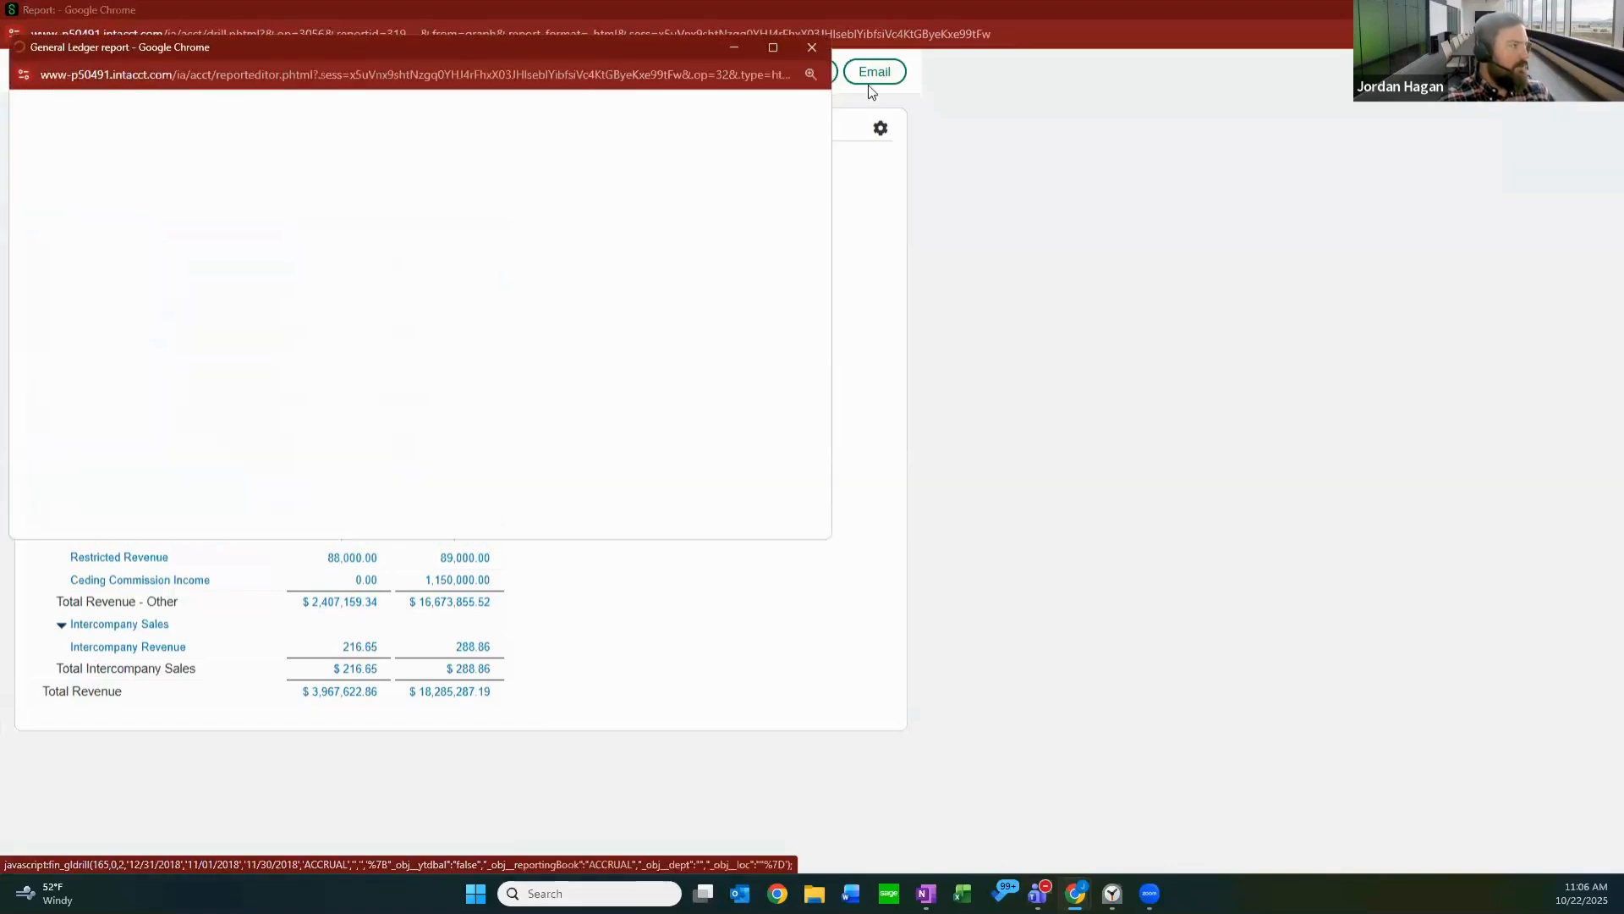
{"action": "left_click", "coordinate": [773, 47]}
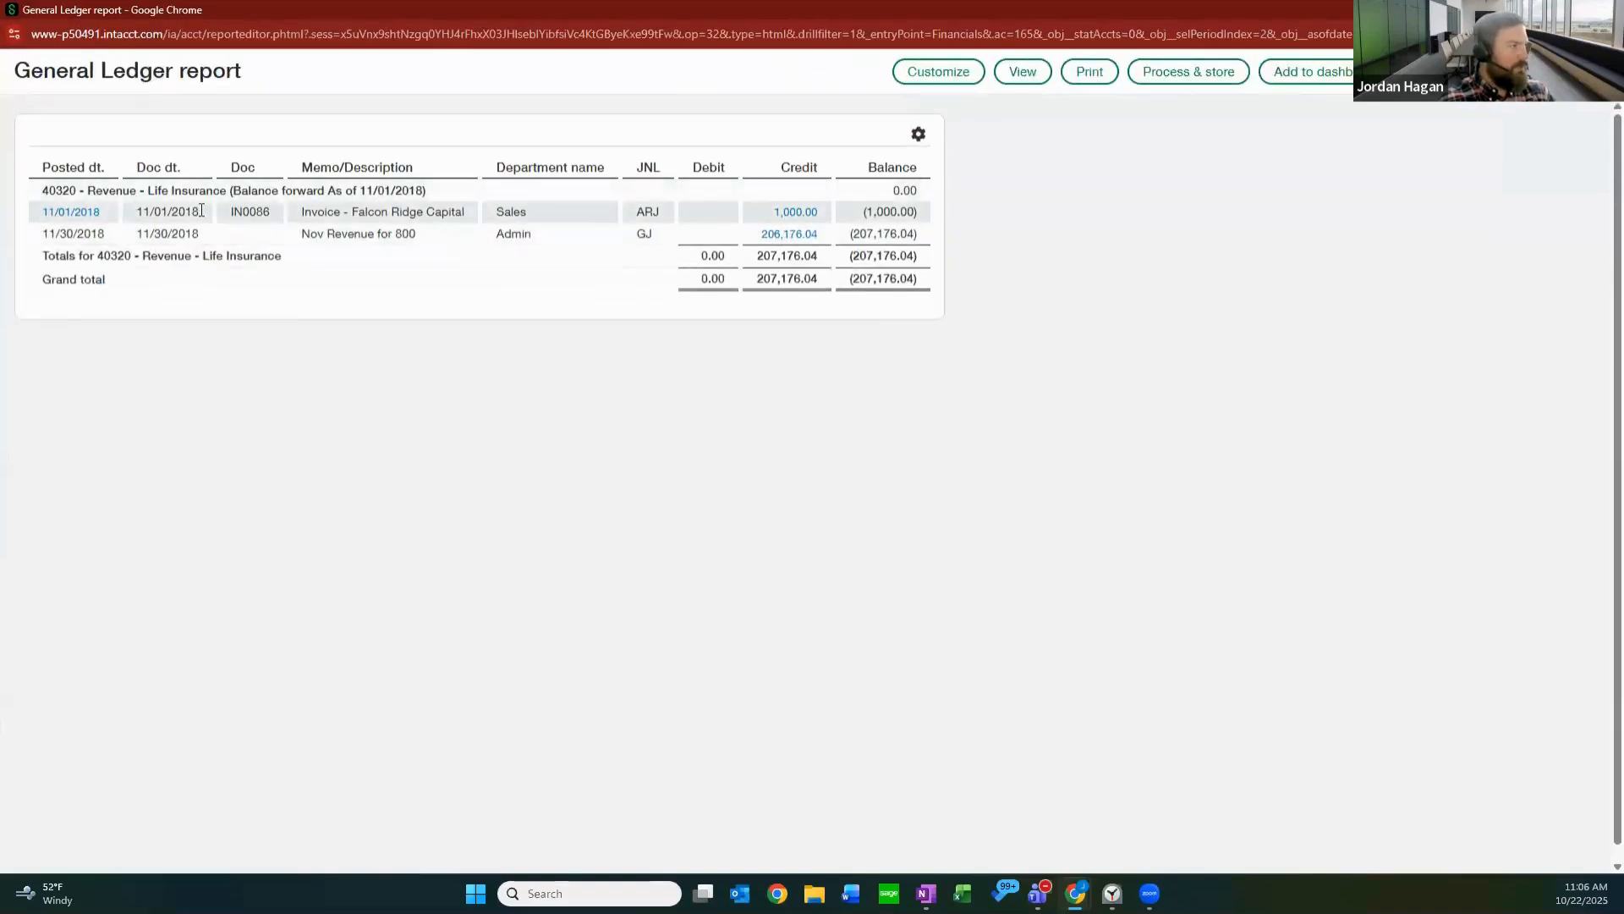
Open the source invoice behind the 11/01/2018 ledger credit, review its details and entries, and close both report windows.
{"action": "left_click", "coordinate": [800, 214]}
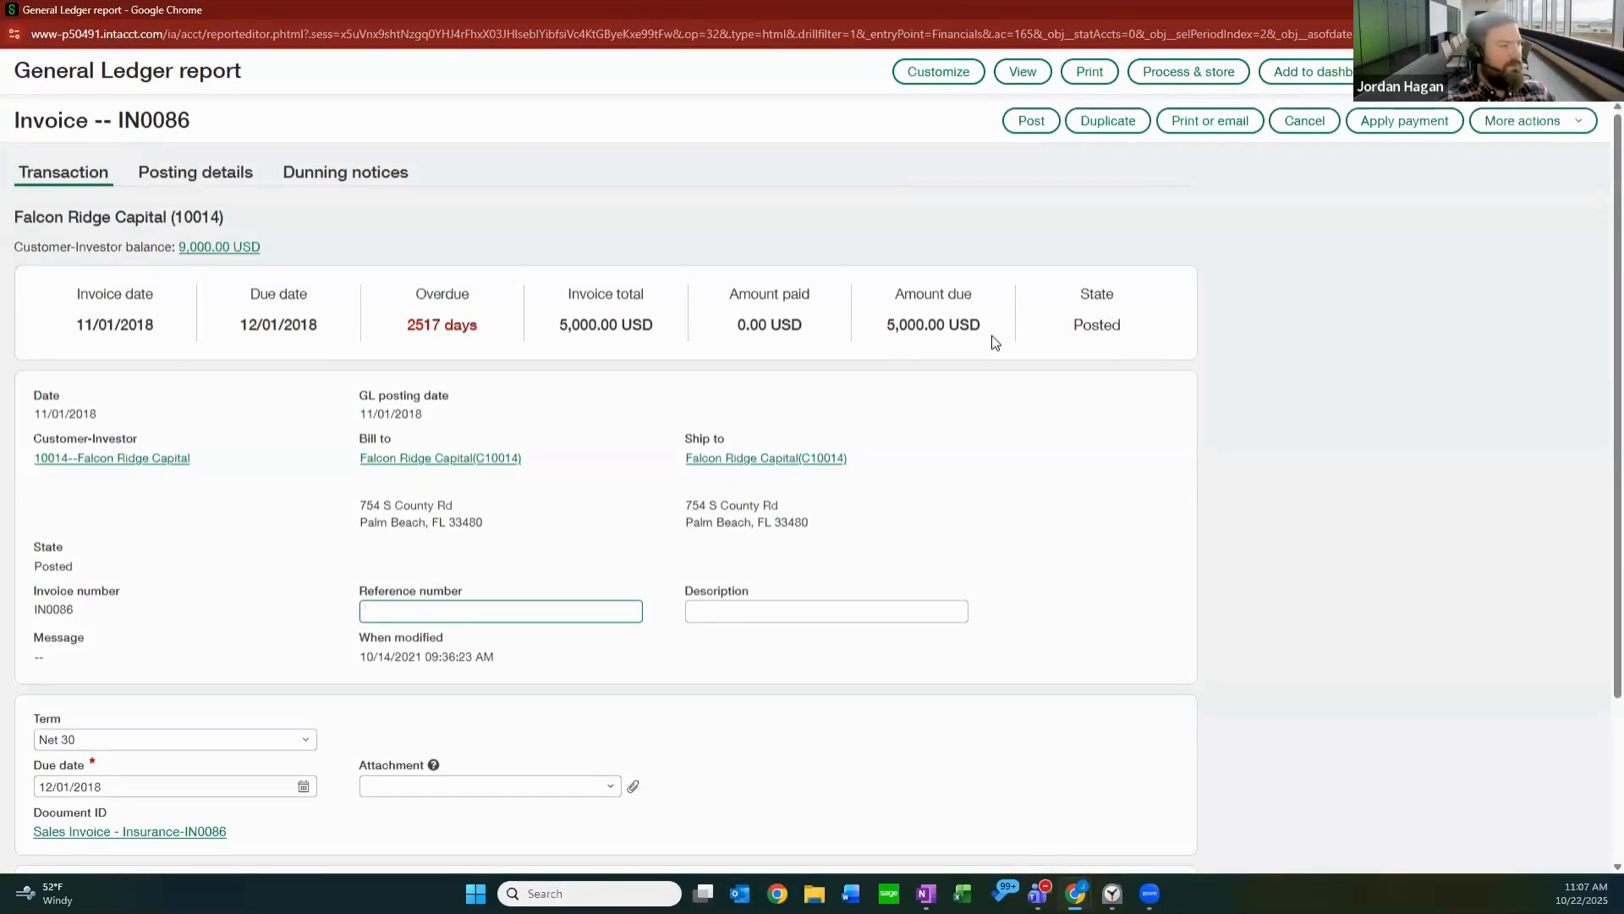
{"action": "scroll", "coordinate": [976, 423], "scroll_direction": "down", "scroll_amount": 3}
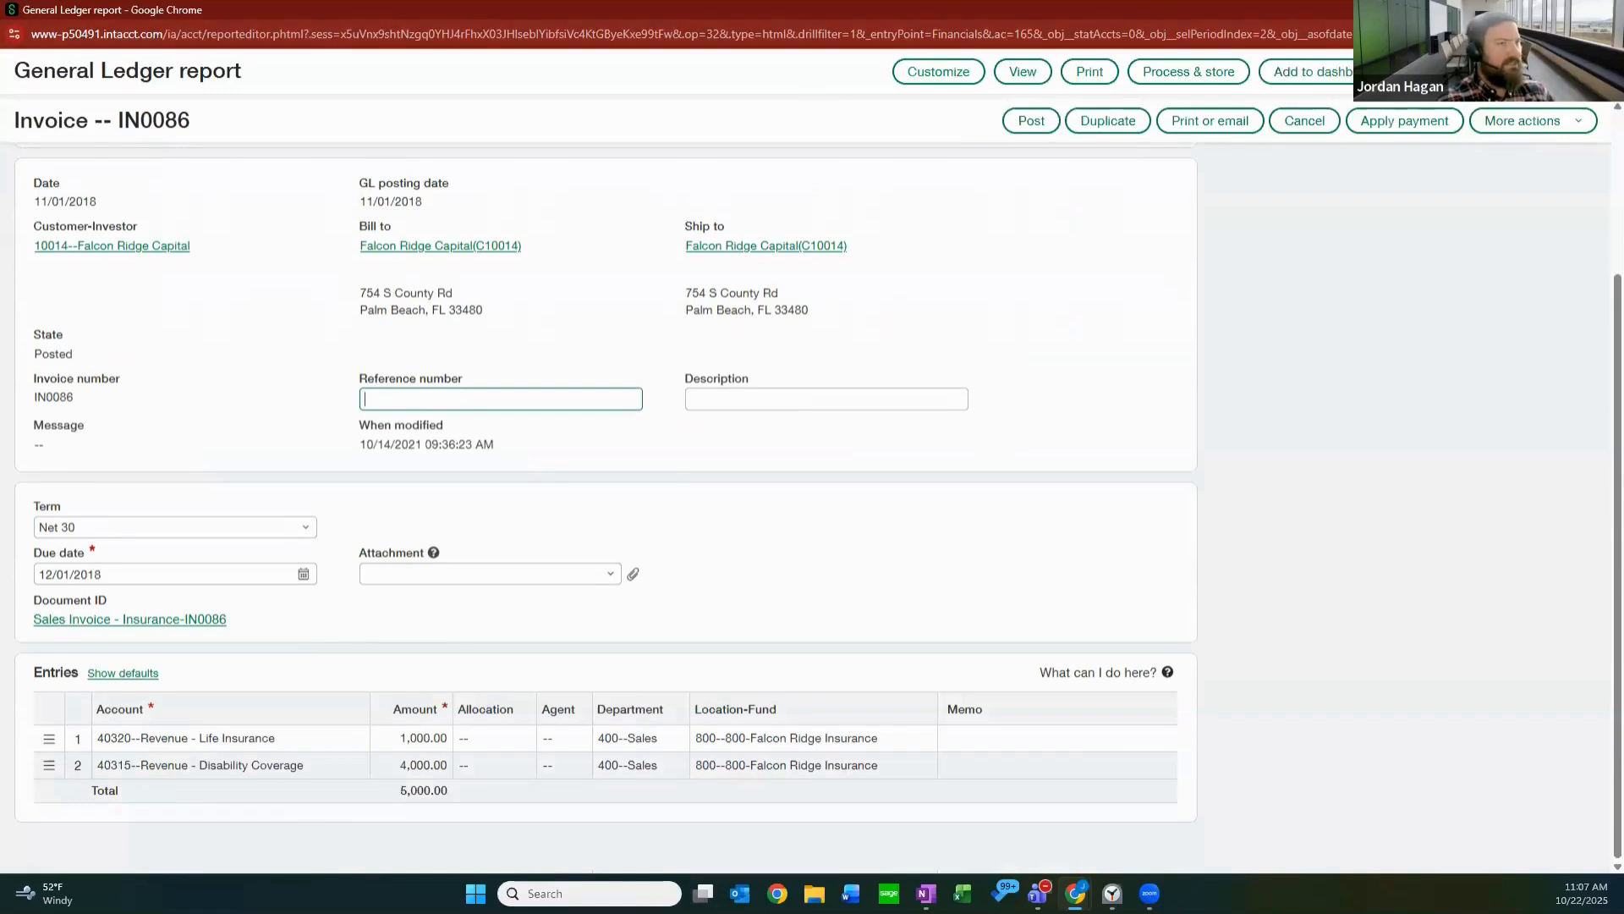
{"action": "scroll", "coordinate": [950, 378], "scroll_direction": "up", "scroll_amount": 3}
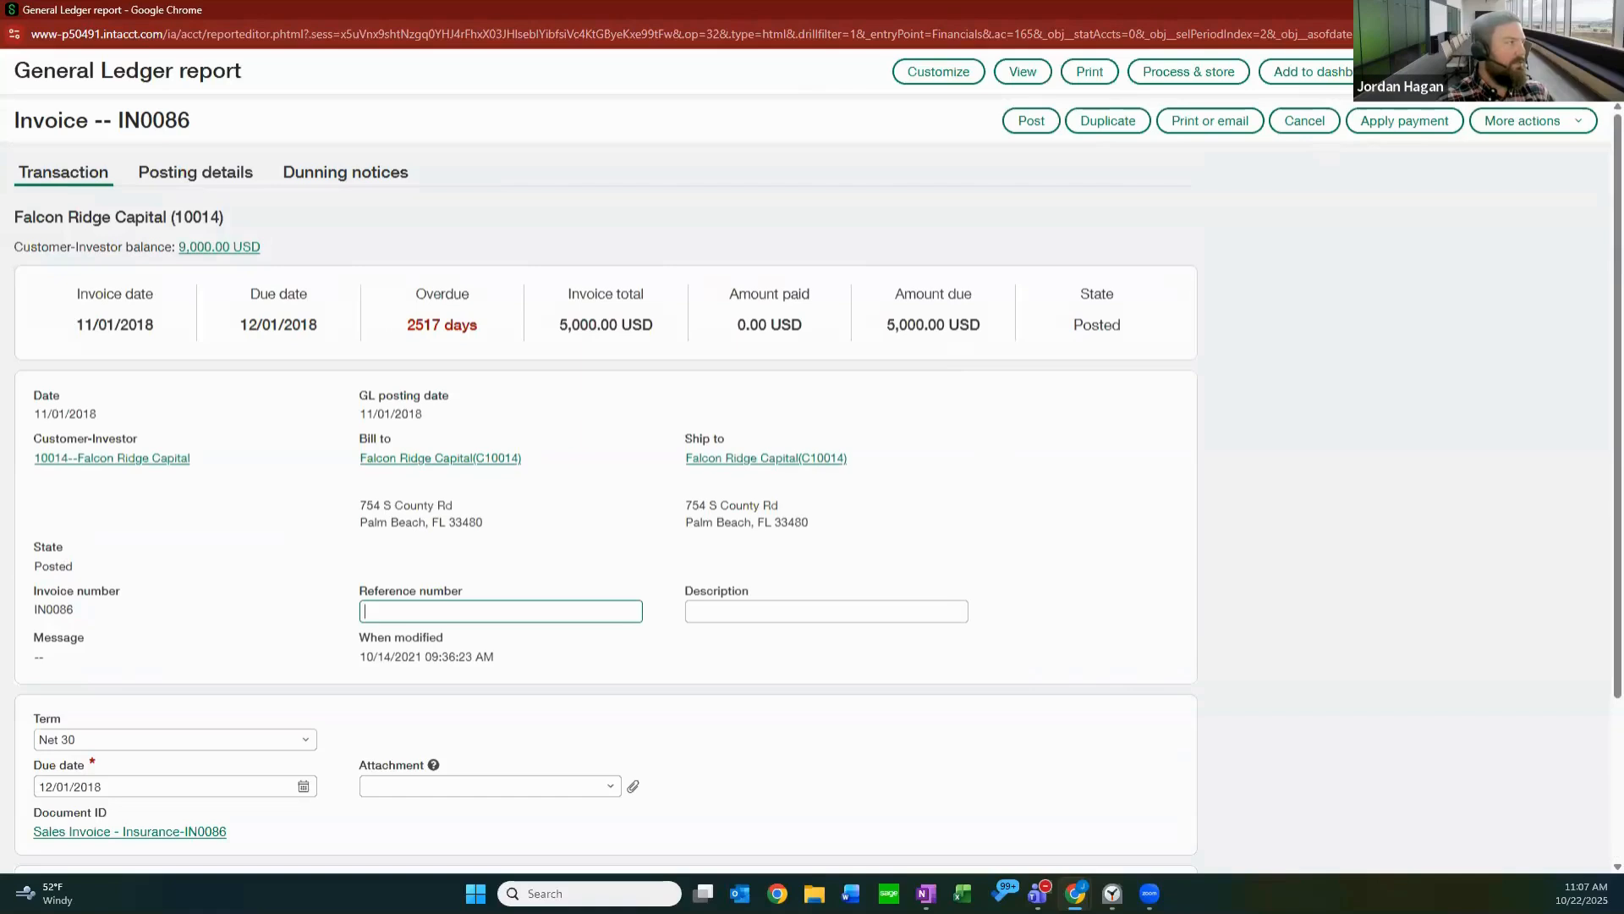
{"action": "left_click", "coordinate": [1605, 10]}
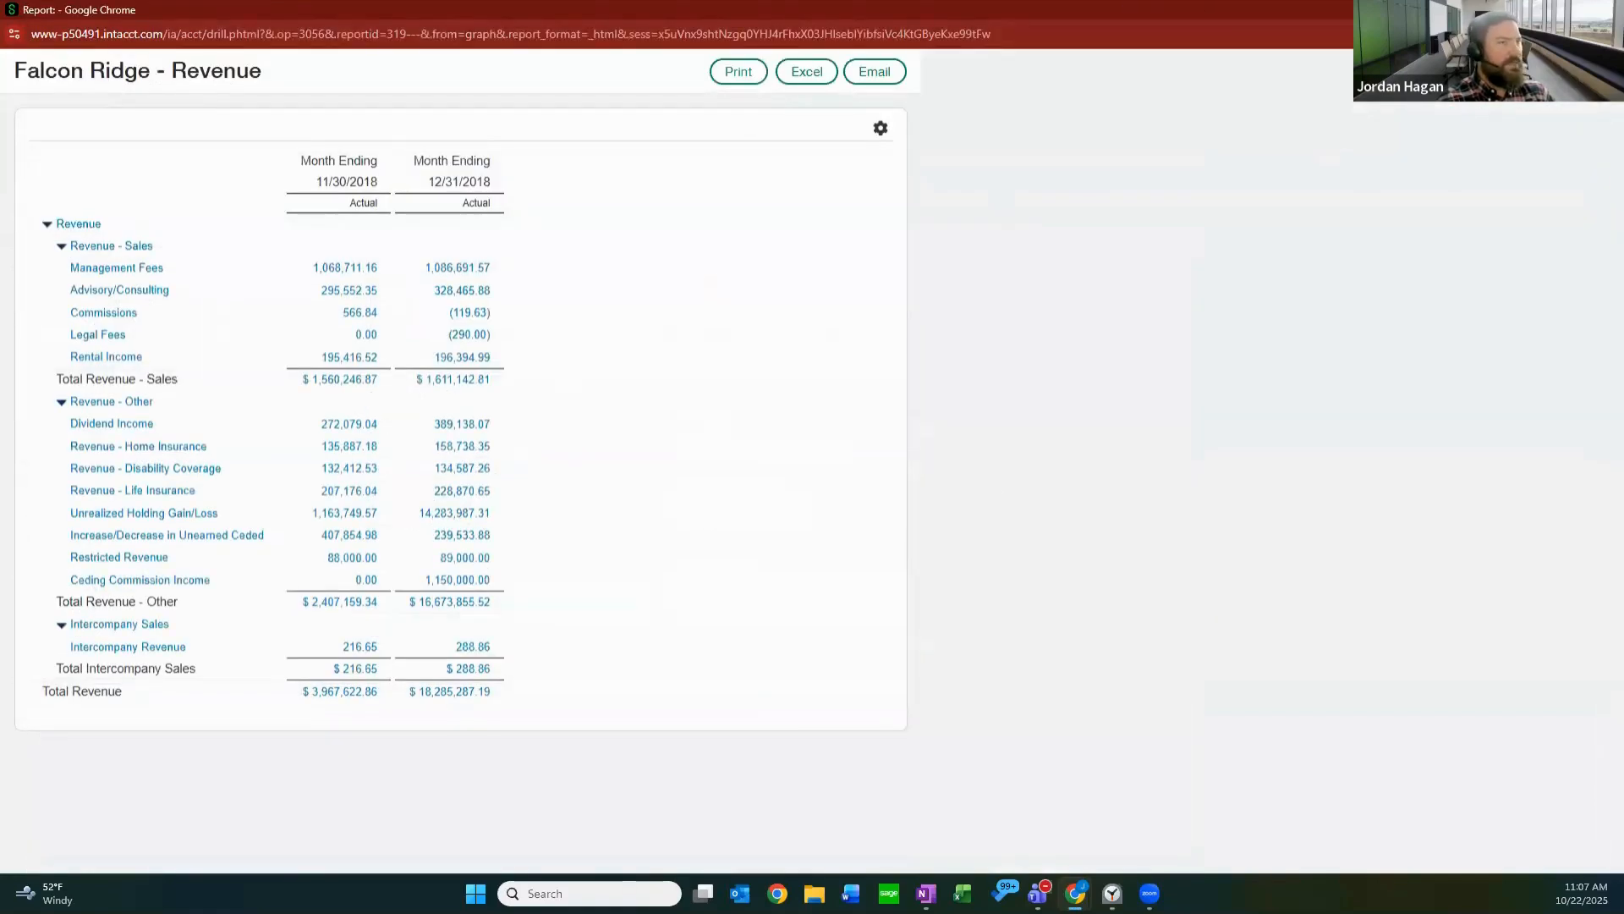
{"action": "left_click", "coordinate": [1605, 10]}
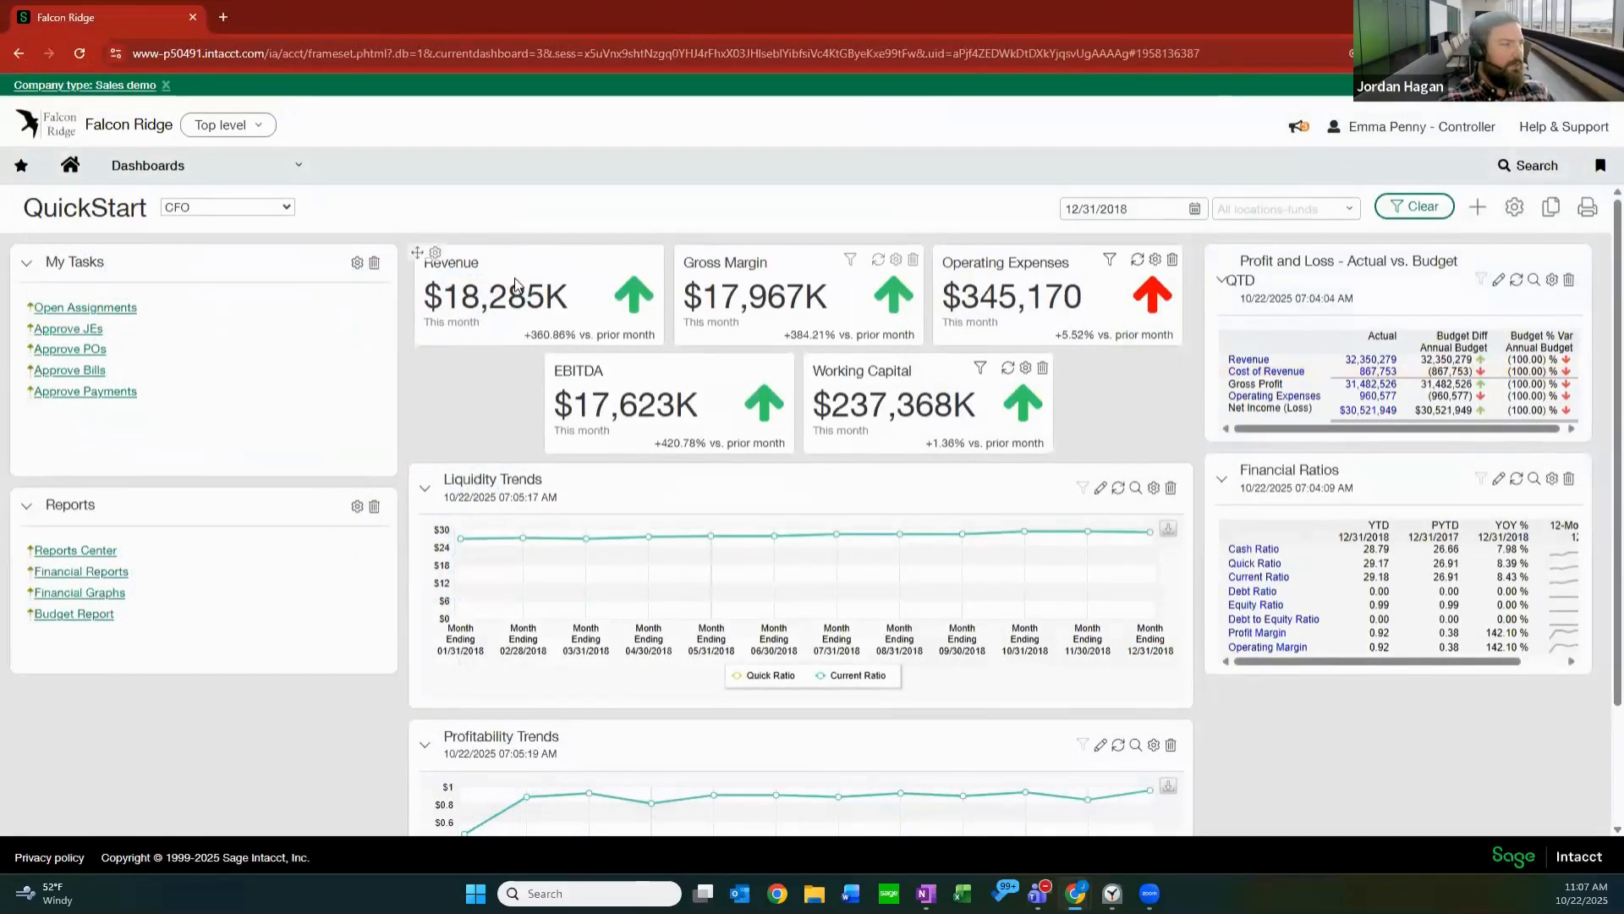
Start a new component on the CFO dashboard with Performance cards as its type, and maximize its properties window.
{"action": "mouse_move", "coordinate": [504, 269]}
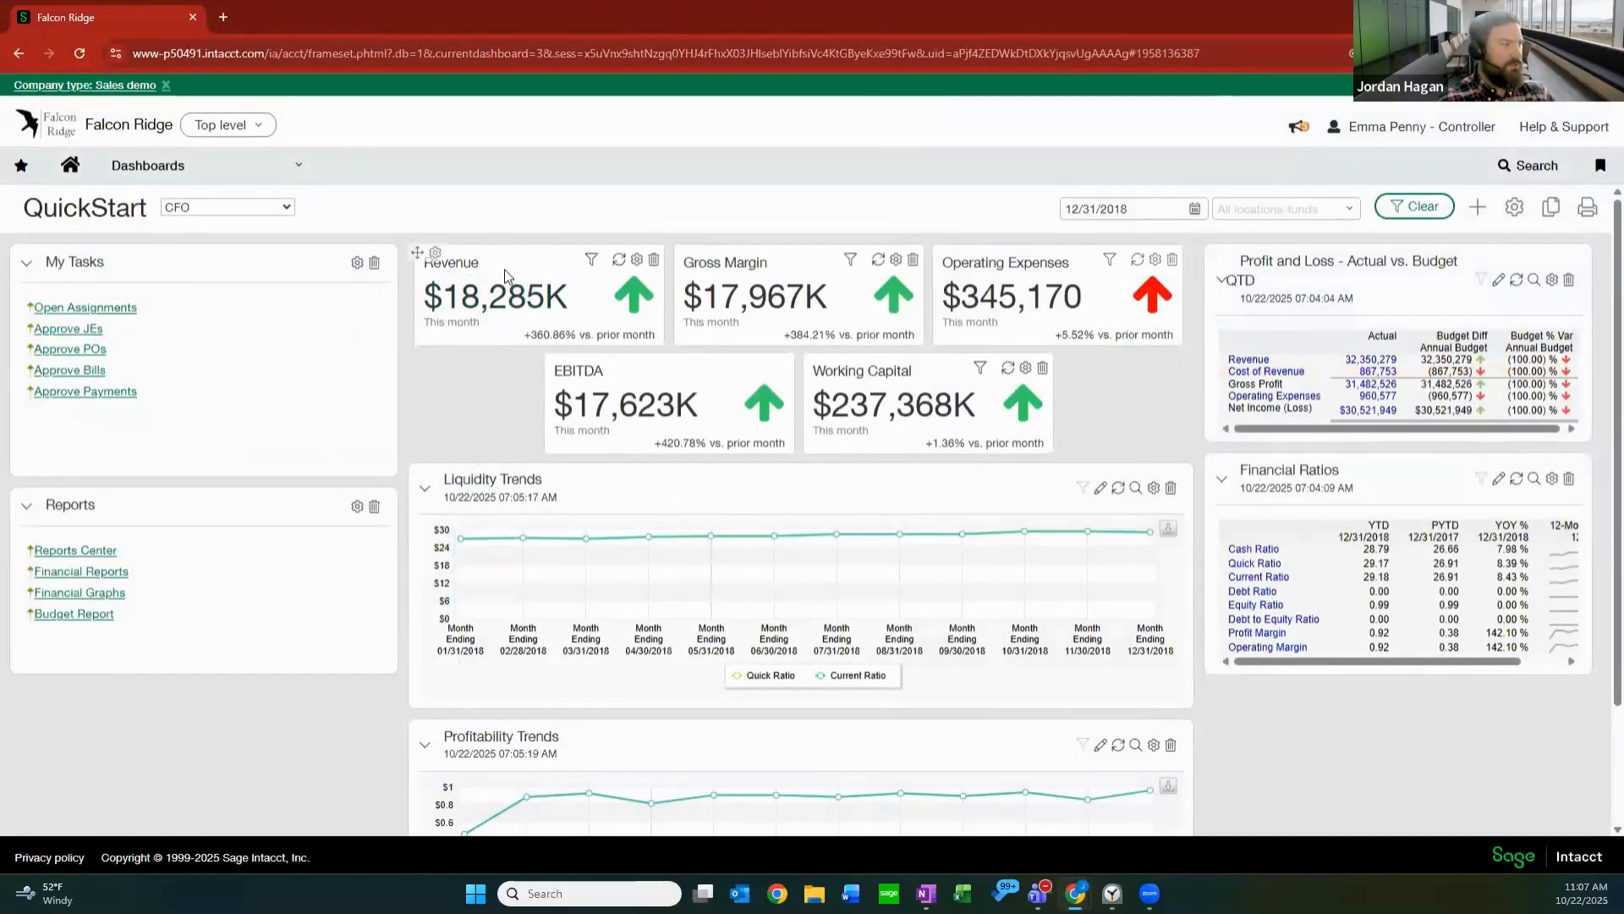
{"action": "mouse_move", "coordinate": [479, 301]}
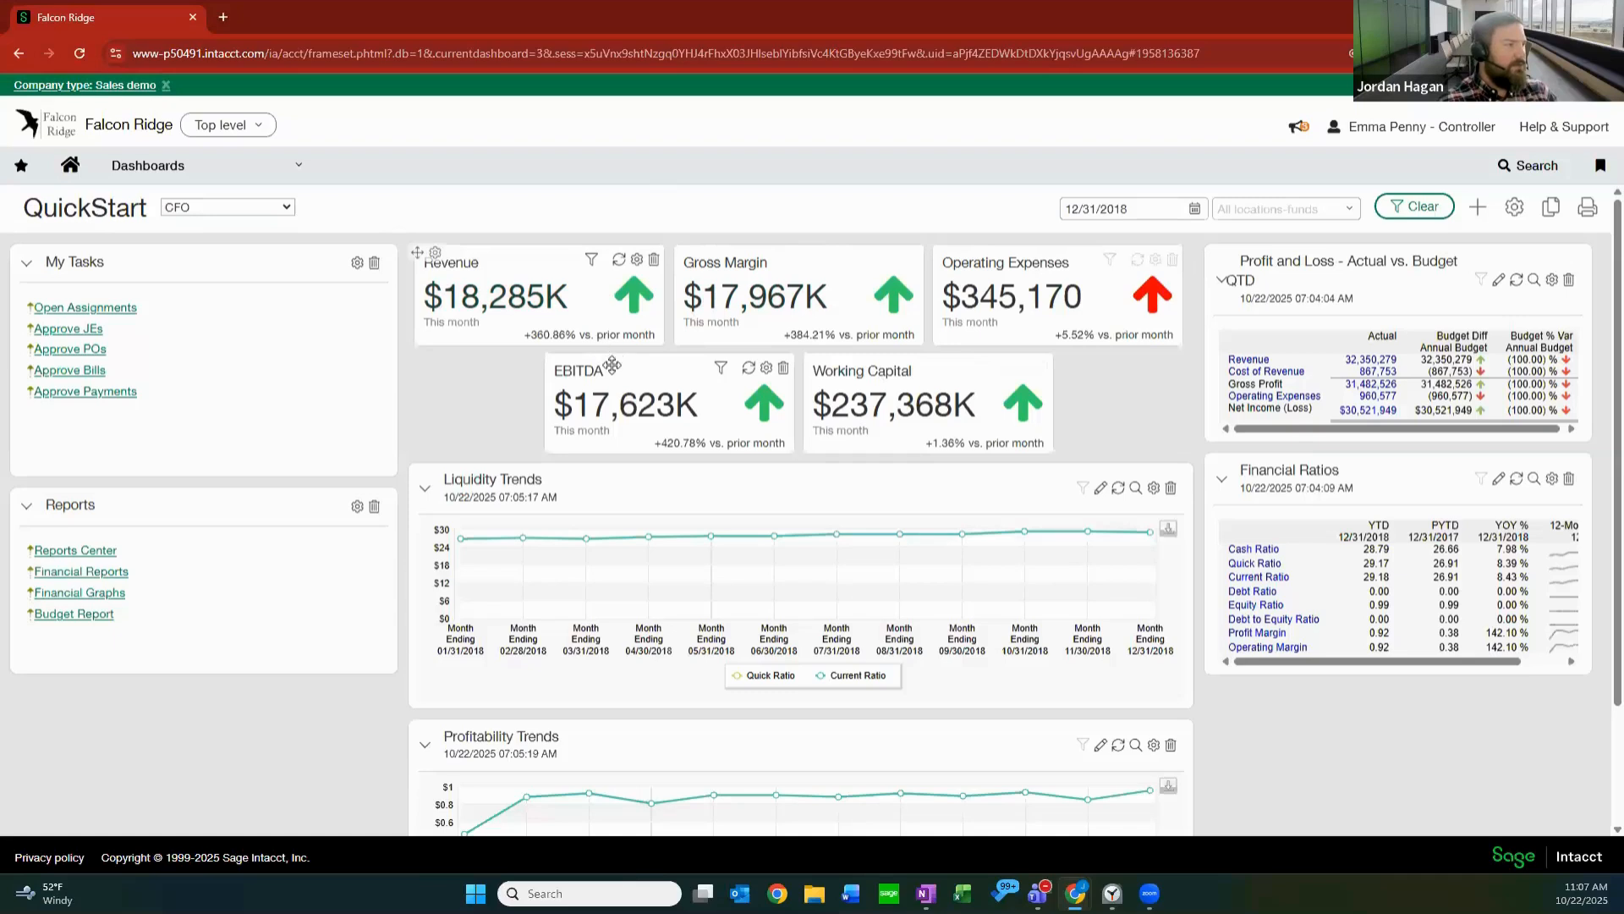
{"action": "mouse_move", "coordinate": [633, 417]}
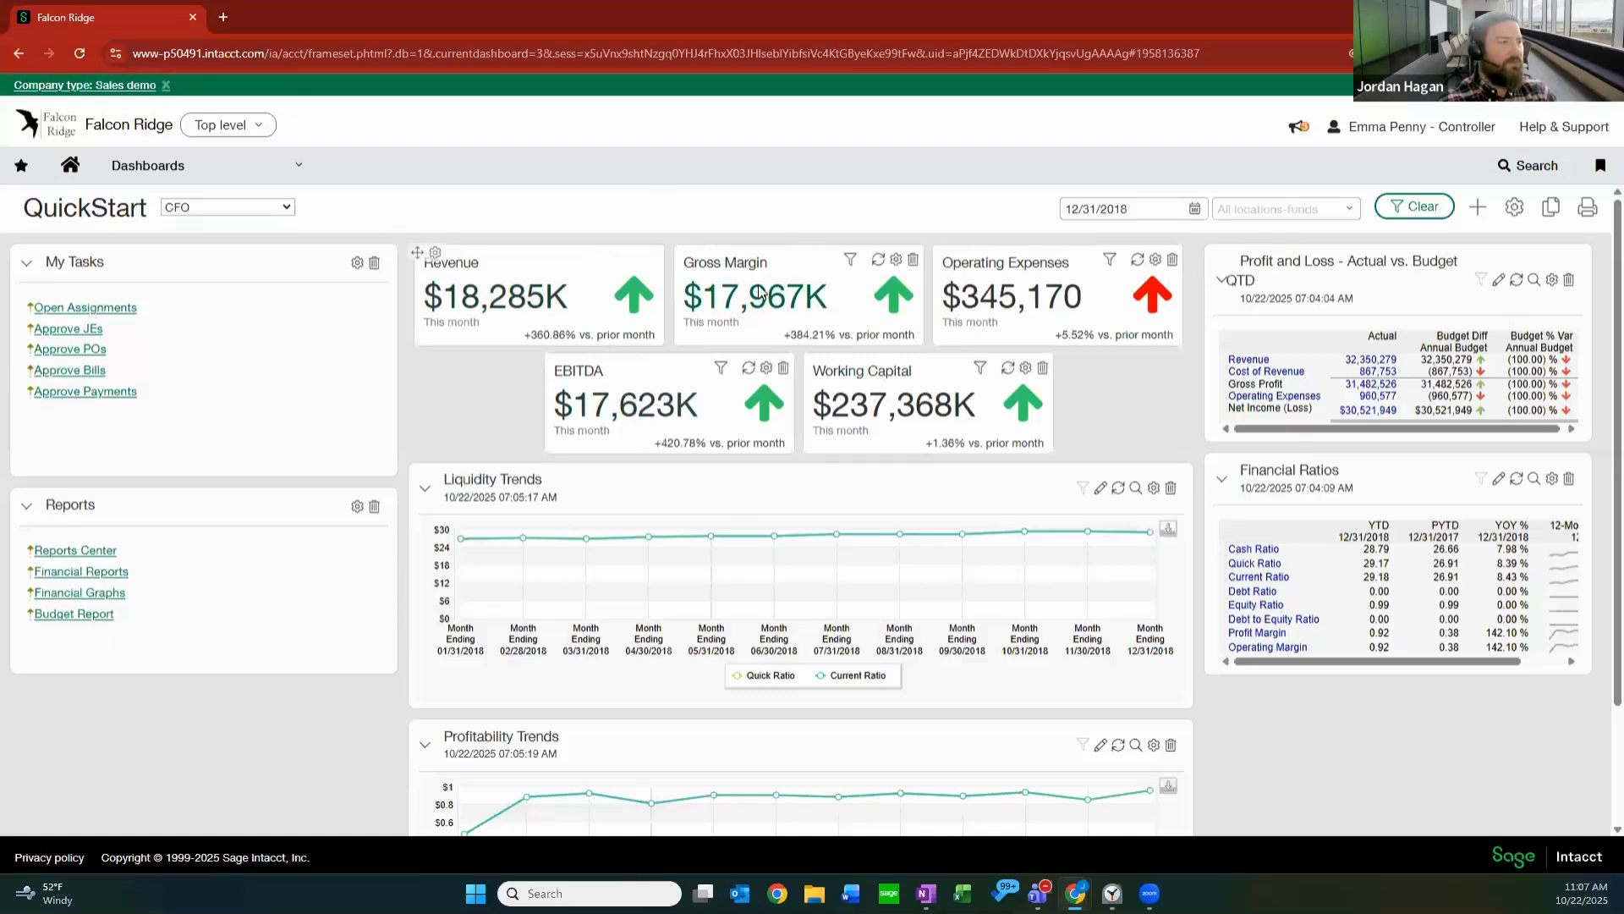
{"action": "left_click", "coordinate": [1477, 211]}
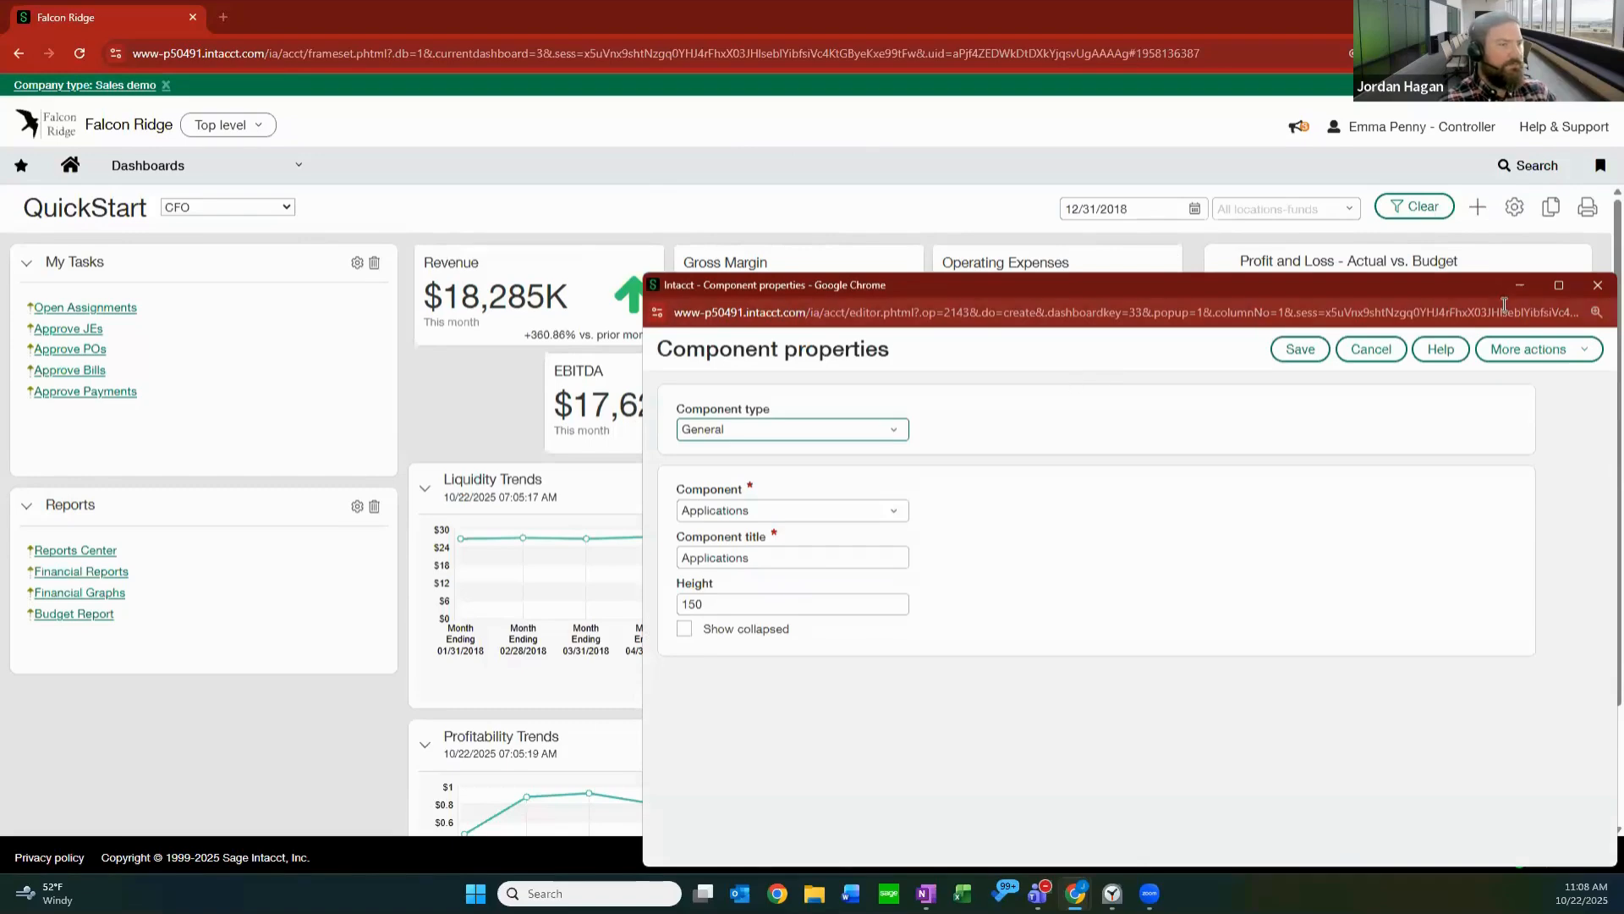
{"action": "left_click", "coordinate": [874, 431]}
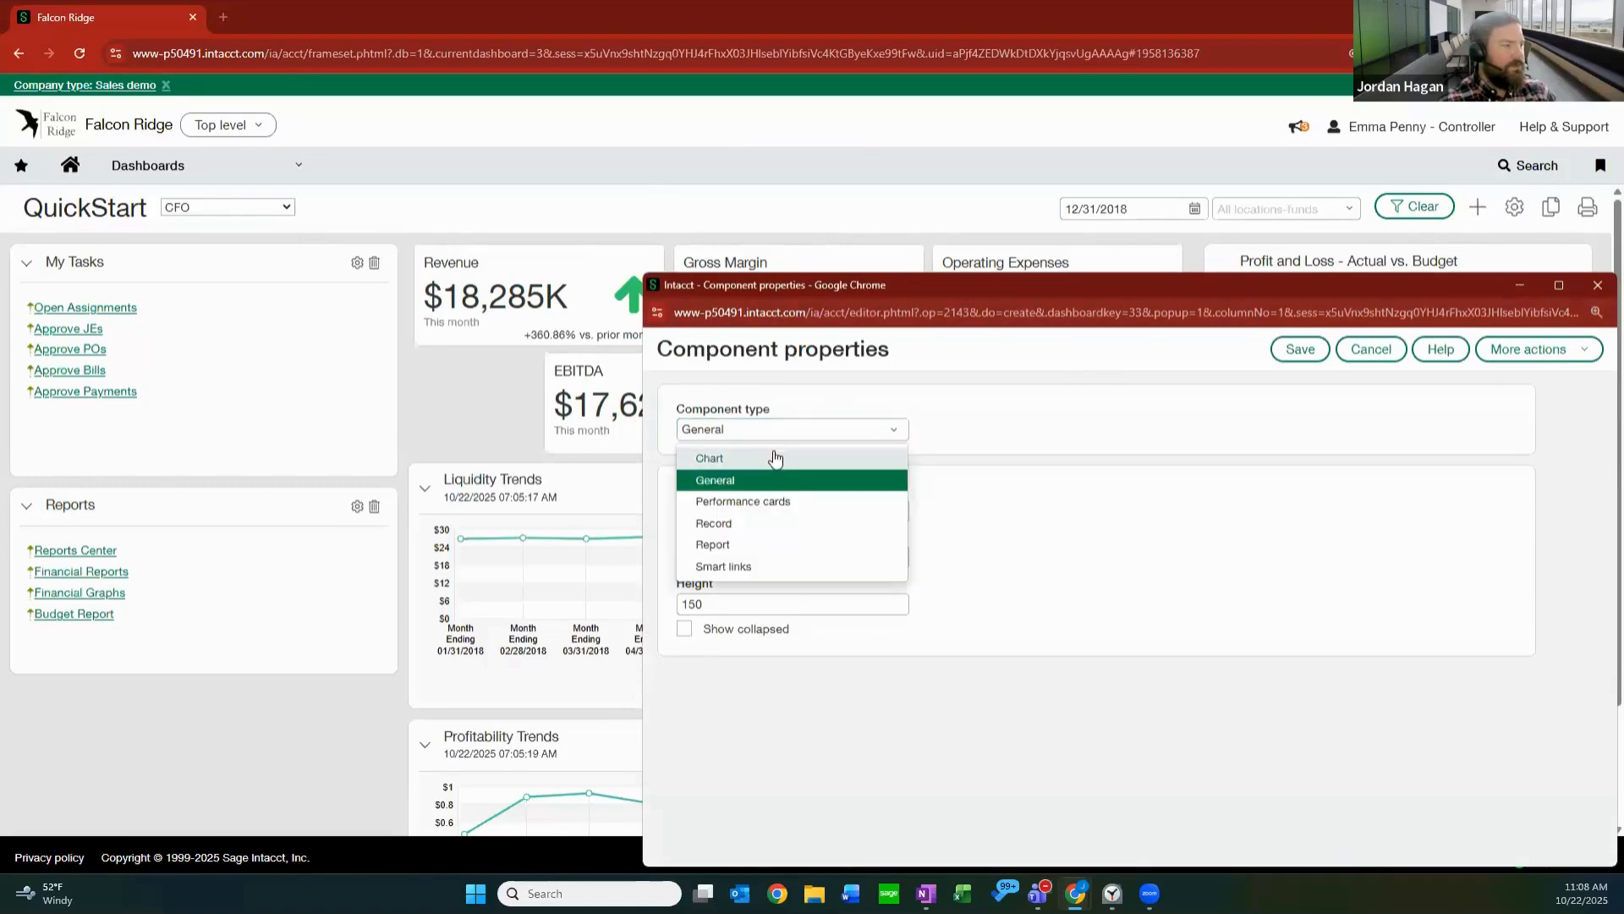
{"action": "left_click", "coordinate": [741, 502]}
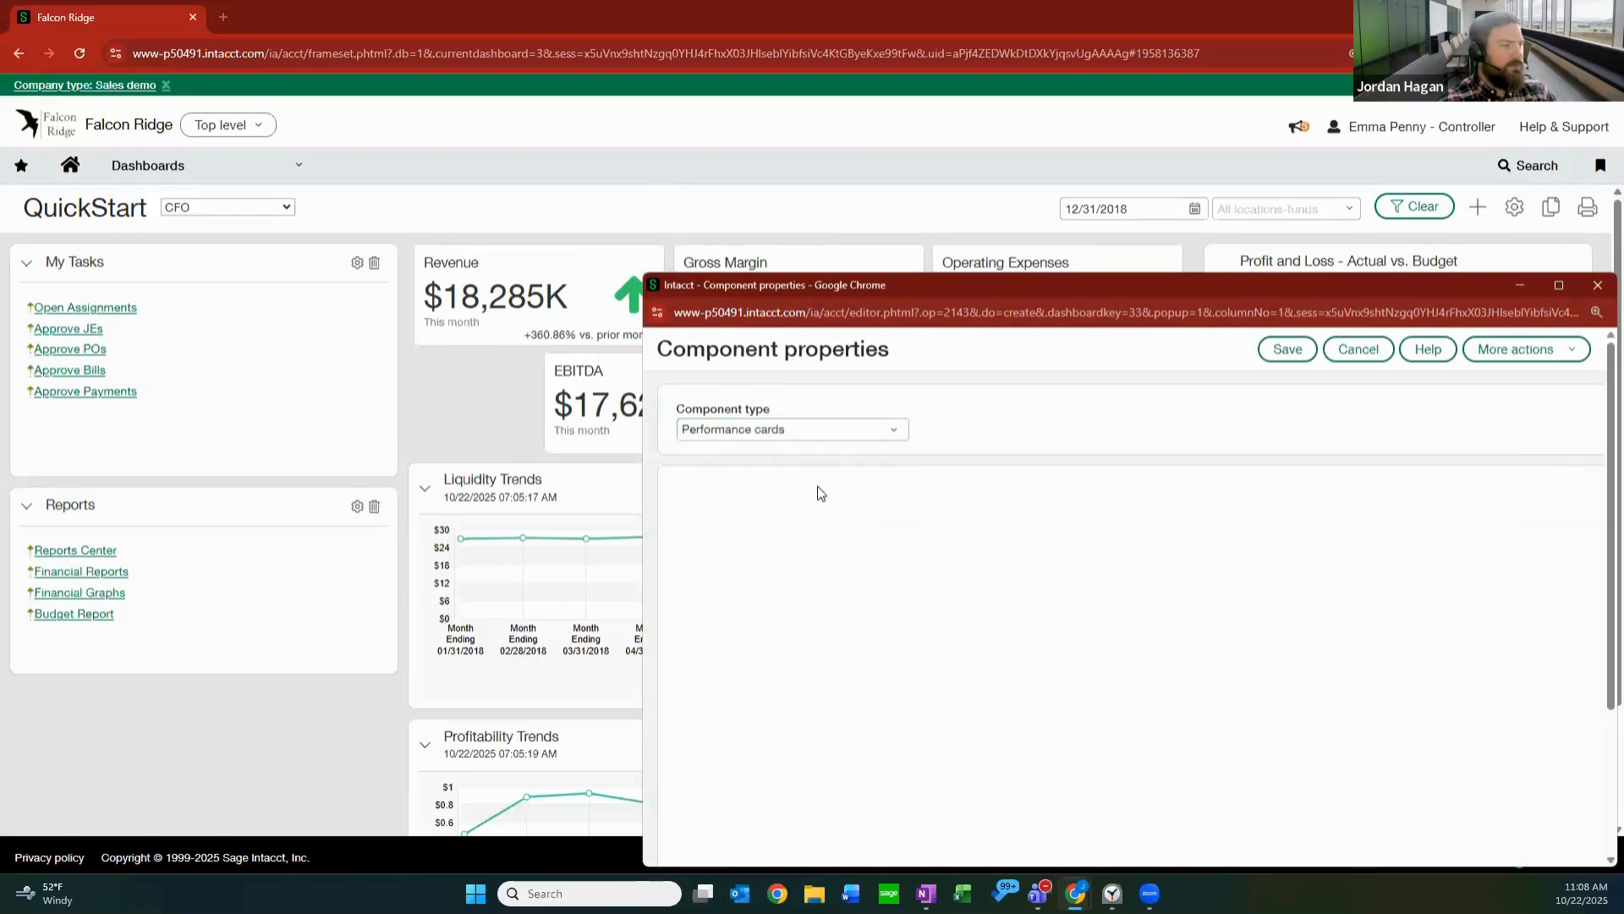
{"action": "left_click", "coordinate": [1559, 285]}
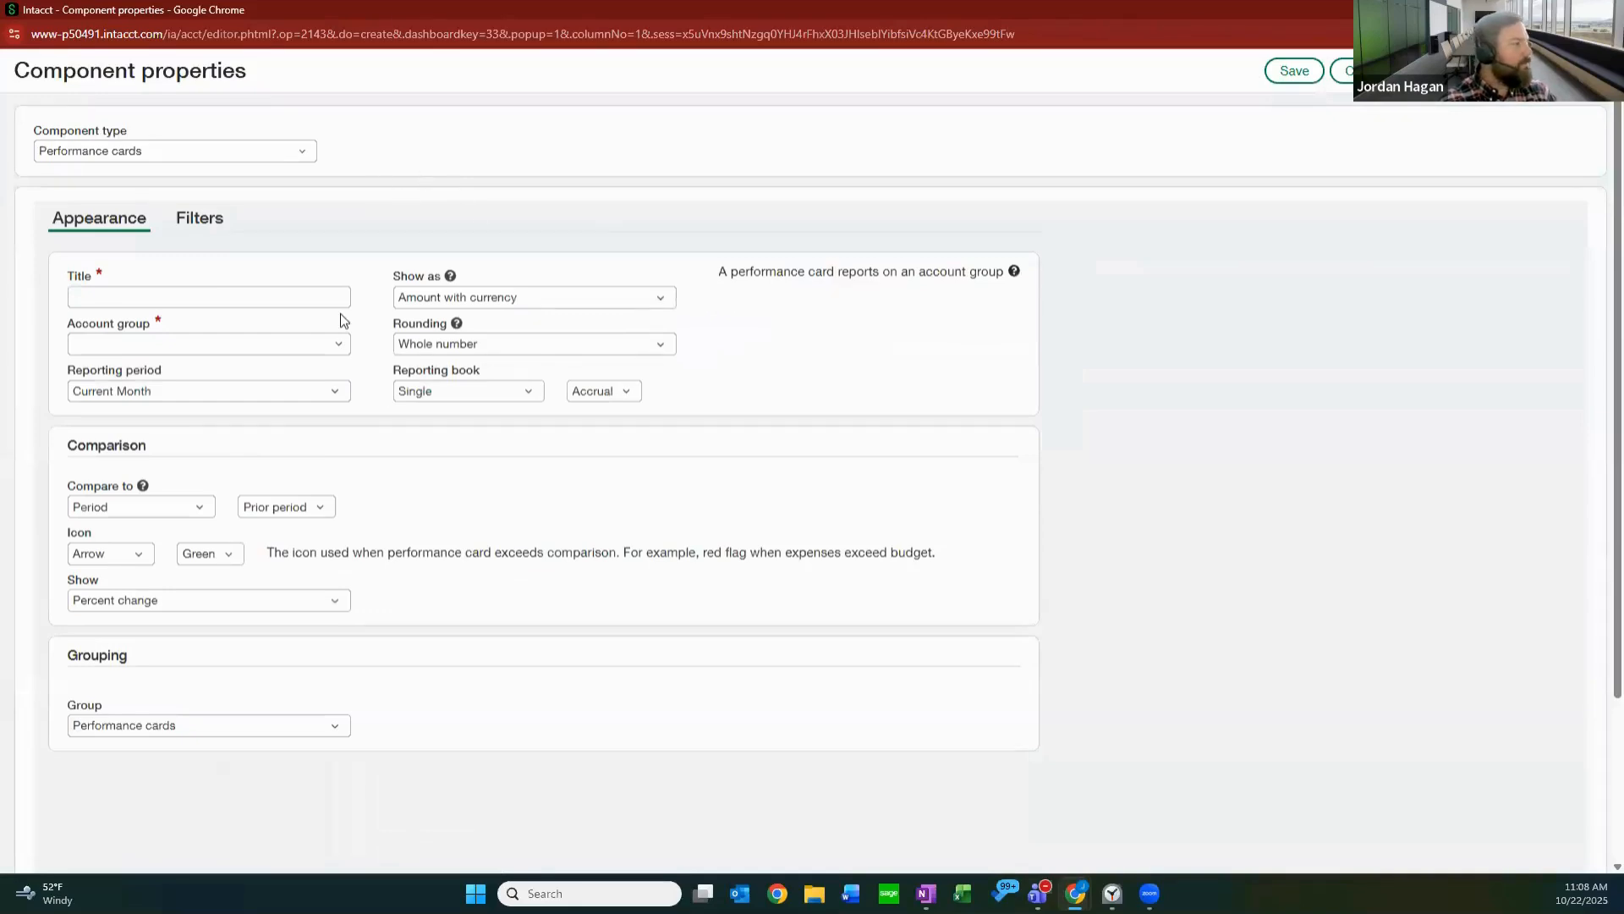
Title the new performance card Cost of Revenue and assign it the Cost of Revenue account group.
{"action": "left_click", "coordinate": [259, 300]}
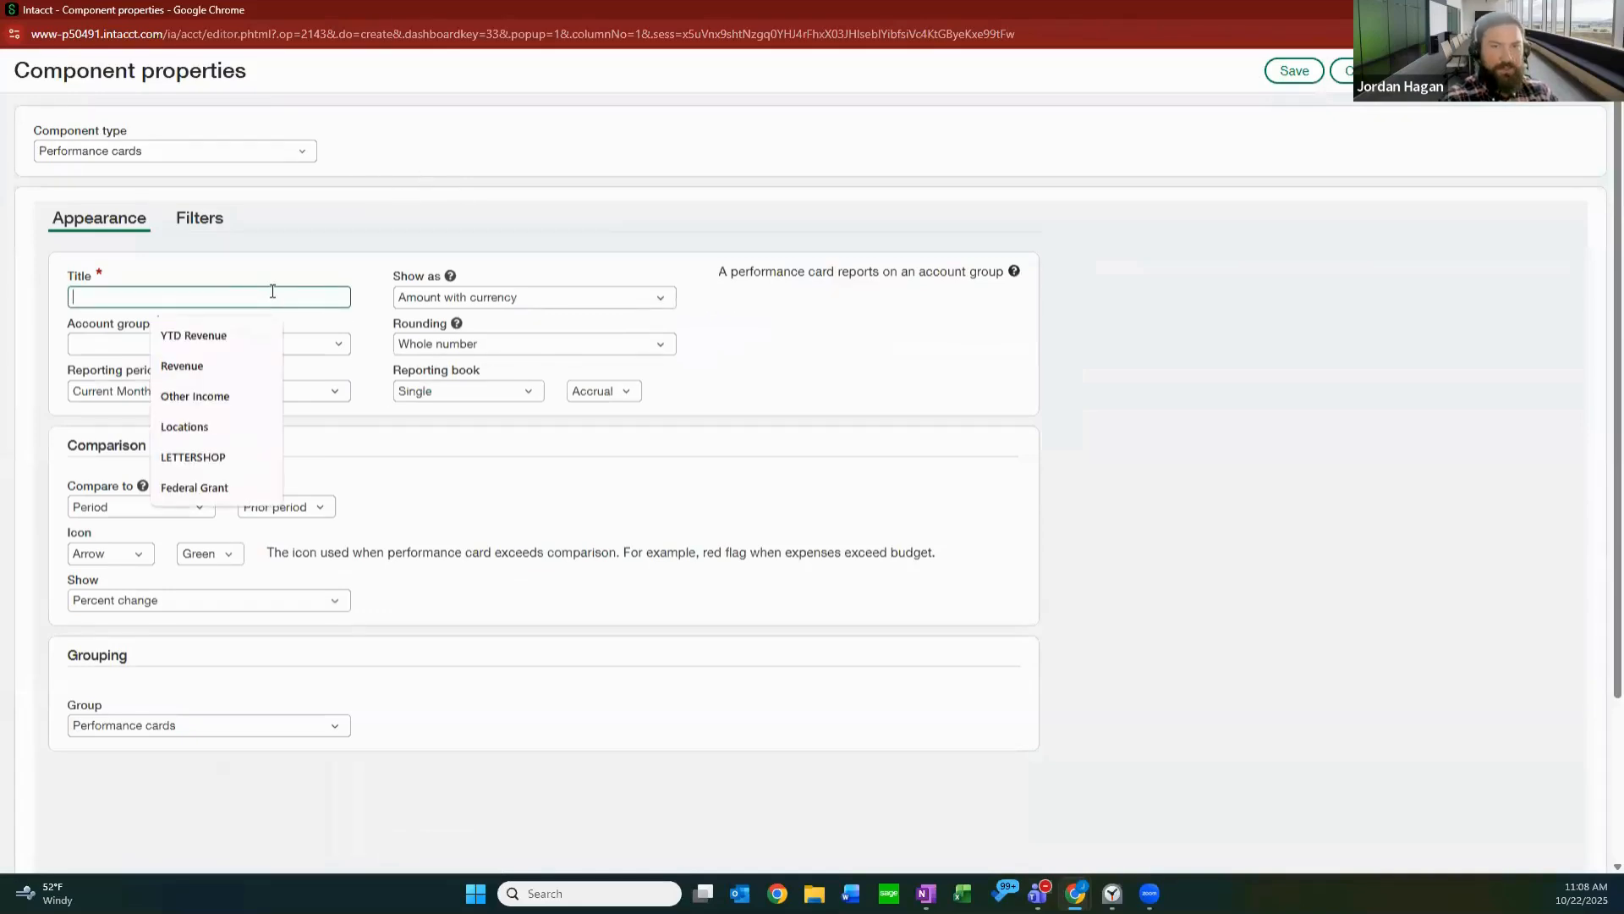
{"action": "type", "text": "Cost "}
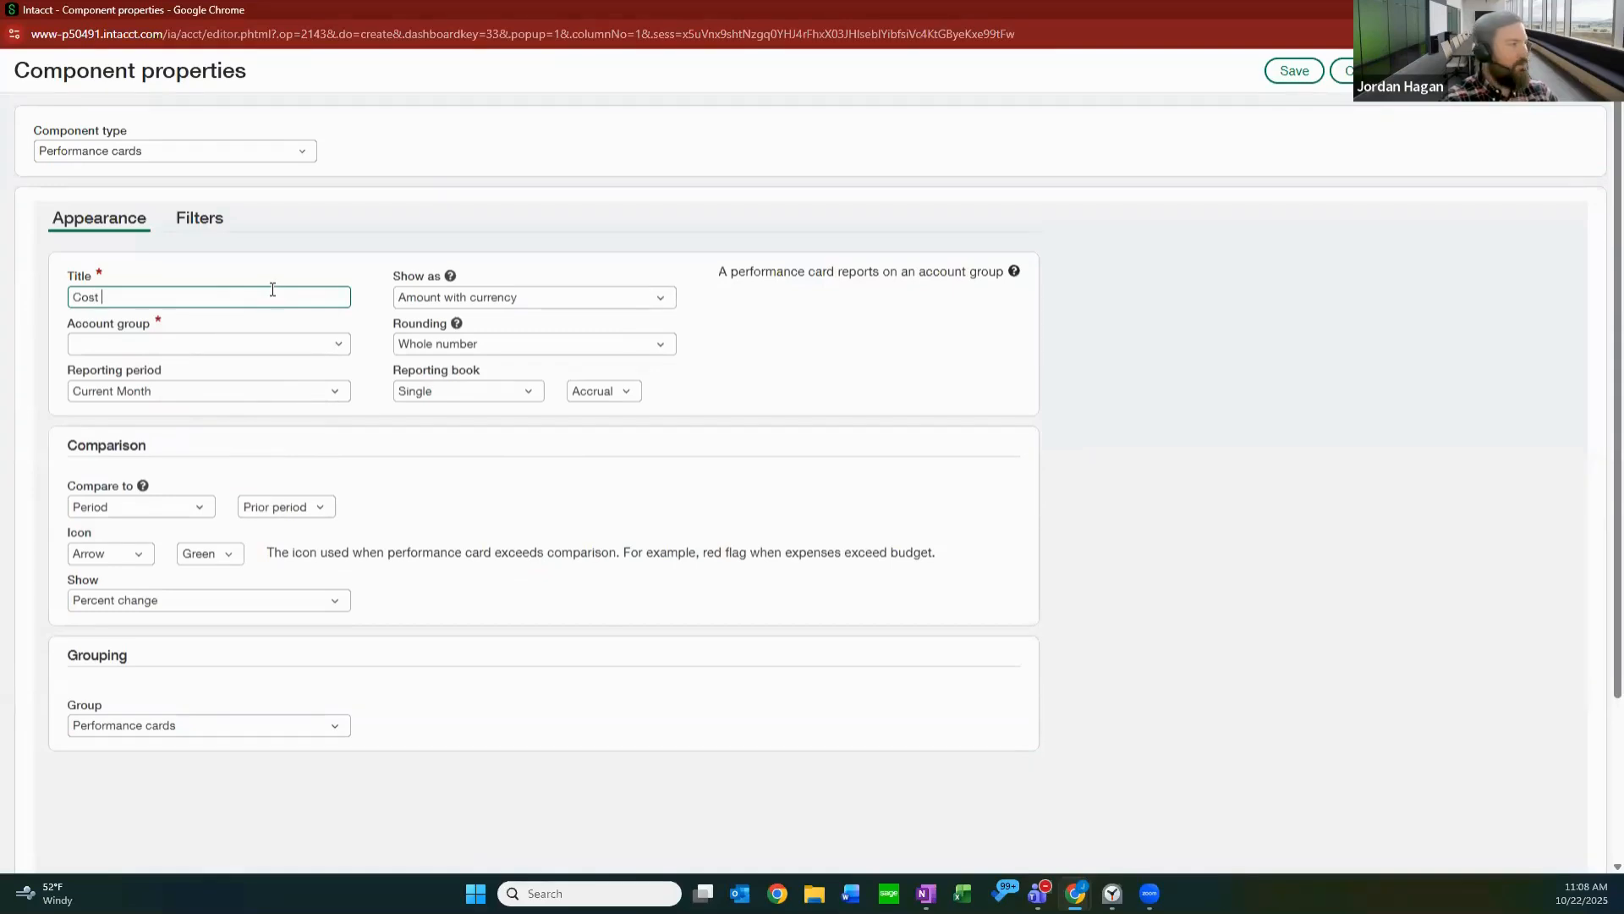
{"action": "type", "text": "of Revenue"}
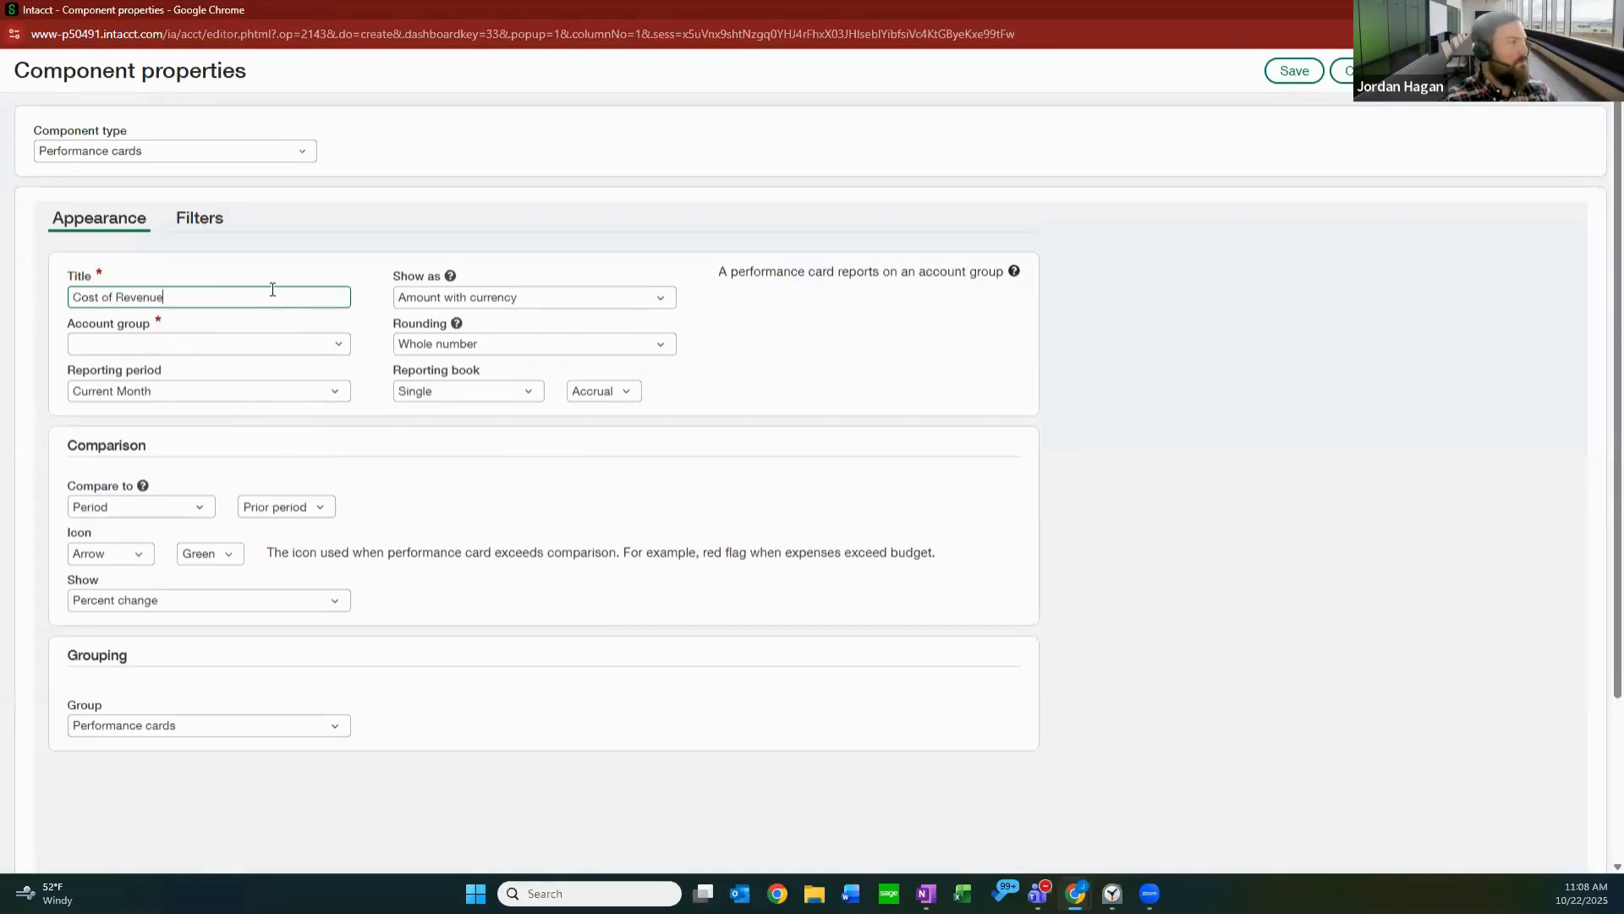
{"action": "key", "text": "Tab"}
{"action": "type", "text": "cost"}
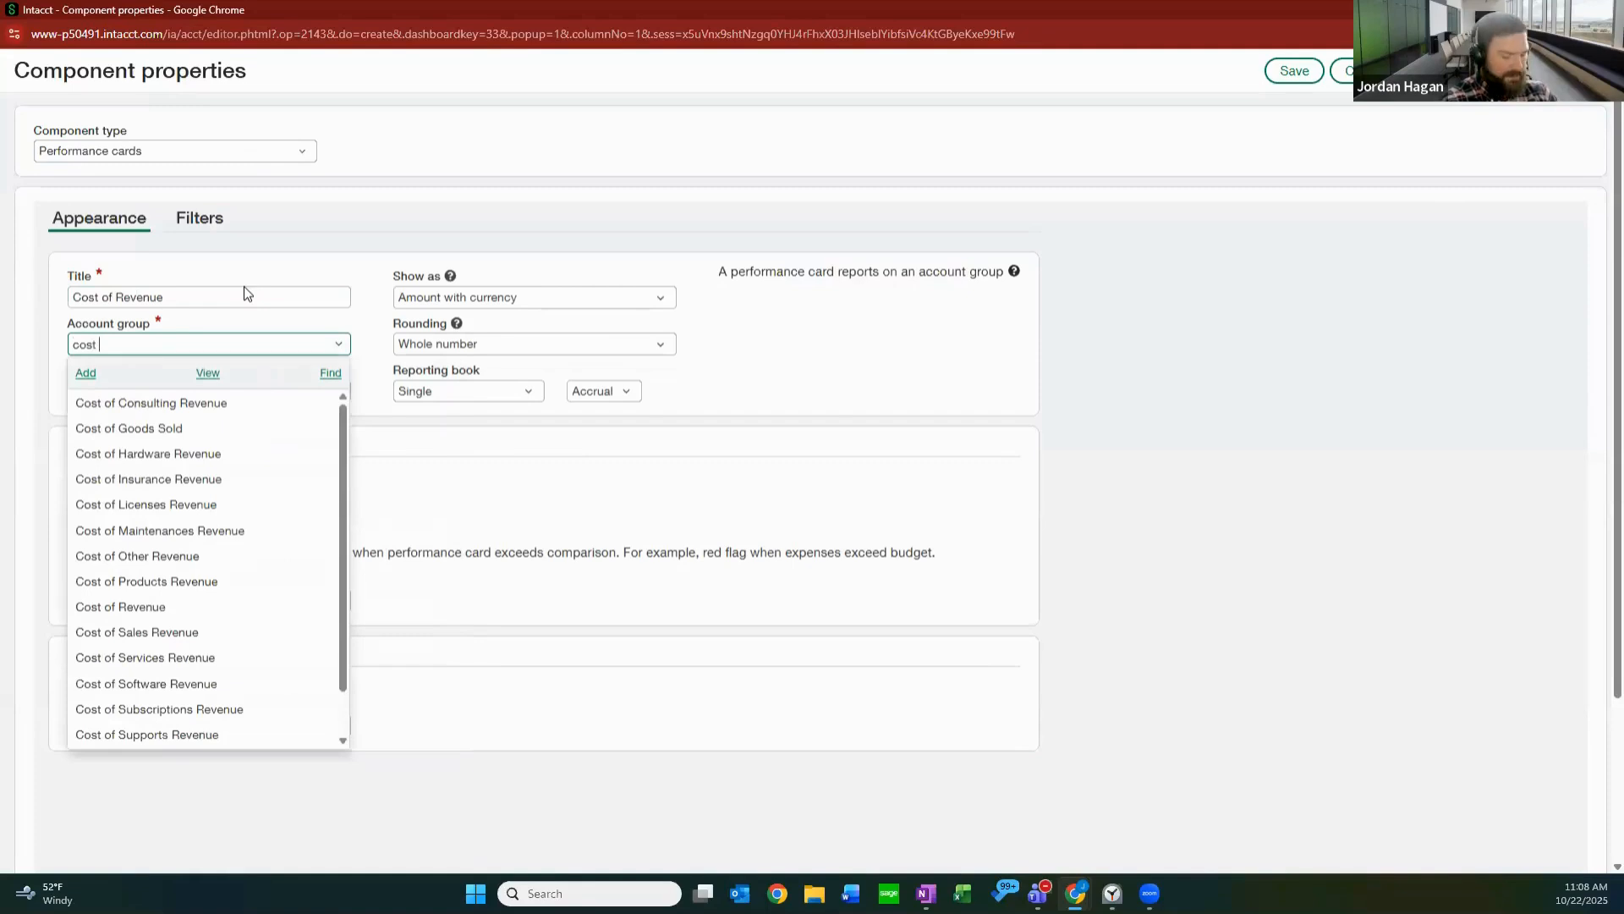
{"action": "type", "text": " of rev"}
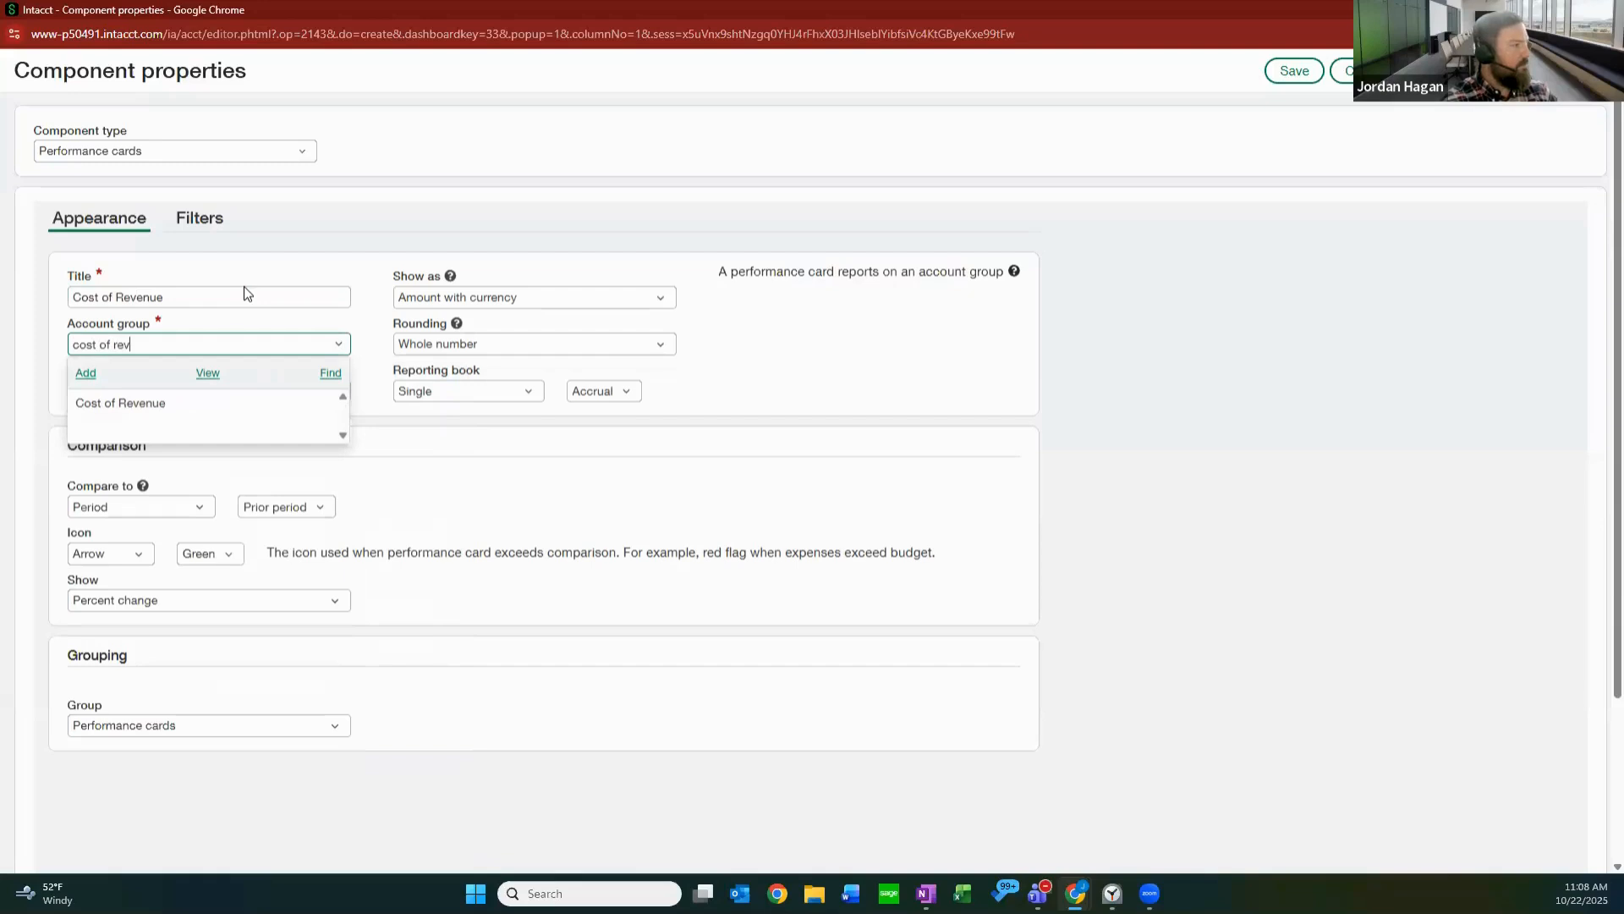
{"action": "key", "text": "Tab"}
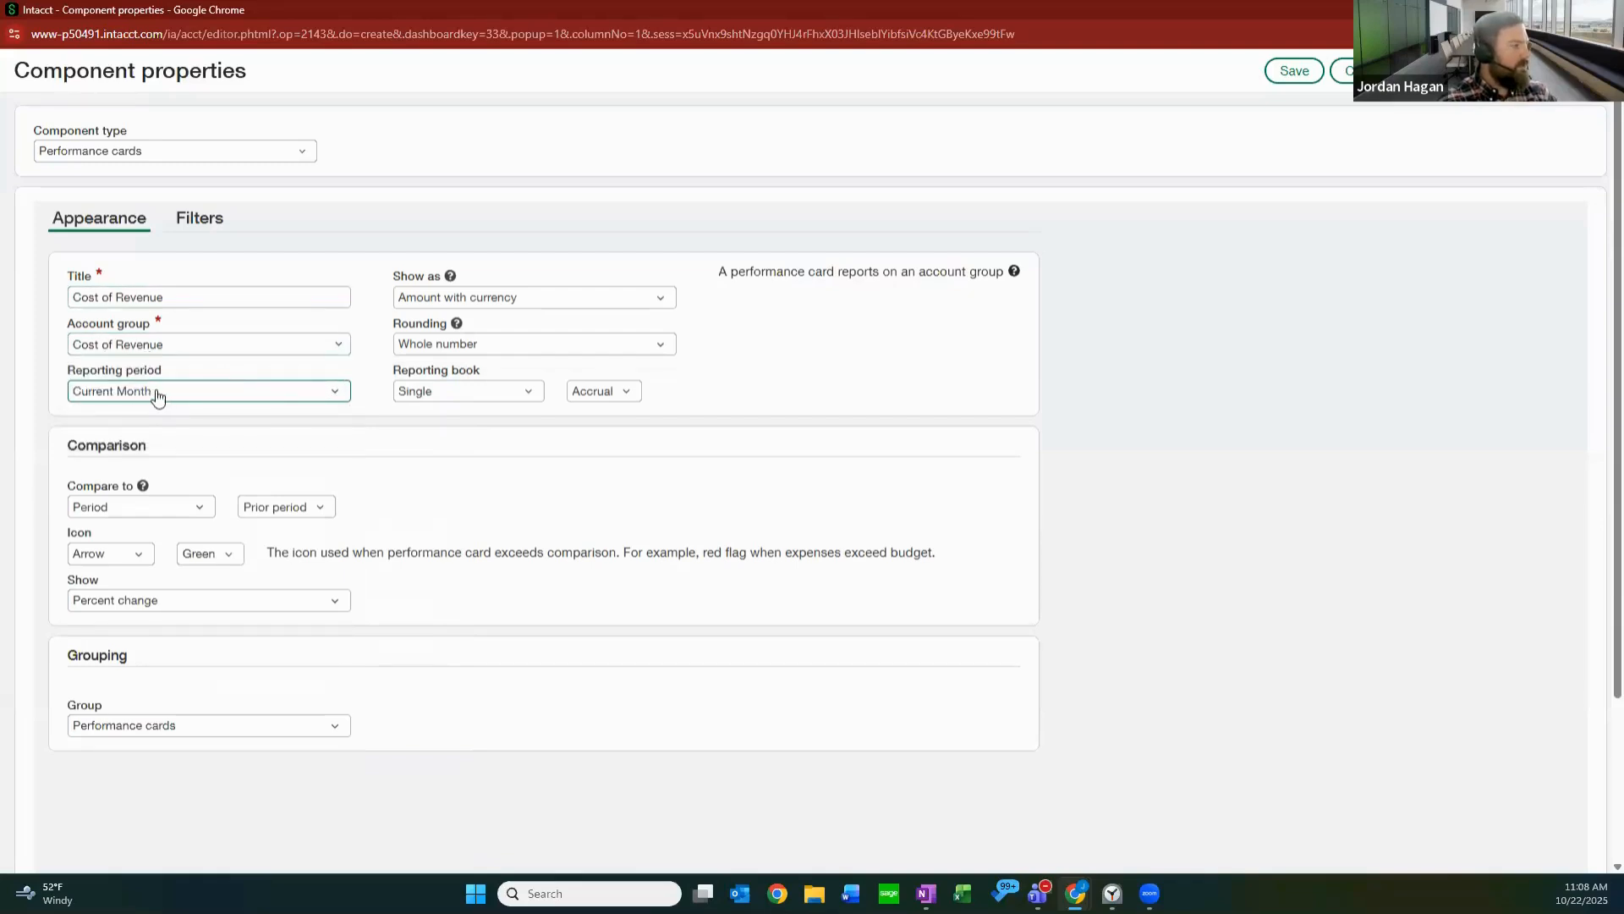
Configure the Cost of Revenue card with No rounding, a Red comparison arrow, and Percent change as the shown comparison.
{"action": "left_click", "coordinate": [472, 342]}
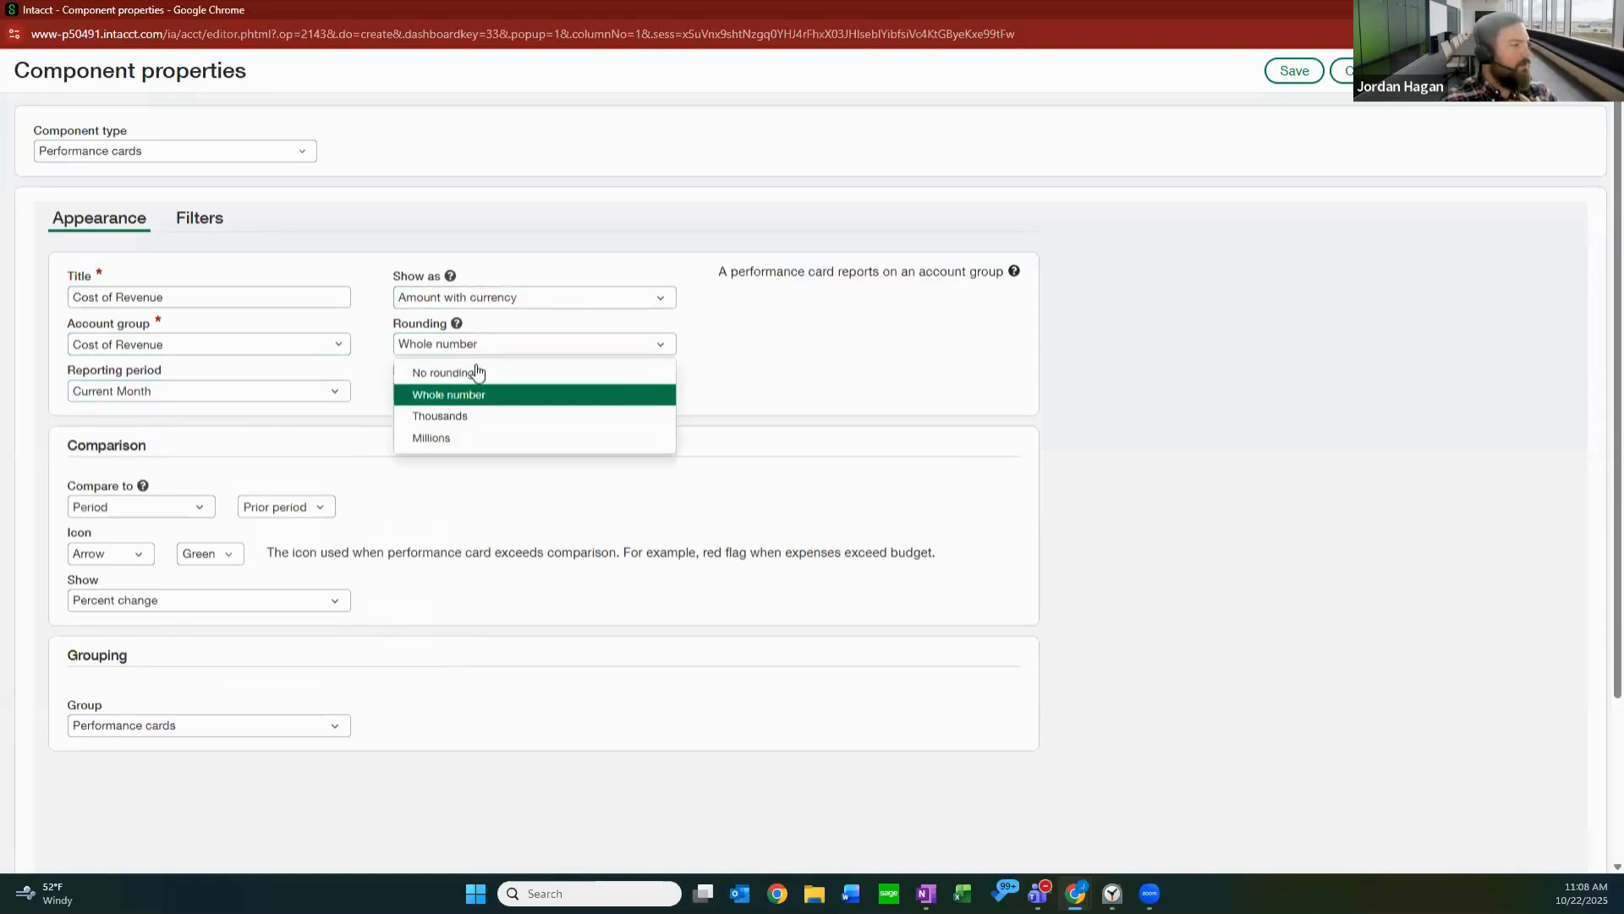
{"action": "left_click", "coordinate": [471, 370]}
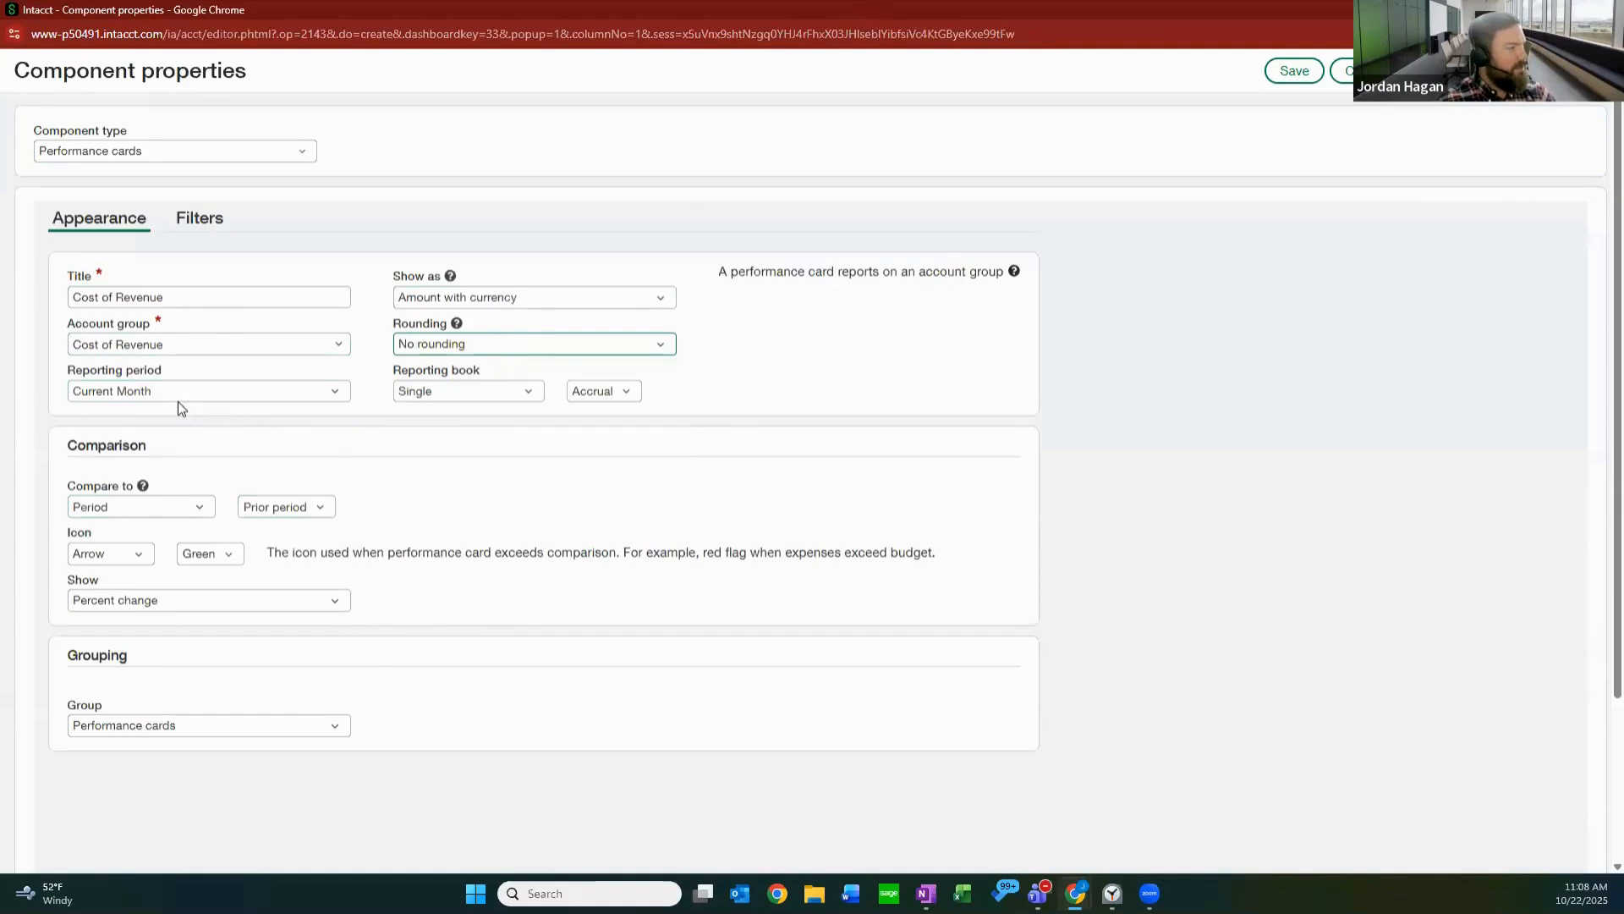
{"action": "left_click", "coordinate": [222, 556]}
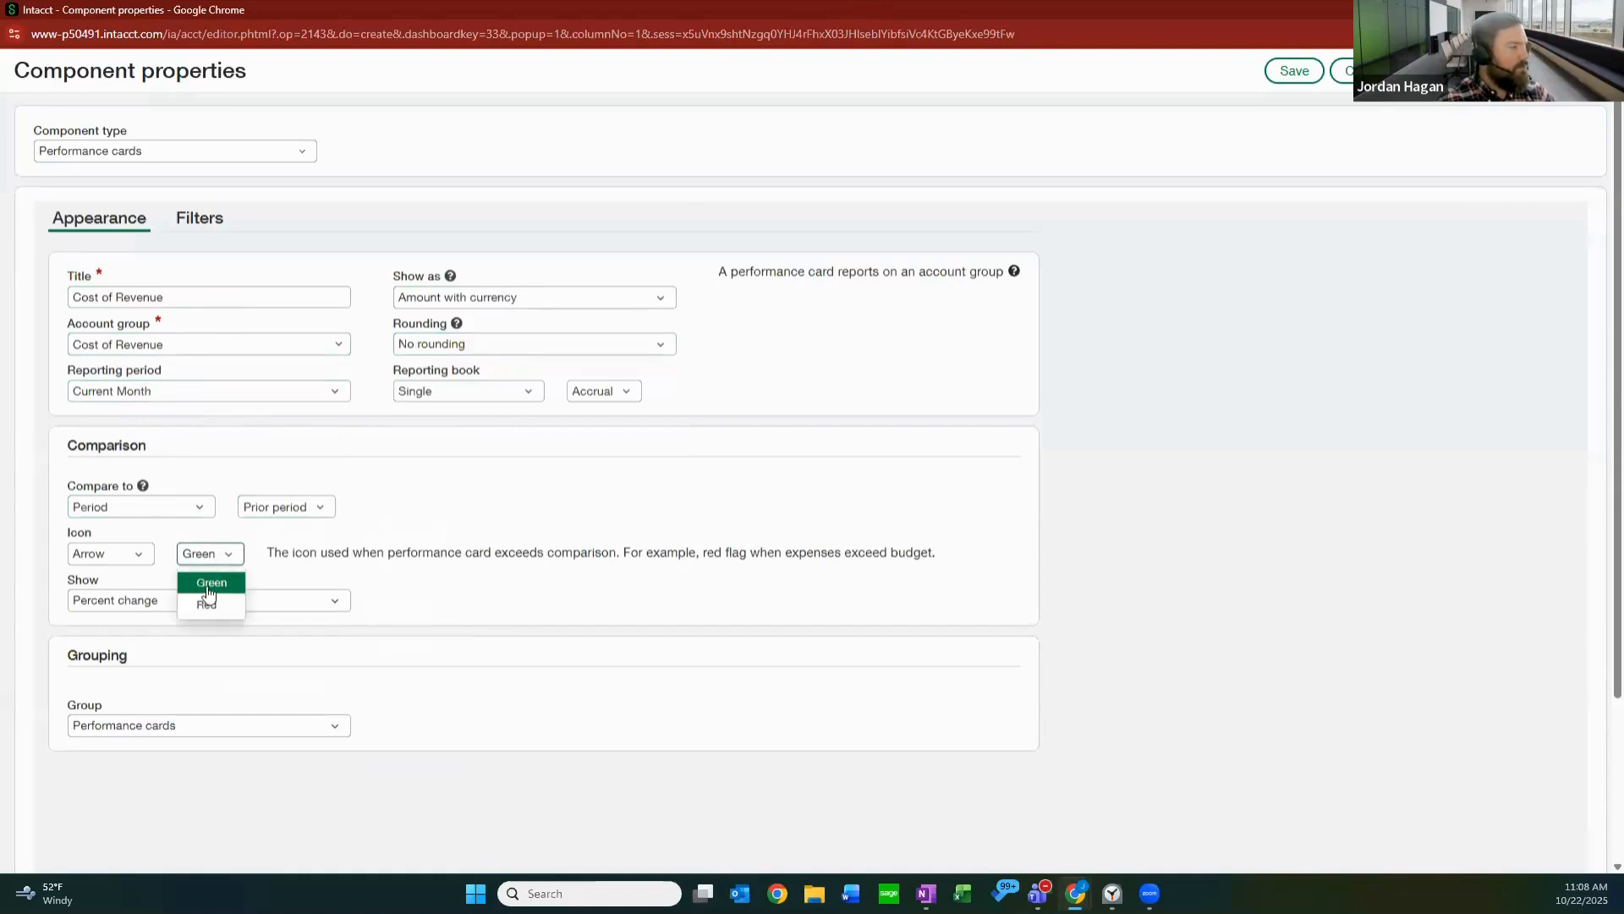
{"action": "left_click", "coordinate": [204, 604]}
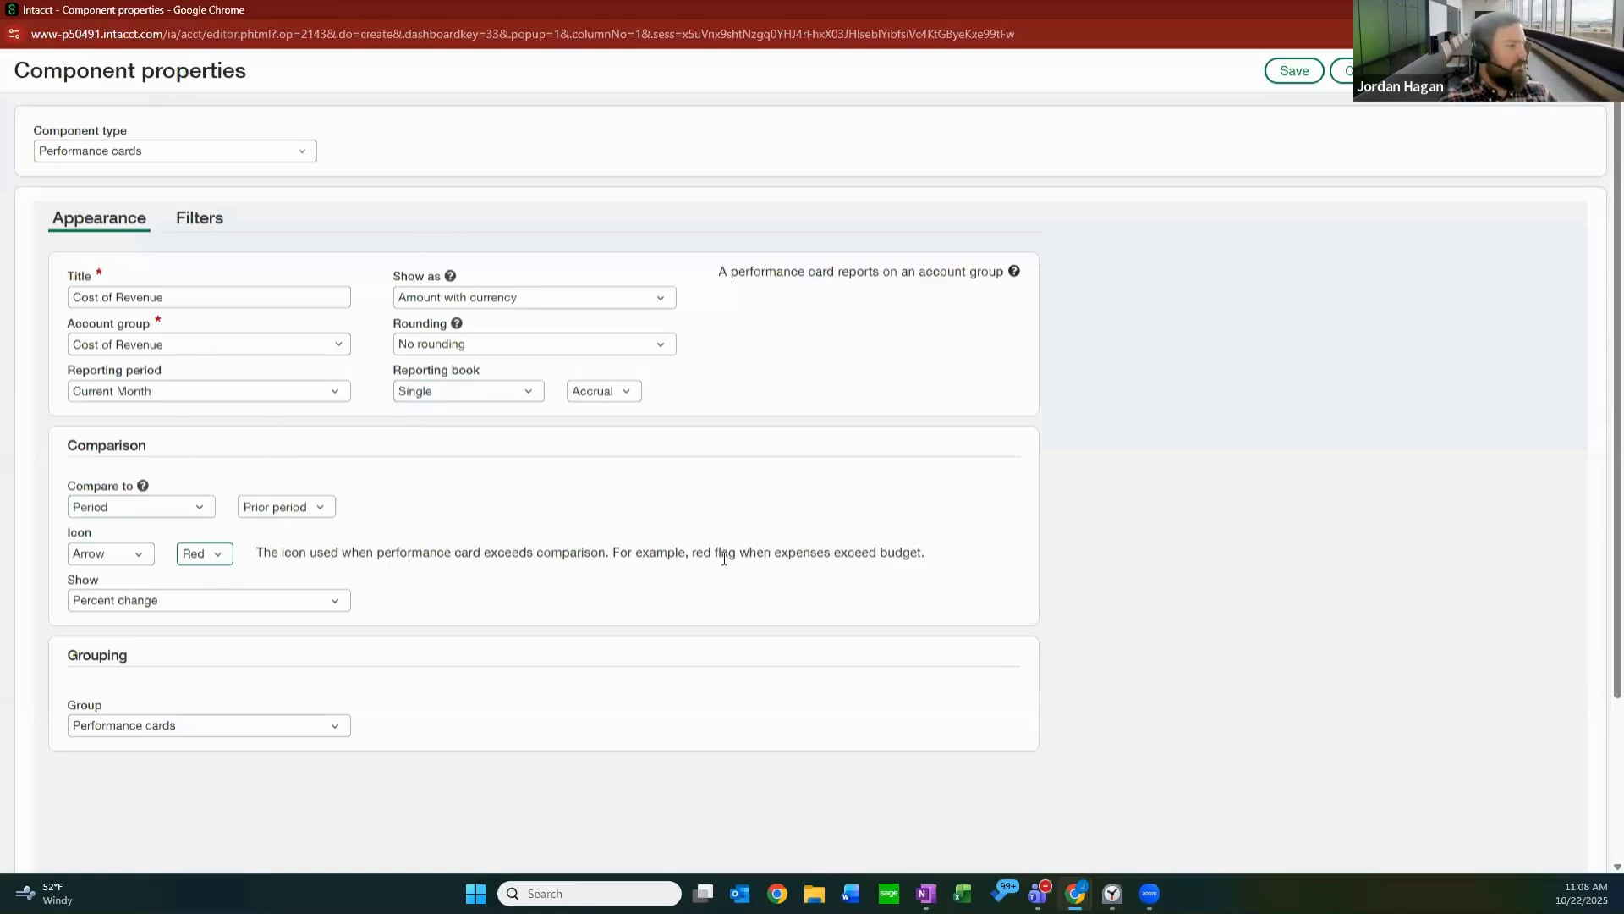
{"action": "left_click", "coordinate": [328, 601]}
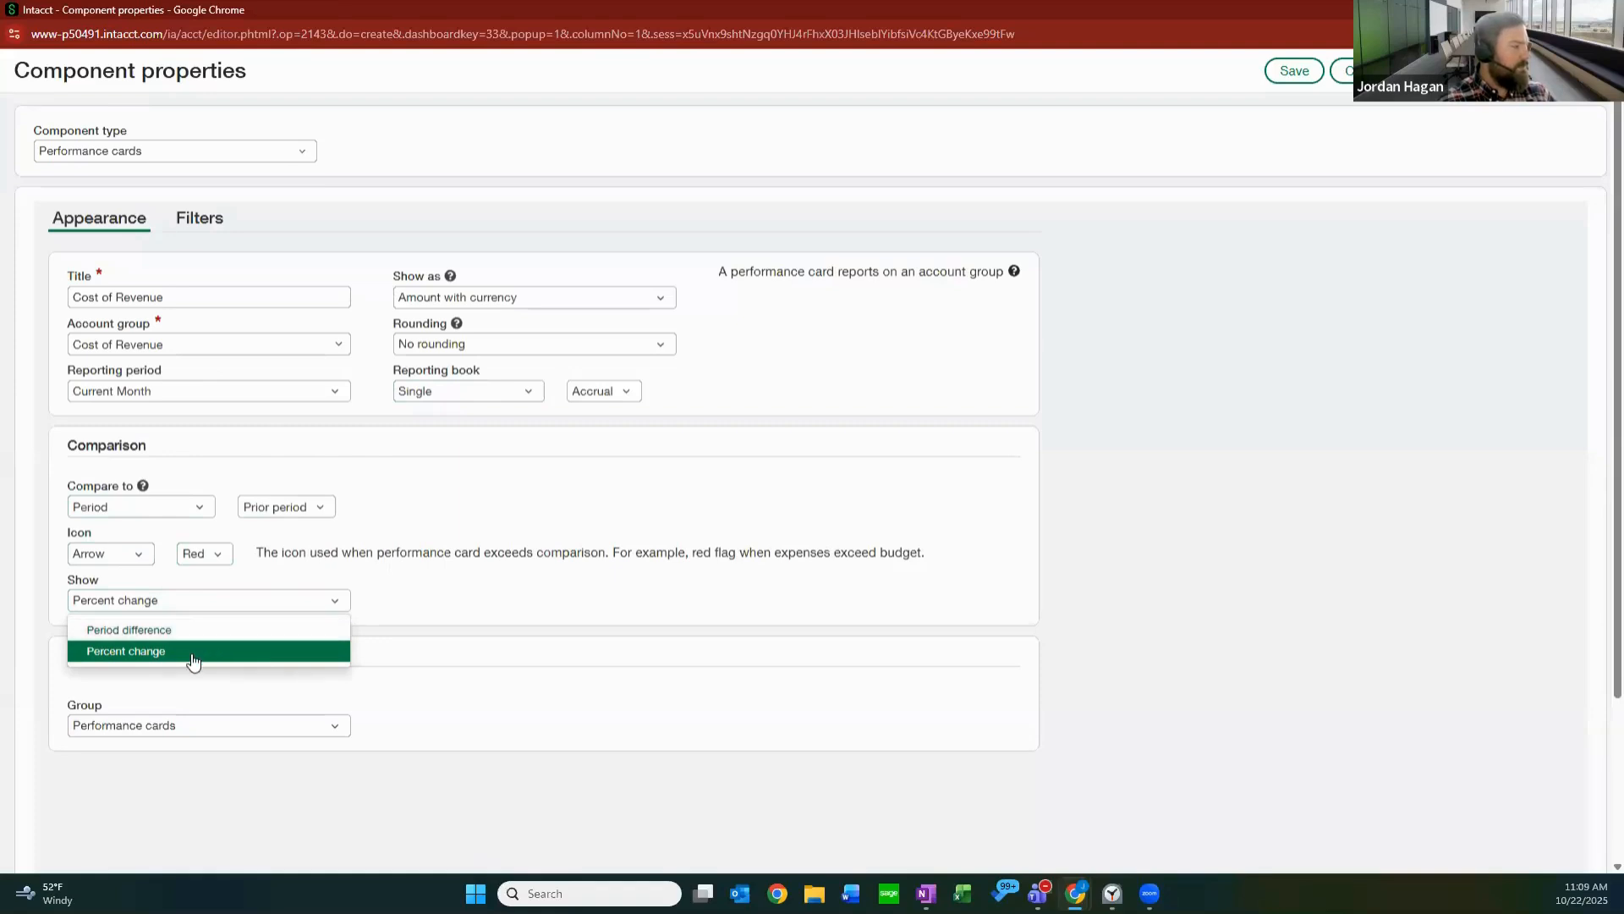
{"action": "left_click", "coordinate": [193, 659]}
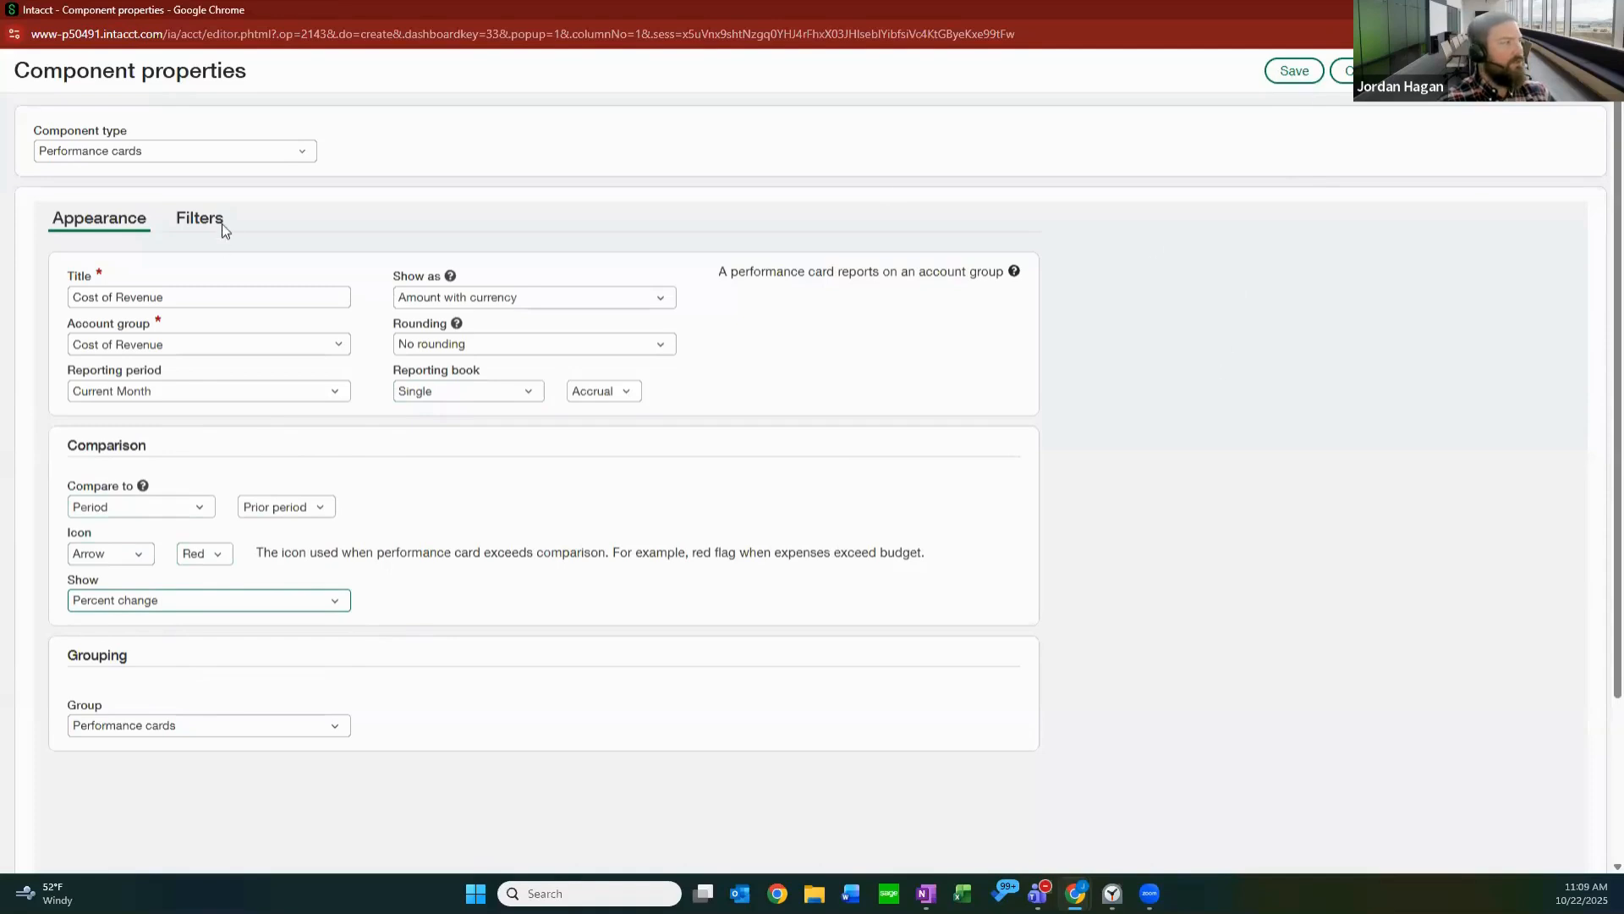
Review the card's filter settings, including the Dashboard filtering choices.
{"action": "left_click", "coordinate": [193, 220]}
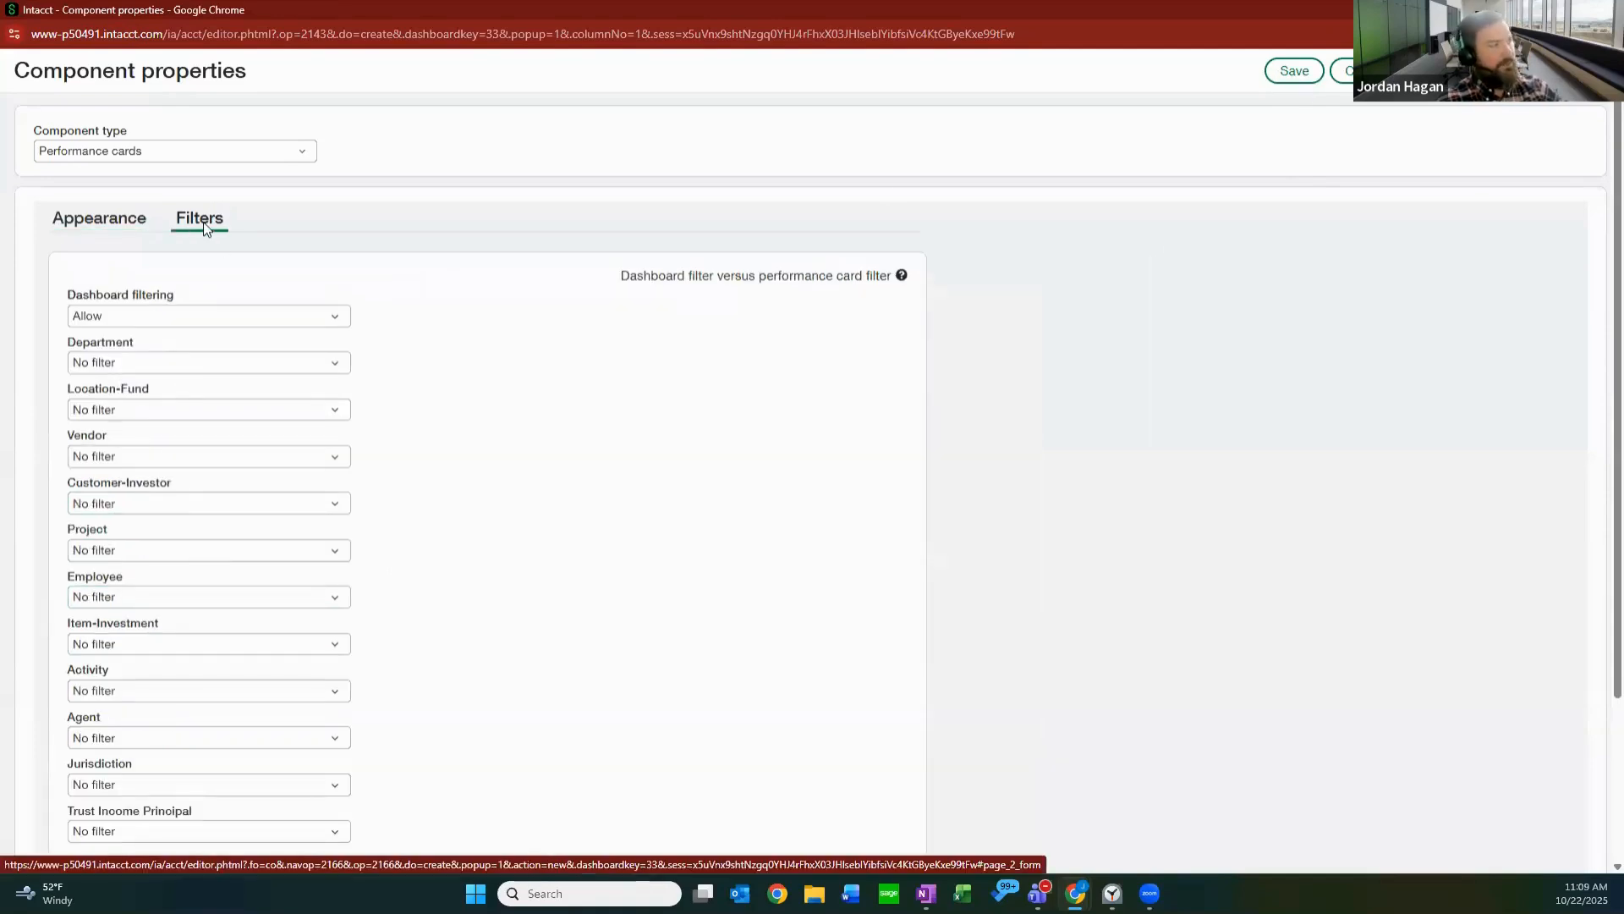
{"action": "left_click", "coordinate": [313, 322]}
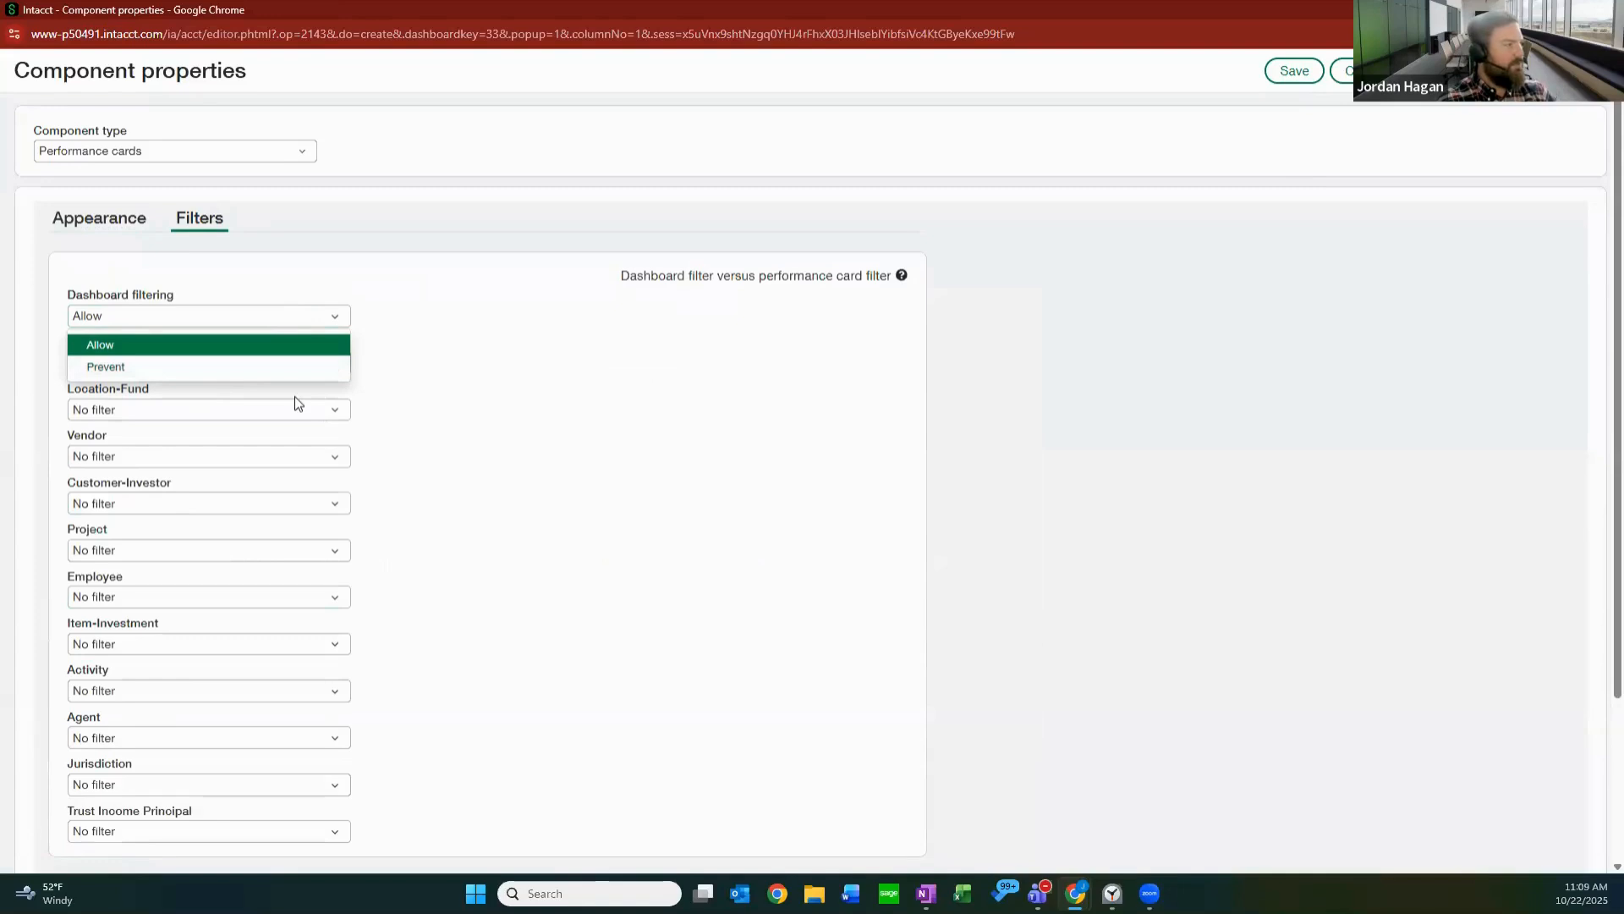
{"action": "left_click", "coordinate": [339, 335]}
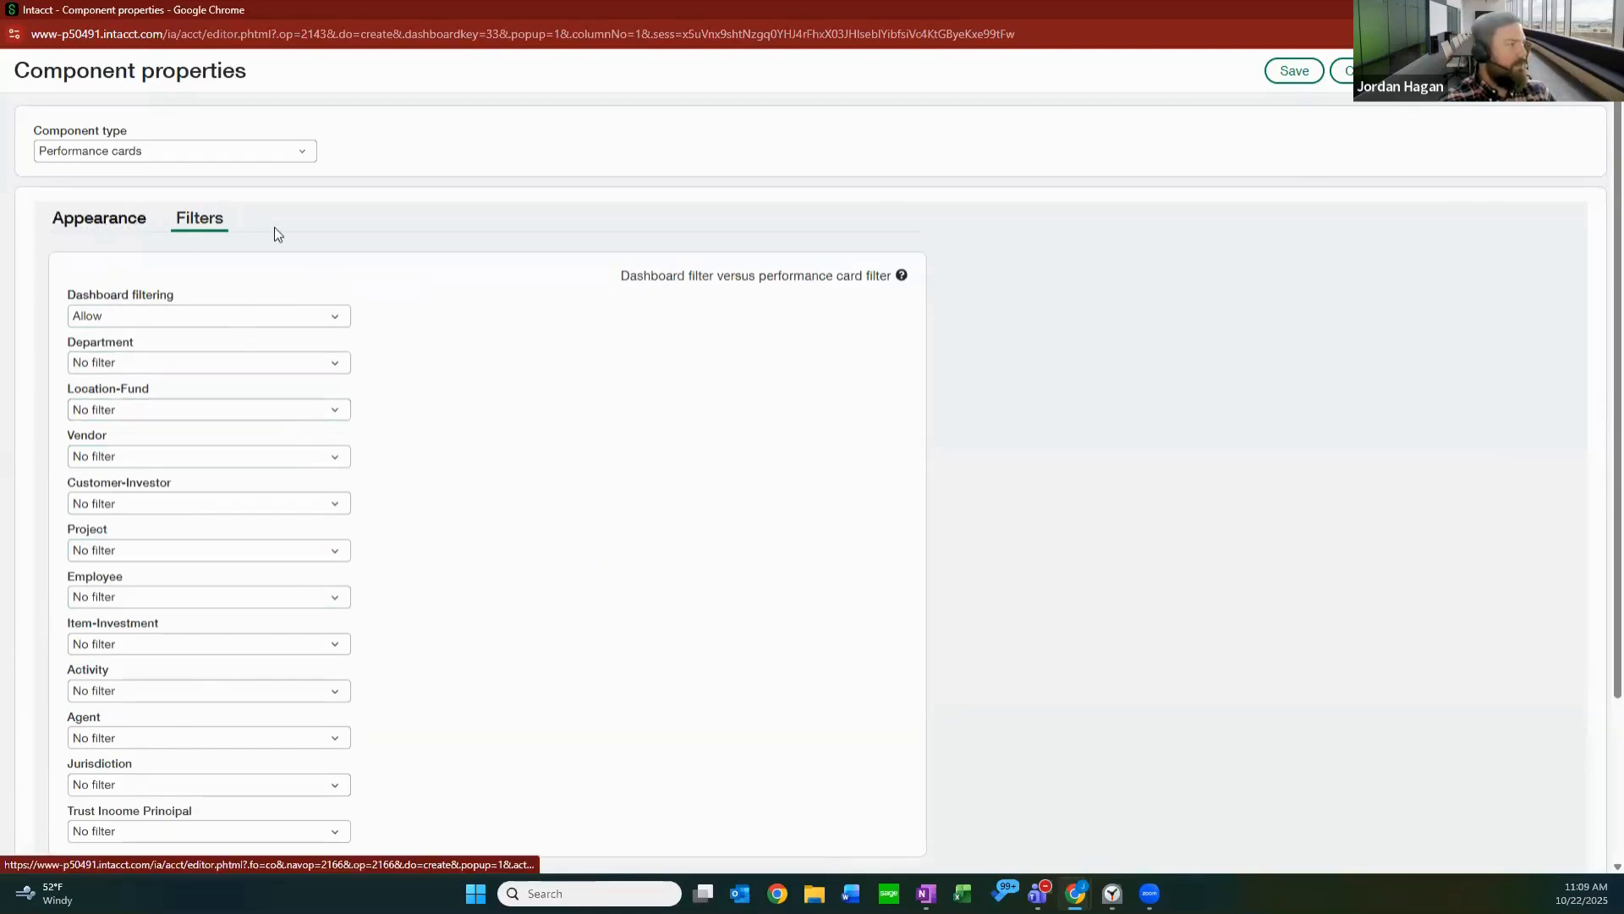
Save the Cost of Revenue card and move it ahead of the EBITDA card, directly below Revenue.
{"action": "left_click", "coordinate": [1295, 74]}
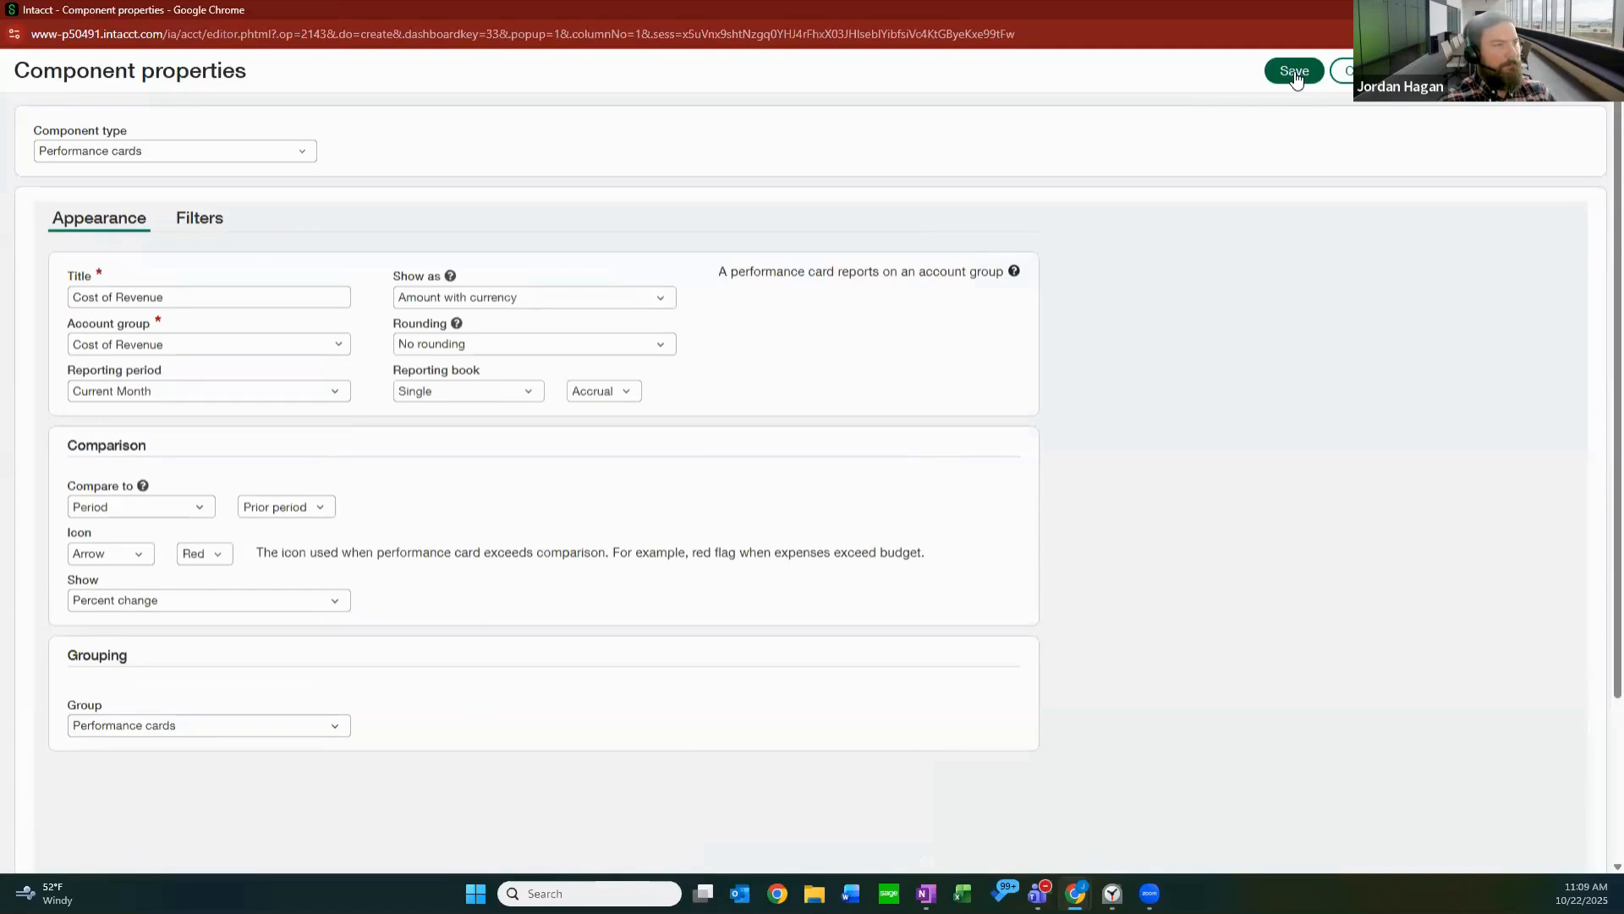
{"action": "left_click", "coordinate": [1295, 75]}
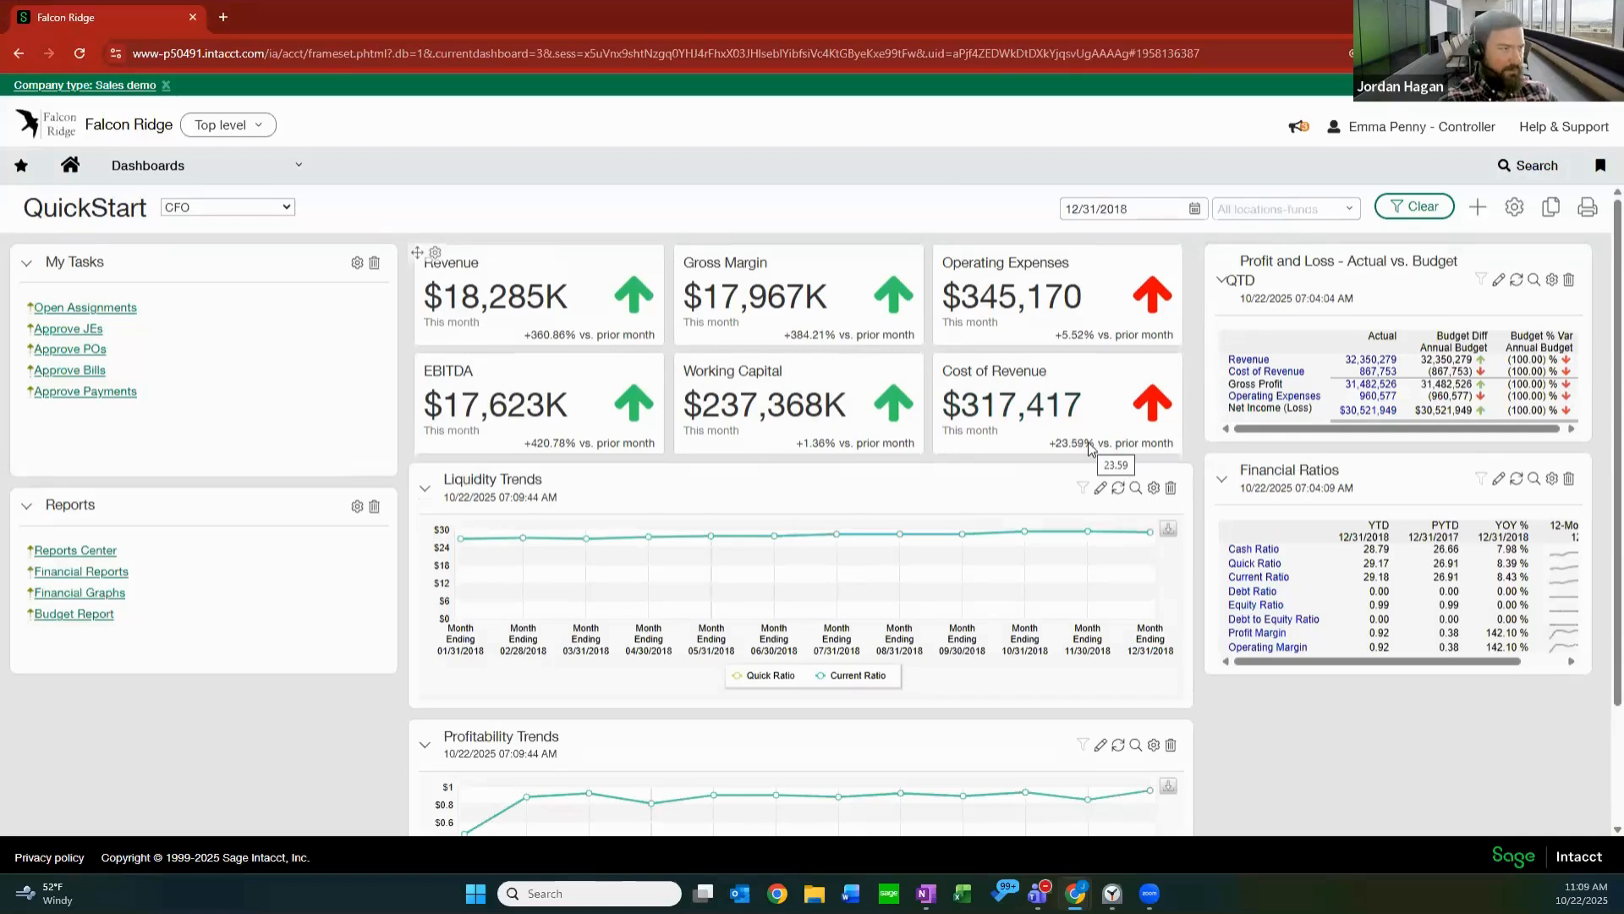
{"action": "left_click_drag", "start_coordinate": [1077, 394], "coordinate": [576, 364]}
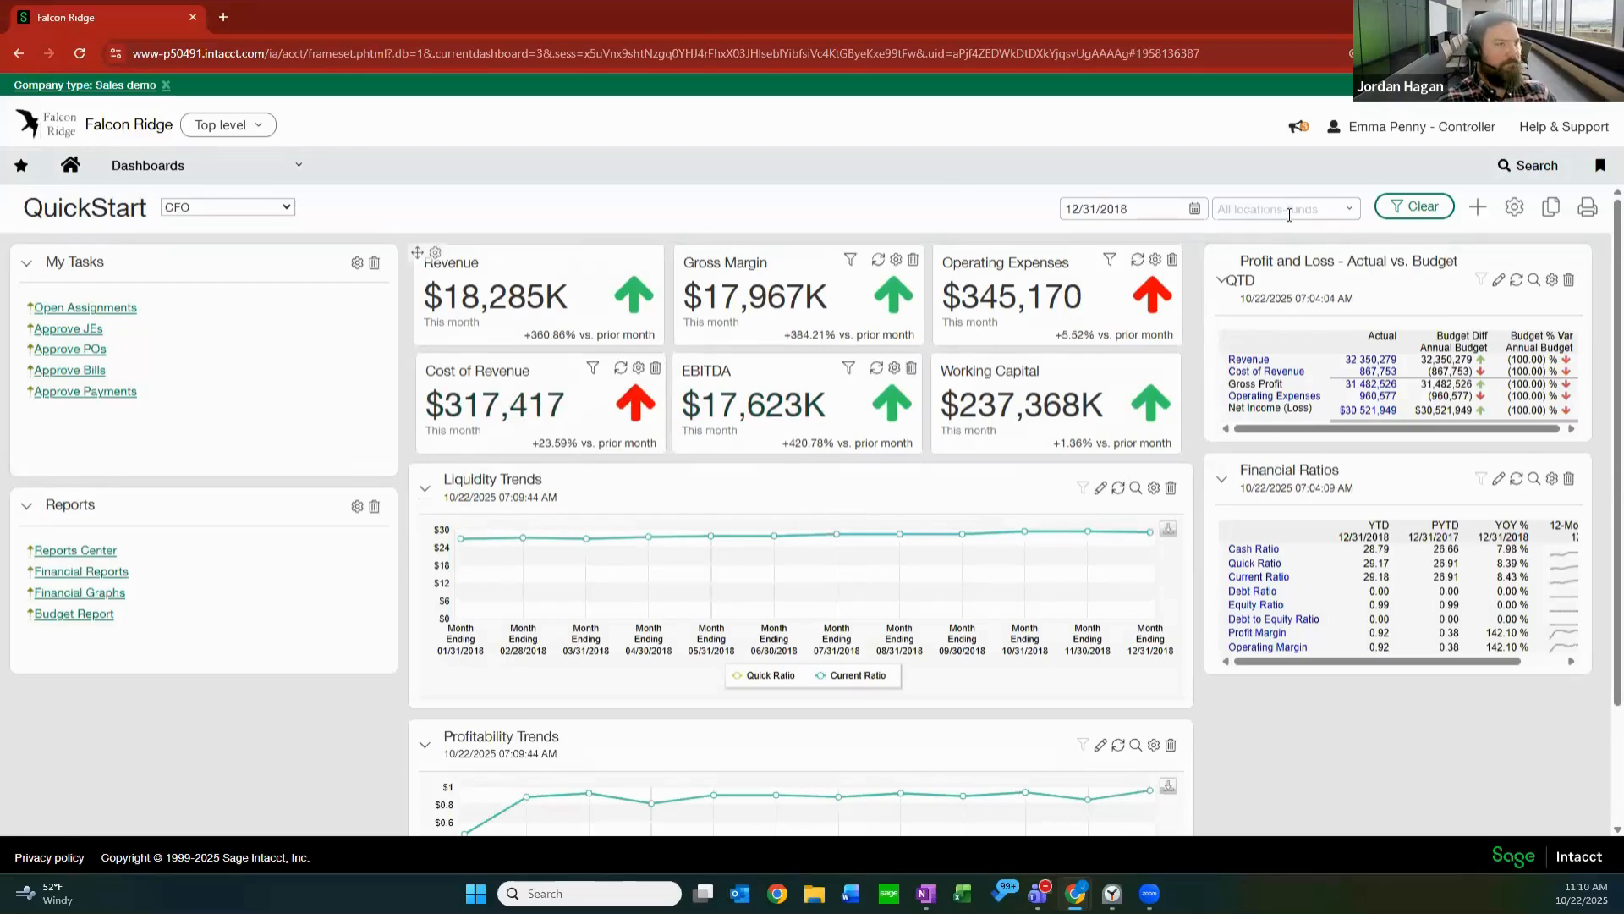
Browse the locations and funds available for filtering the dashboard, and close the list without choosing one.
{"action": "left_click", "coordinate": [1342, 212]}
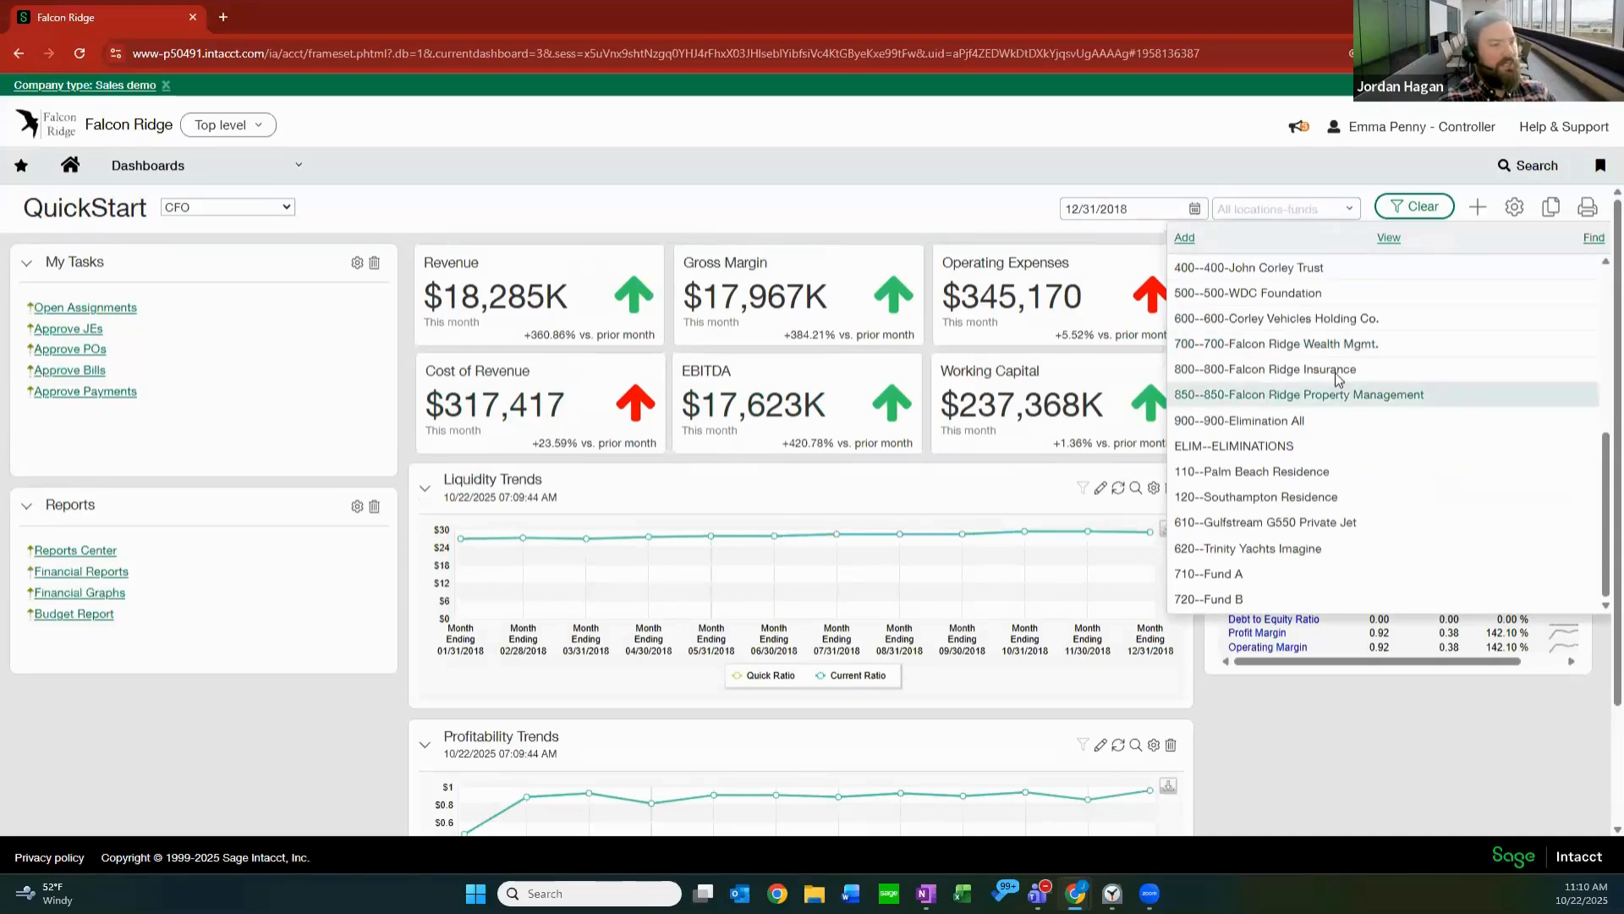
{"action": "scroll", "coordinate": [1327, 373], "scroll_direction": "down", "scroll_amount": 2}
{"action": "scroll", "coordinate": [1327, 373], "scroll_direction": "up", "scroll_amount": 3}
{"action": "scroll", "coordinate": [1091, 449], "scroll_direction": "up", "scroll_amount": 2}
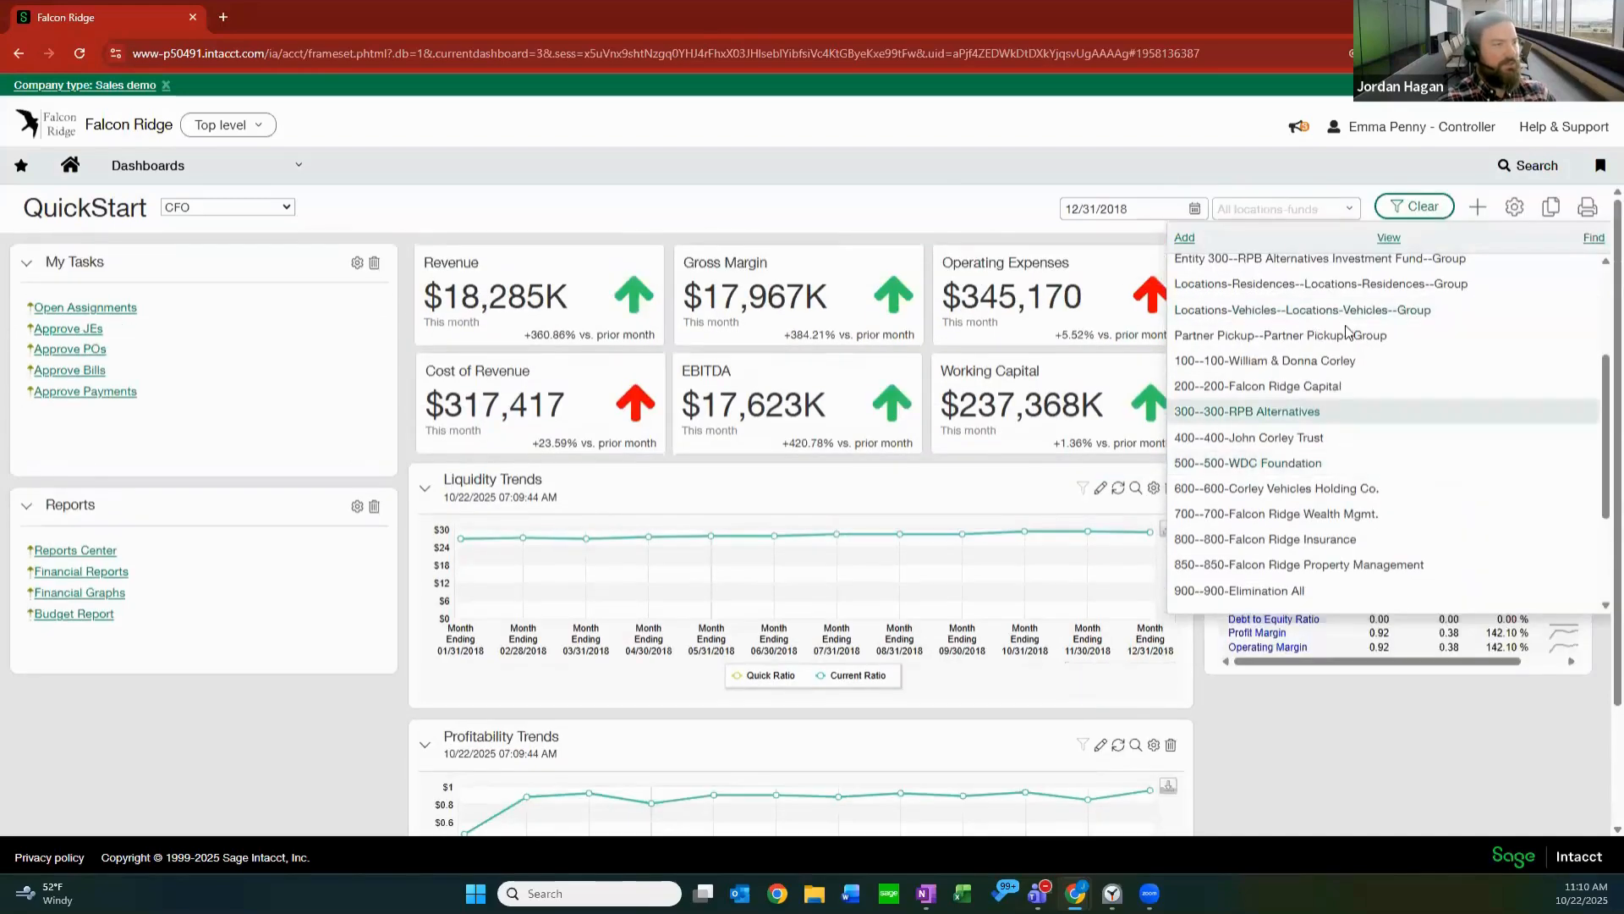
{"action": "left_click", "coordinate": [863, 208]}
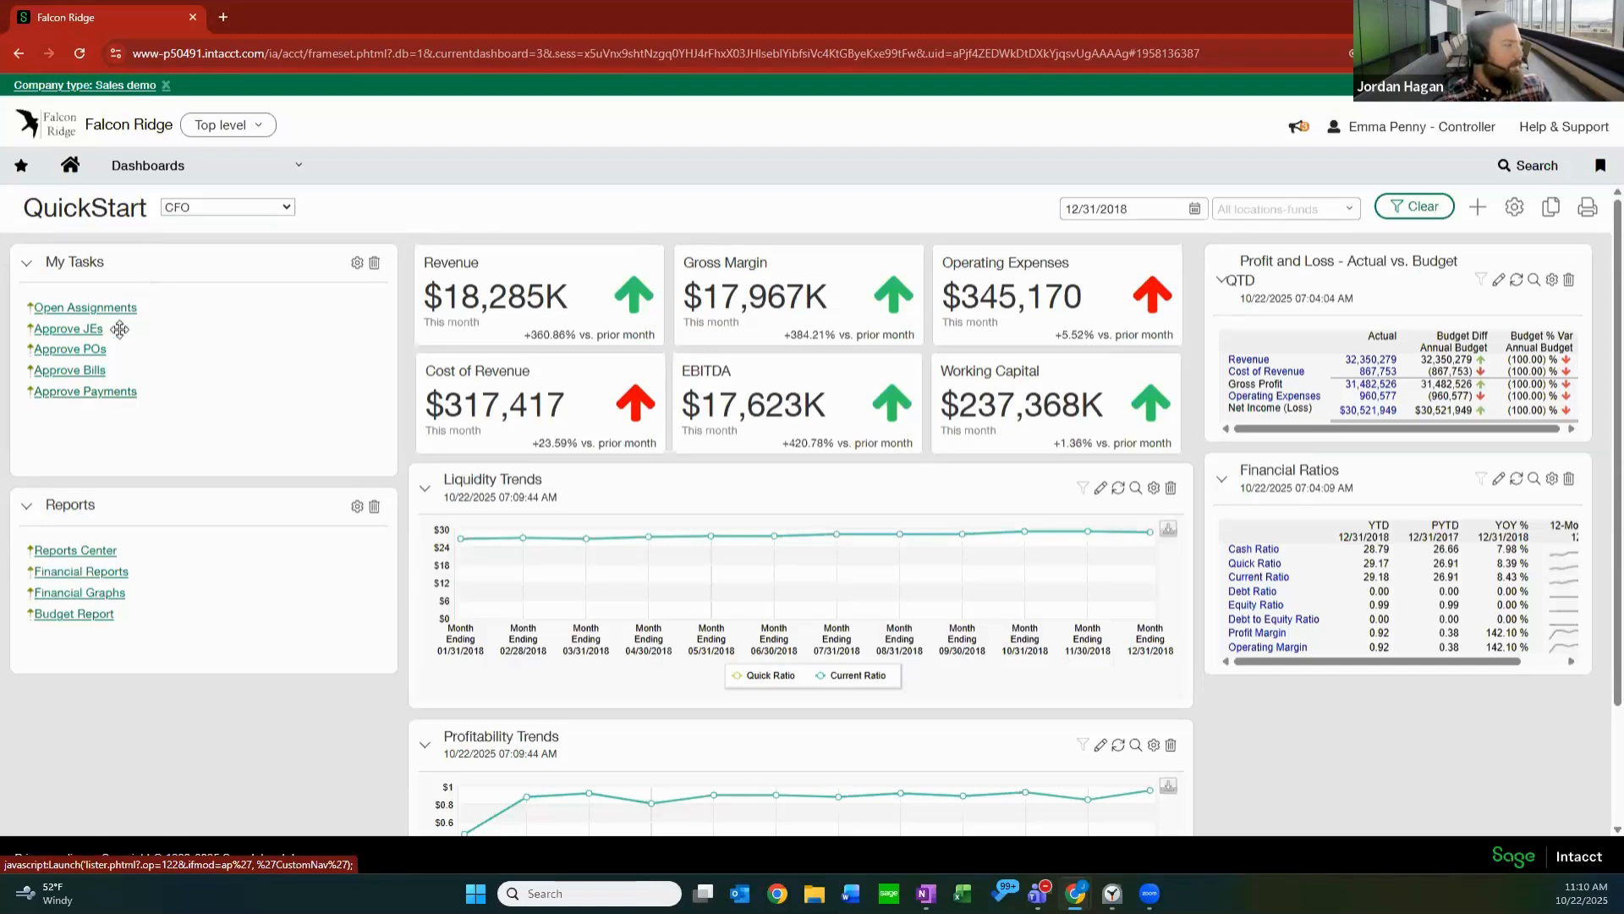
Open Approve Payments from My Tasks in a full-size window, approve the submitted 25,000.00 vendor payment, and close the window.
{"action": "left_click", "coordinate": [97, 392]}
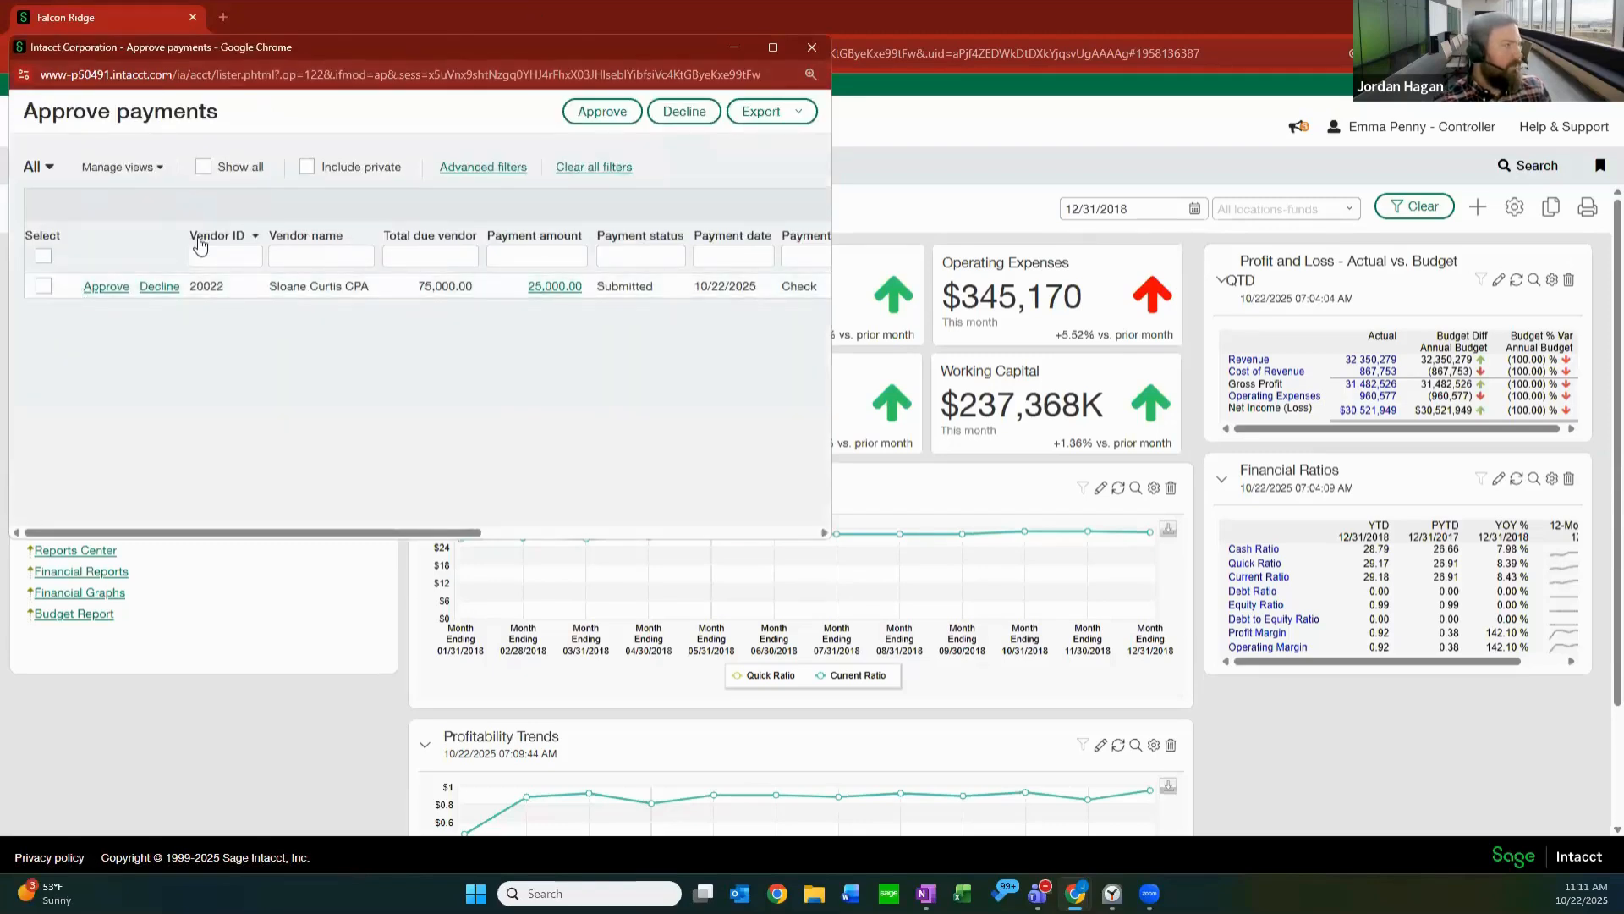
{"action": "left_click", "coordinate": [769, 49]}
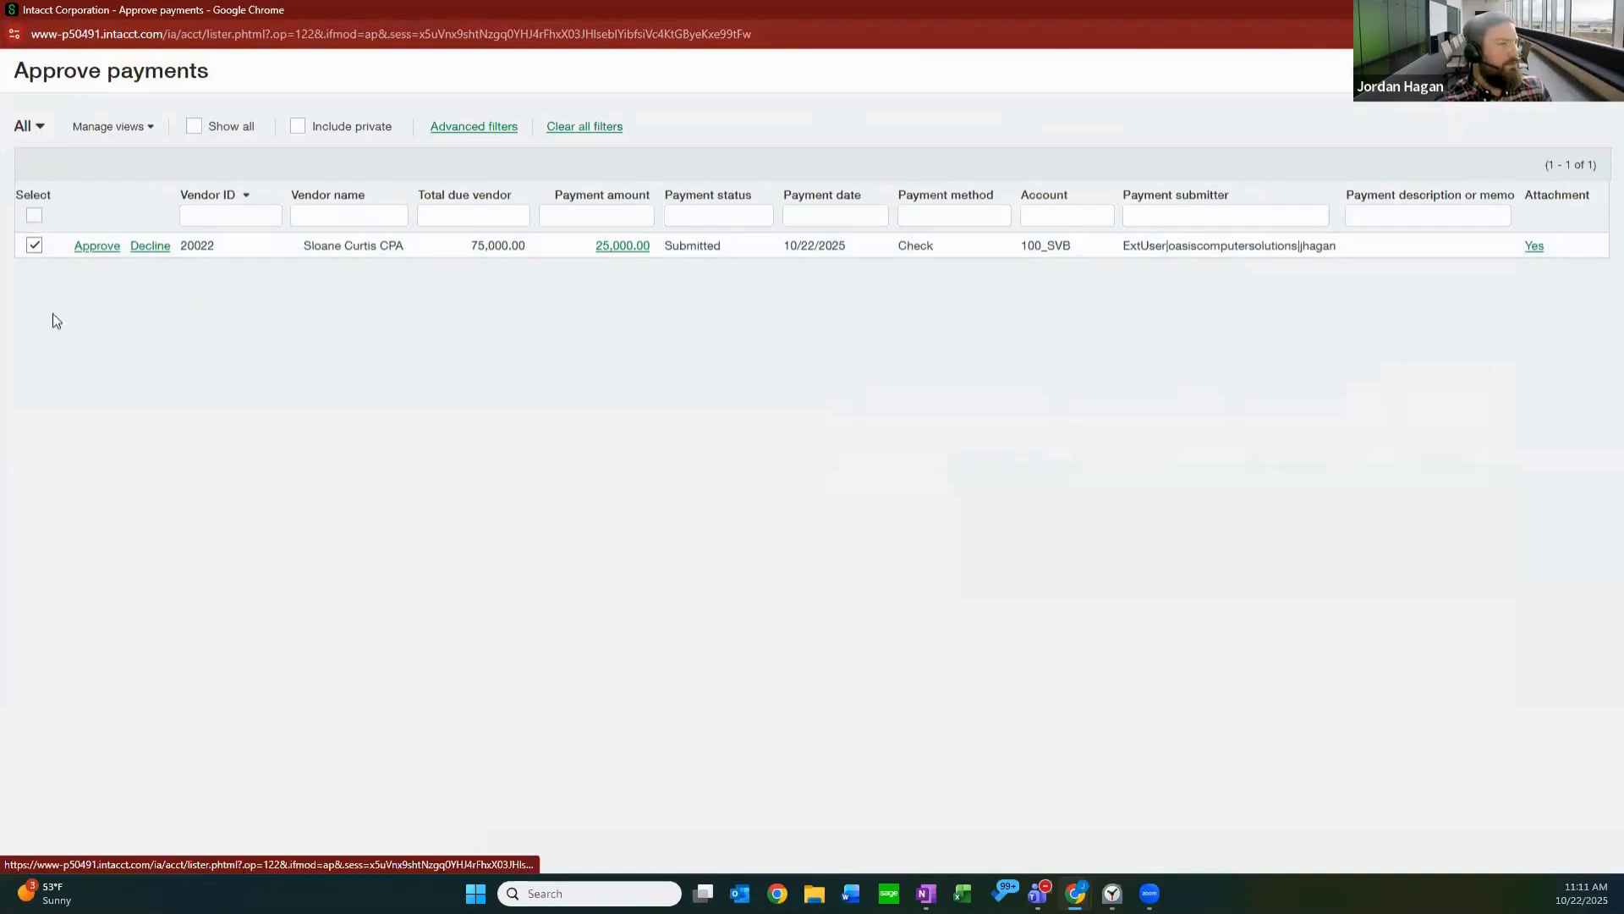
{"action": "left_click", "coordinate": [98, 246]}
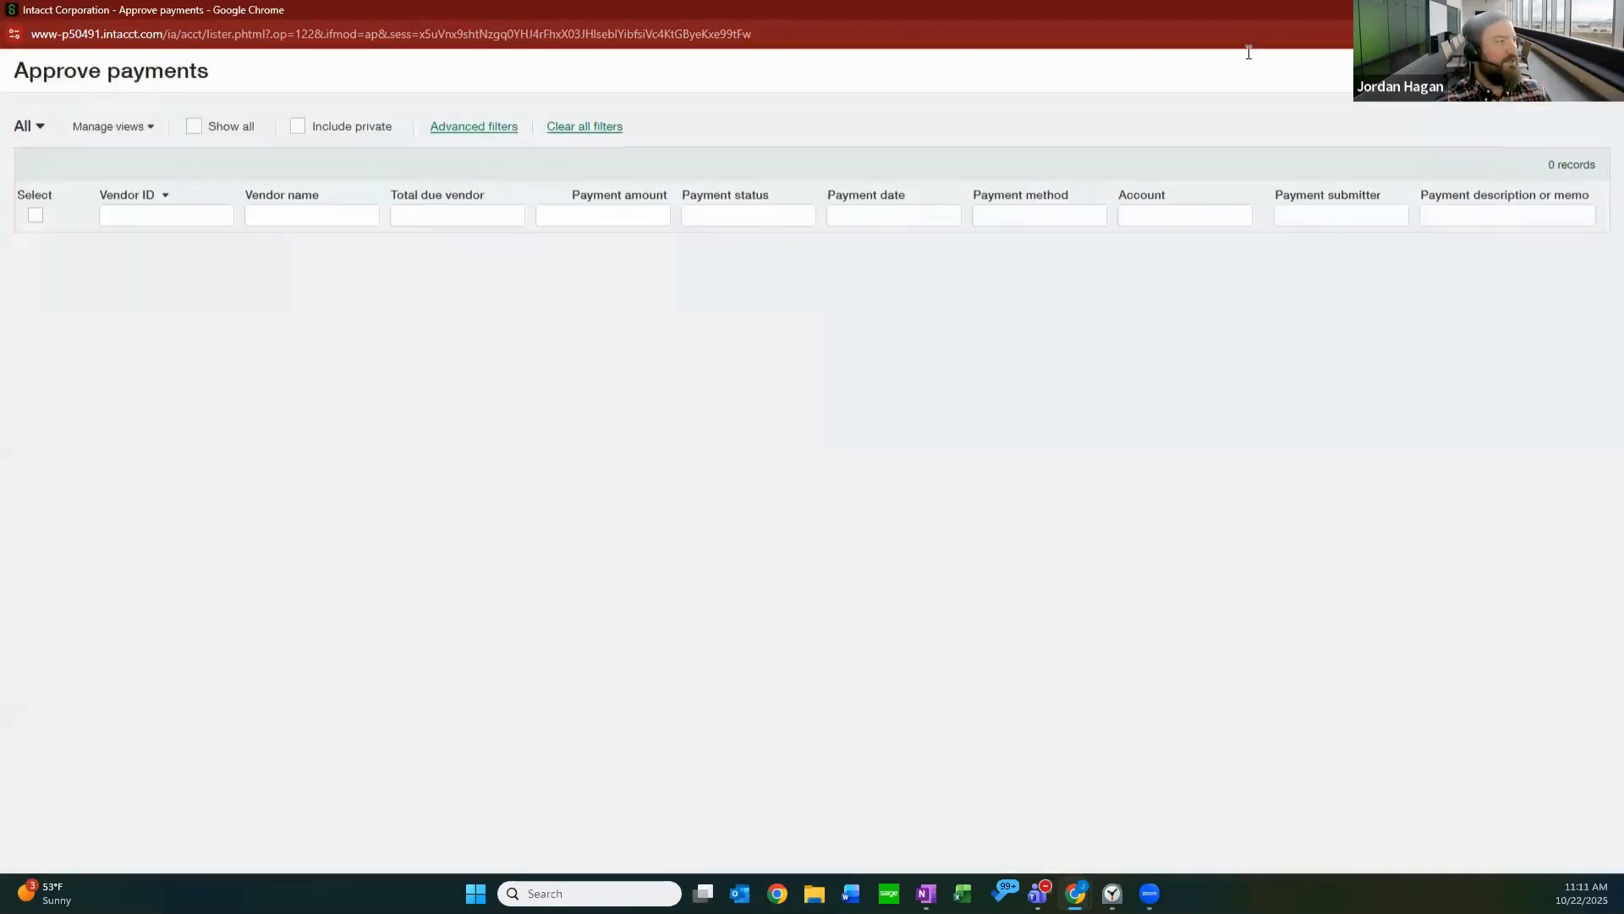
{"action": "left_click", "coordinate": [1605, 10]}
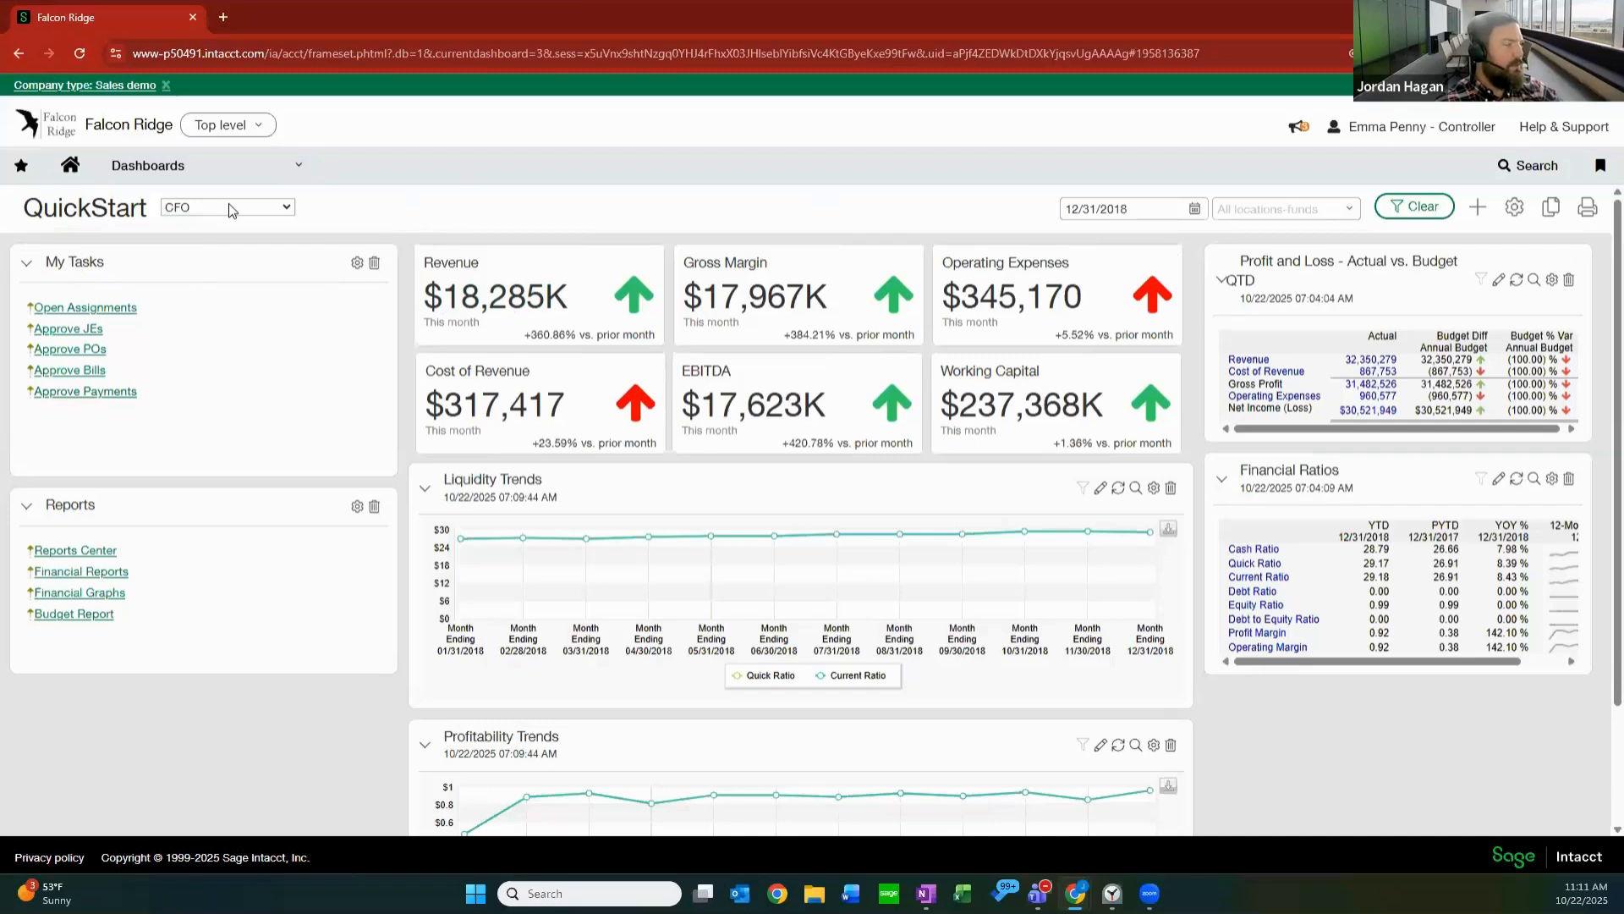
Open the My Tasks component's properties and review the available component choices, keeping Custom Navigation.
{"action": "left_click", "coordinate": [356, 266]}
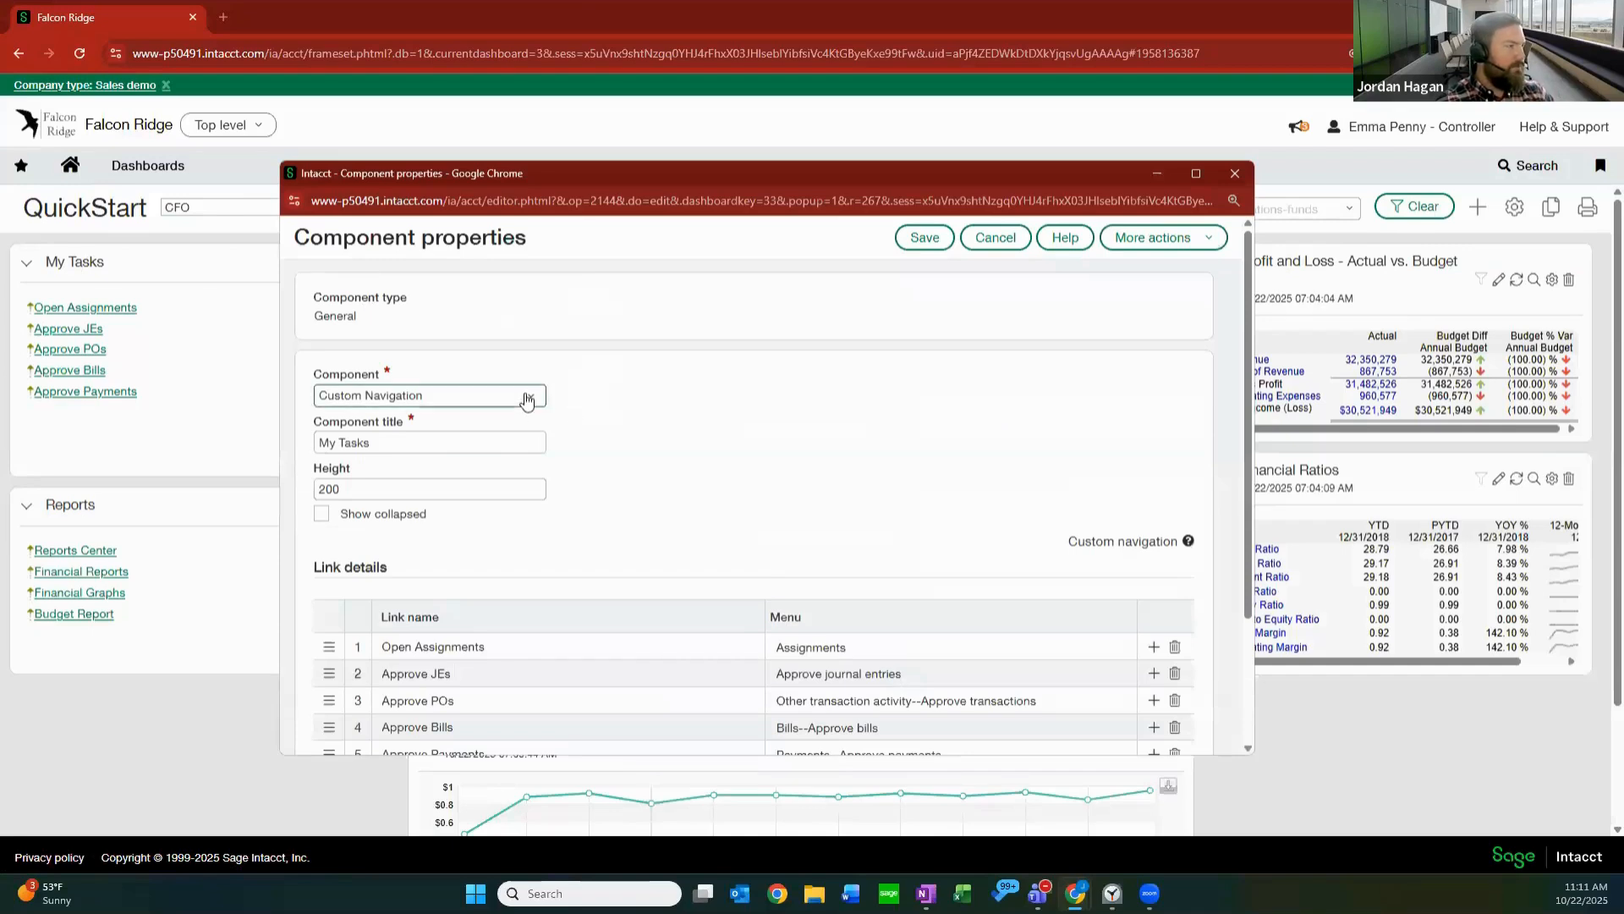
{"action": "left_click", "coordinate": [477, 402]}
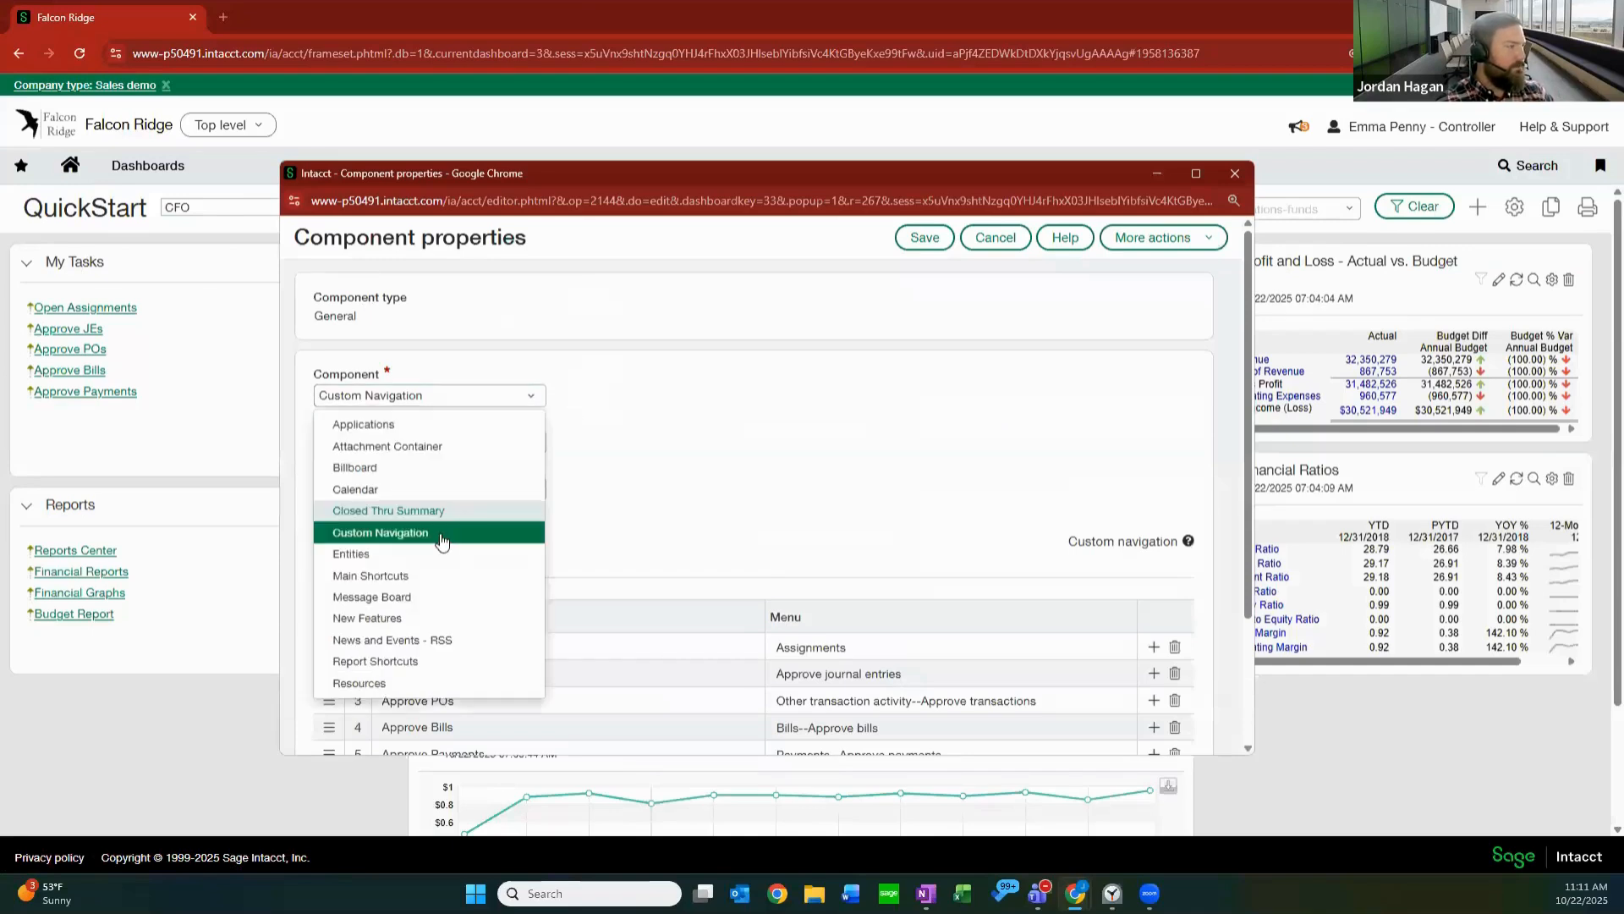
{"action": "left_click", "coordinate": [613, 457]}
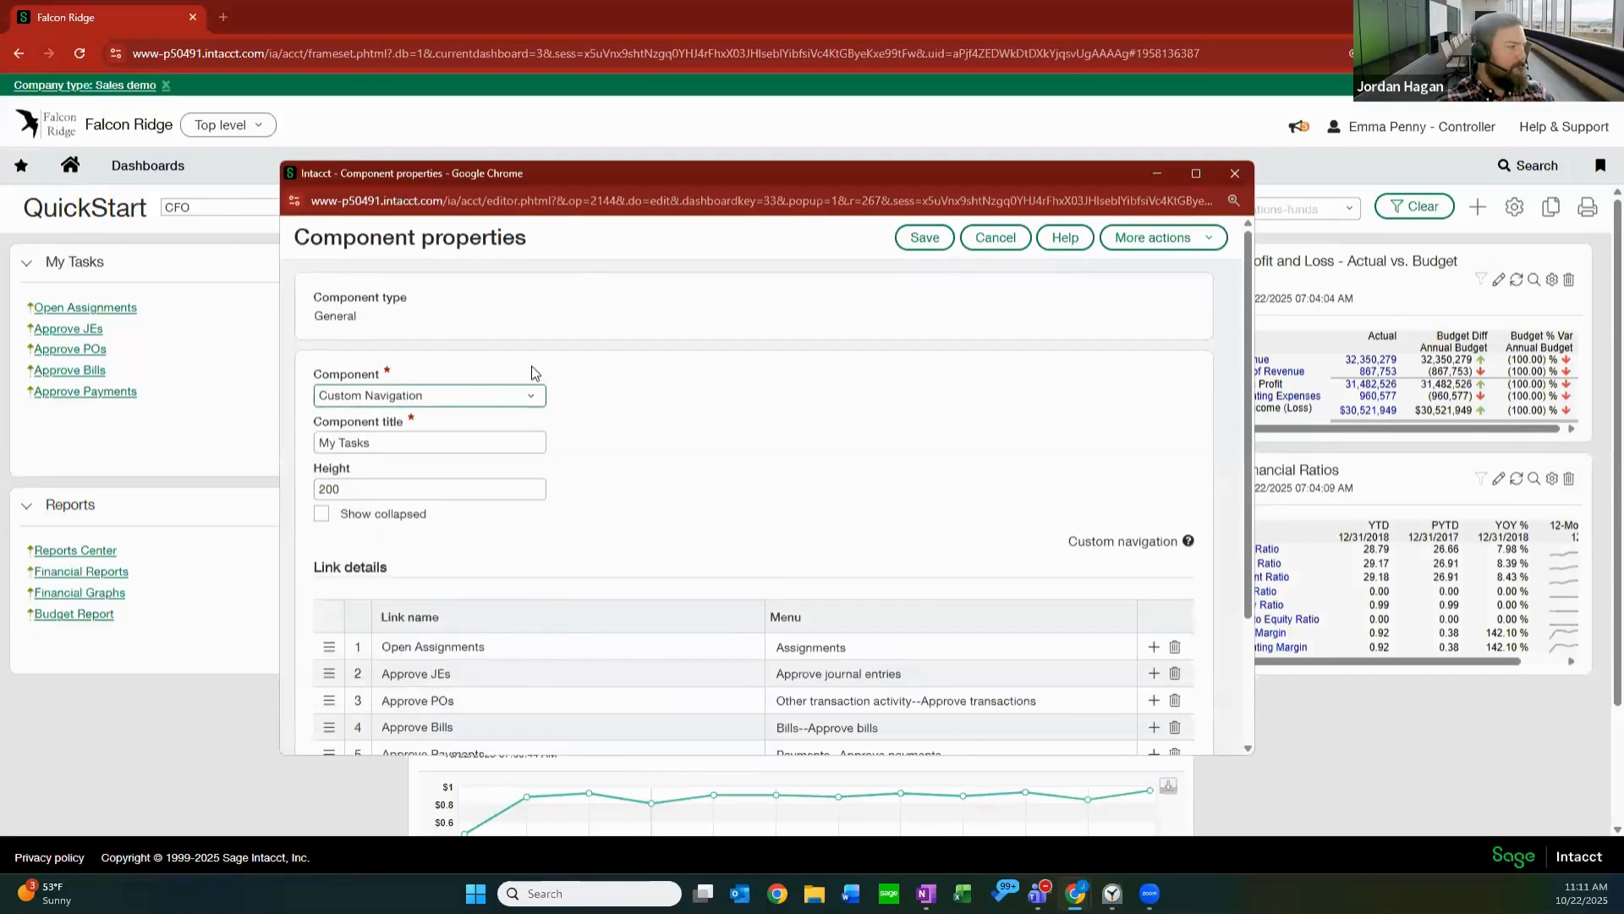
{"action": "key", "text": "Tab"}
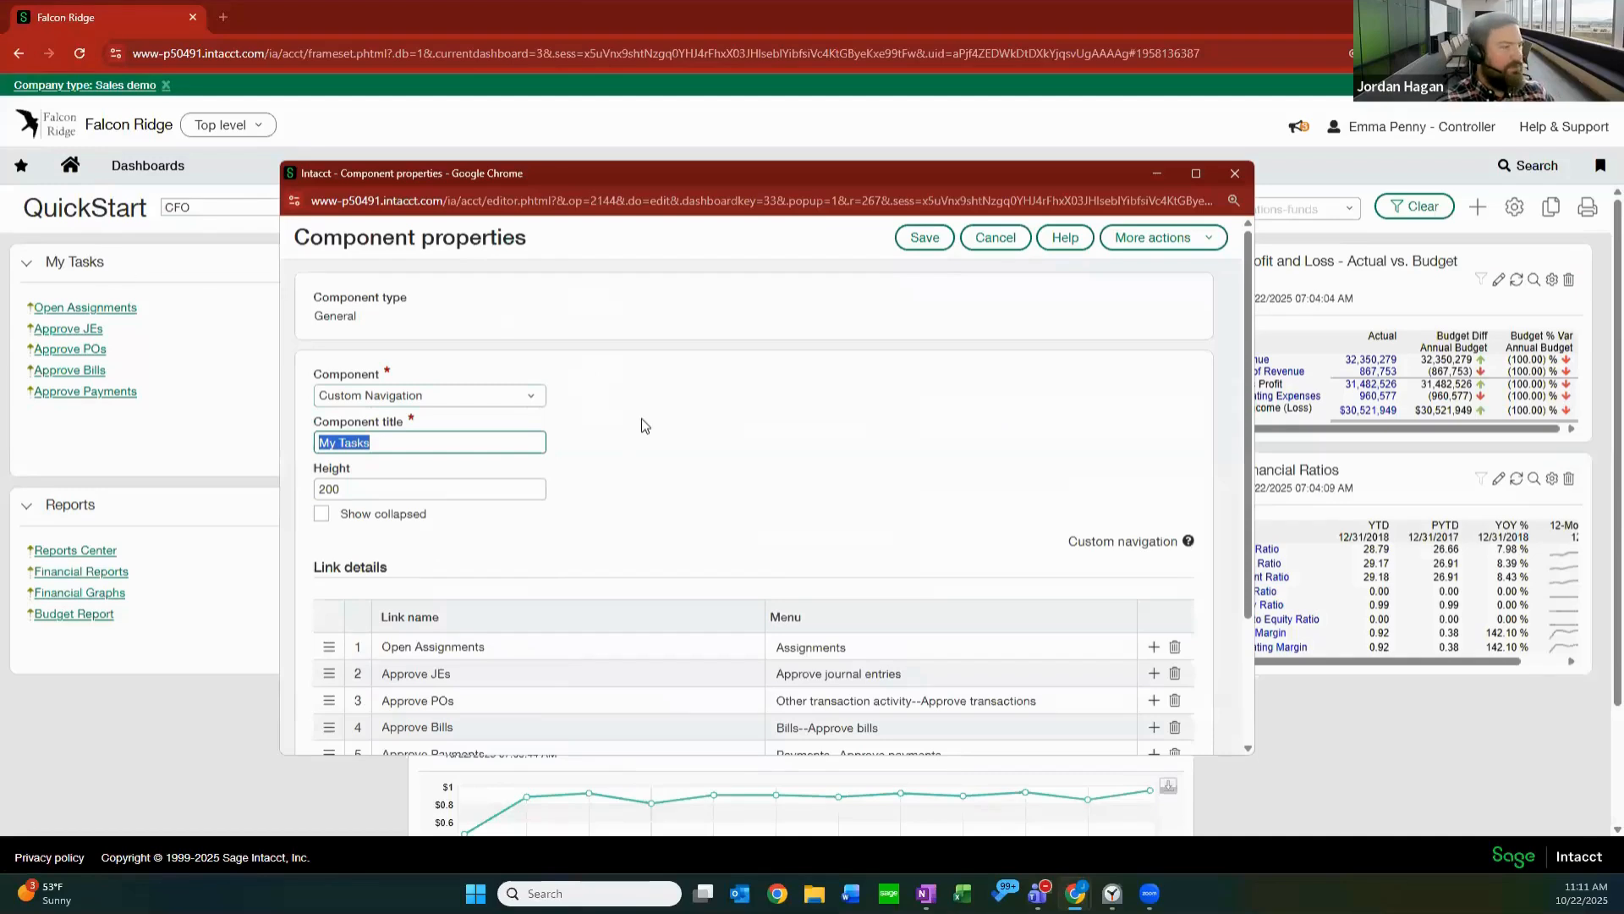
Add an eighth link row to the My Tasks link details and set its menu destination to Journals.
{"action": "scroll", "coordinate": [682, 471], "scroll_direction": "down", "scroll_amount": 2}
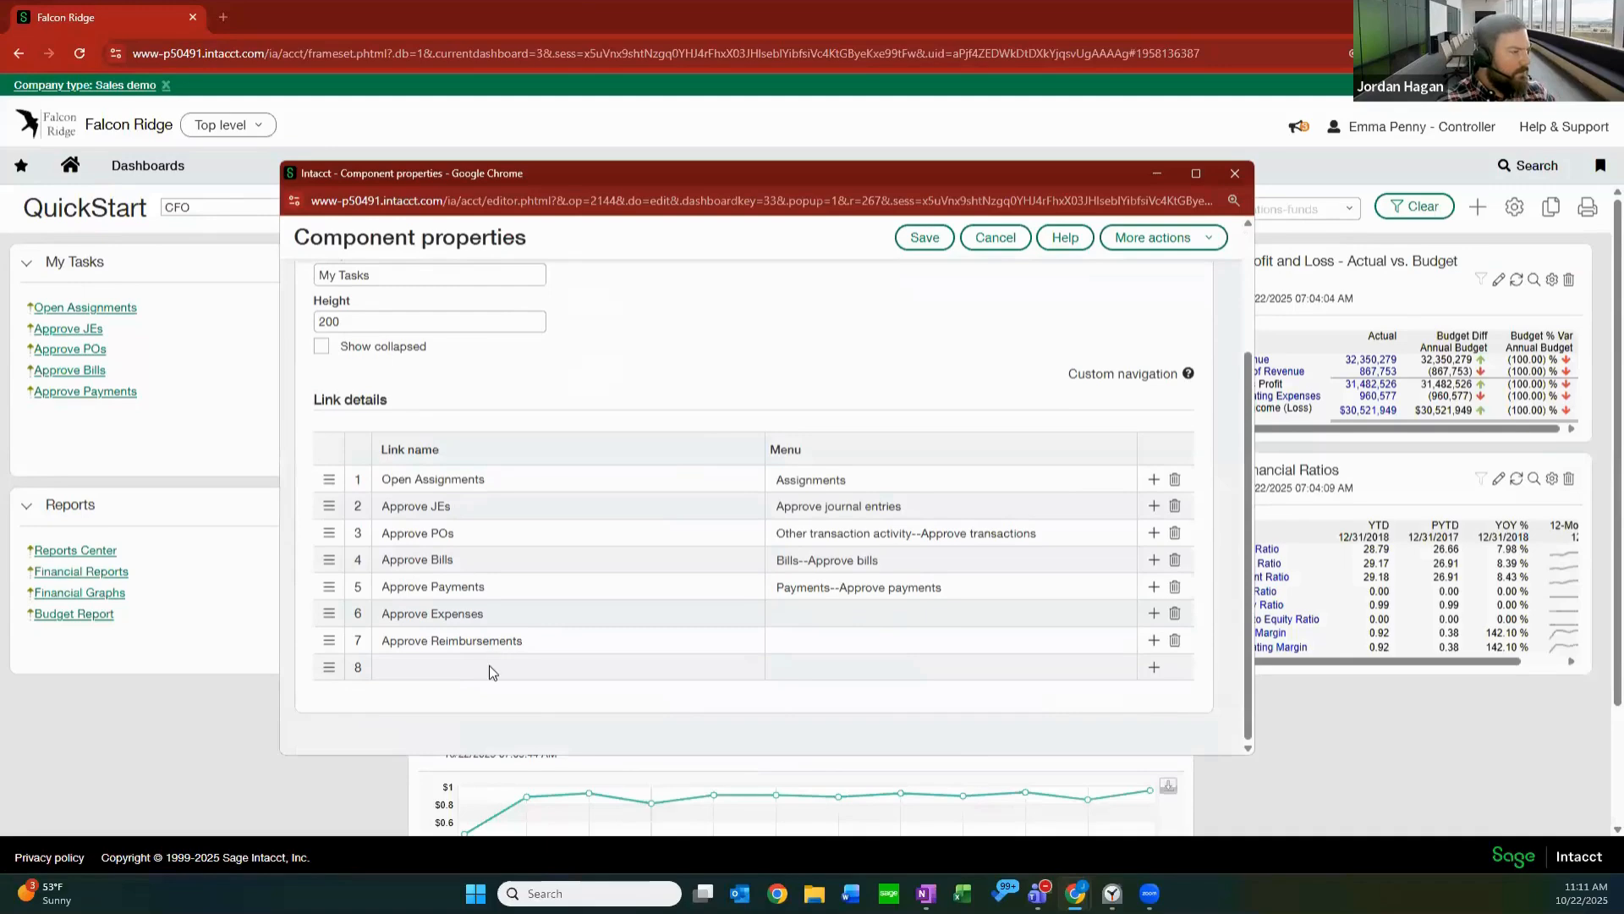
{"action": "left_click", "coordinate": [973, 665]}
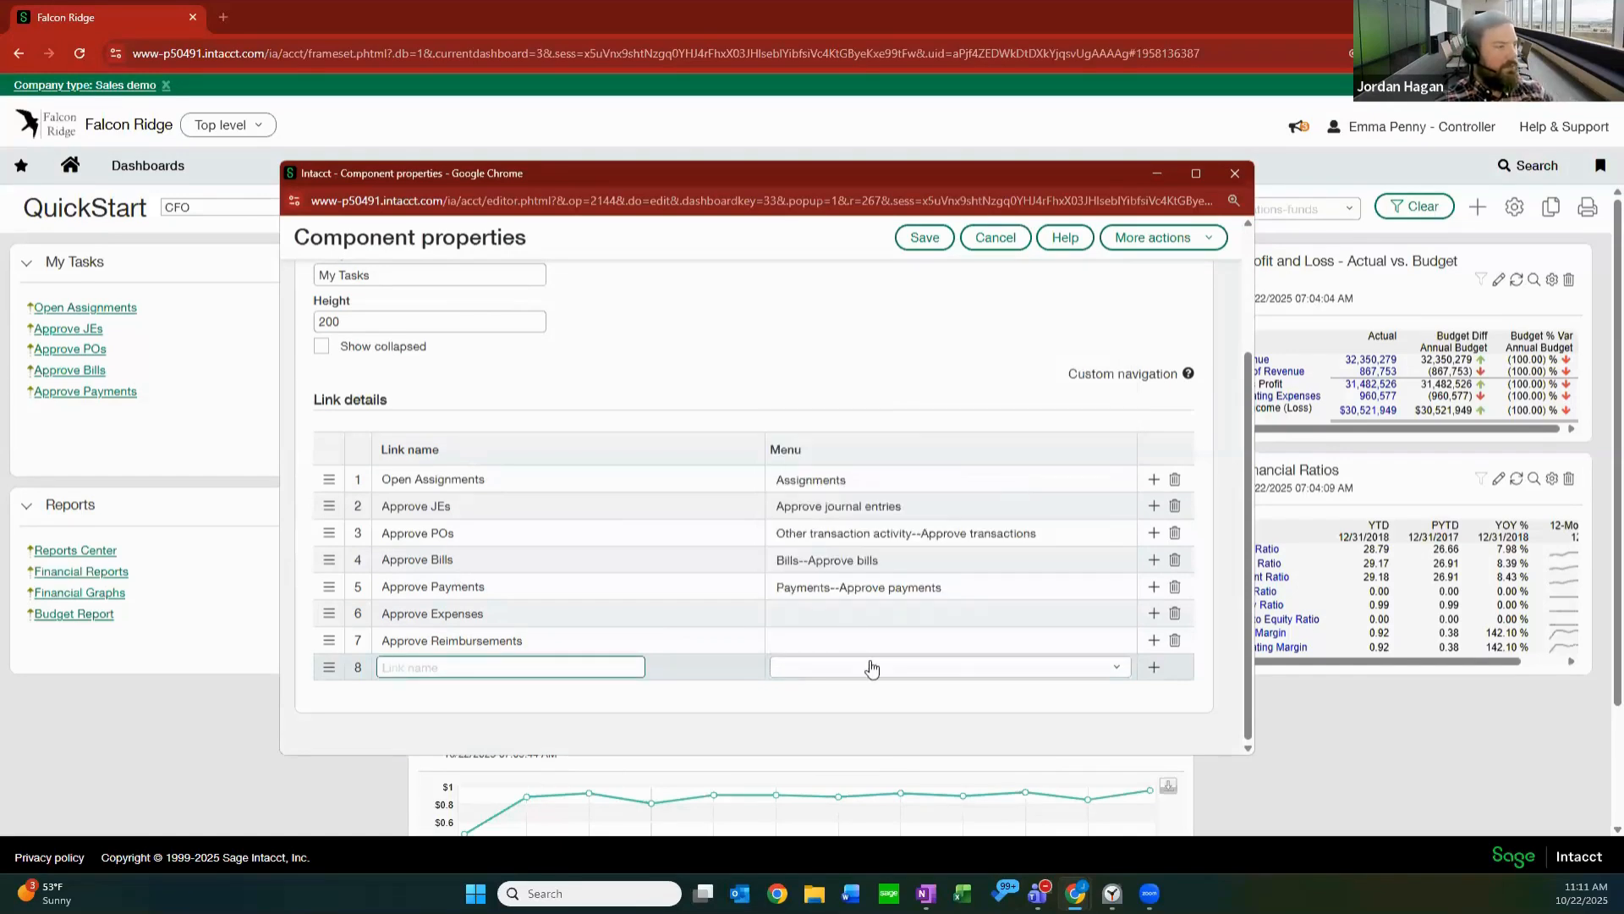
{"action": "left_click", "coordinate": [953, 673]}
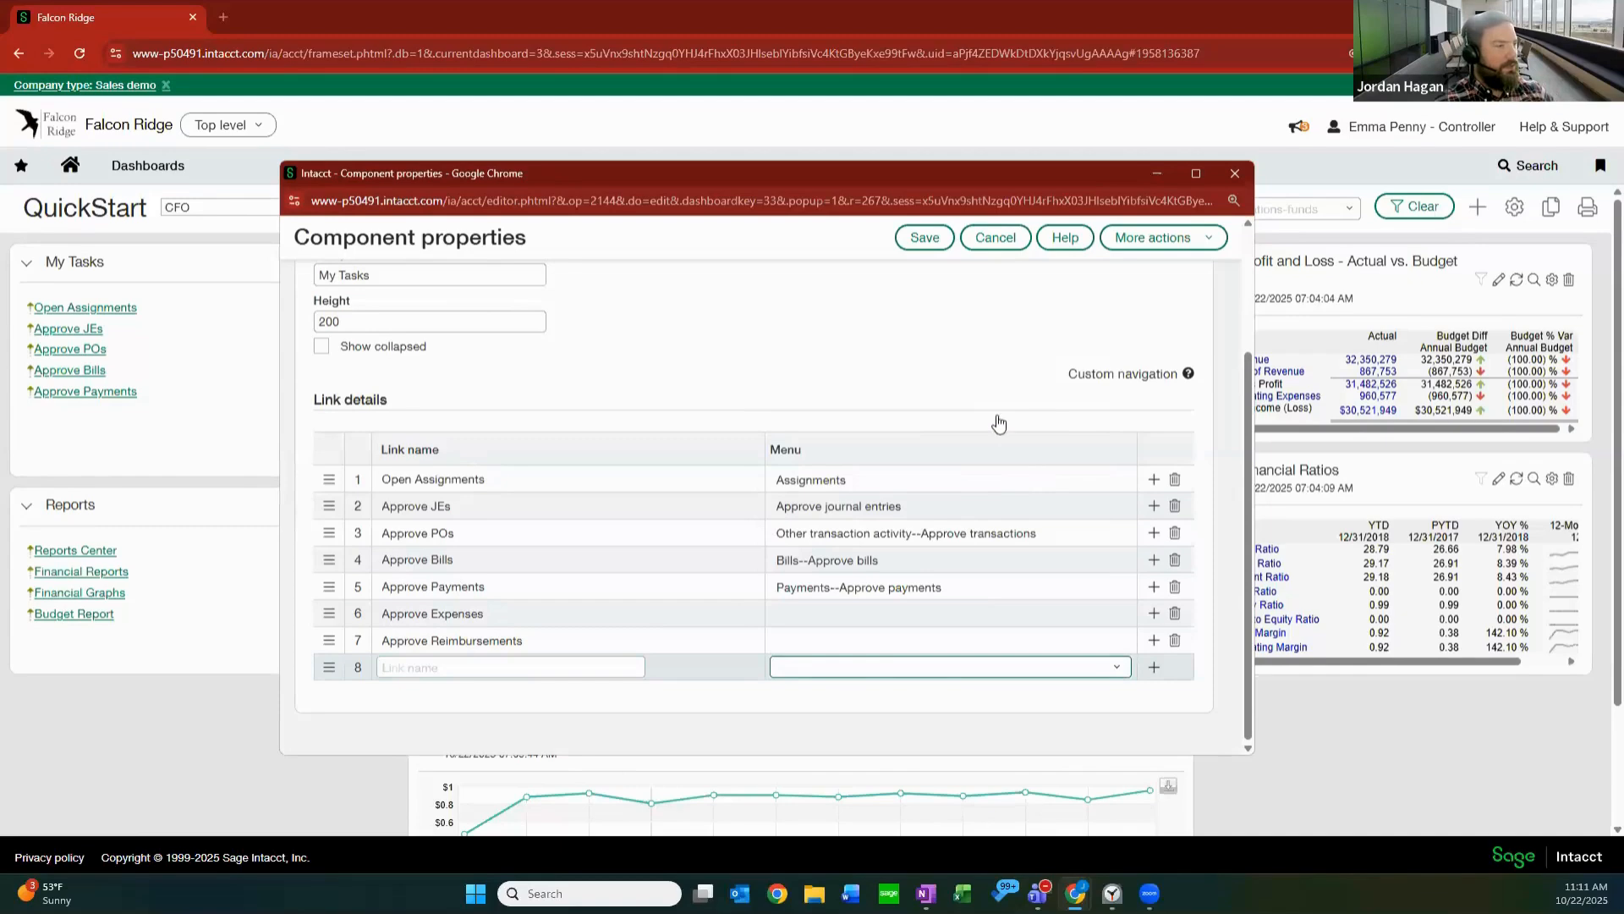
{"action": "scroll", "coordinate": [984, 468], "scroll_direction": "down", "scroll_amount": 6}
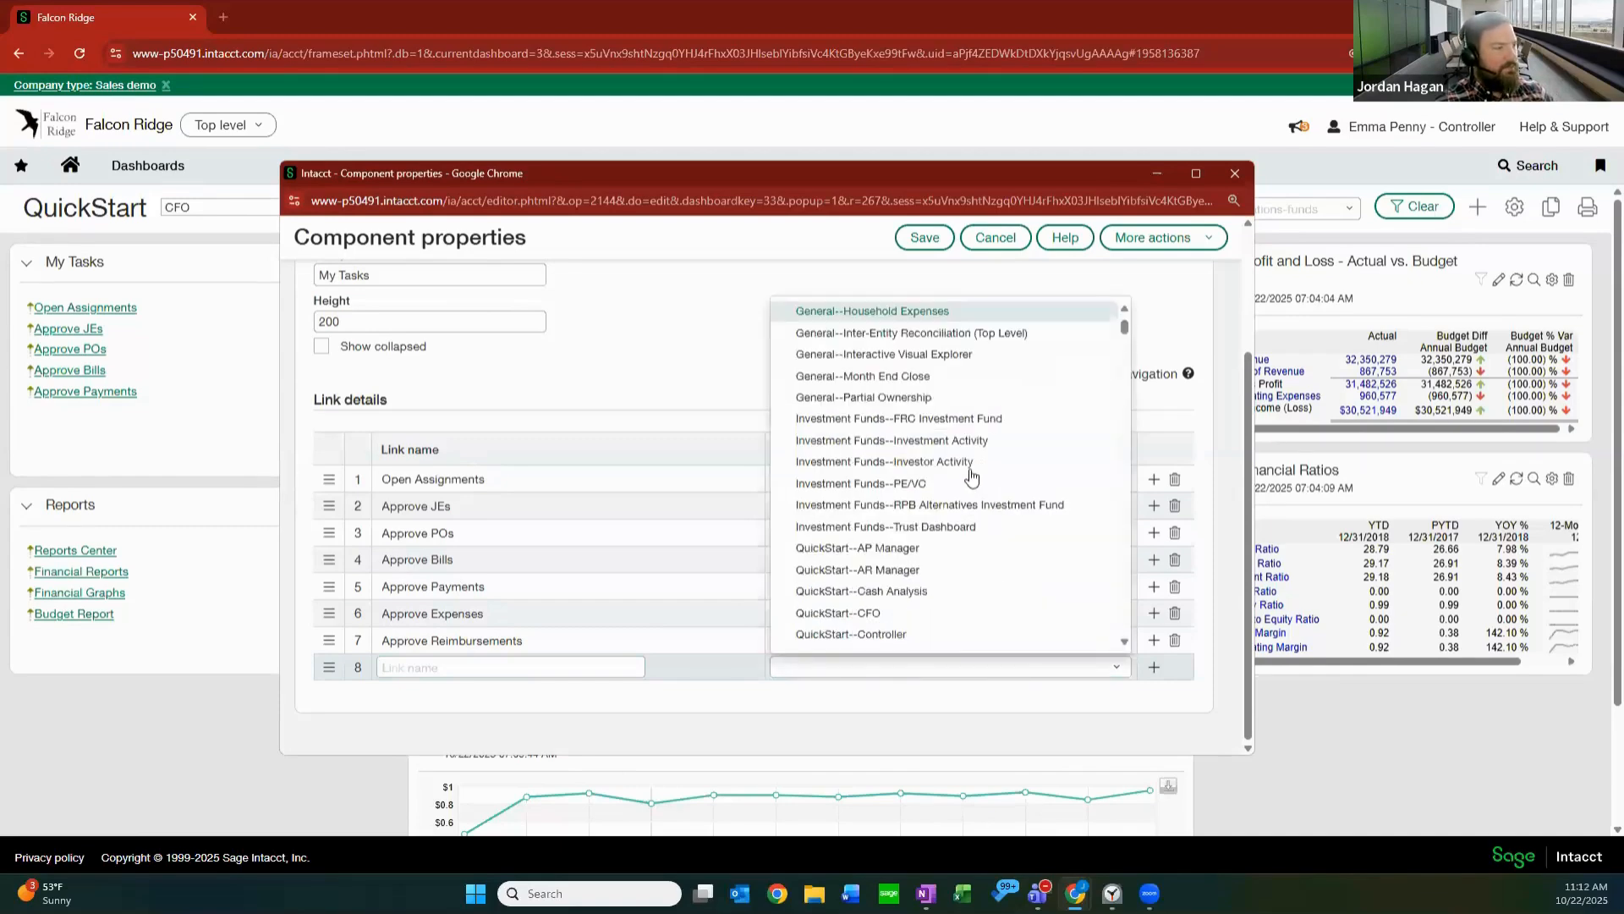
{"action": "scroll", "coordinate": [959, 471], "scroll_direction": "down", "scroll_amount": 3}
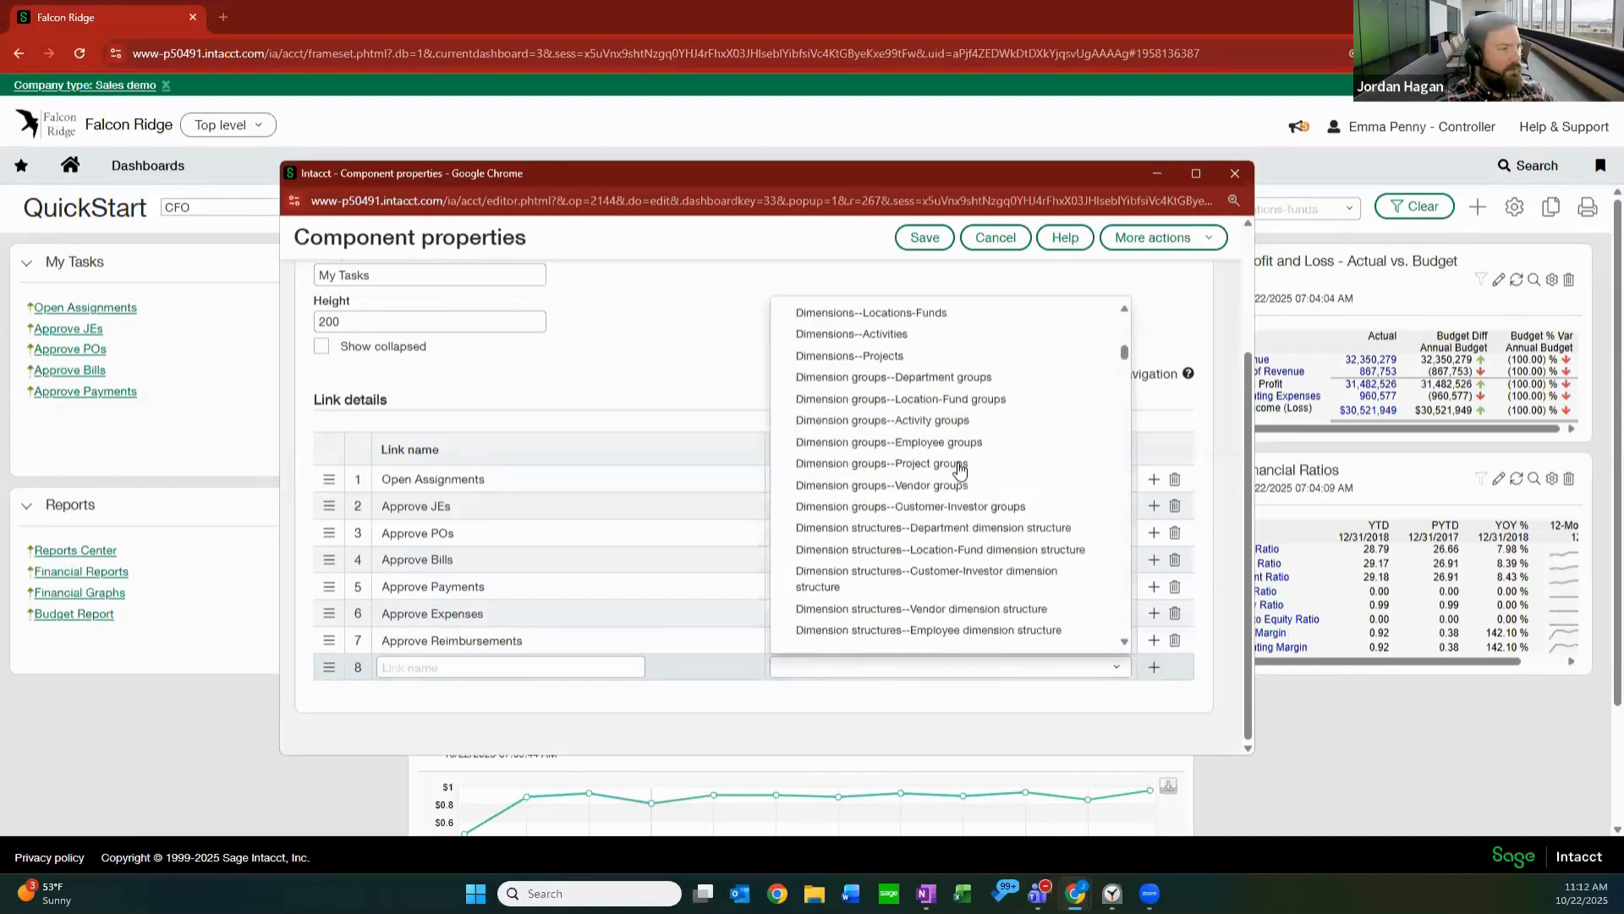
{"action": "scroll", "coordinate": [960, 470], "scroll_direction": "down", "scroll_amount": 5}
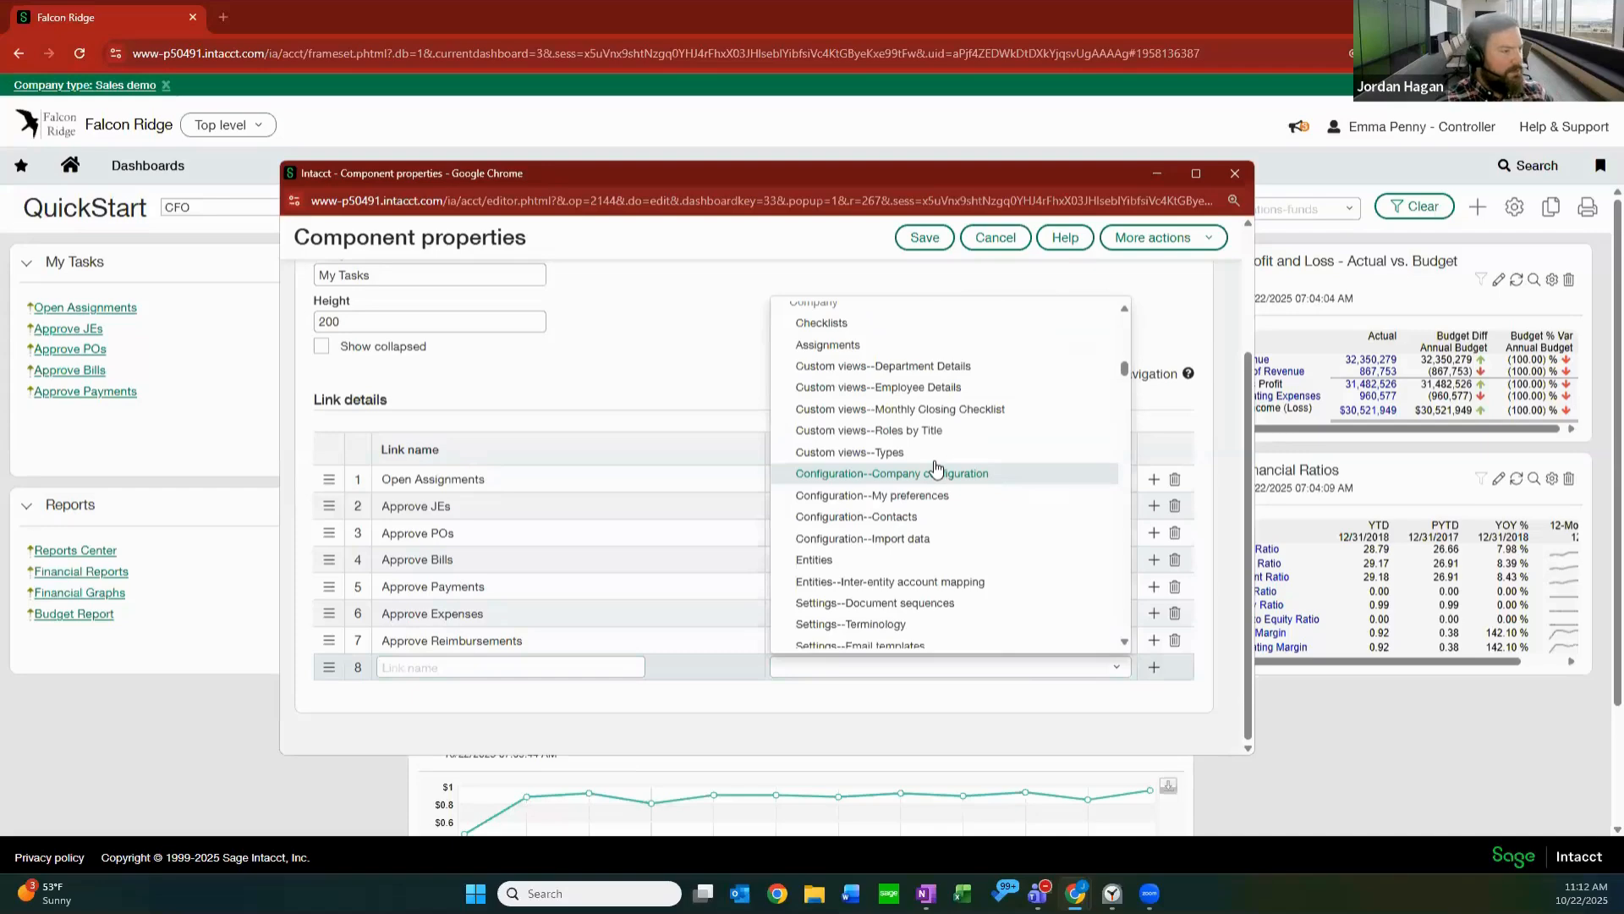
{"action": "scroll", "coordinate": [936, 470], "scroll_direction": "down", "scroll_amount": 5}
{"action": "scroll", "coordinate": [934, 466], "scroll_direction": "down", "scroll_amount": 5}
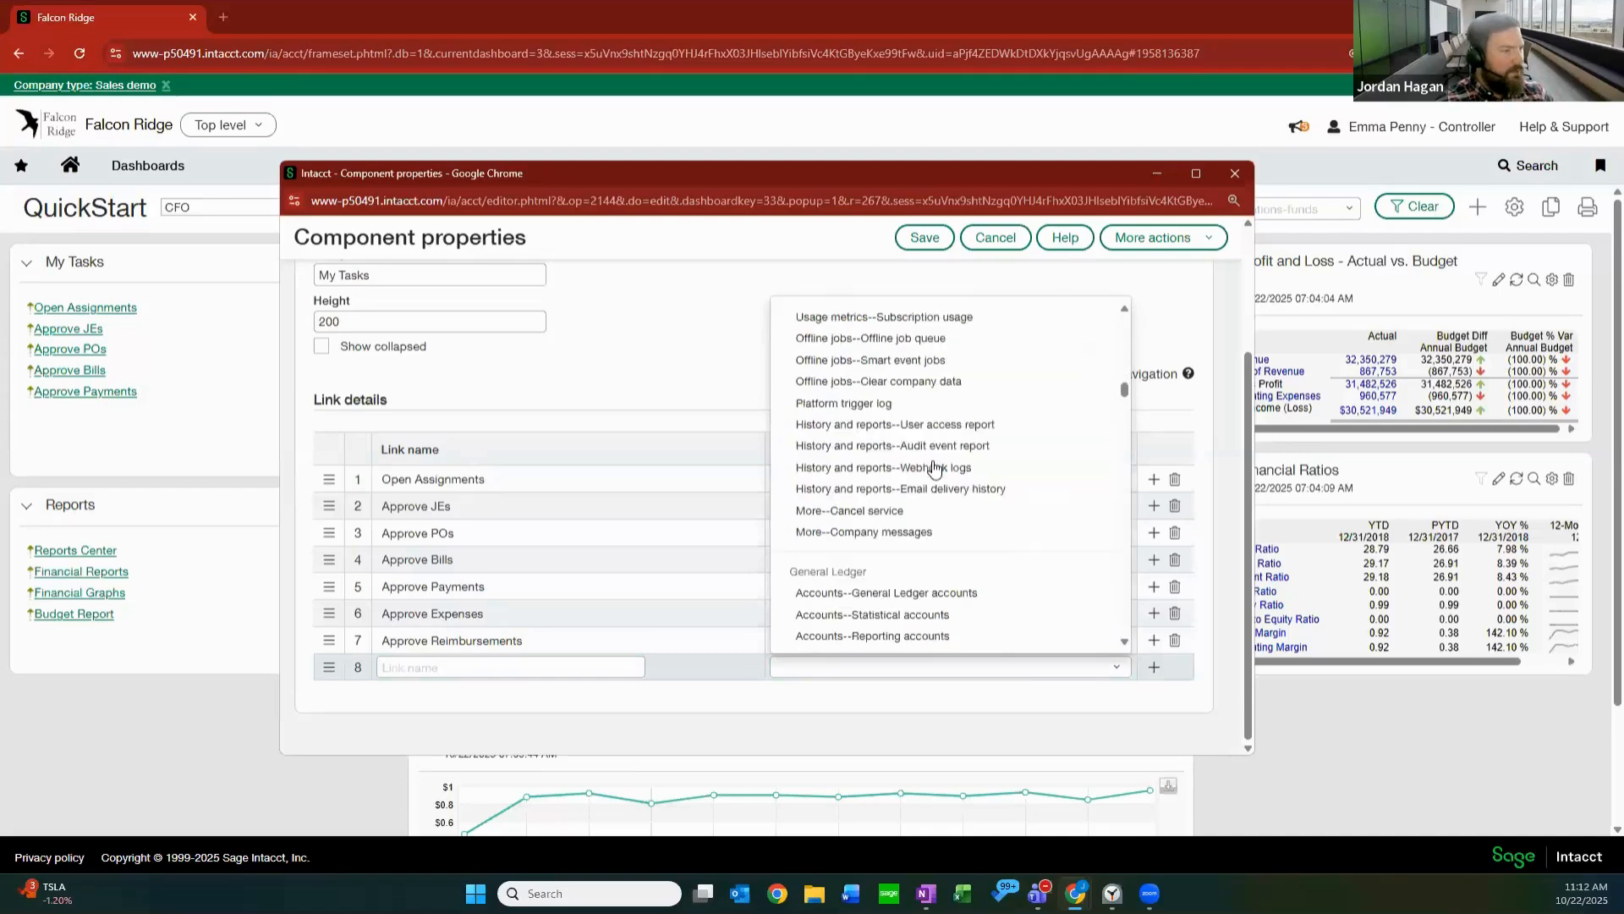
{"action": "scroll", "coordinate": [913, 463], "scroll_direction": "up", "scroll_amount": 2}
{"action": "scroll", "coordinate": [913, 463], "scroll_direction": "down", "scroll_amount": 1}
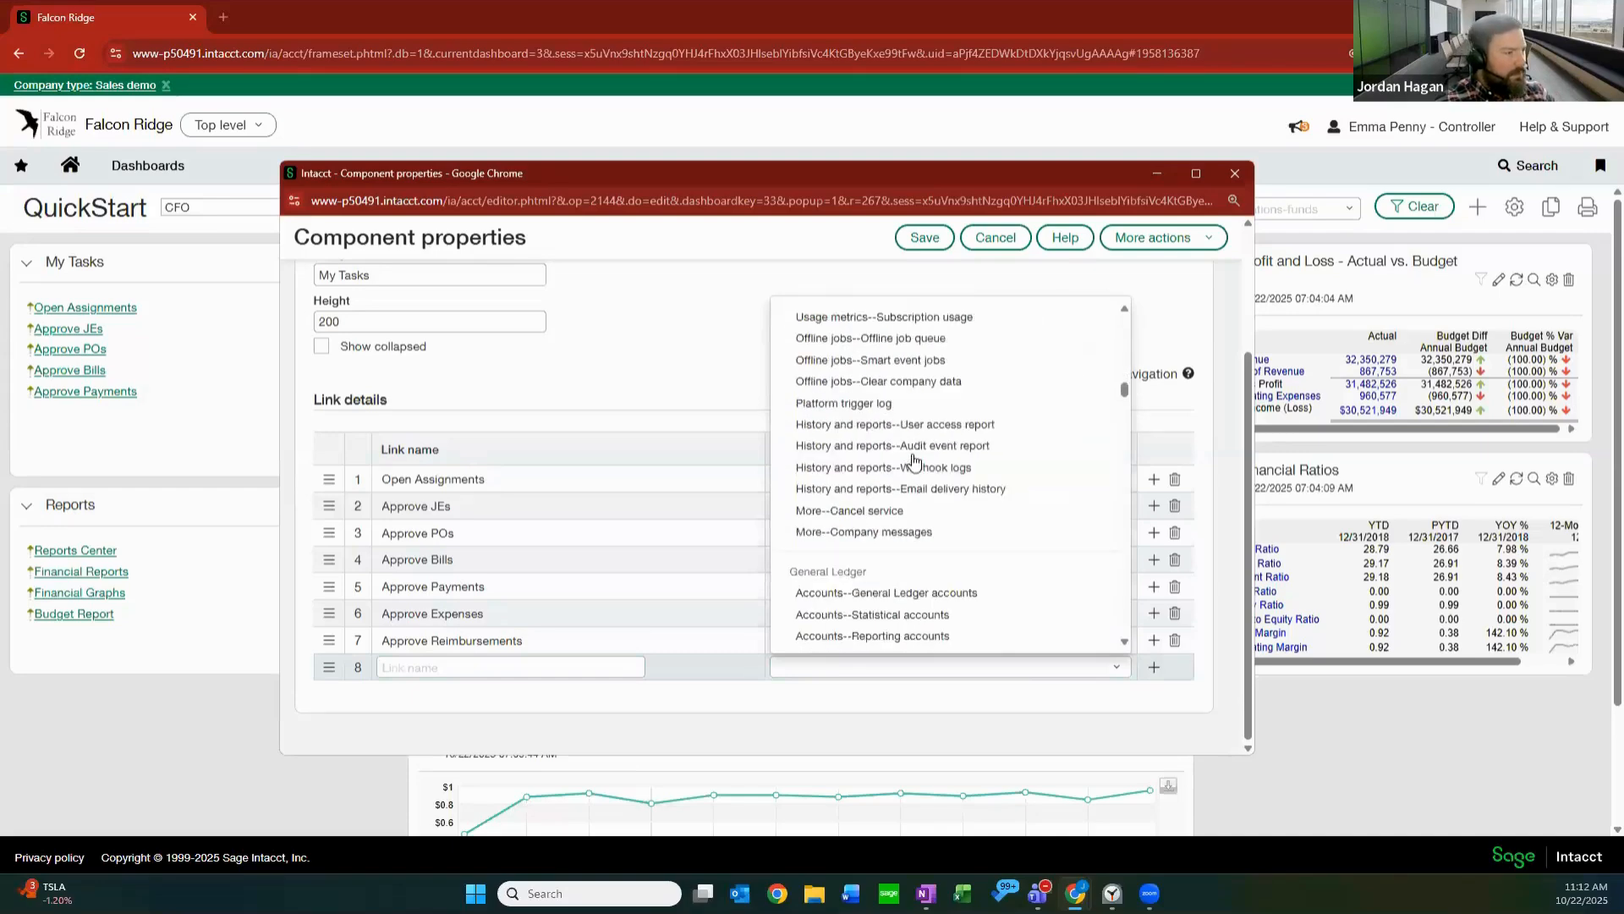
{"action": "scroll", "coordinate": [922, 457], "scroll_direction": "down", "scroll_amount": 4}
{"action": "scroll", "coordinate": [930, 458], "scroll_direction": "down", "scroll_amount": 5}
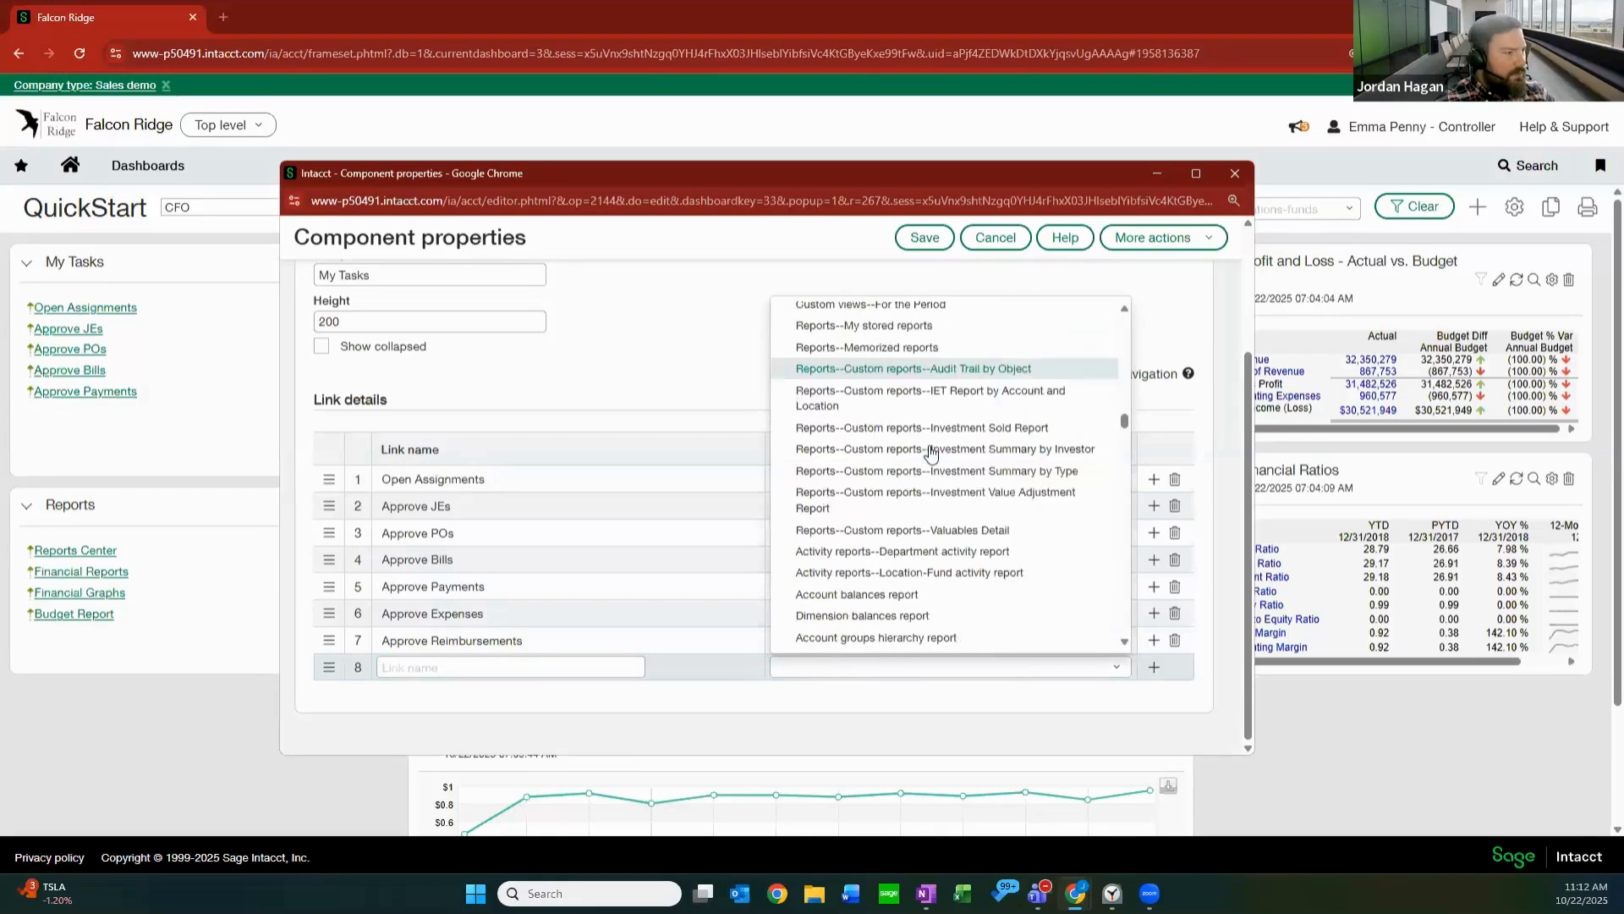
{"action": "scroll", "coordinate": [931, 457], "scroll_direction": "down", "scroll_amount": 2}
{"action": "scroll", "coordinate": [928, 391], "scroll_direction": "down", "scroll_amount": 5}
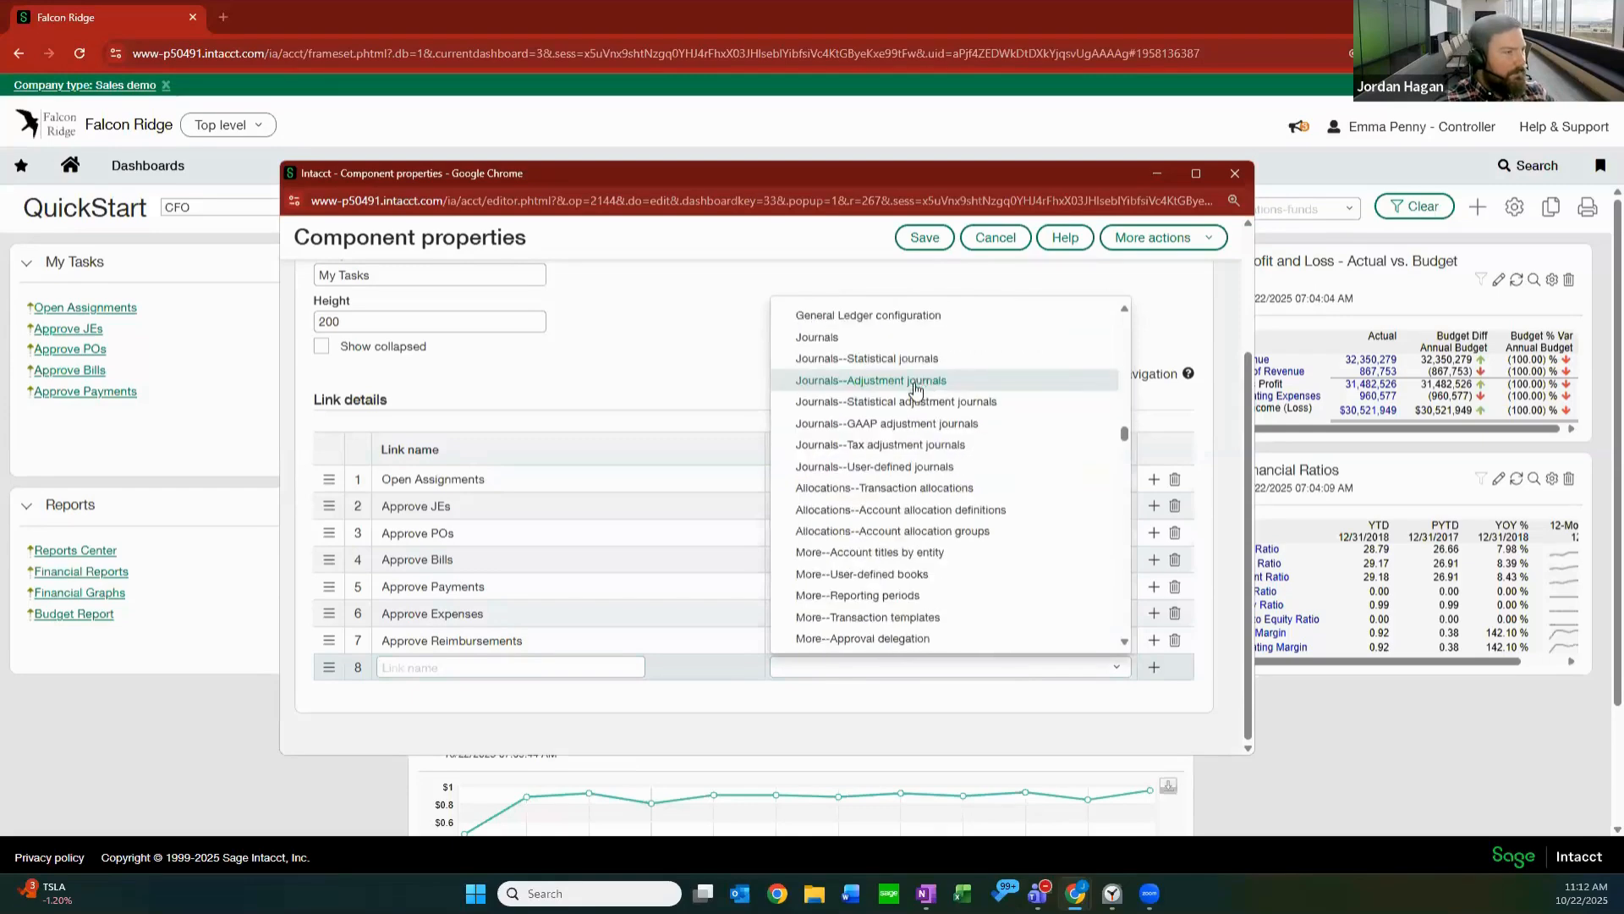
{"action": "scroll", "coordinate": [940, 432], "scroll_direction": "up", "scroll_amount": 1}
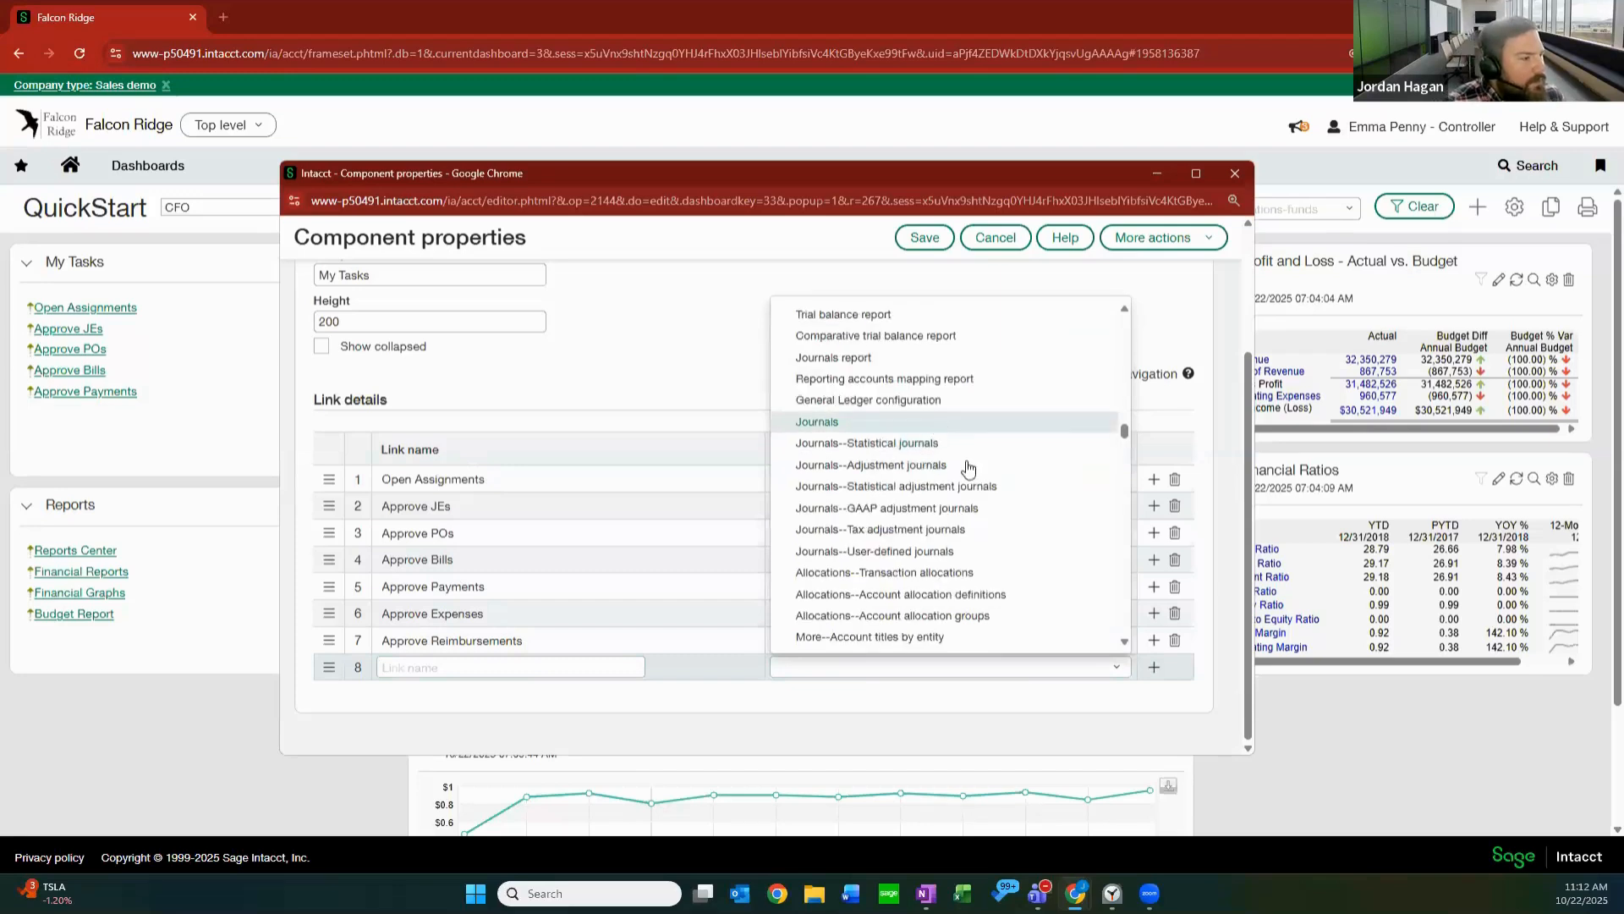
{"action": "scroll", "coordinate": [969, 484], "scroll_direction": "down", "scroll_amount": 1}
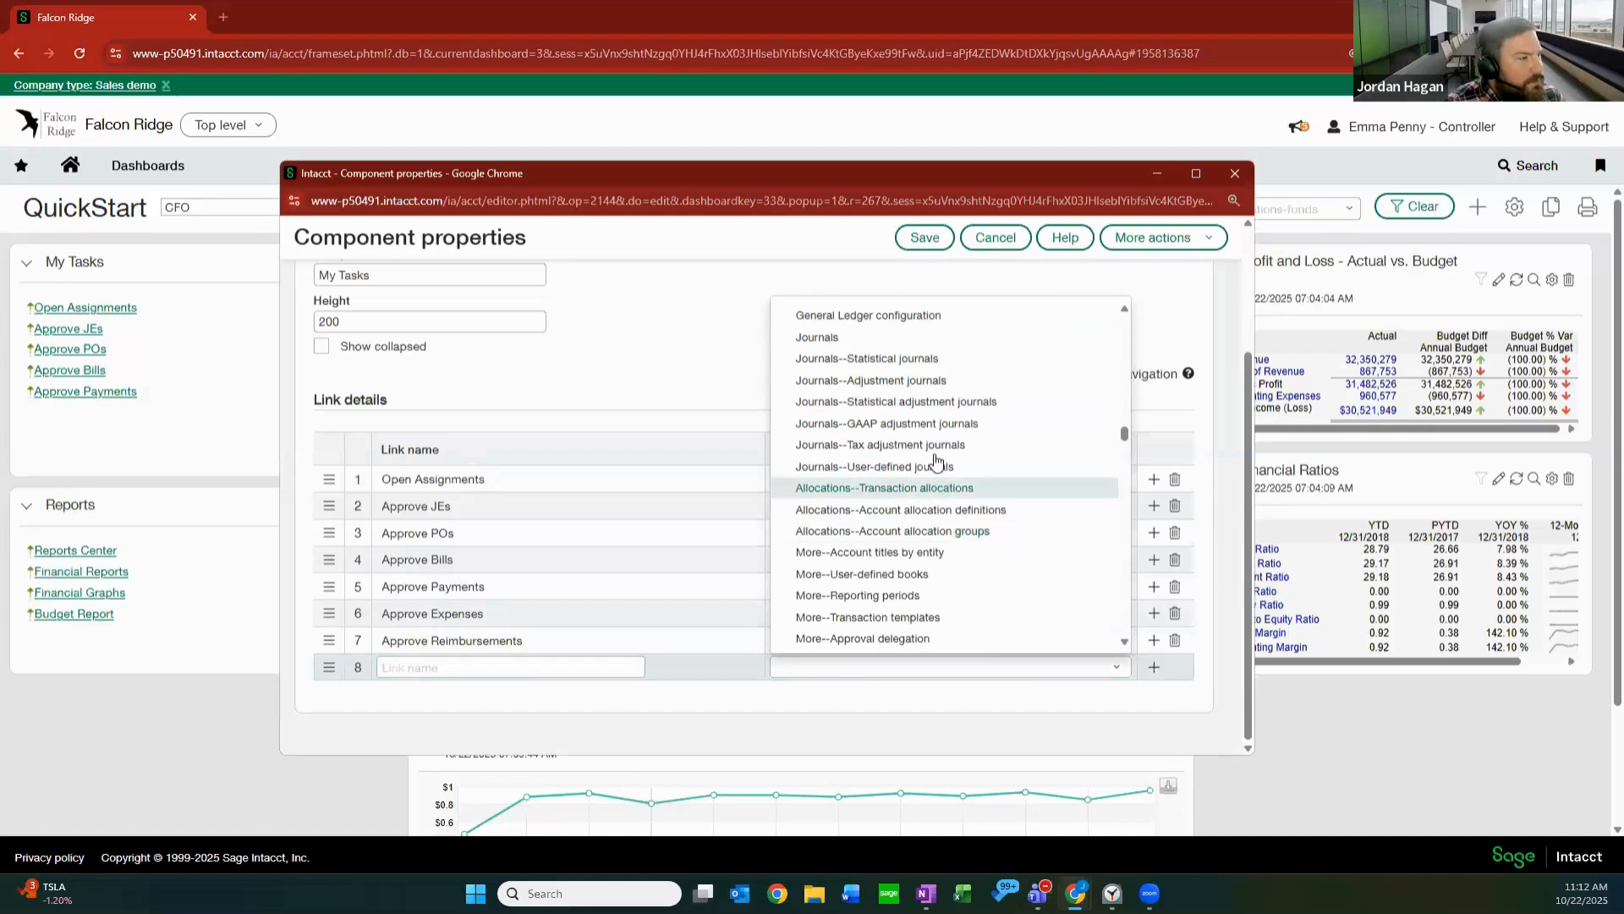
{"action": "scroll", "coordinate": [923, 473], "scroll_direction": "up", "scroll_amount": 1}
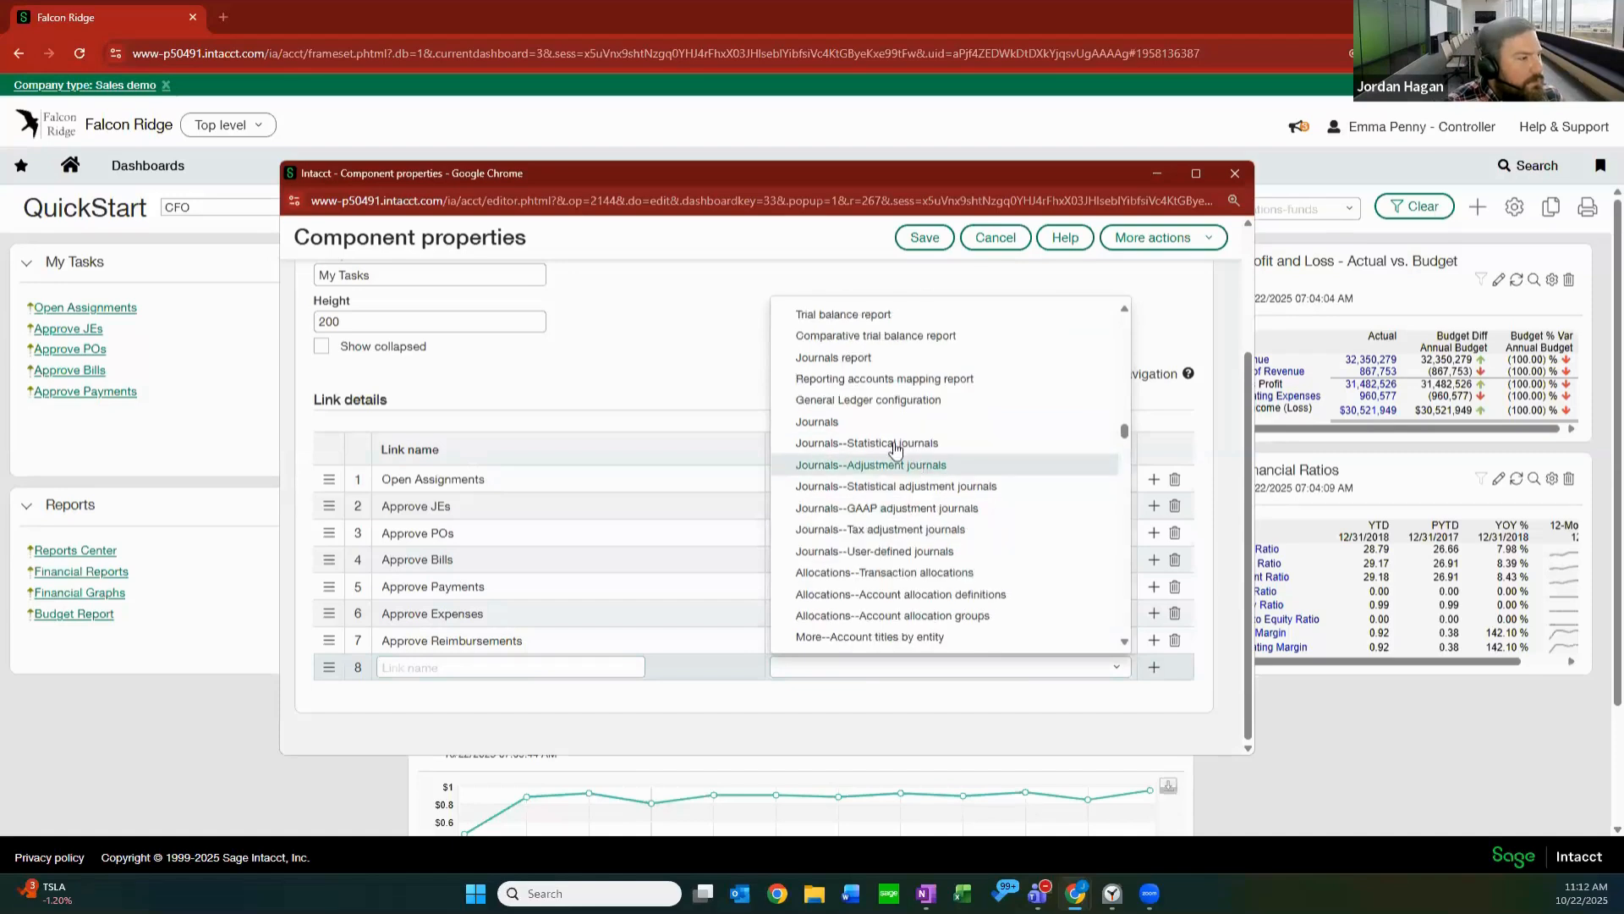
{"action": "left_click", "coordinate": [834, 422]}
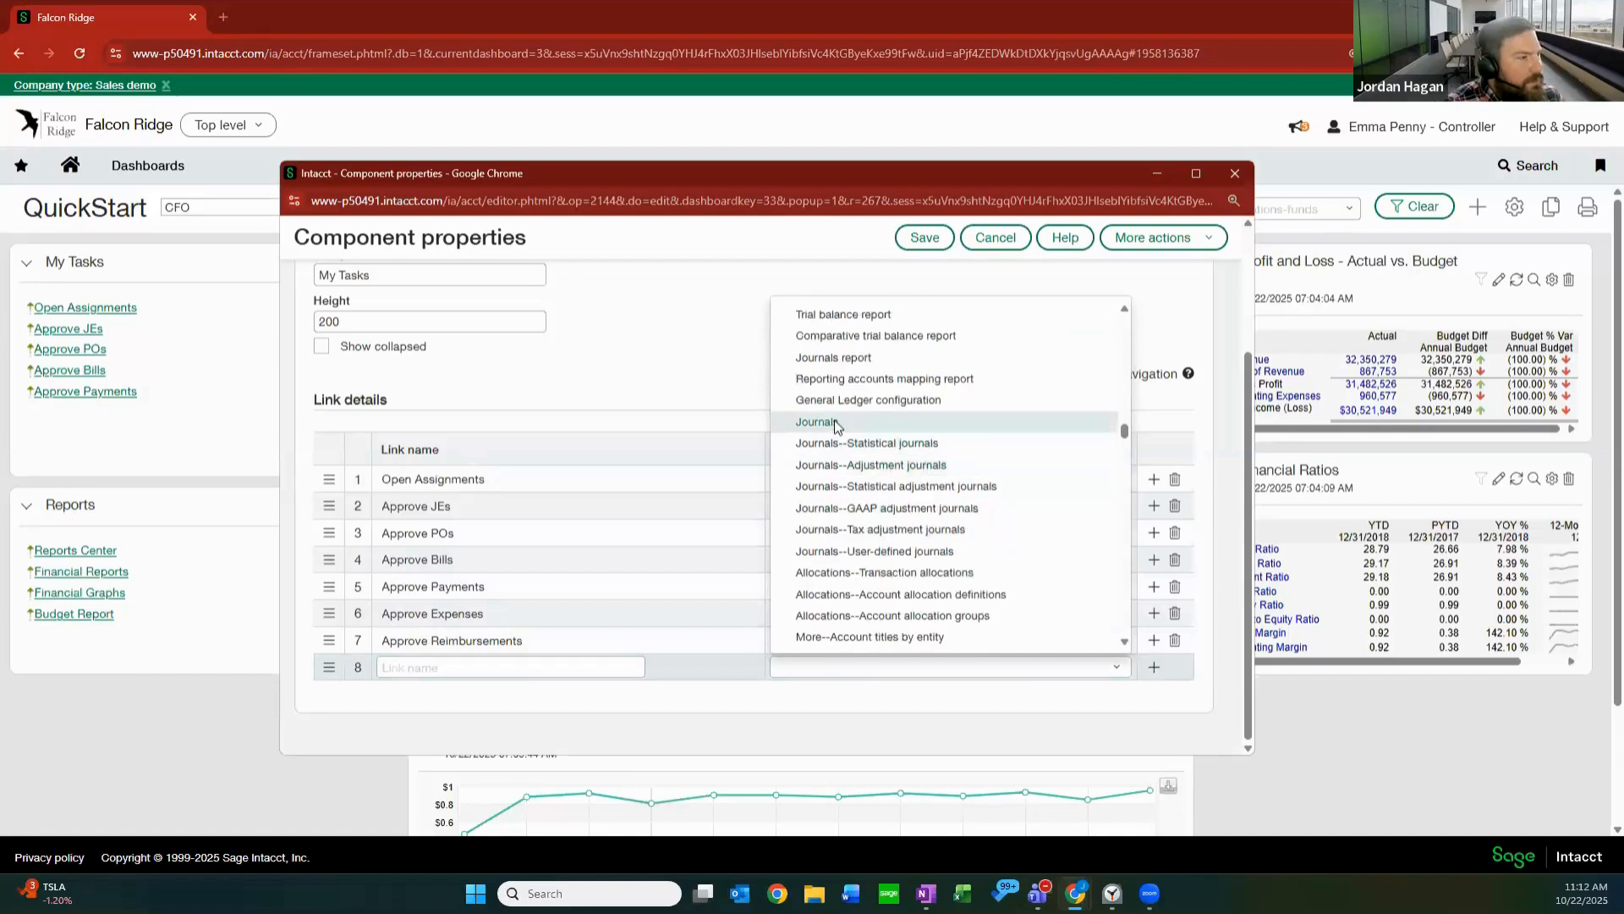
Name the new Journals link "Journal Entries" and save the My Tasks component.
{"action": "left_click", "coordinate": [563, 666]}
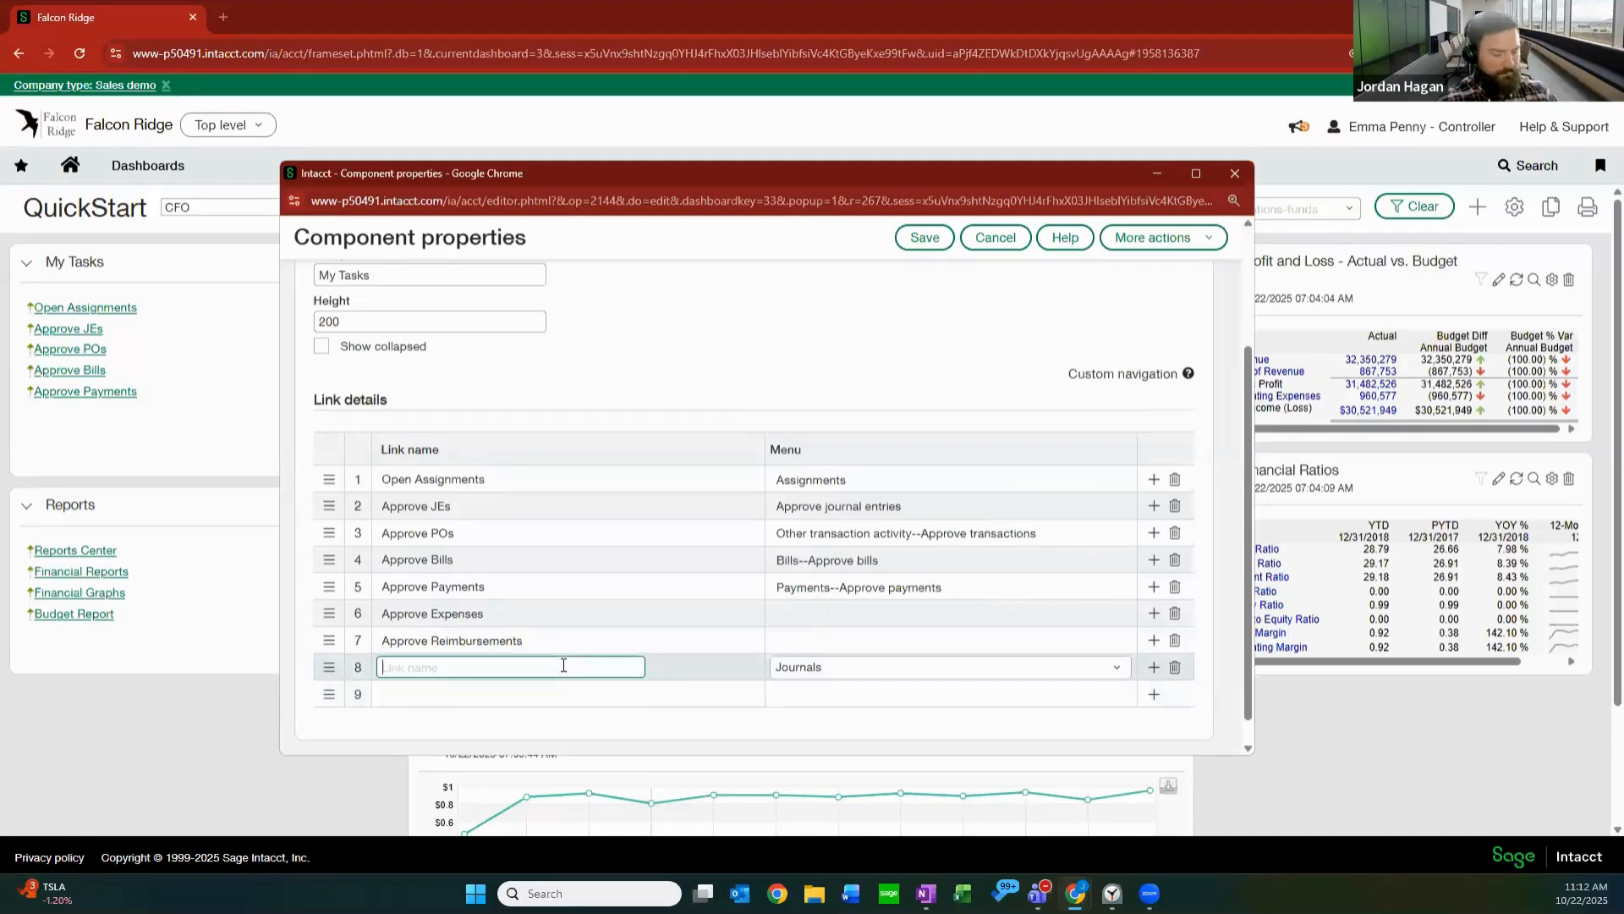
{"action": "type", "text": "Journal"}
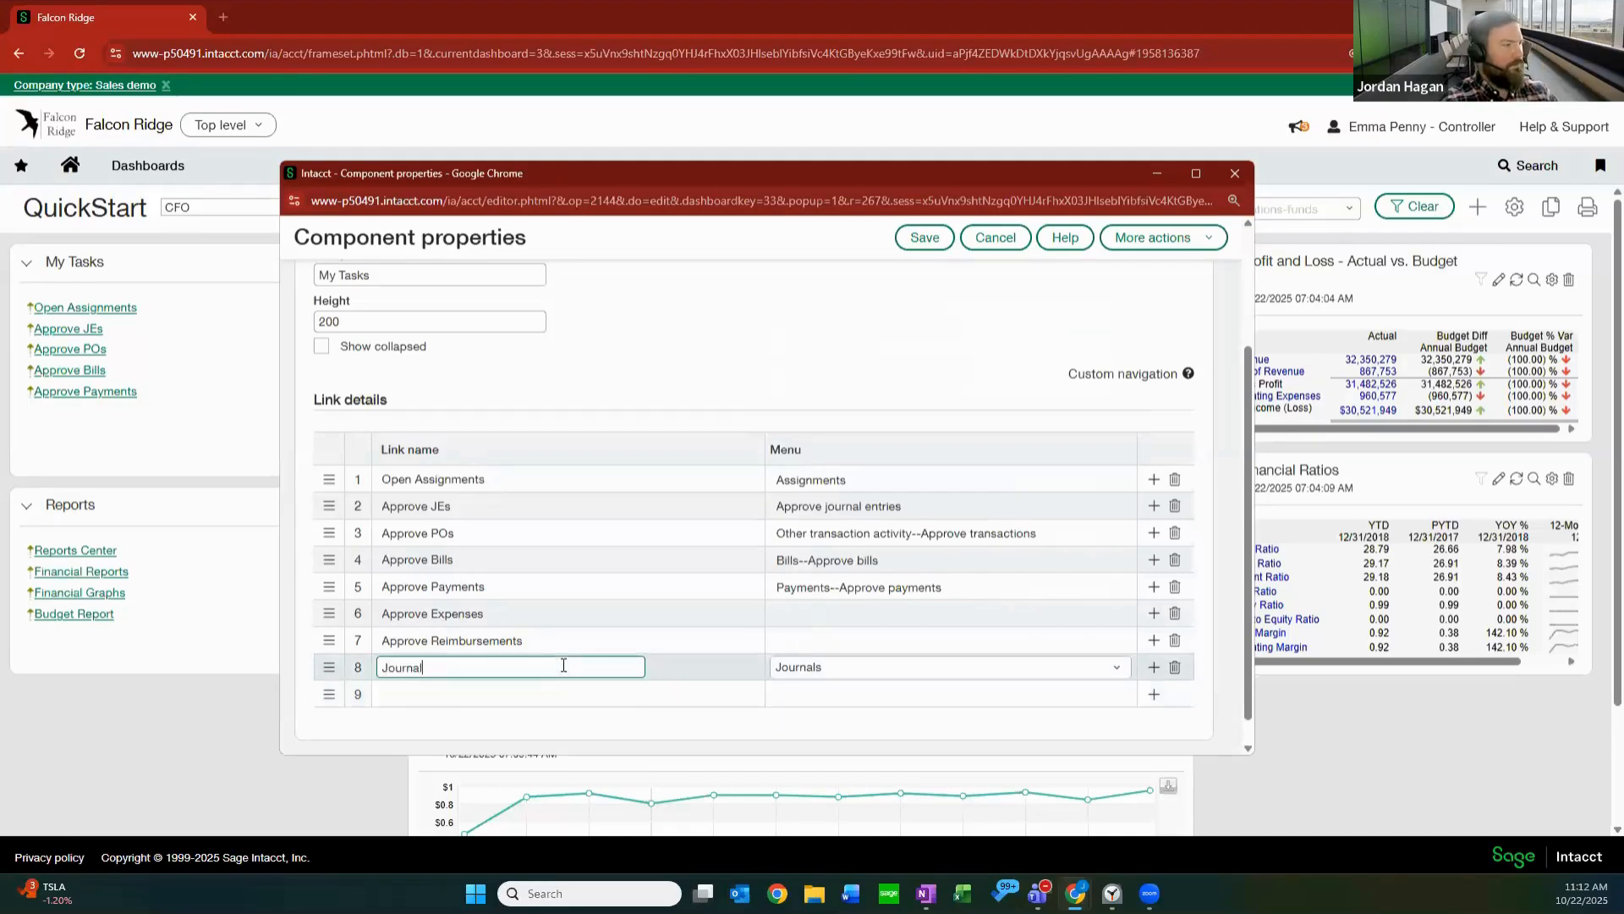
{"action": "type", "text": " Entries"}
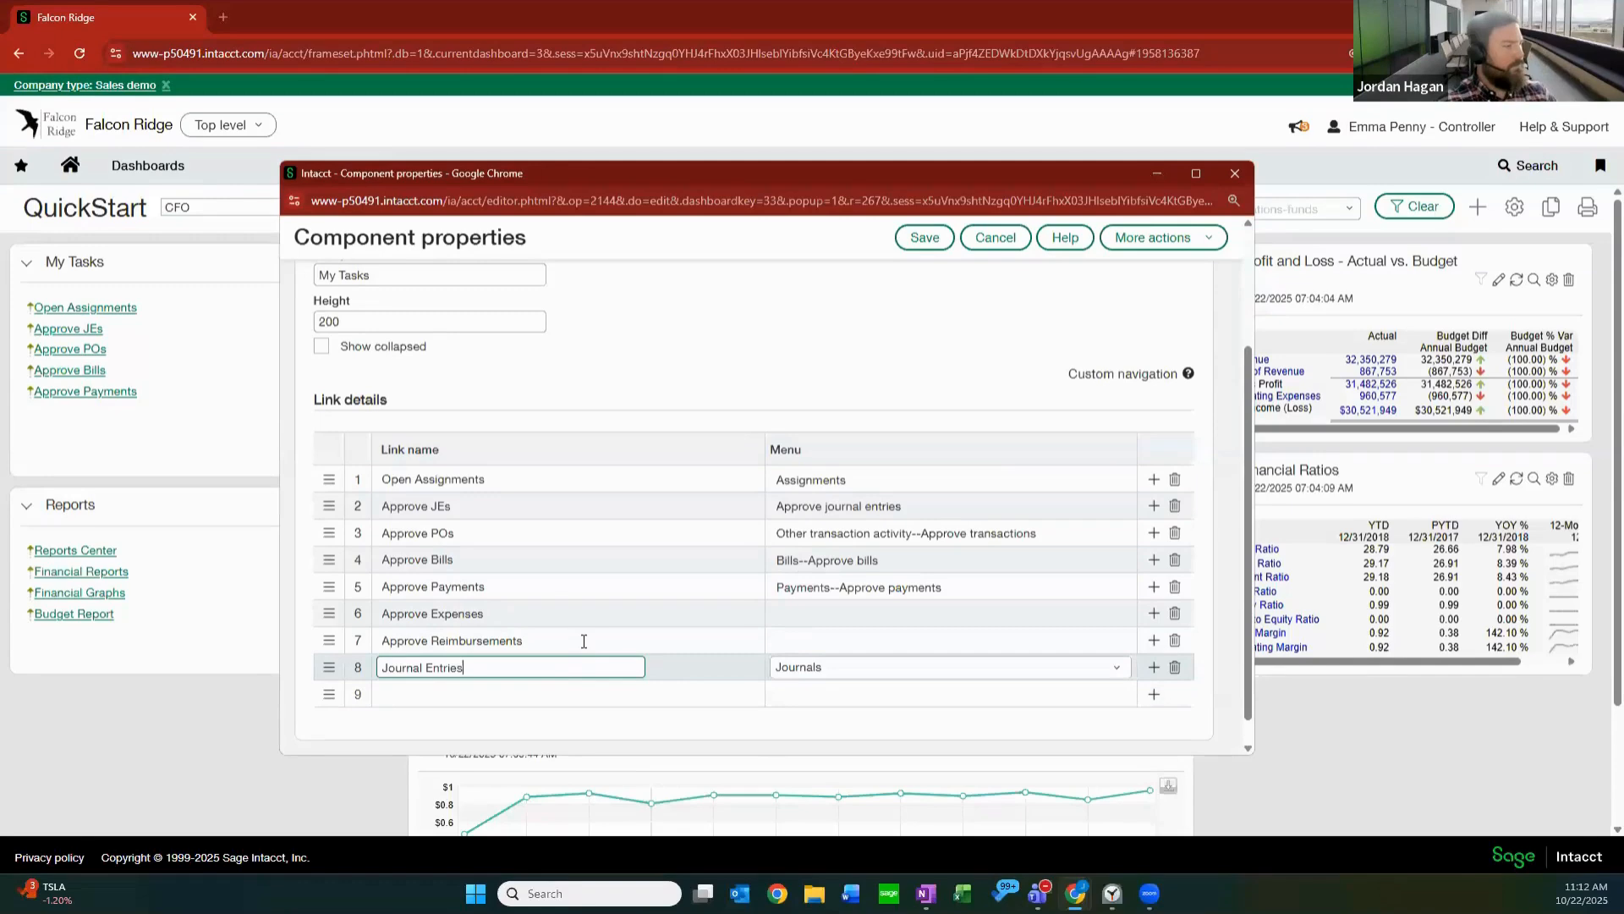
{"action": "left_click", "coordinate": [924, 238]}
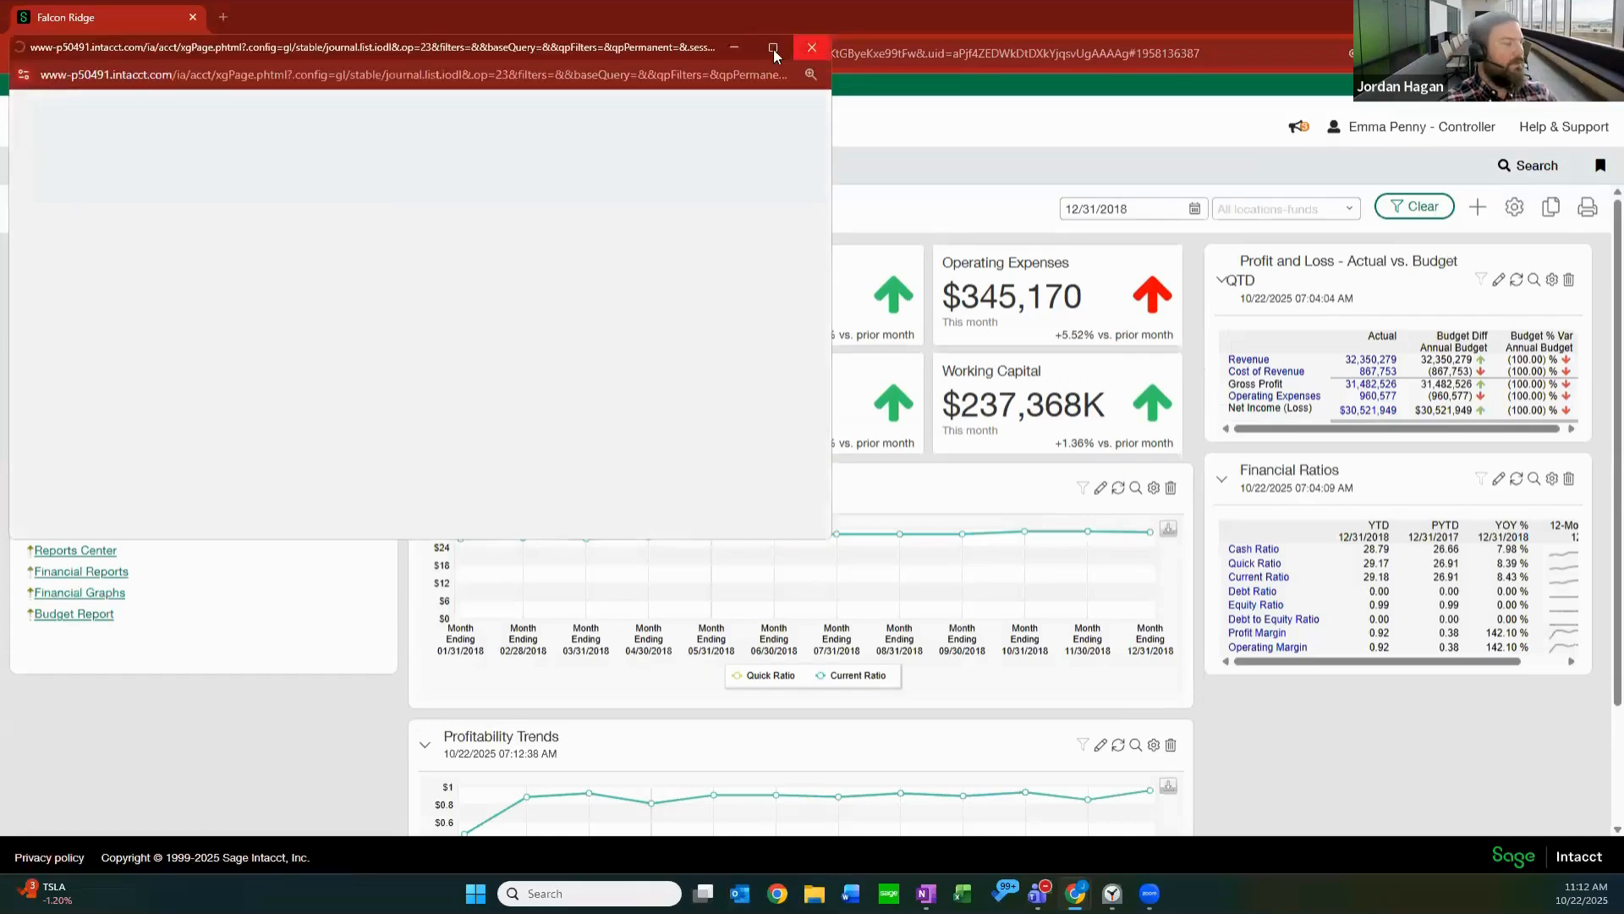
View the Journal Entries link full-size, open a blank entry from the Accounts Receivable Journal's transactions, and close the window without posting.
{"action": "mouse_move", "coordinate": [774, 49]}
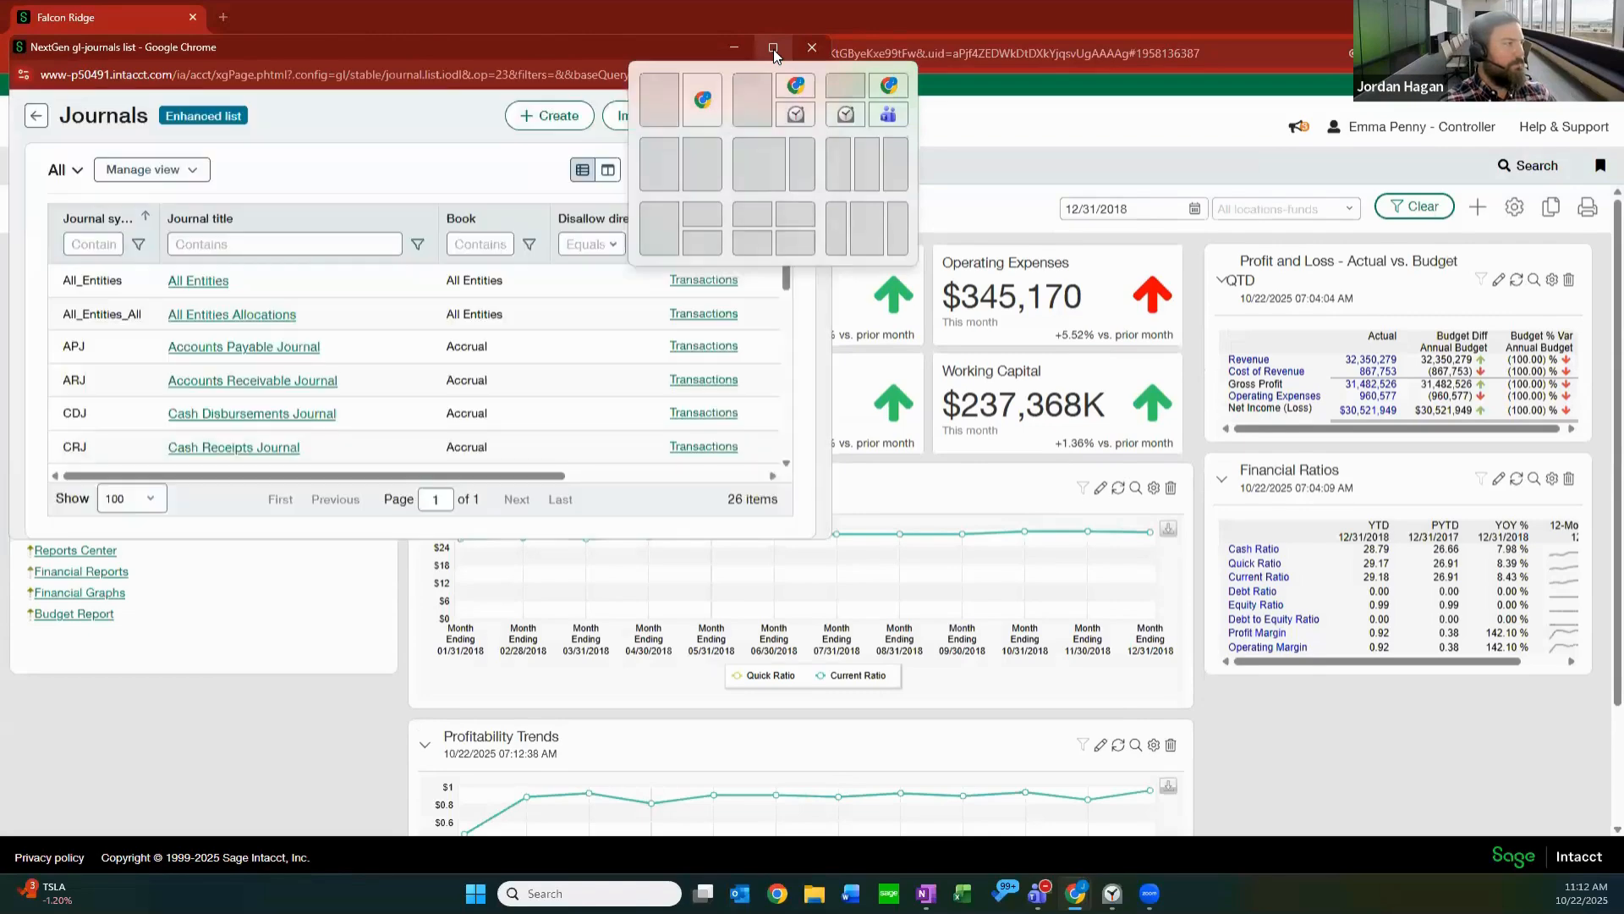
{"action": "left_click", "coordinate": [773, 49]}
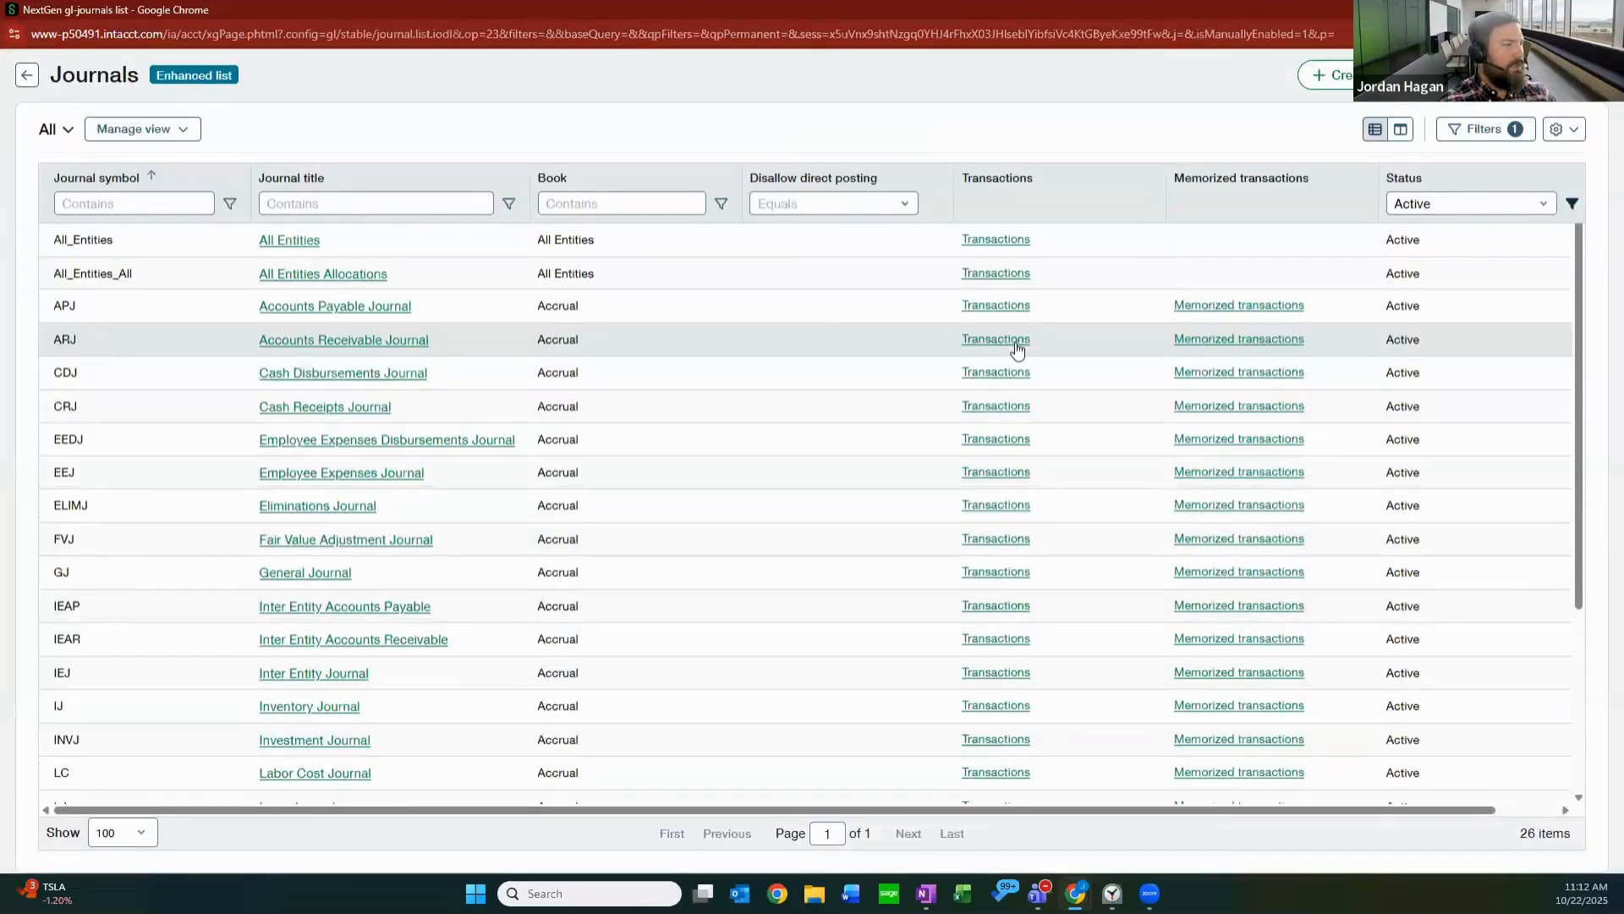
{"action": "left_click", "coordinate": [1014, 342]}
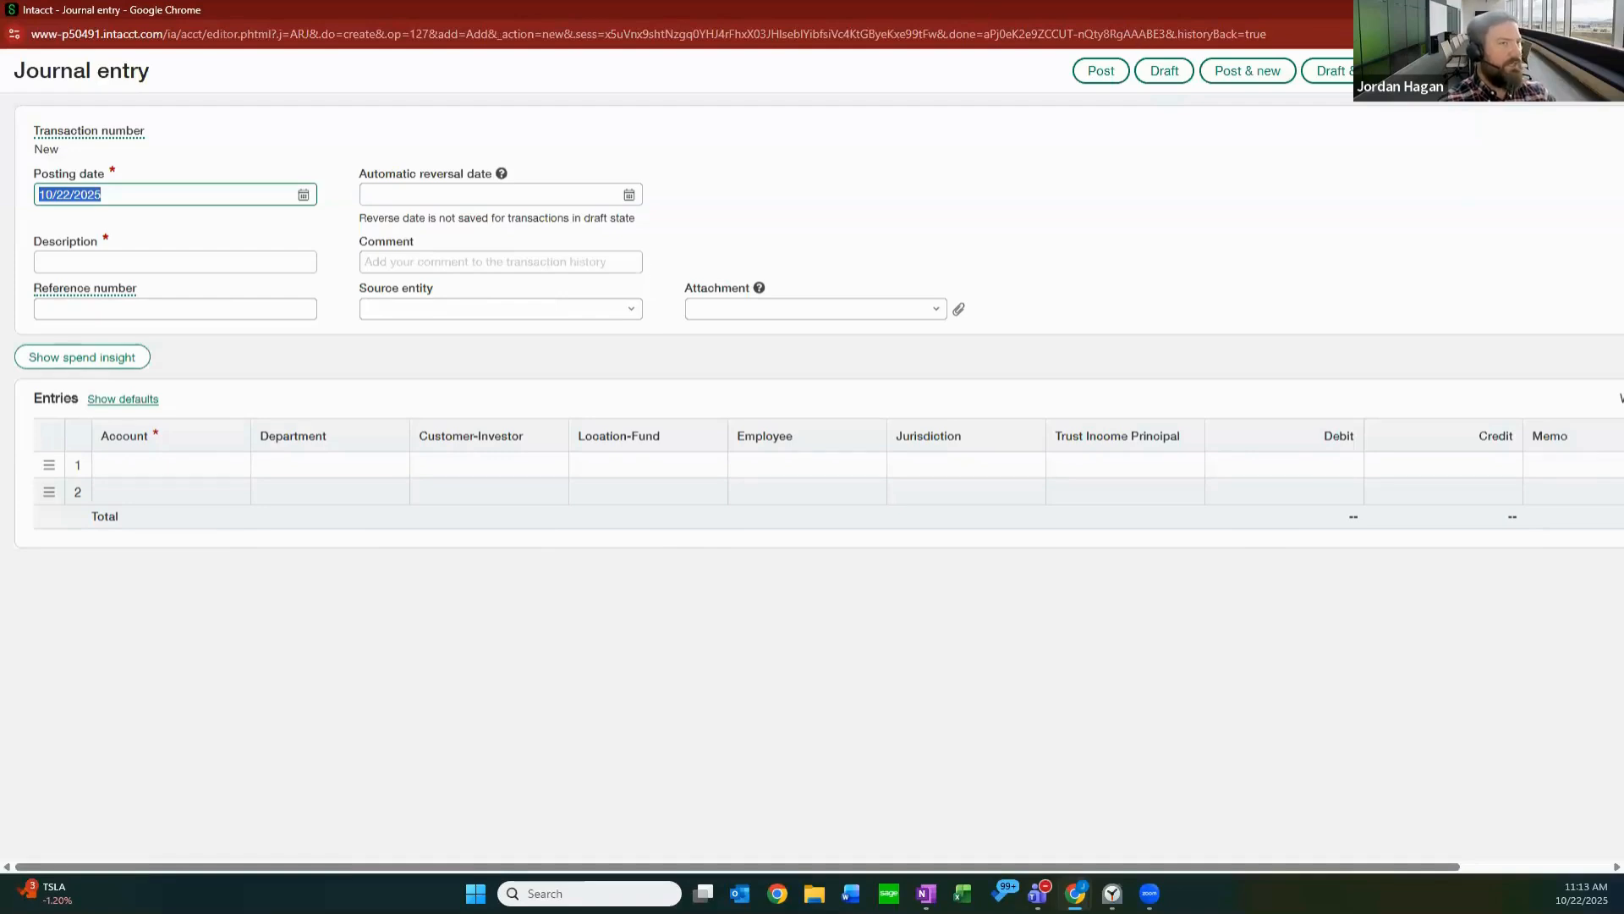
{"action": "key", "text": "ctrl+w"}
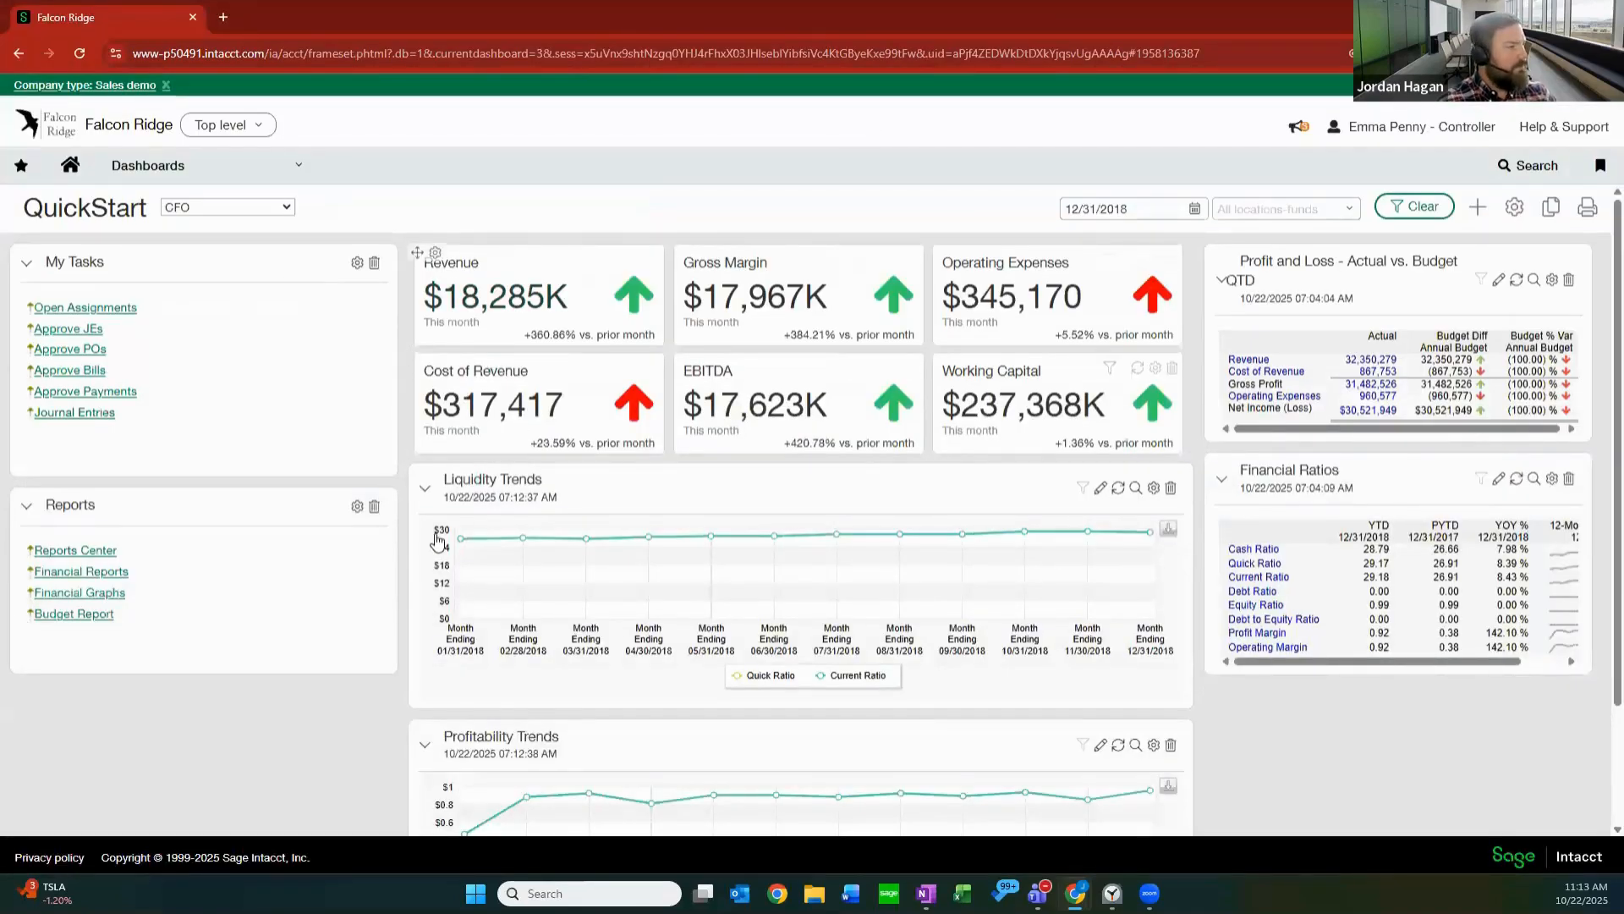
Open the Reports component's properties and add a fifth link named "Customer Aging Report".
{"action": "scroll", "coordinate": [278, 378], "scroll_direction": "down", "scroll_amount": 2}
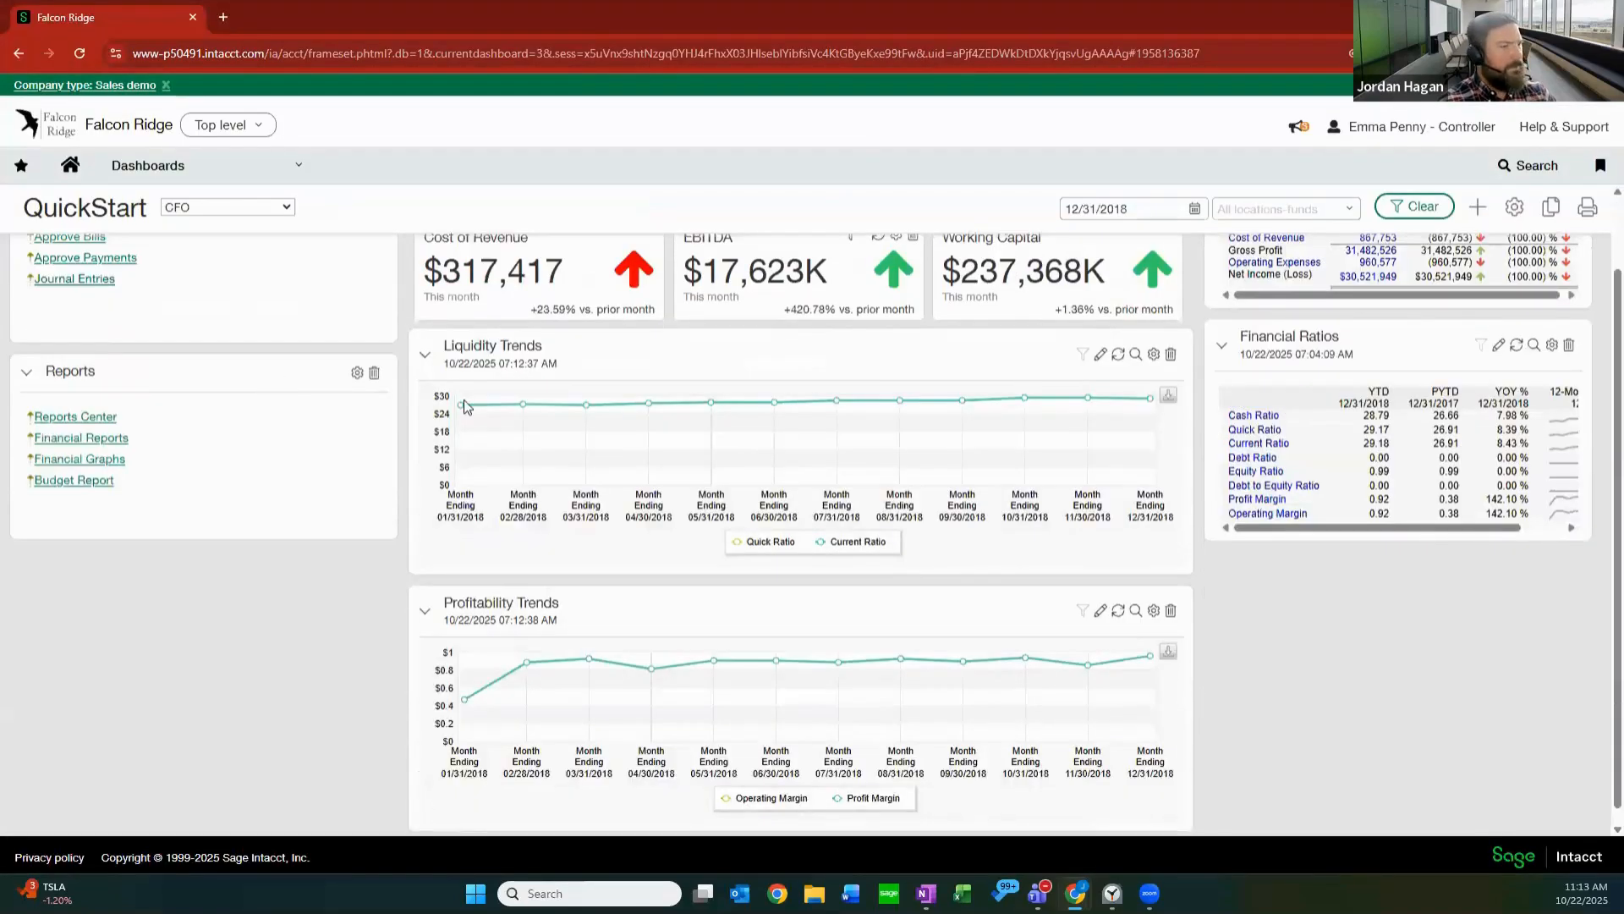
{"action": "scroll", "coordinate": [981, 355], "scroll_direction": "up", "scroll_amount": 2}
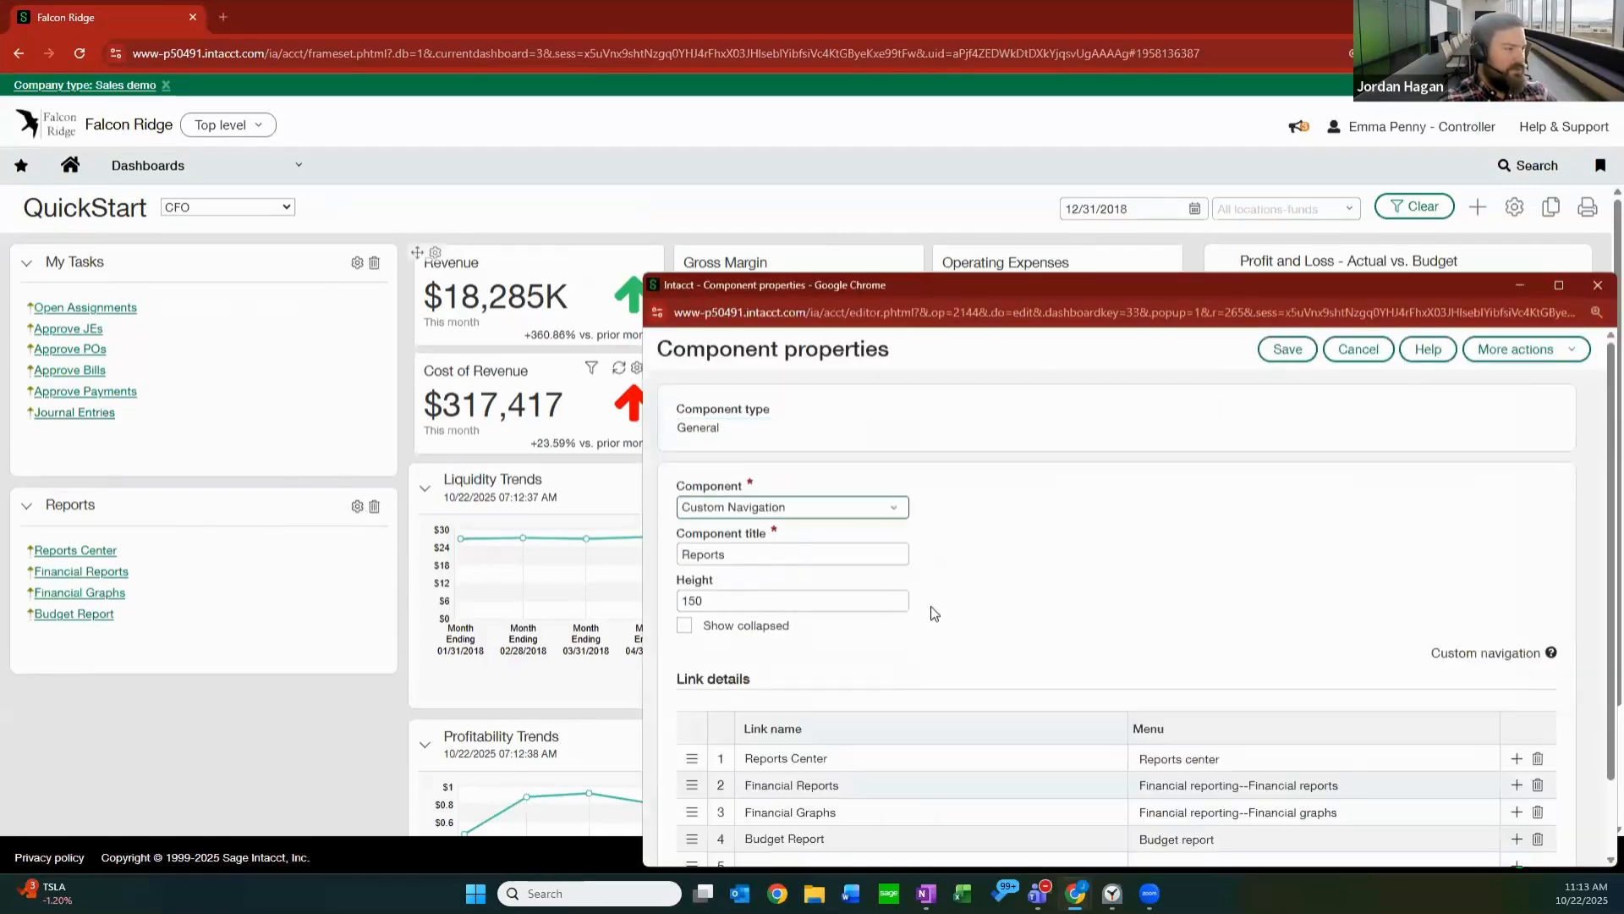
{"action": "scroll", "coordinate": [805, 783], "scroll_direction": "down", "scroll_amount": 2}
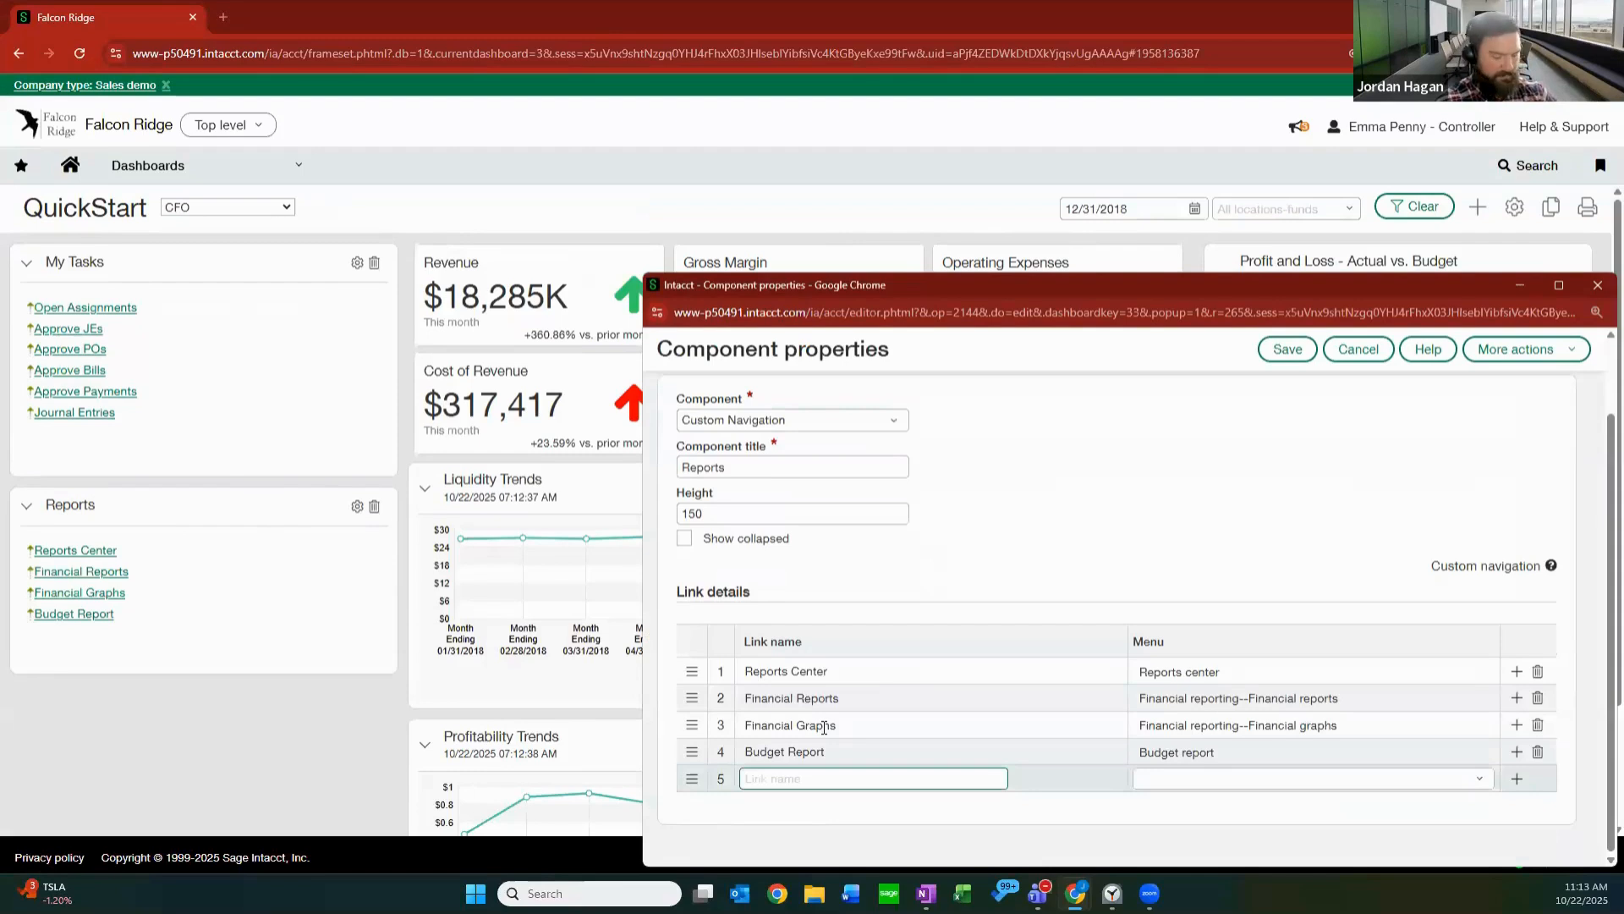
{"action": "type", "text": "Customer A"}
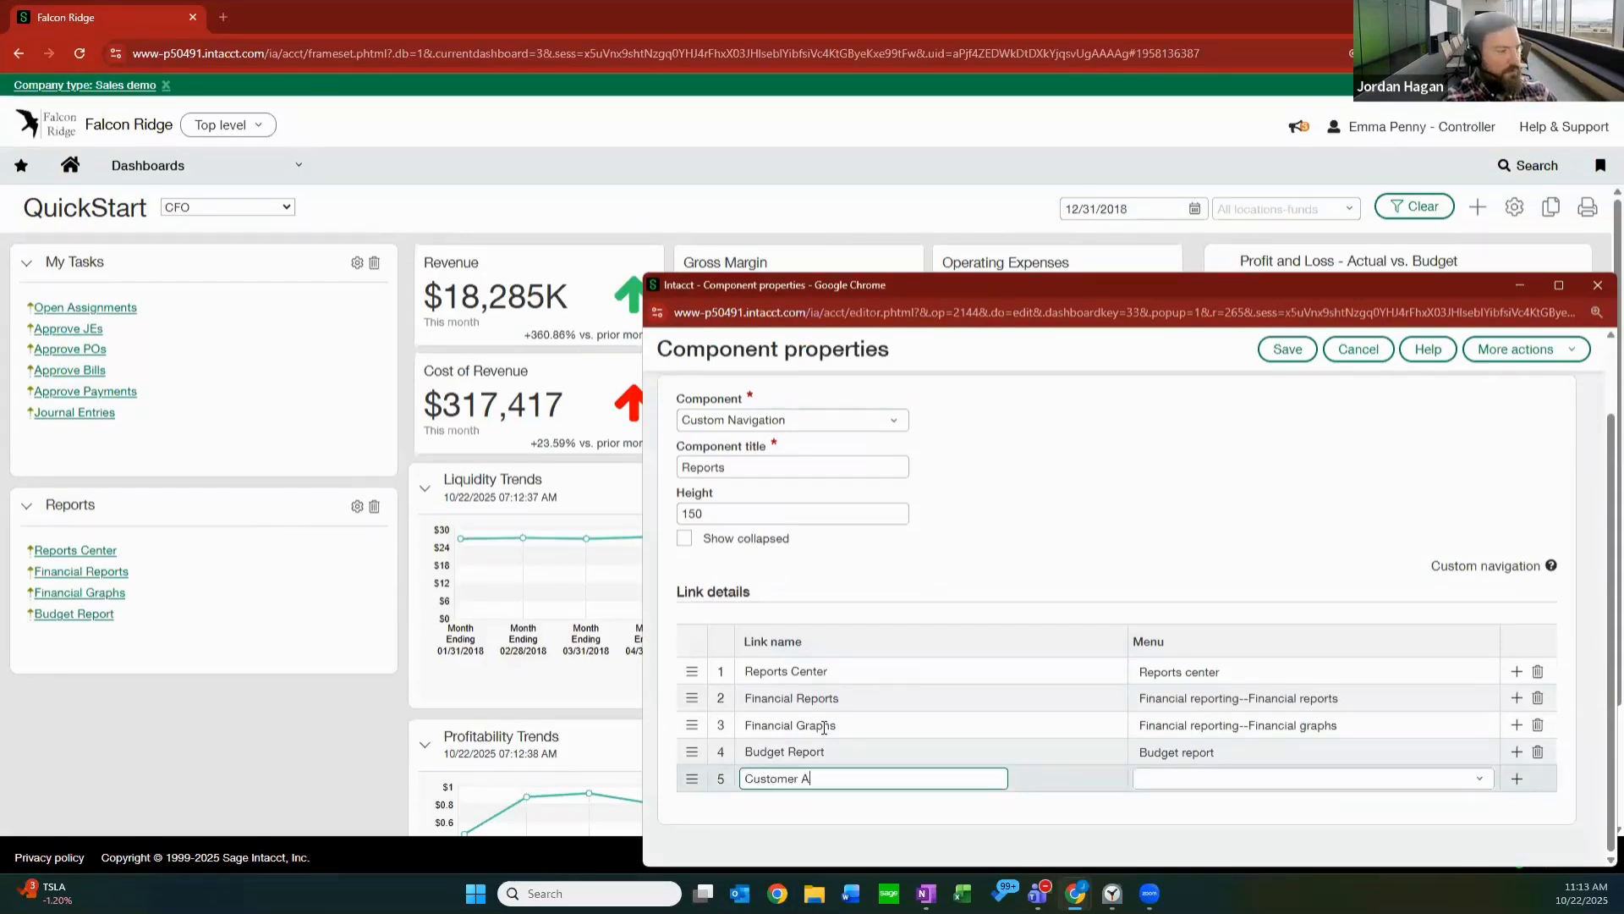
{"action": "type", "text": "ging Report"}
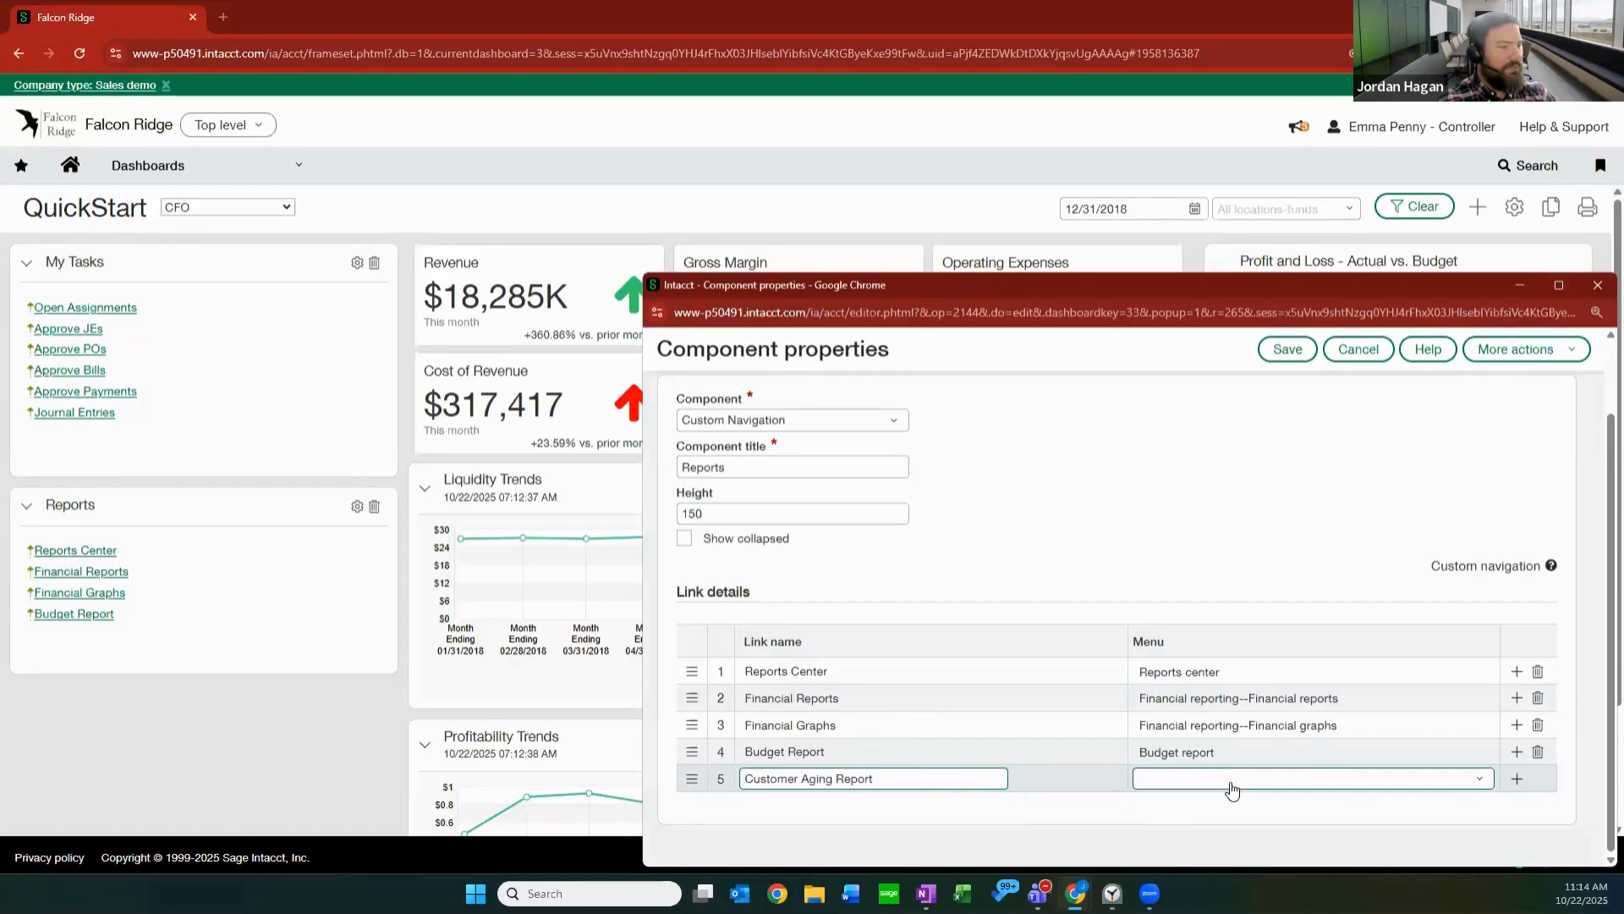
Try to set the Customer Aging Report link's menu destination to the Customer-Investor aging report and save the Reports component.
{"action": "left_click", "coordinate": [1231, 782]}
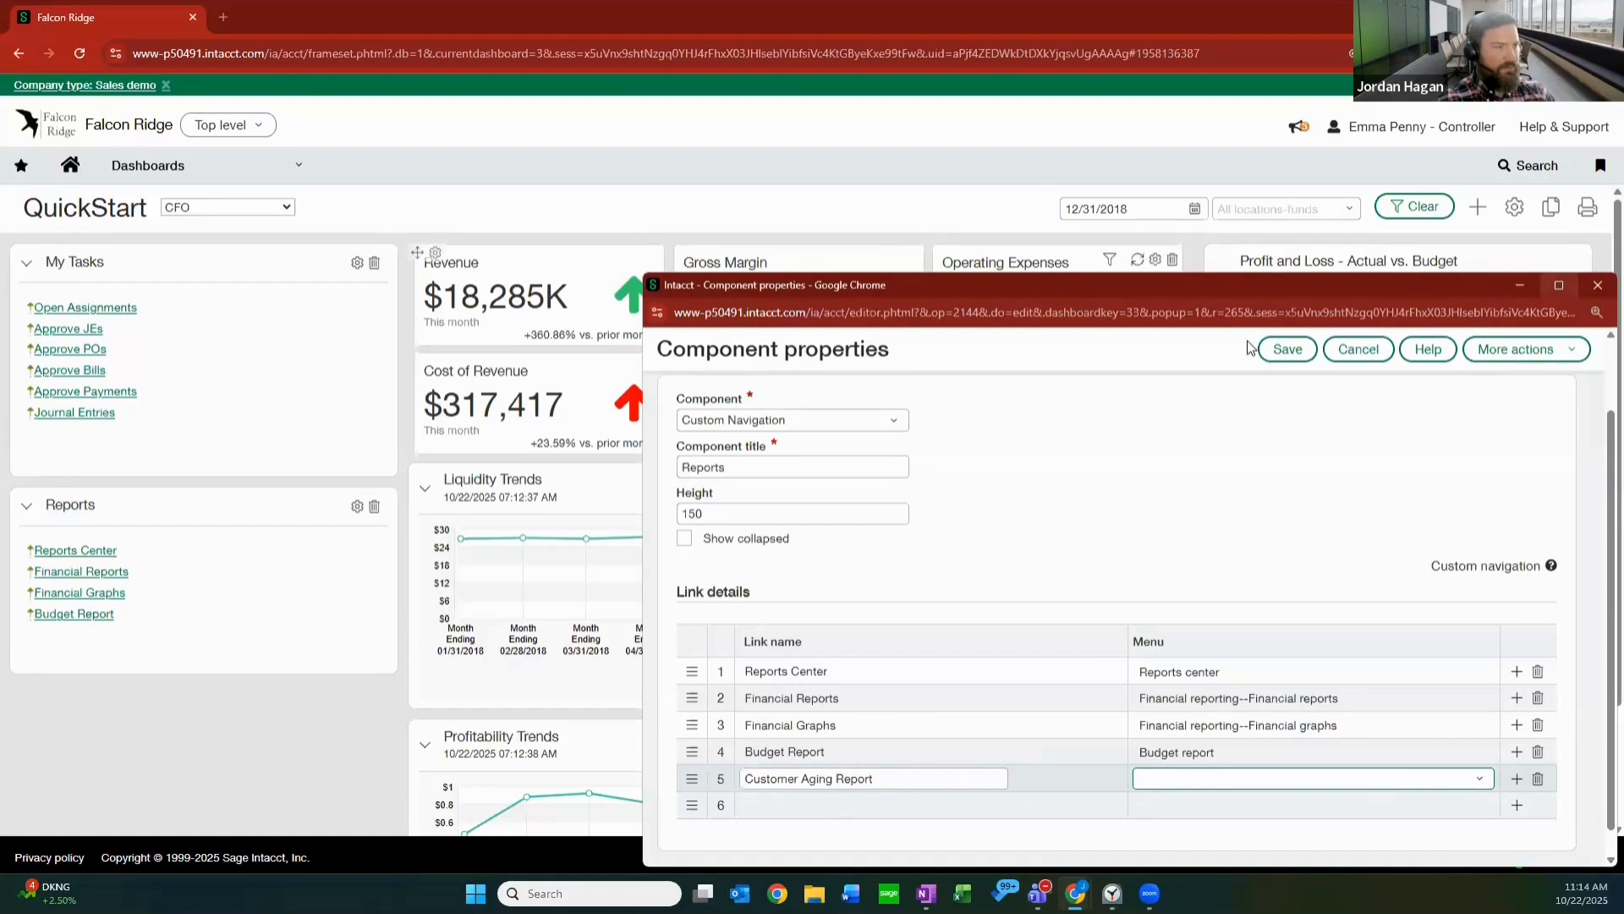
{"action": "left_click", "coordinate": [1559, 285]}
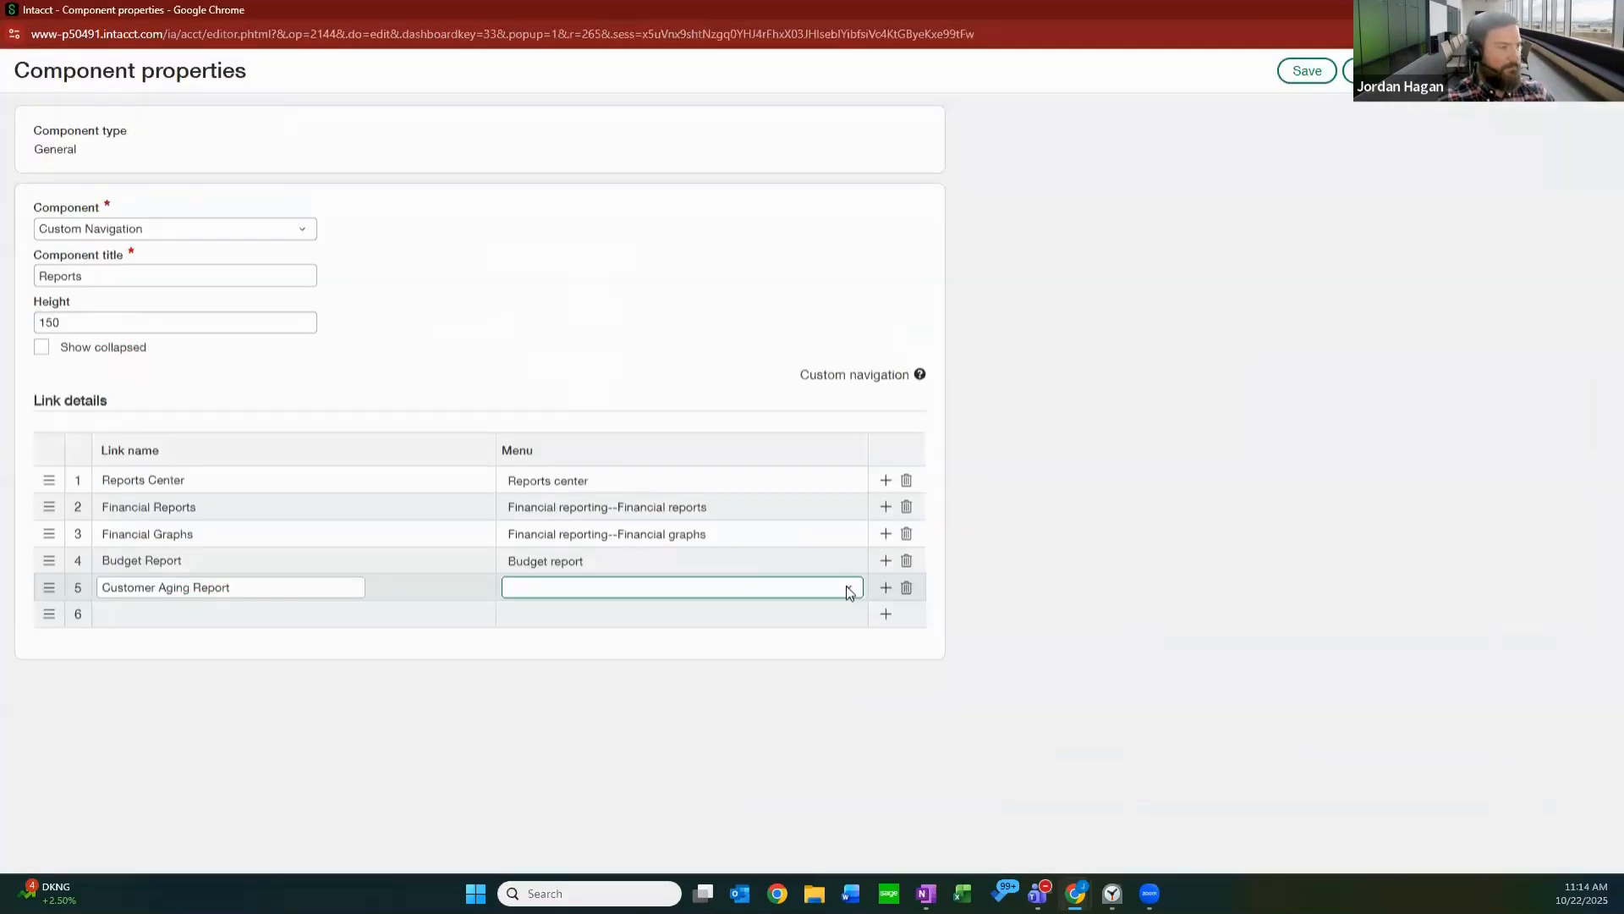
{"action": "left_click", "coordinate": [690, 597]}
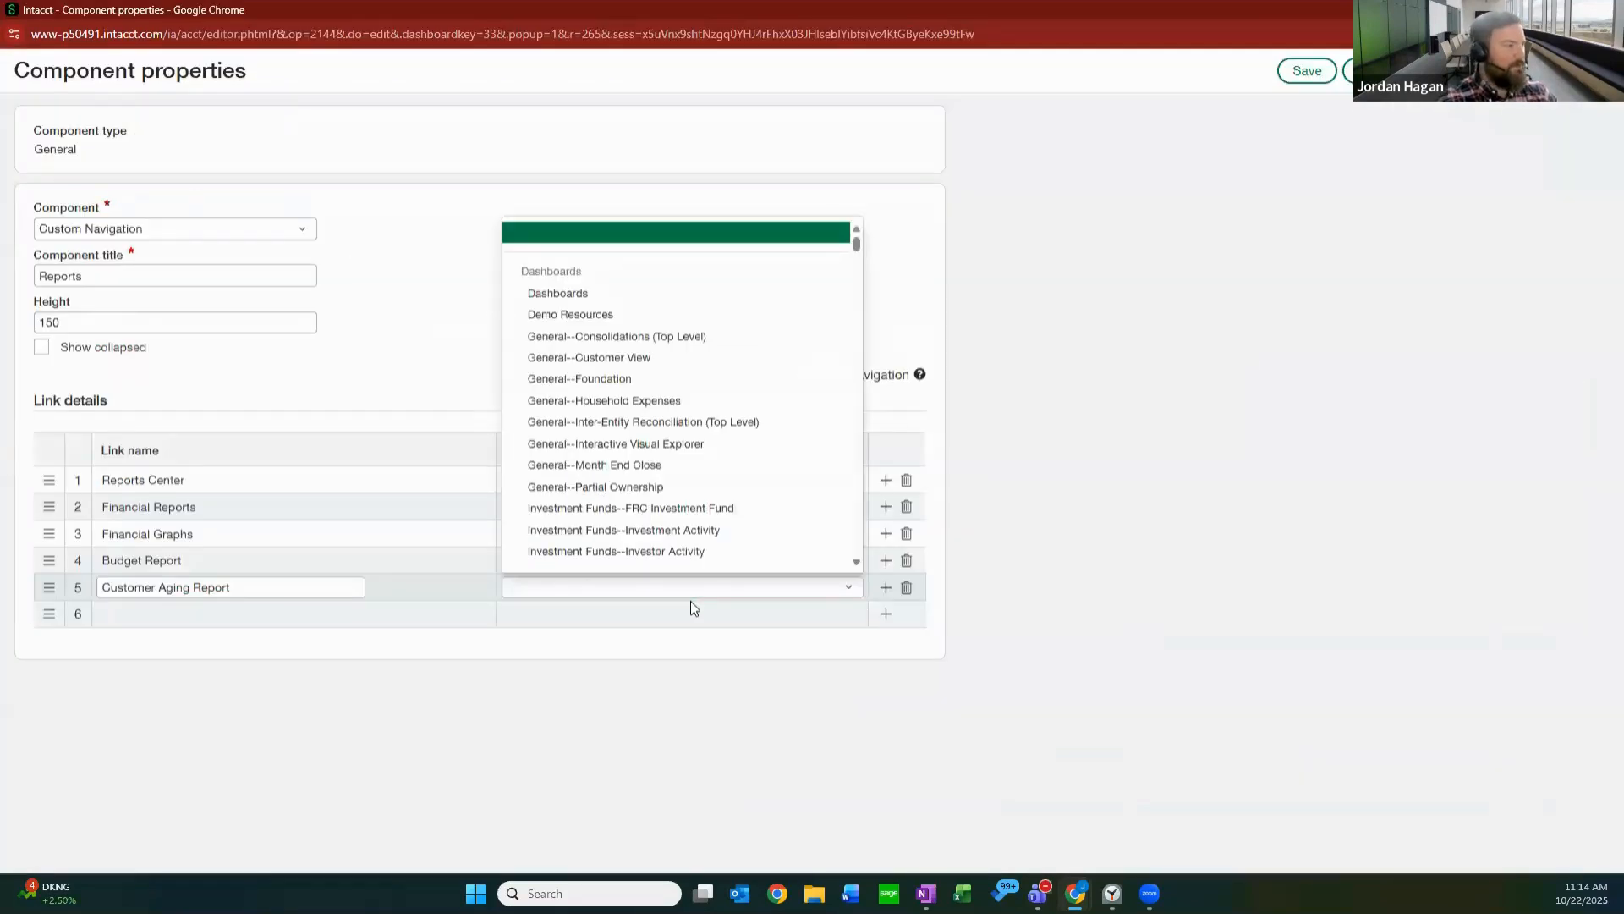
{"action": "scroll", "coordinate": [719, 389], "scroll_direction": "down", "scroll_amount": 5}
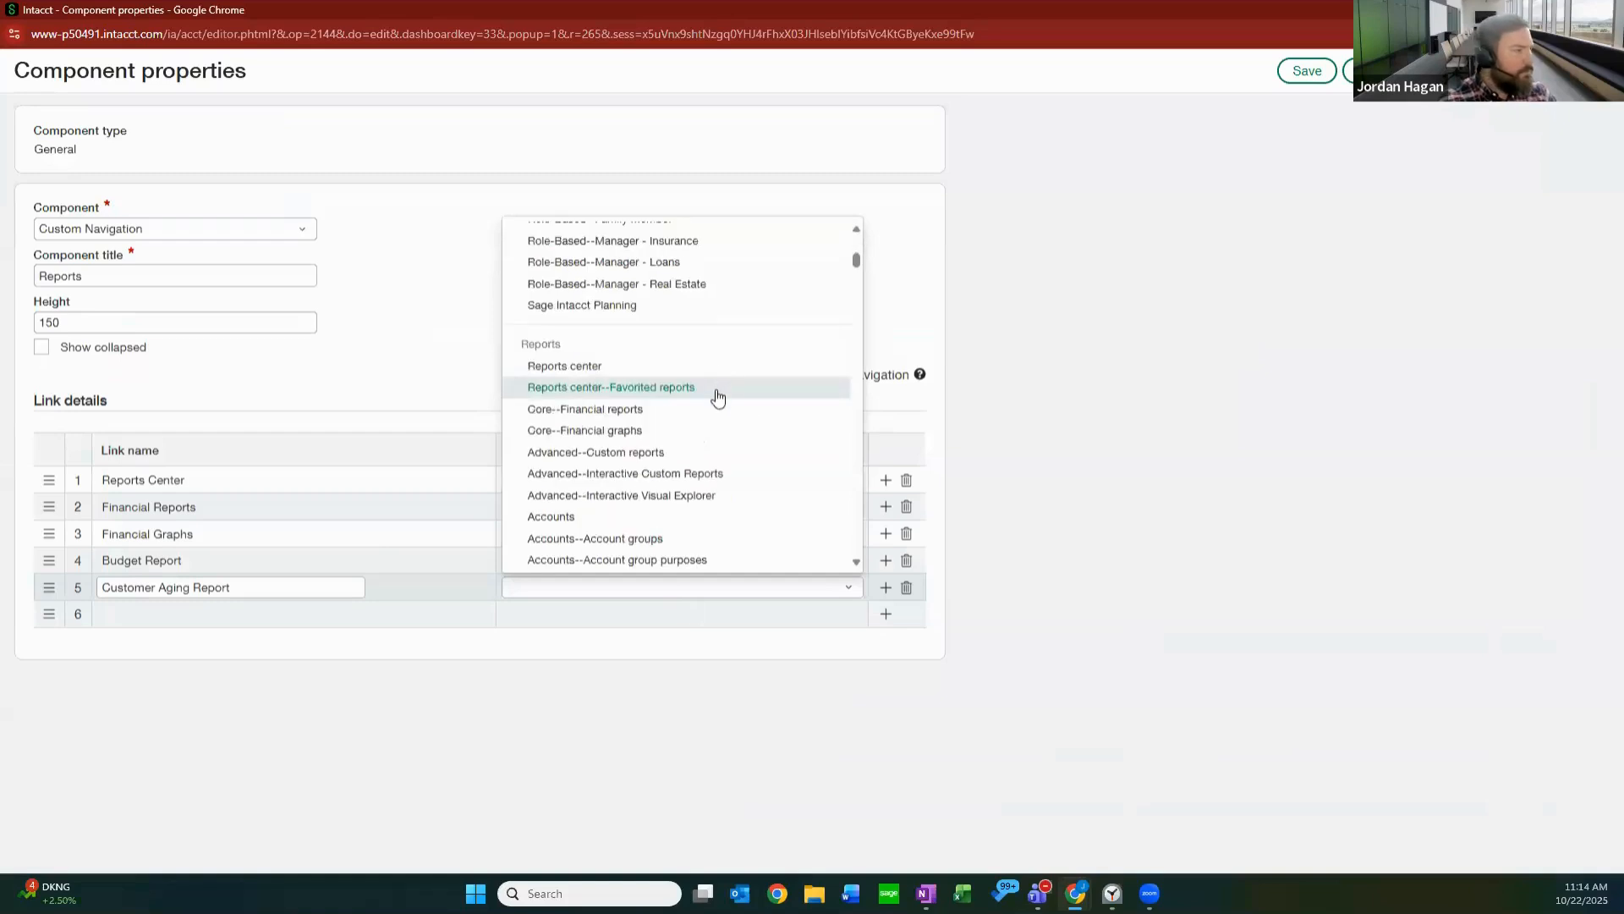
{"action": "scroll", "coordinate": [716, 402], "scroll_direction": "down", "scroll_amount": 5}
{"action": "scroll", "coordinate": [690, 415], "scroll_direction": "down", "scroll_amount": 5}
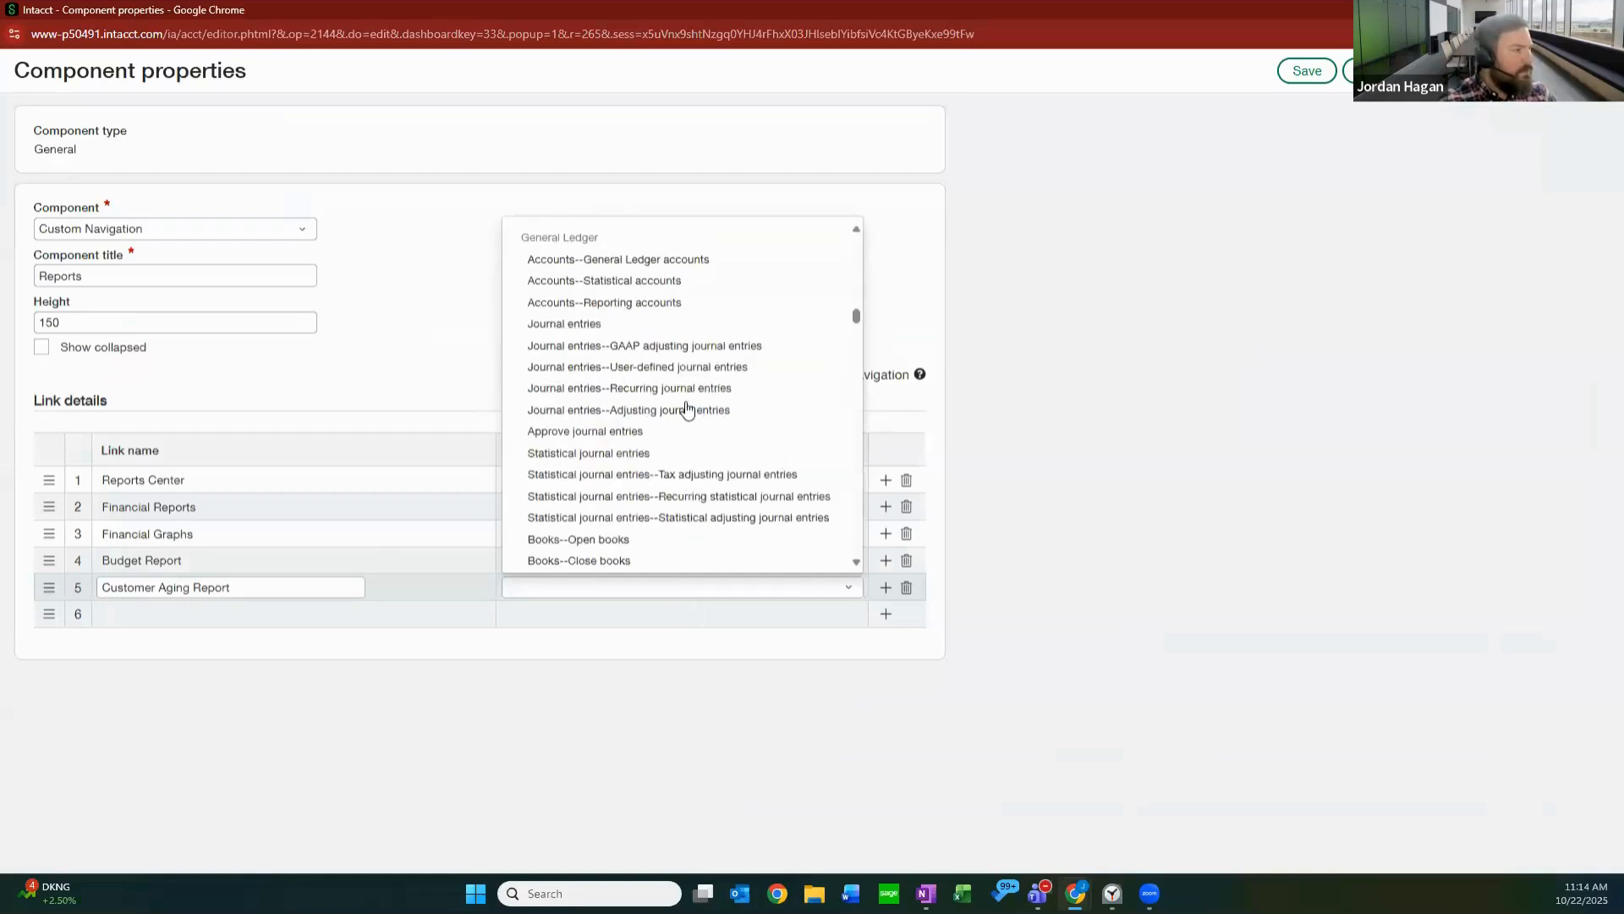
{"action": "scroll", "coordinate": [684, 402], "scroll_direction": "down", "scroll_amount": 5}
{"action": "scroll", "coordinate": [676, 404], "scroll_direction": "down", "scroll_amount": 5}
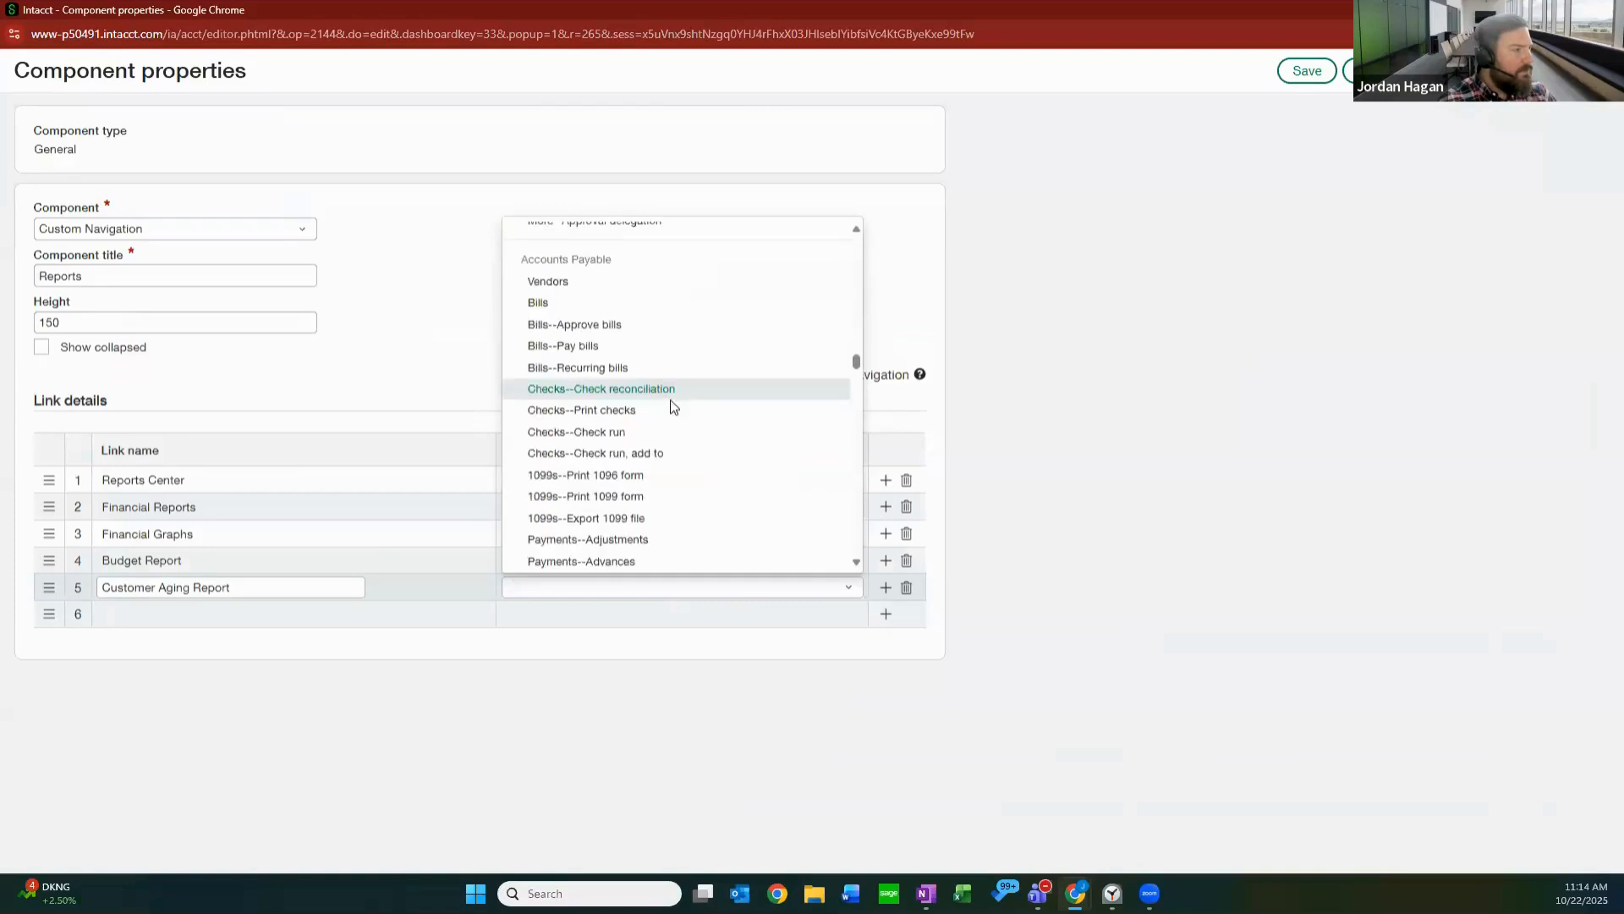
{"action": "scroll", "coordinate": [681, 440], "scroll_direction": "up", "scroll_amount": 2}
{"action": "scroll", "coordinate": [677, 452], "scroll_direction": "down", "scroll_amount": 5}
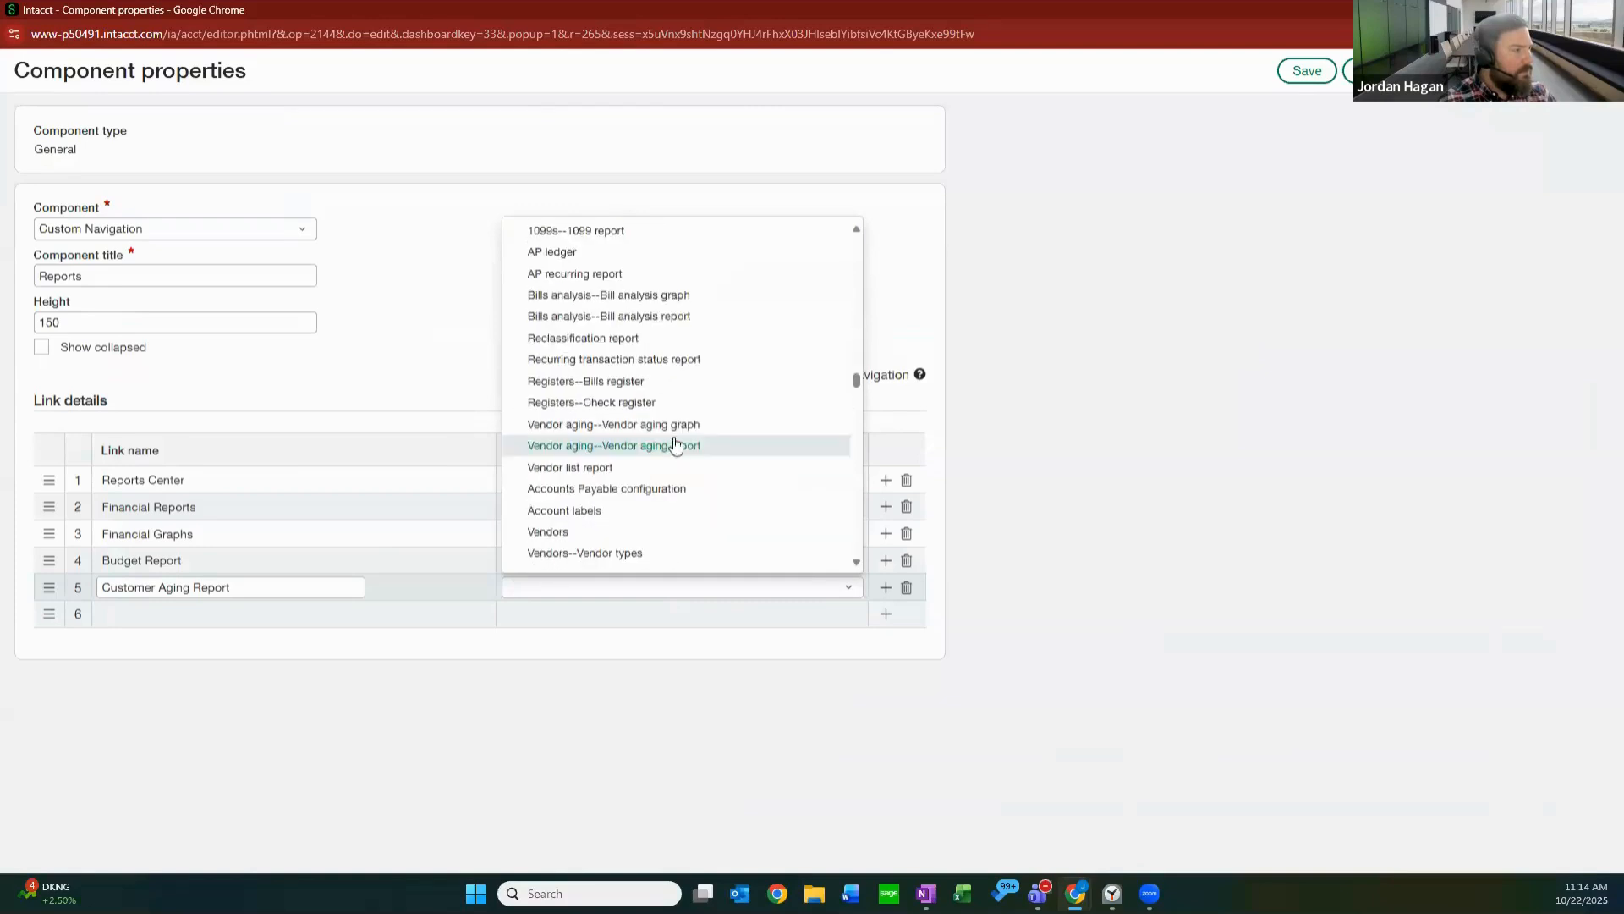
{"action": "scroll", "coordinate": [675, 445], "scroll_direction": "down", "scroll_amount": 20}
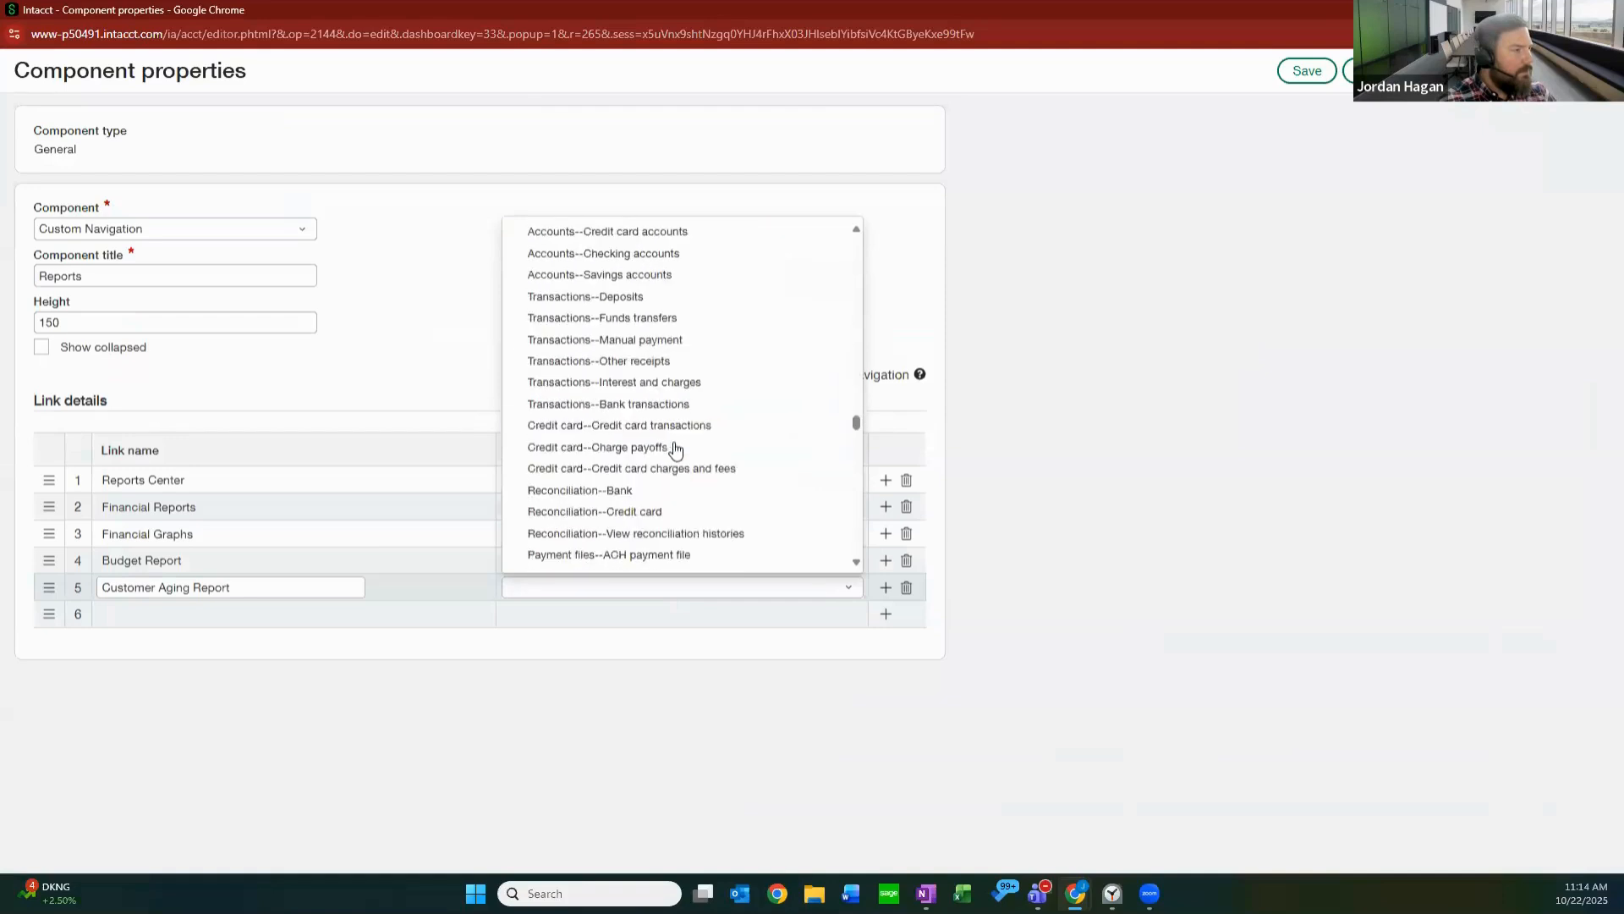
{"action": "scroll", "coordinate": [675, 449], "scroll_direction": "down", "scroll_amount": 6}
{"action": "scroll", "coordinate": [715, 433], "scroll_direction": "up", "scroll_amount": 15}
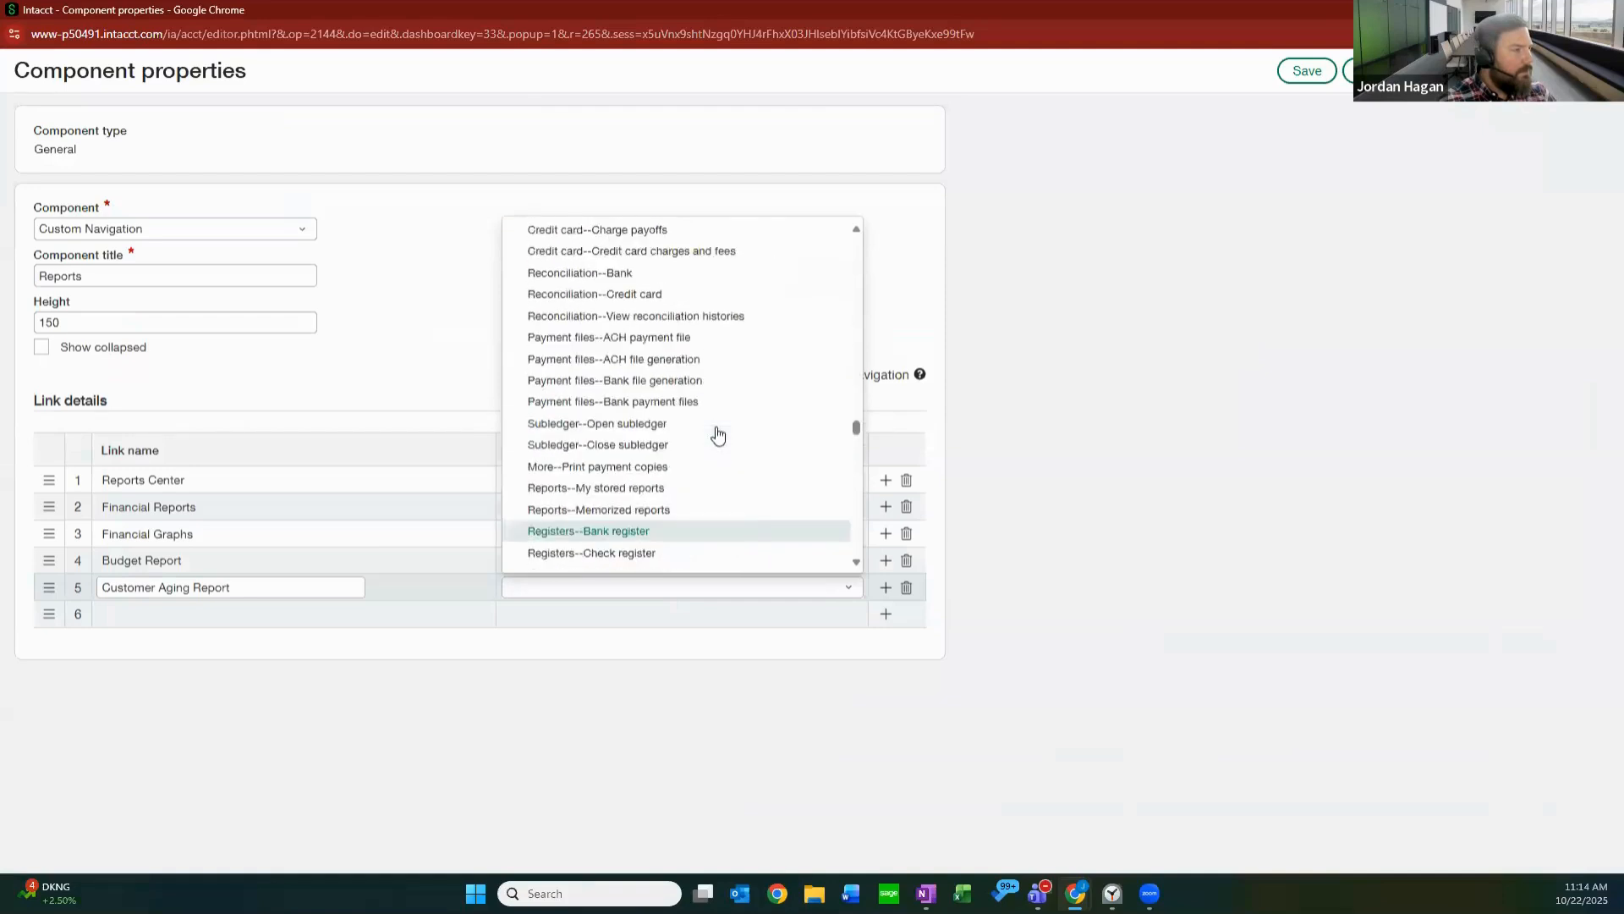
{"action": "scroll", "coordinate": [717, 435], "scroll_direction": "up", "scroll_amount": 8}
{"action": "scroll", "coordinate": [721, 431], "scroll_direction": "down", "scroll_amount": 3}
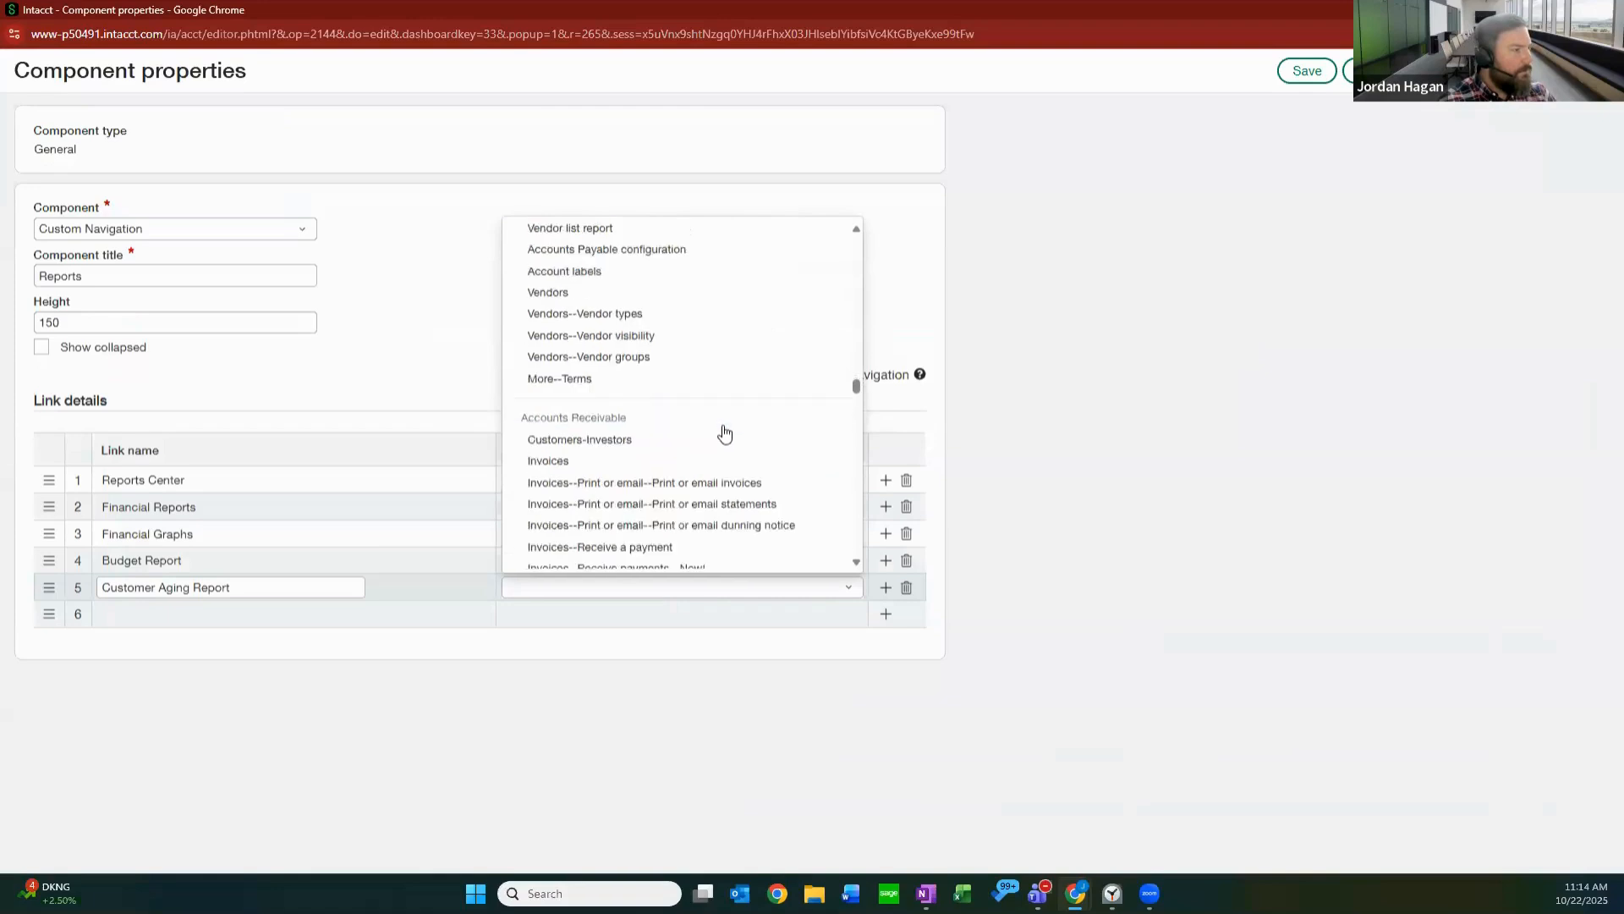
{"action": "scroll", "coordinate": [723, 432], "scroll_direction": "down", "scroll_amount": 3}
{"action": "scroll", "coordinate": [671, 365], "scroll_direction": "down", "scroll_amount": 2}
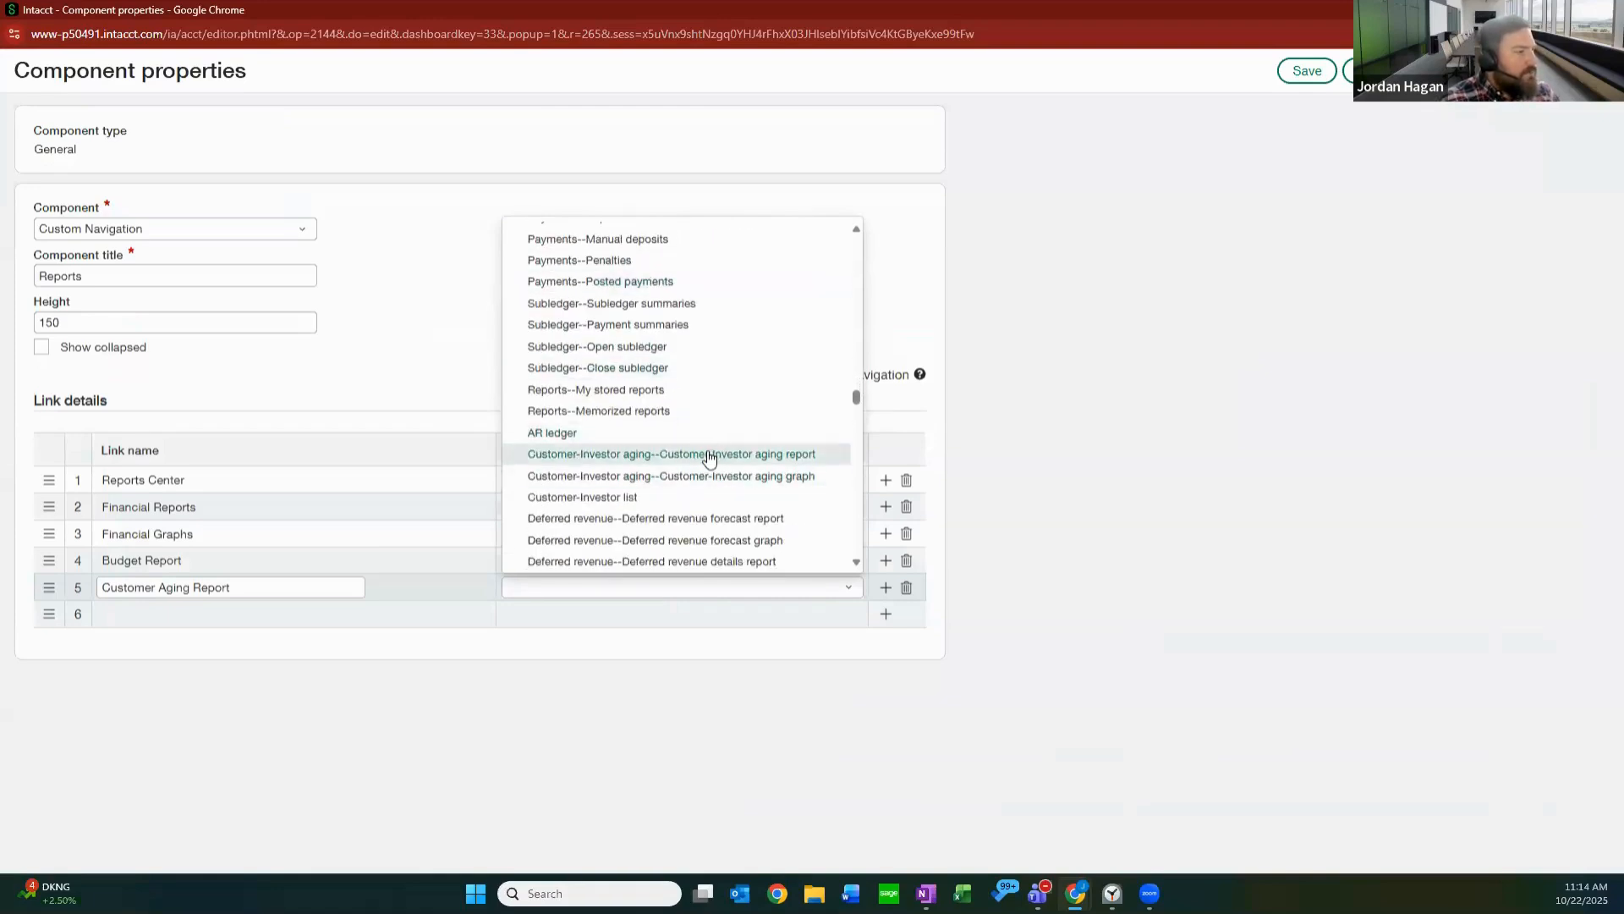
{"action": "left_click", "coordinate": [710, 457]}
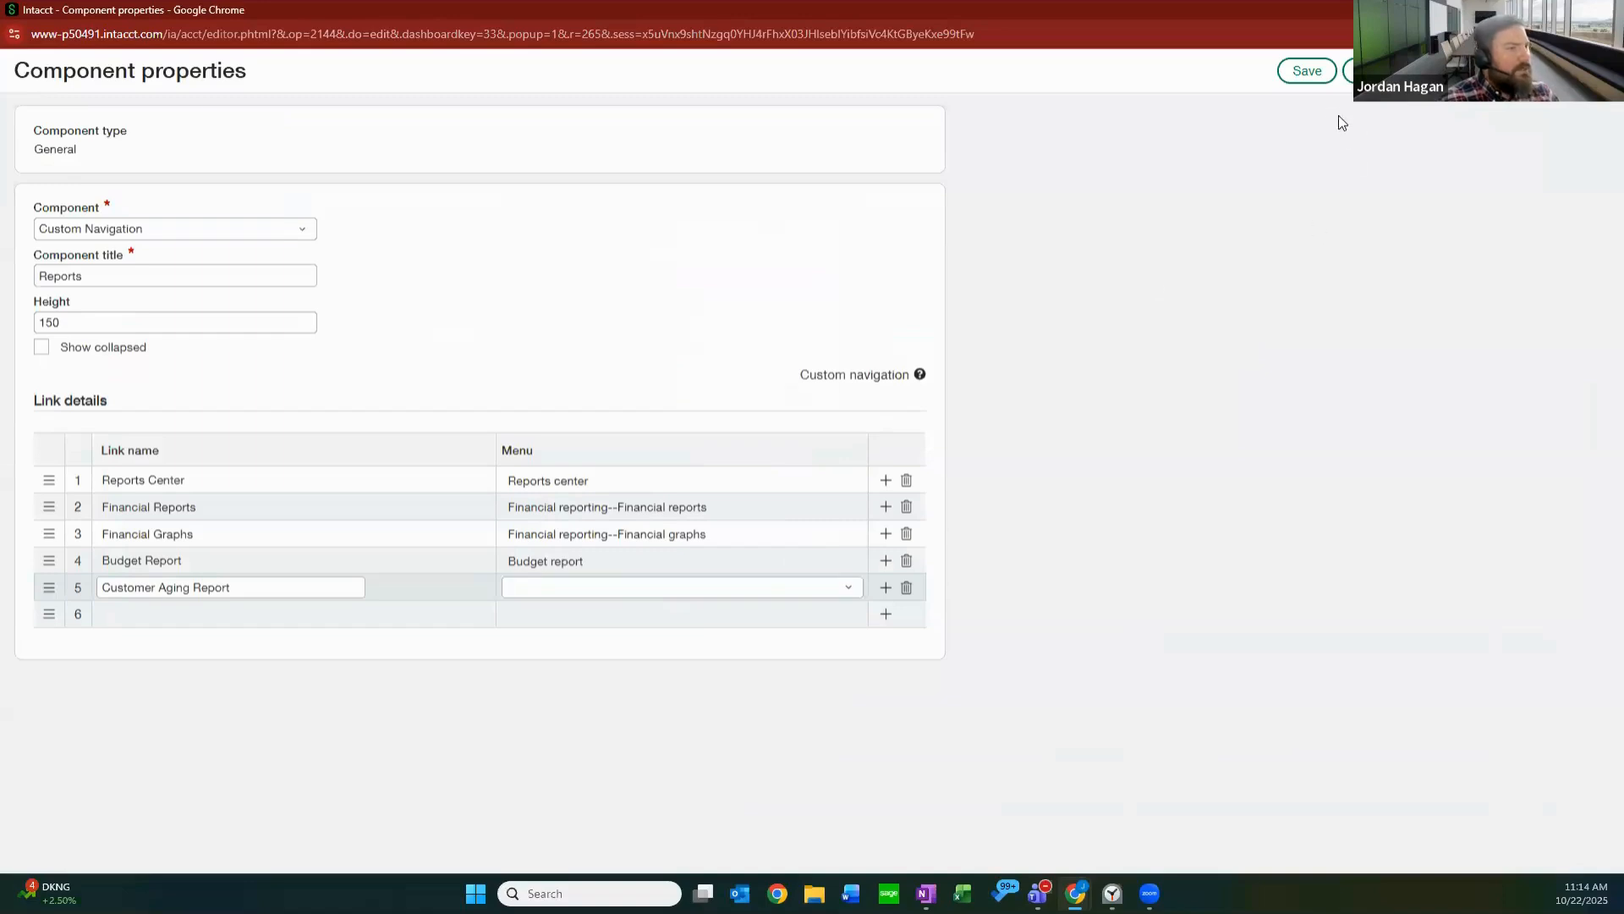
{"action": "left_click", "coordinate": [1303, 72]}
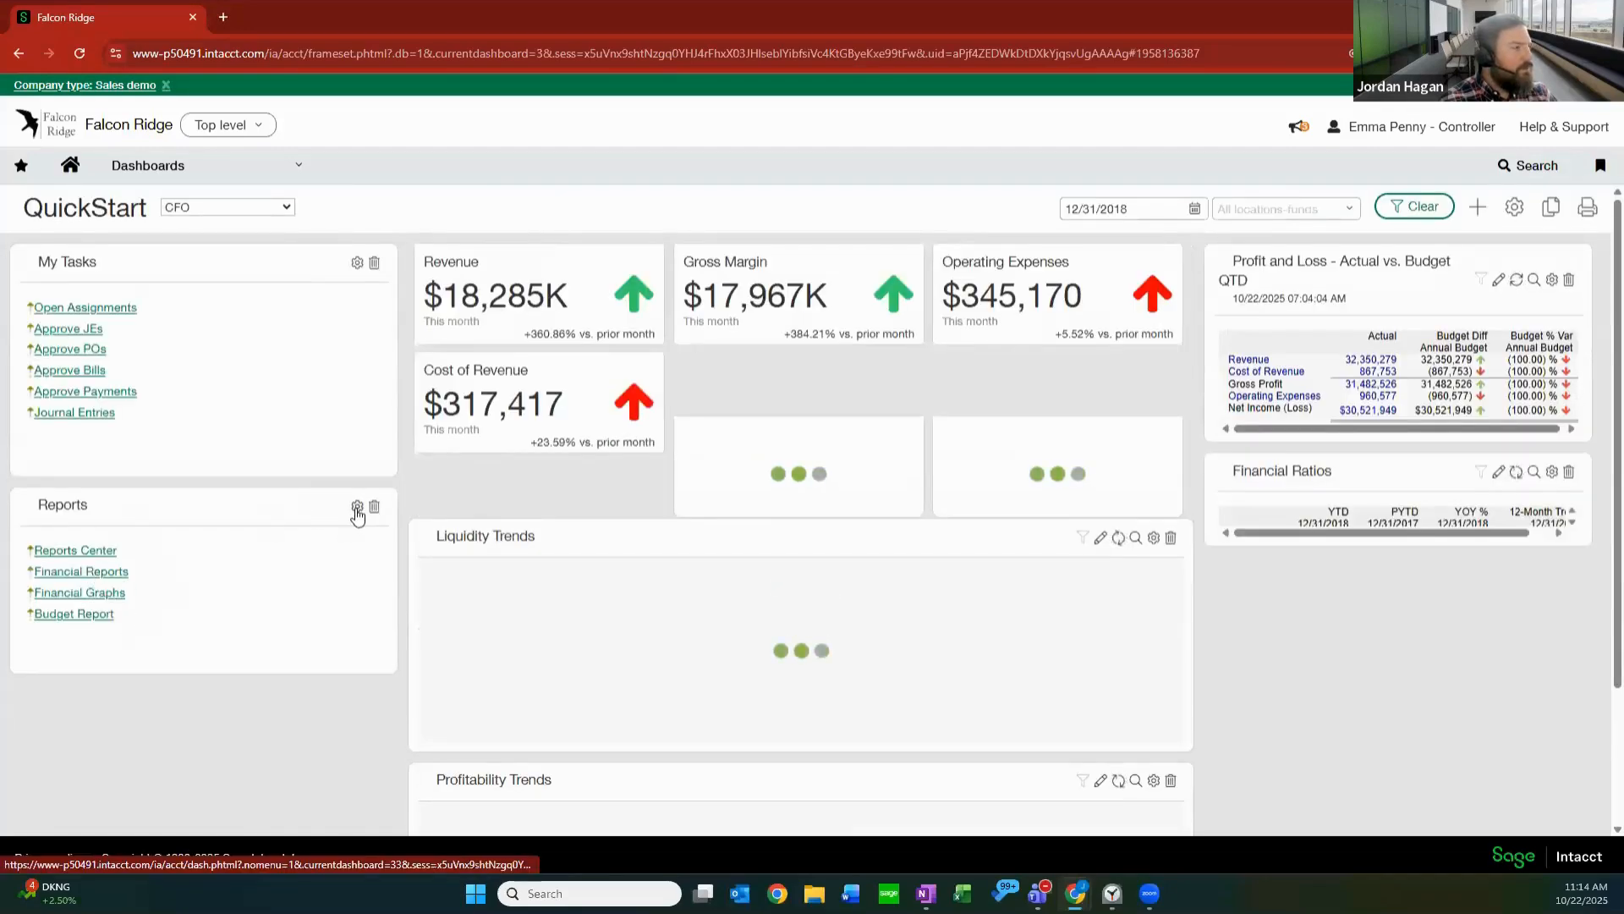
Reopen the Reports component's properties, set the Customer Aging Report link's menu to Customer-Investor aging--Customer-Investor aging report, and save.
{"action": "left_click", "coordinate": [357, 509]}
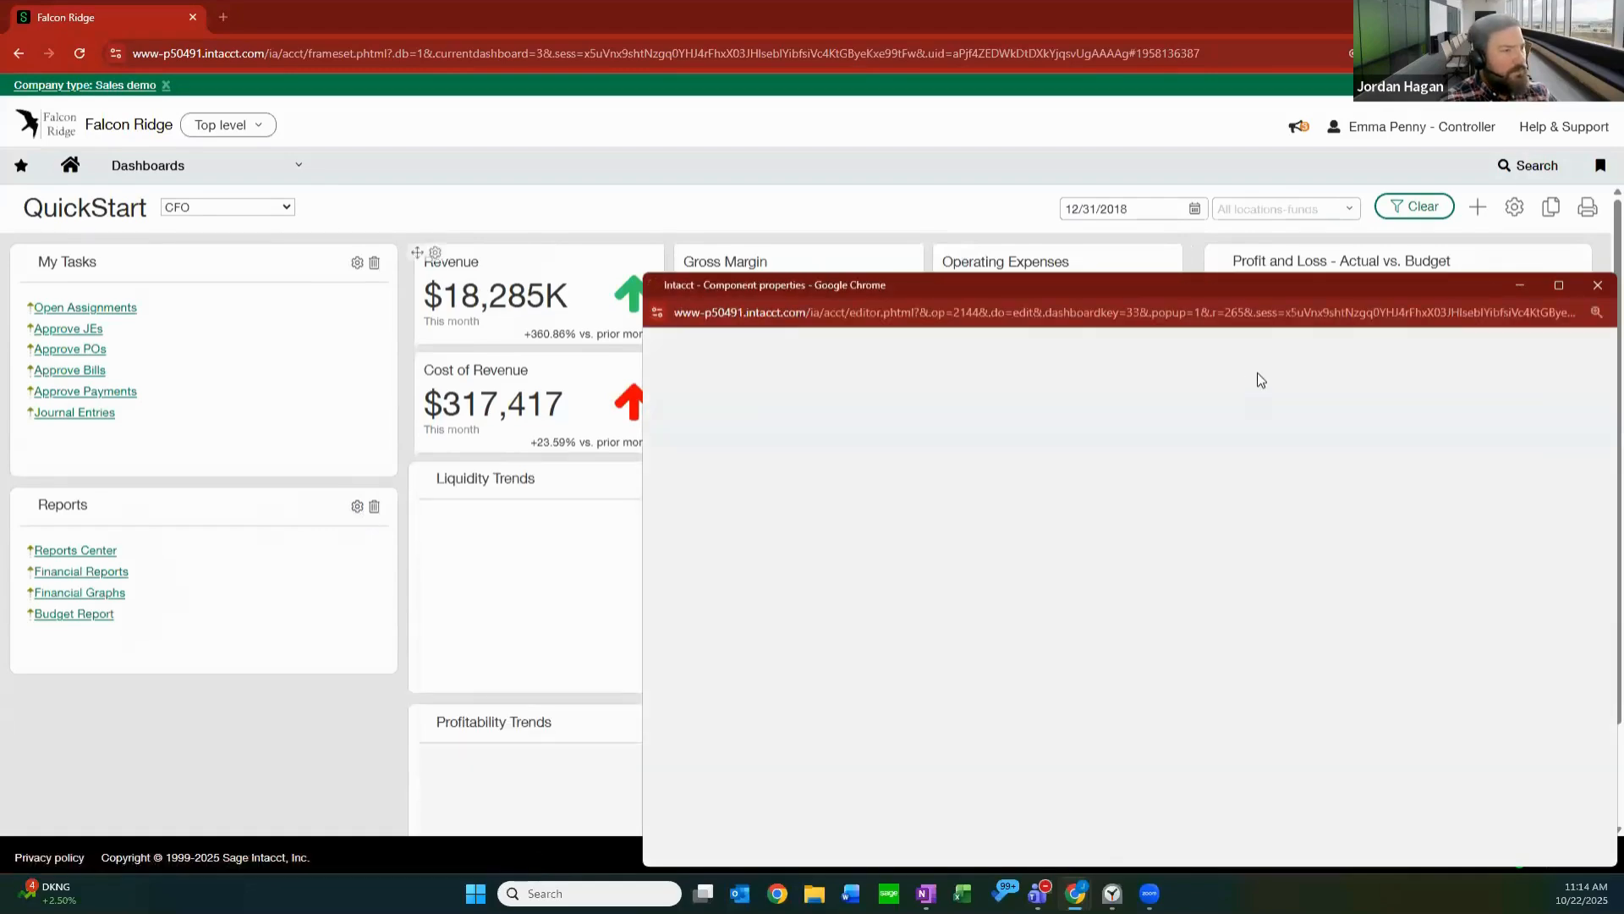
{"action": "left_click", "coordinate": [1561, 284]}
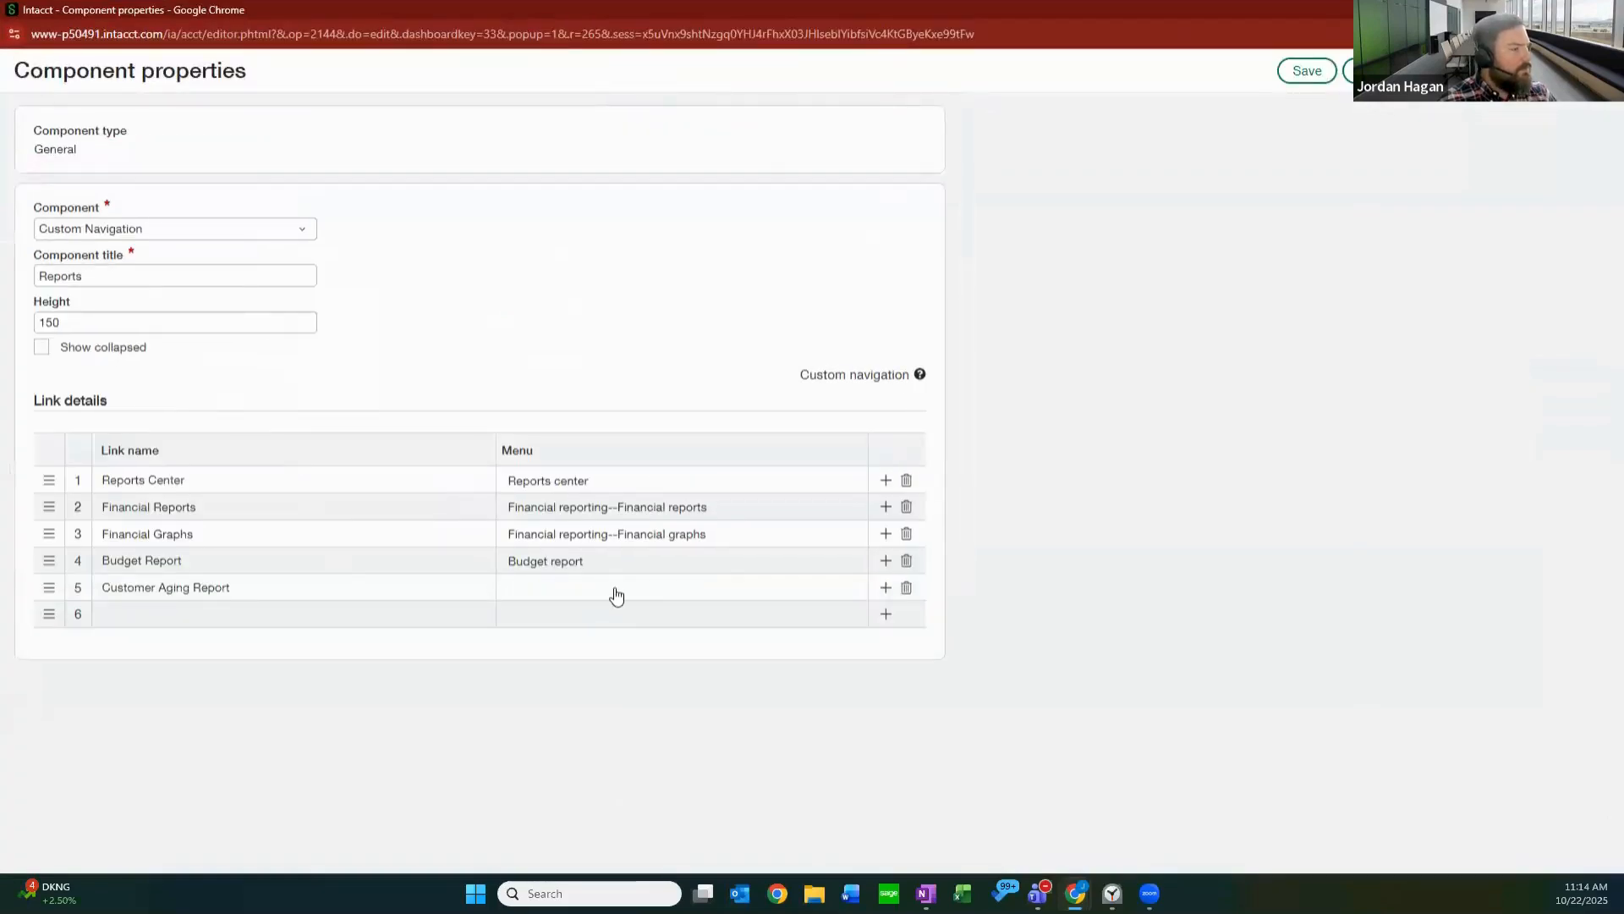
{"action": "left_click", "coordinate": [616, 596]}
{"action": "scroll", "coordinate": [739, 472], "scroll_direction": "down", "scroll_amount": 3}
{"action": "scroll", "coordinate": [725, 439], "scroll_direction": "up", "scroll_amount": 5}
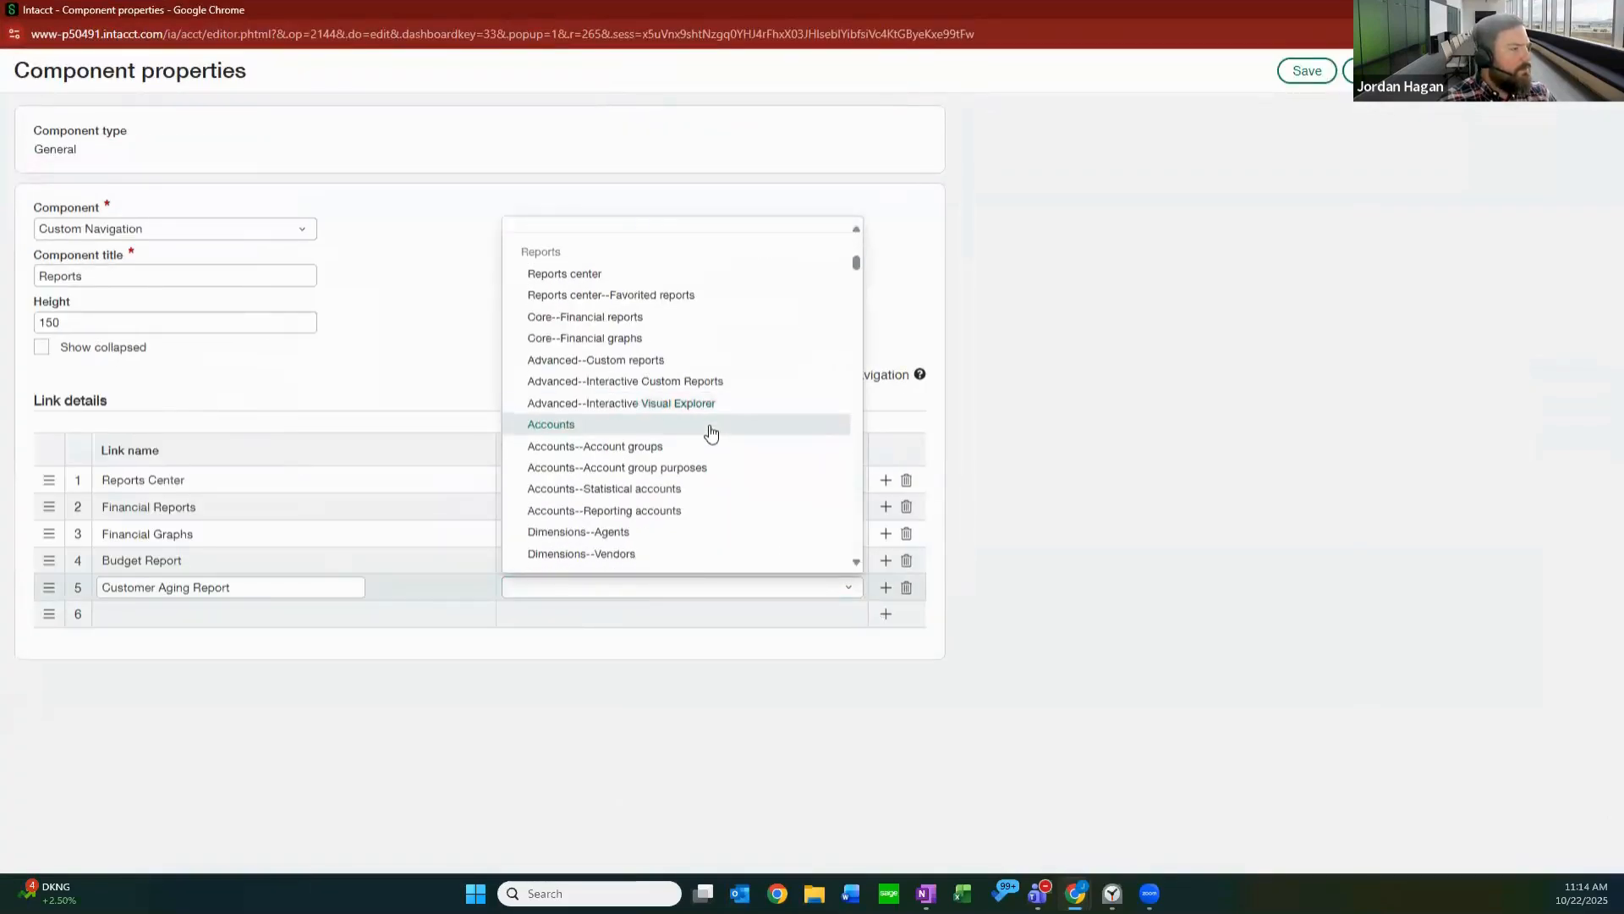
{"action": "scroll", "coordinate": [711, 433], "scroll_direction": "down", "scroll_amount": 15}
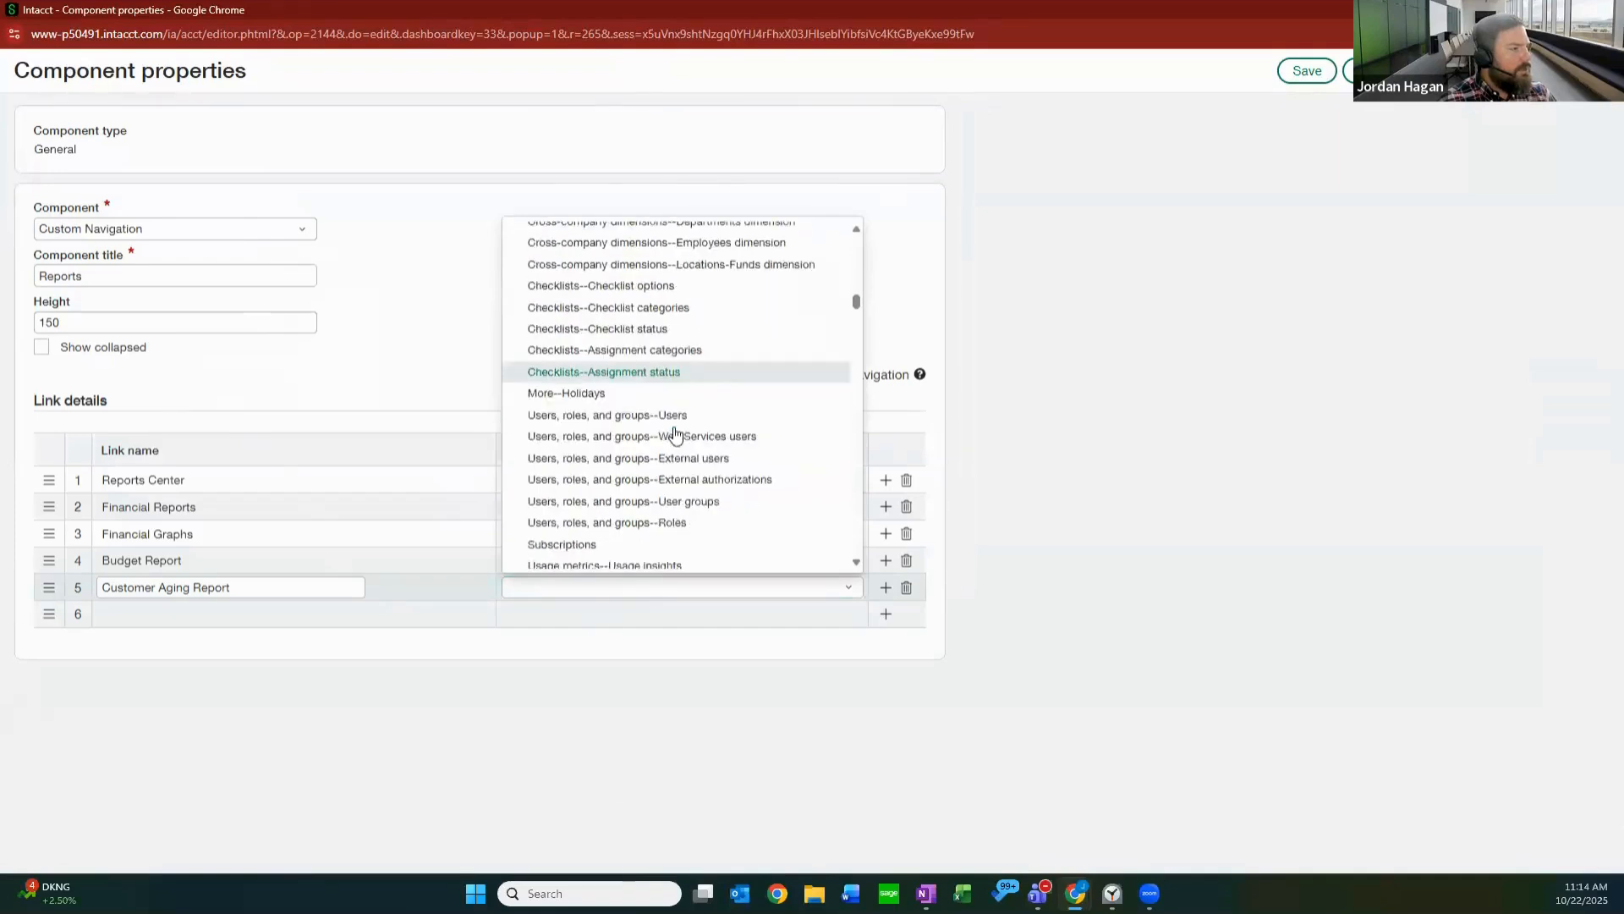
{"action": "scroll", "coordinate": [674, 434], "scroll_direction": "down", "scroll_amount": 20}
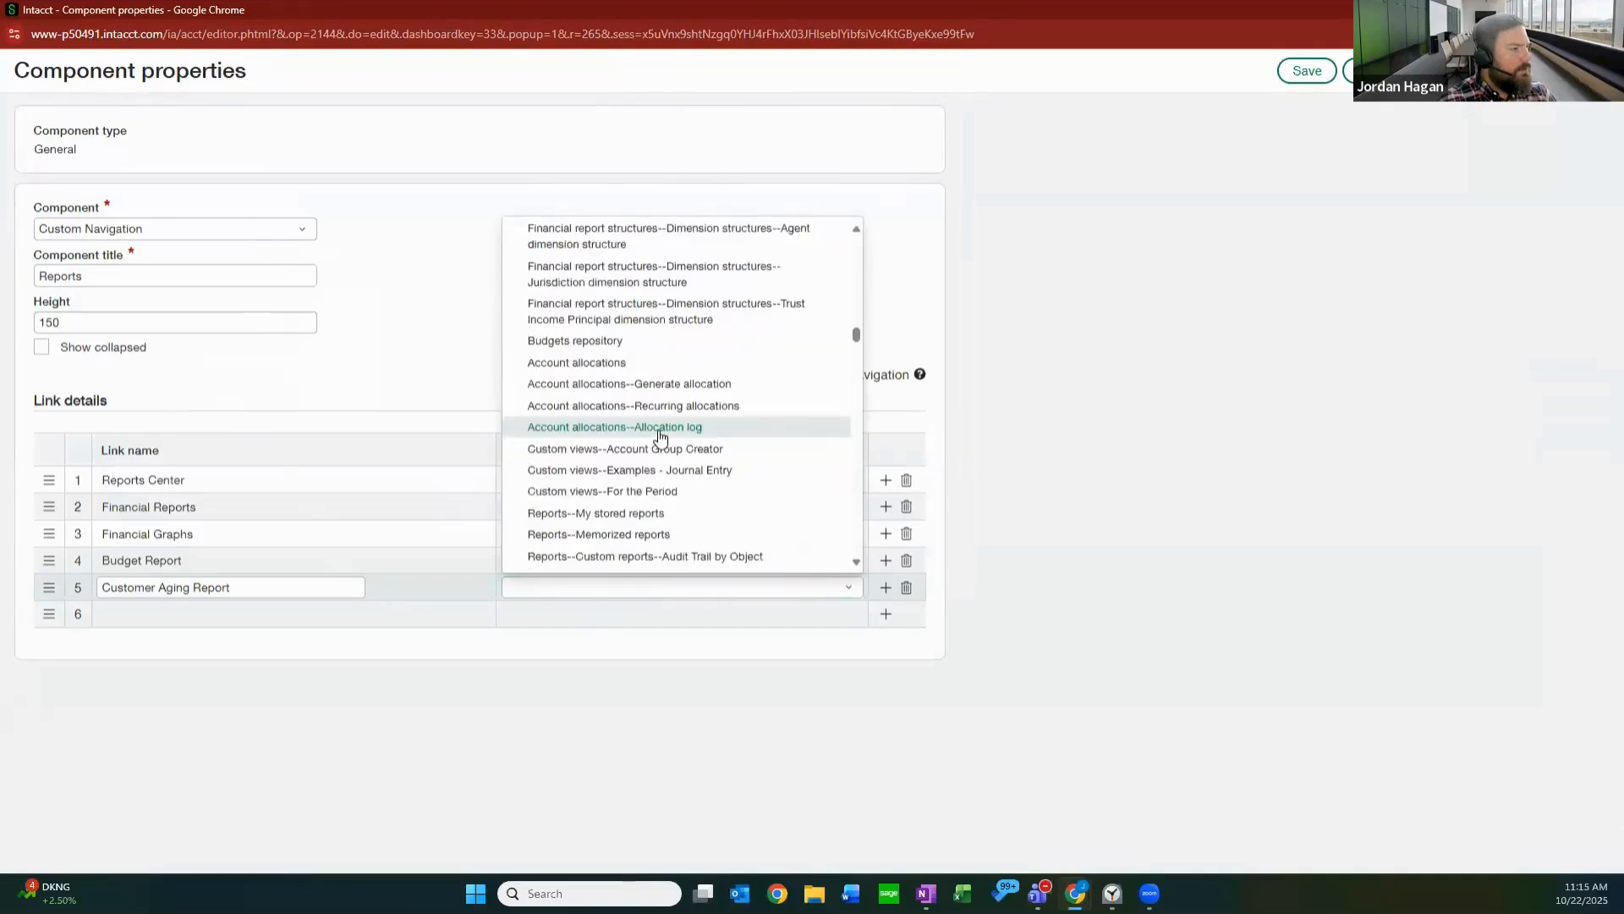
{"action": "scroll", "coordinate": [661, 435], "scroll_direction": "down", "scroll_amount": 20}
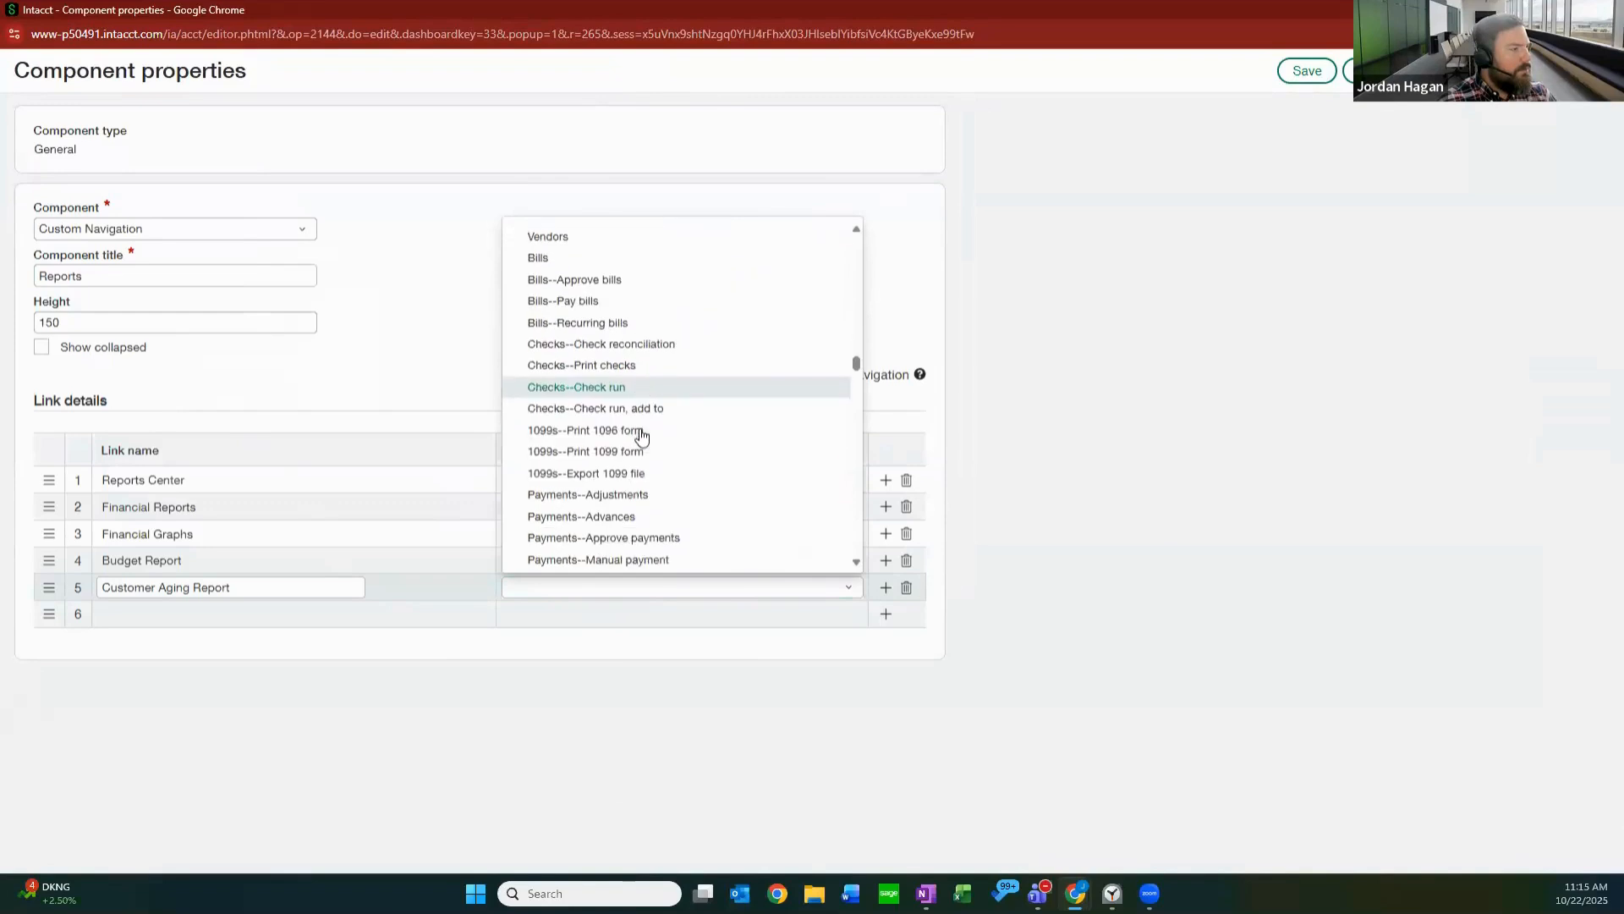
{"action": "scroll", "coordinate": [641, 436], "scroll_direction": "down", "scroll_amount": 20}
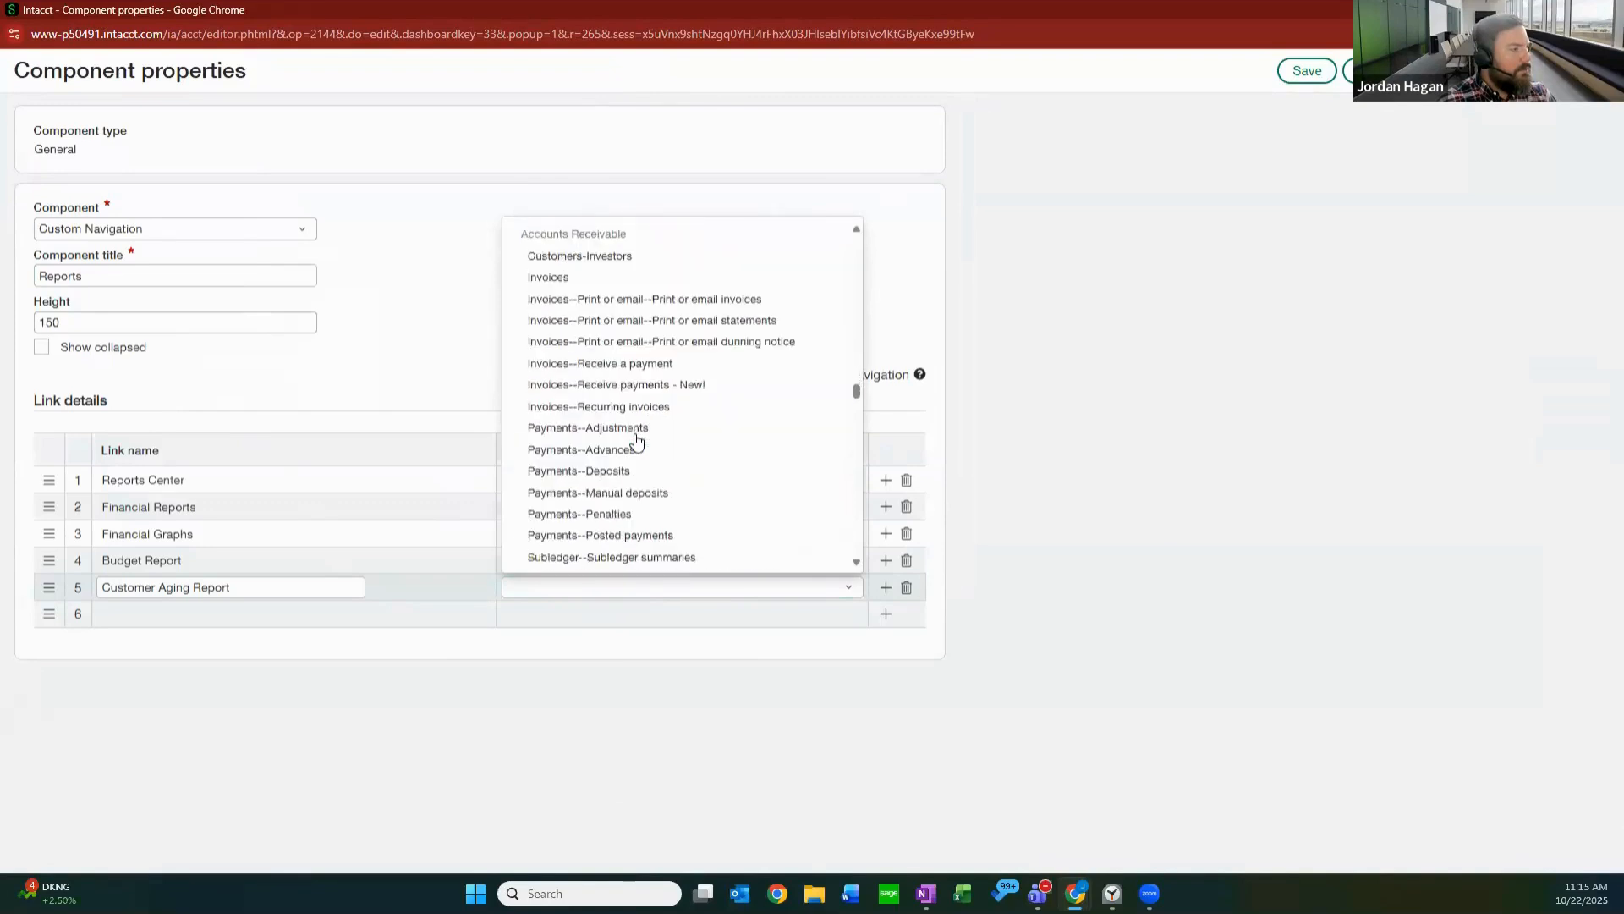
{"action": "scroll", "coordinate": [643, 444], "scroll_direction": "down", "scroll_amount": 5}
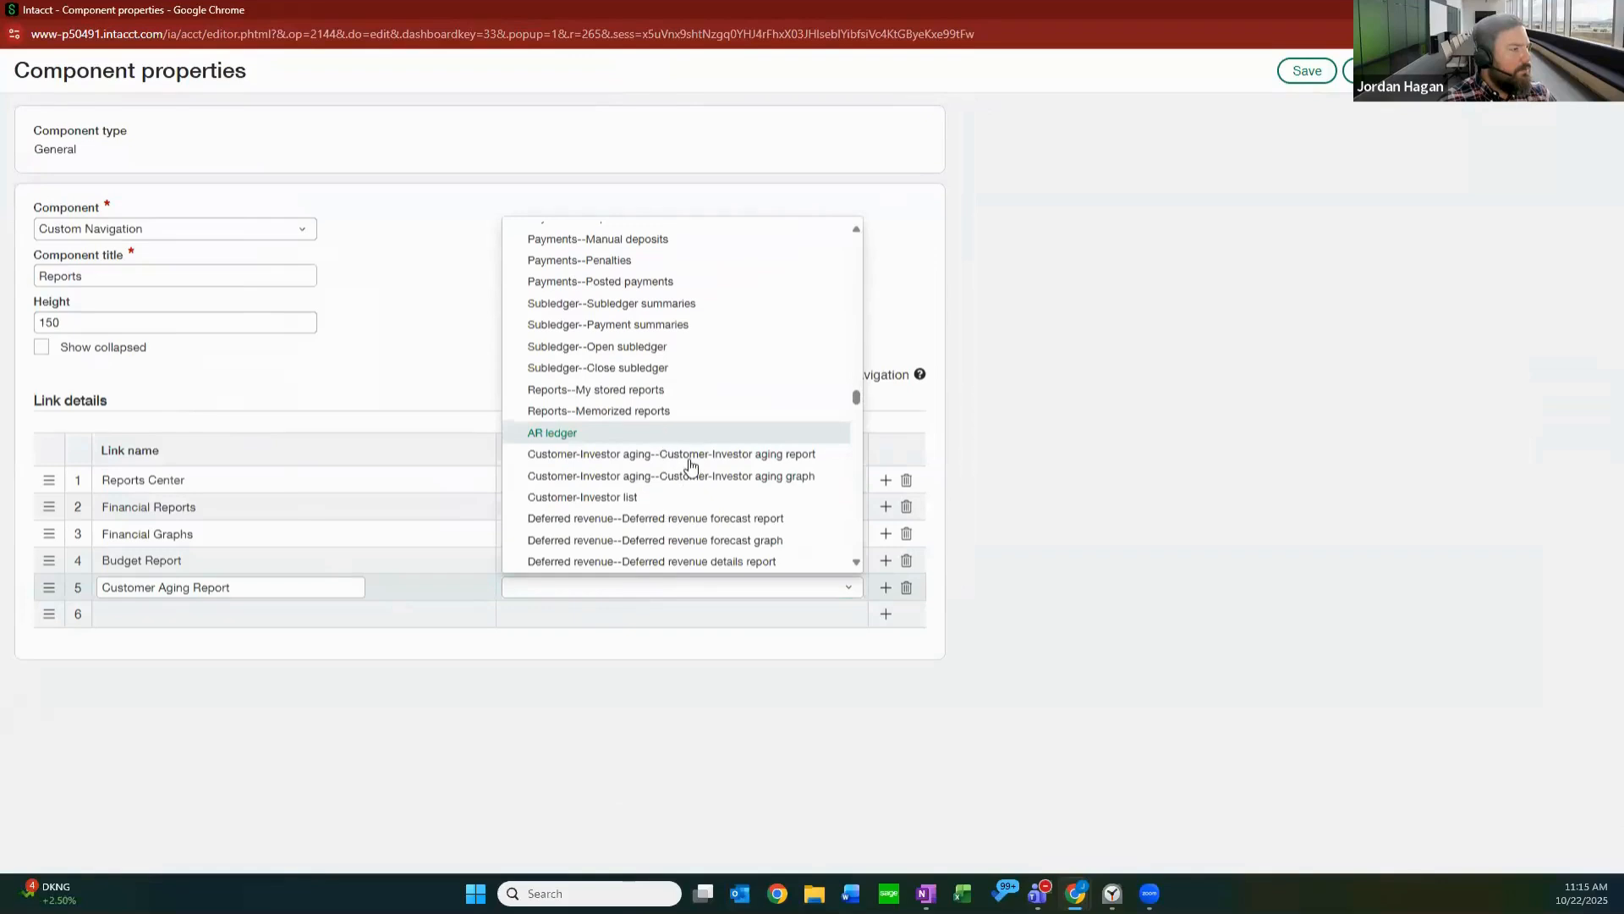
{"action": "left_click", "coordinate": [687, 455]}
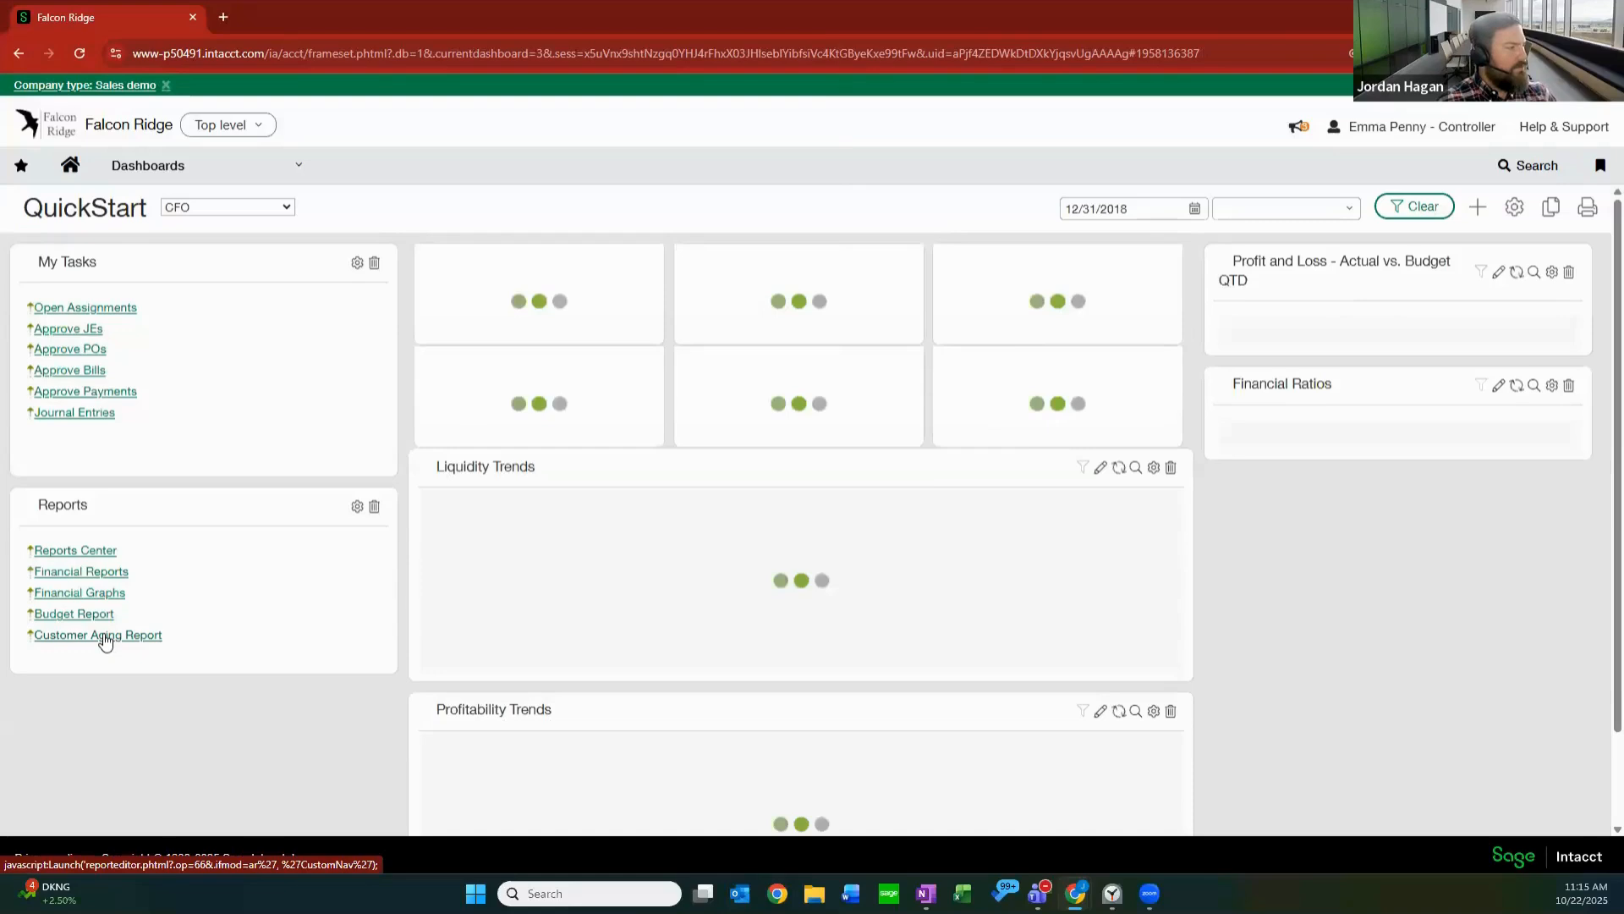
Run the Customer-Investor aging report from the new Customer Aging Report link, examine it full-size, and return to the dashboard.
{"action": "left_click", "coordinate": [101, 636]}
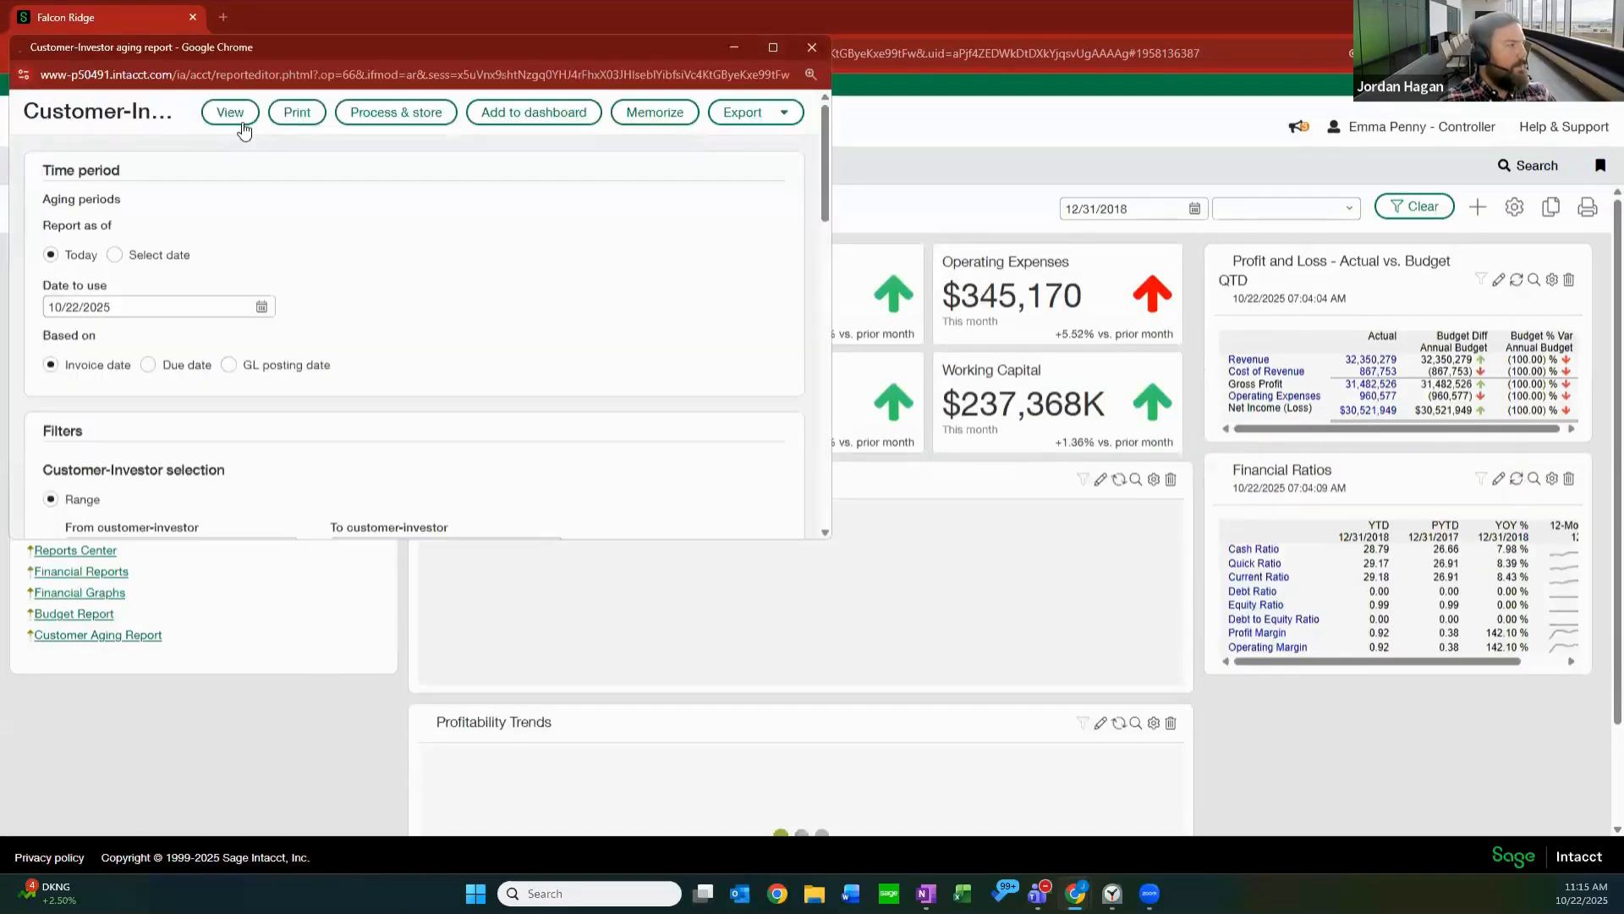
{"action": "left_click", "coordinate": [230, 117]}
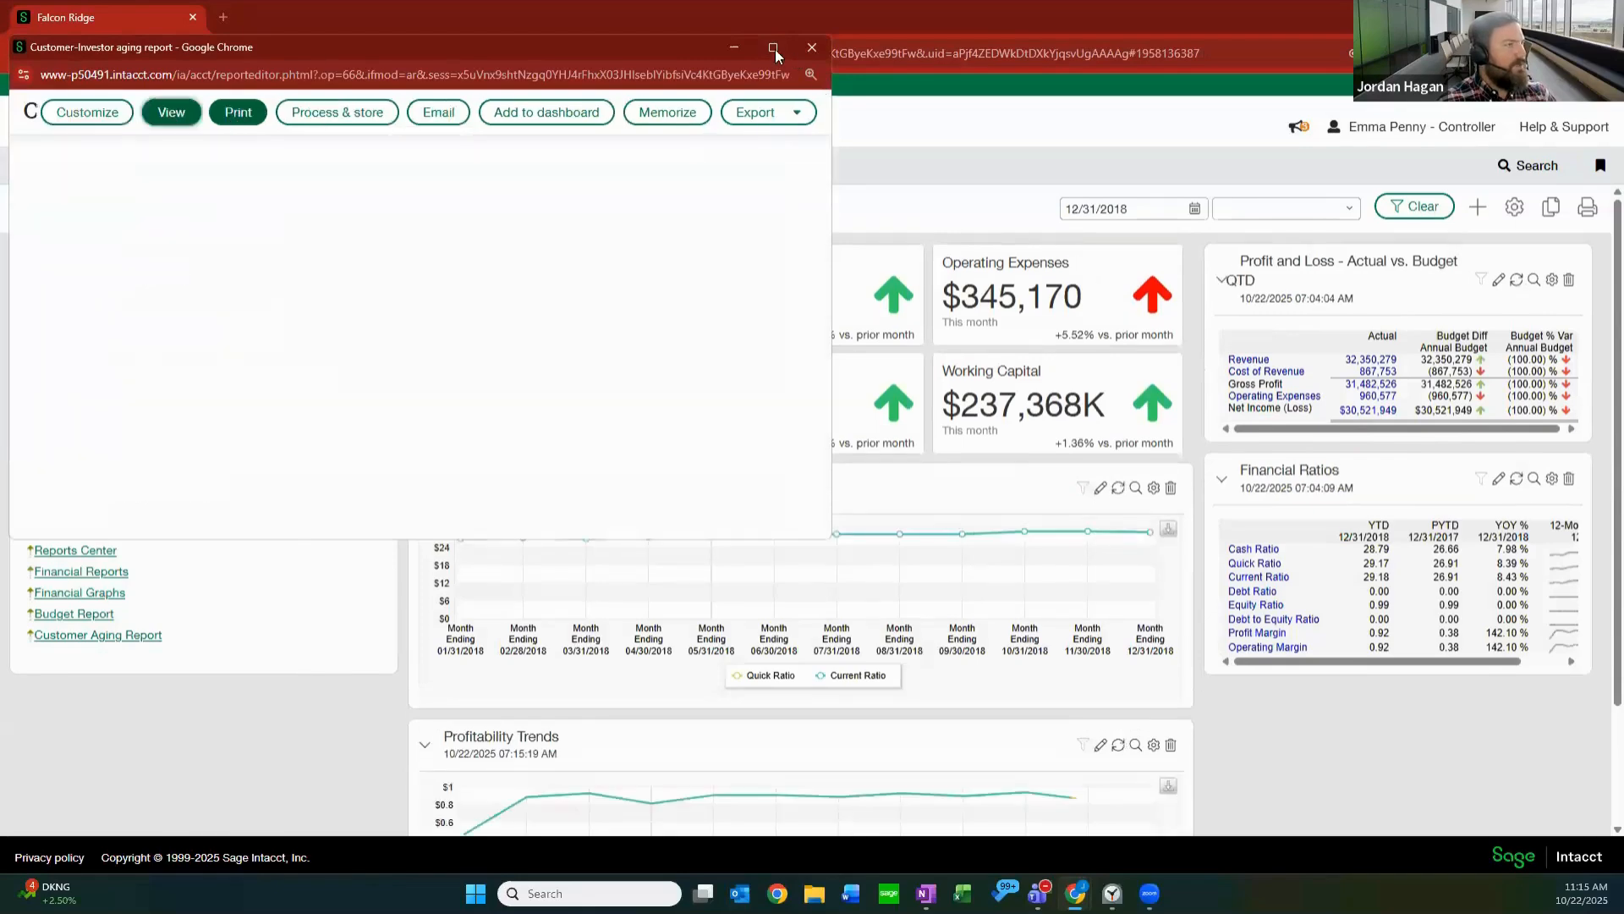
{"action": "mouse_move", "coordinate": [775, 49]}
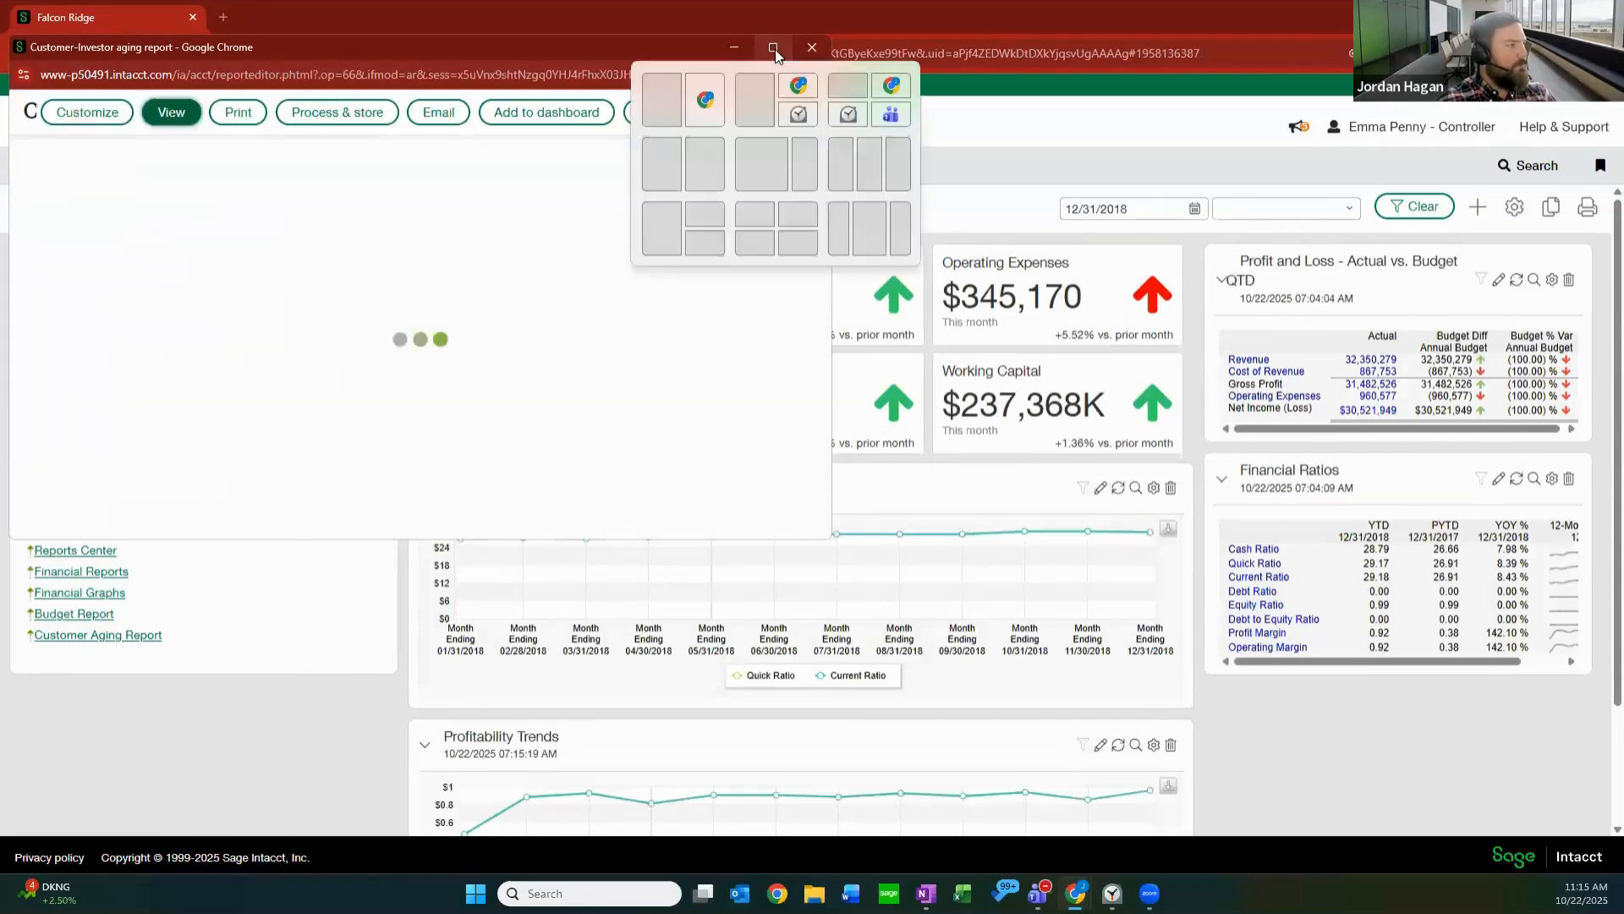
{"action": "left_click", "coordinate": [773, 47]}
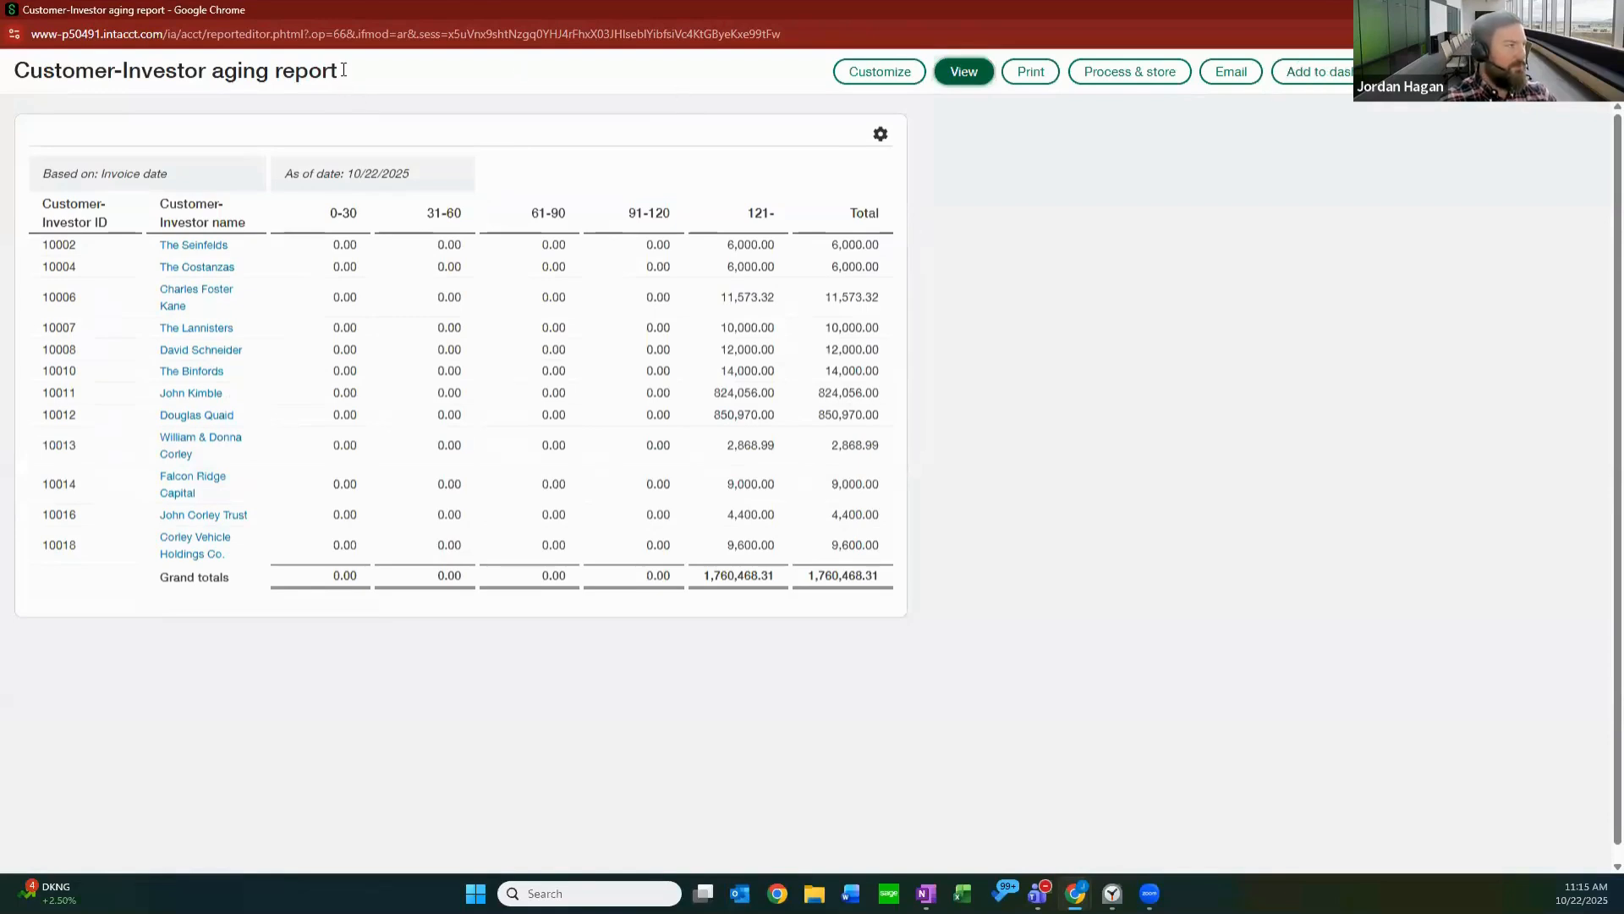
{"action": "left_click_drag", "start_coordinate": [75, 72], "coordinate": [1334, 87]}
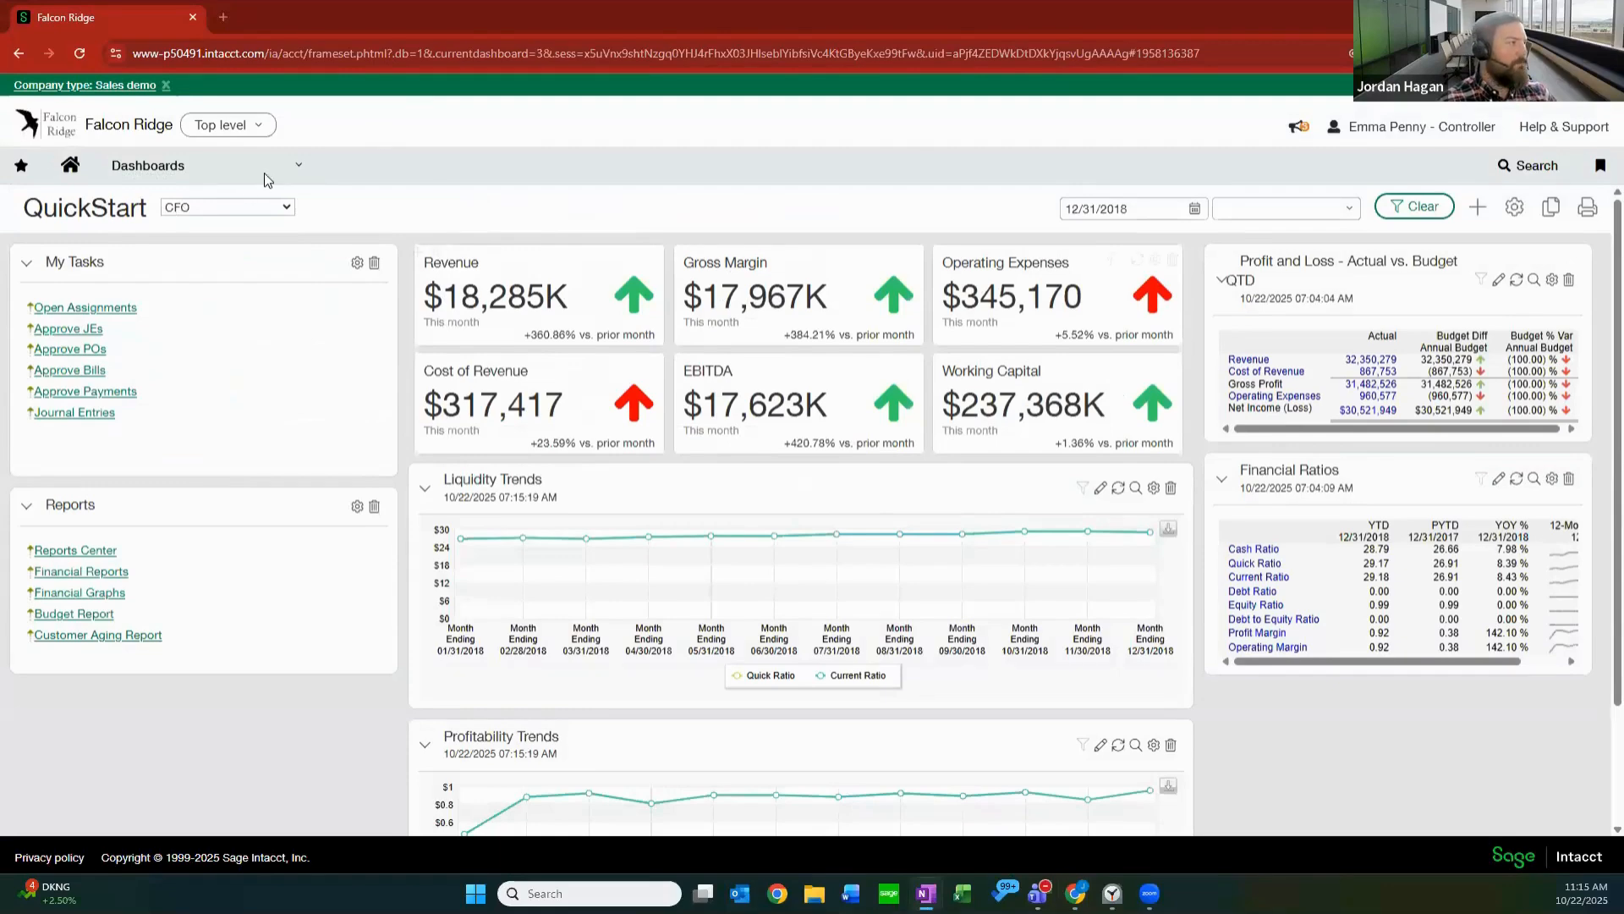
Switch the QuickStart dashboard from CFO to Dept Mgr - Support and review the list of available role views.
{"action": "left_click", "coordinate": [262, 205]}
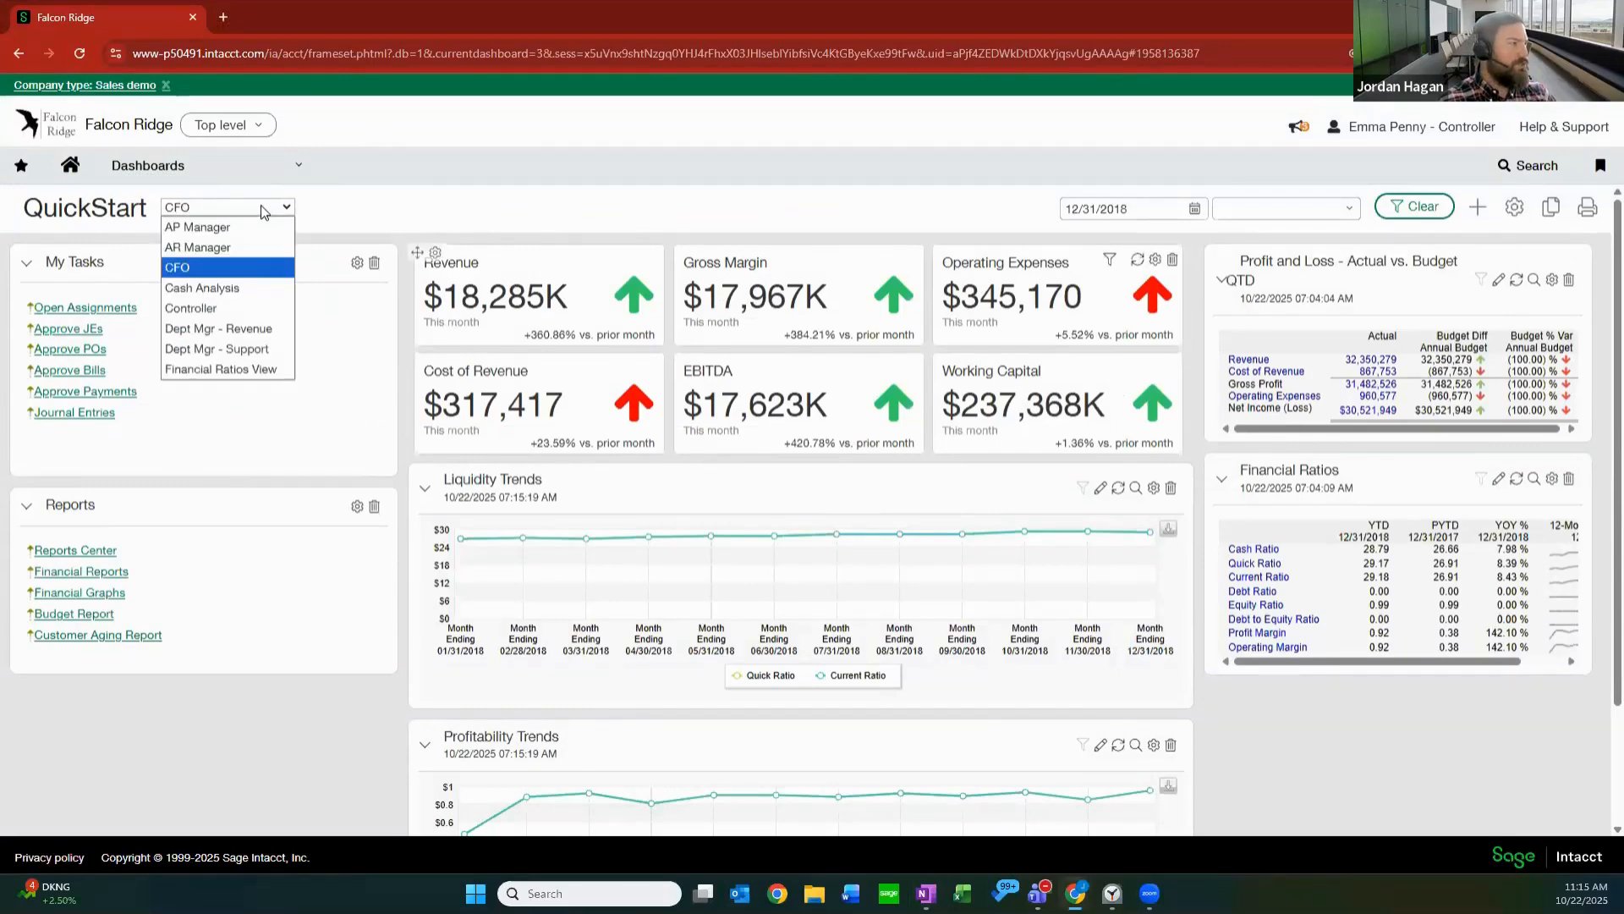
{"action": "left_click", "coordinate": [248, 348]}
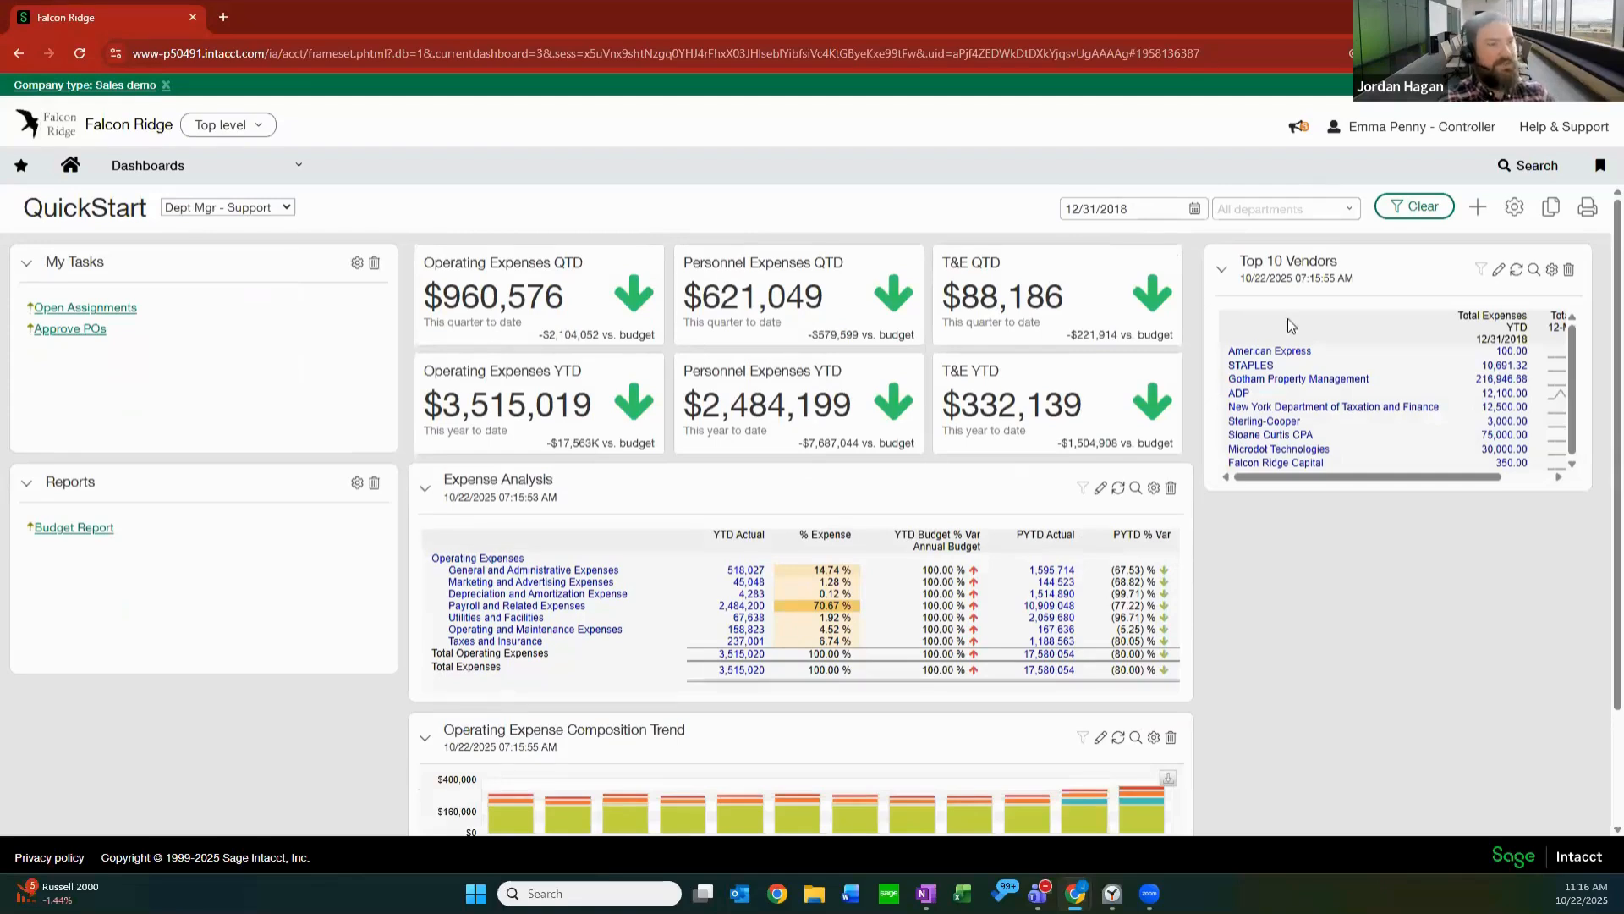
{"action": "left_click", "coordinate": [233, 206]}
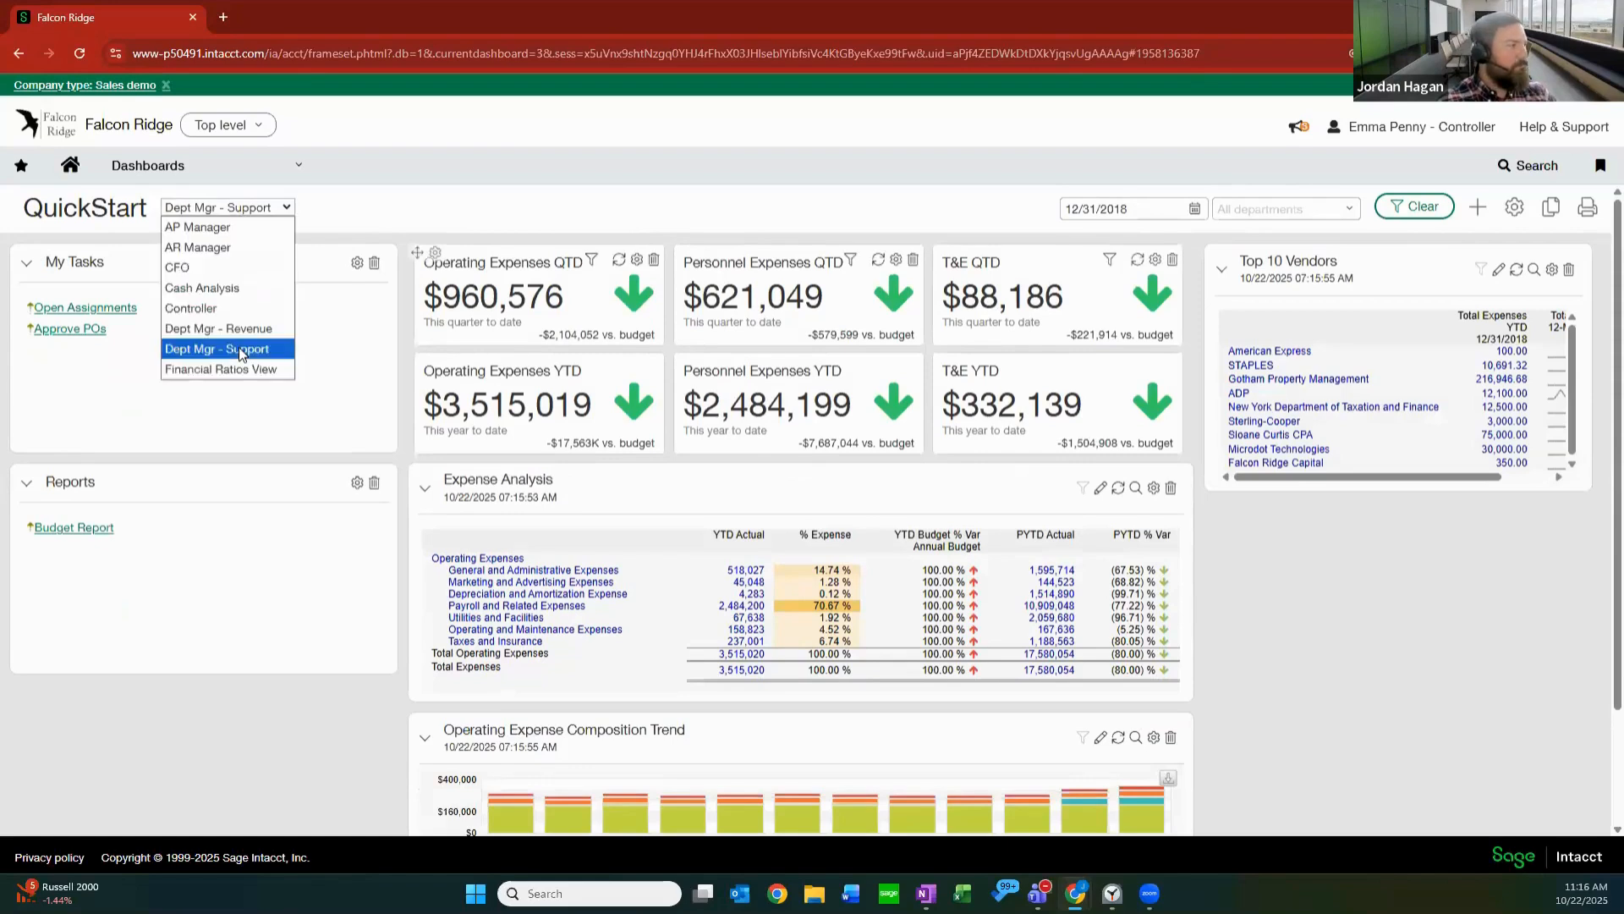
{"action": "left_click", "coordinate": [201, 211]}
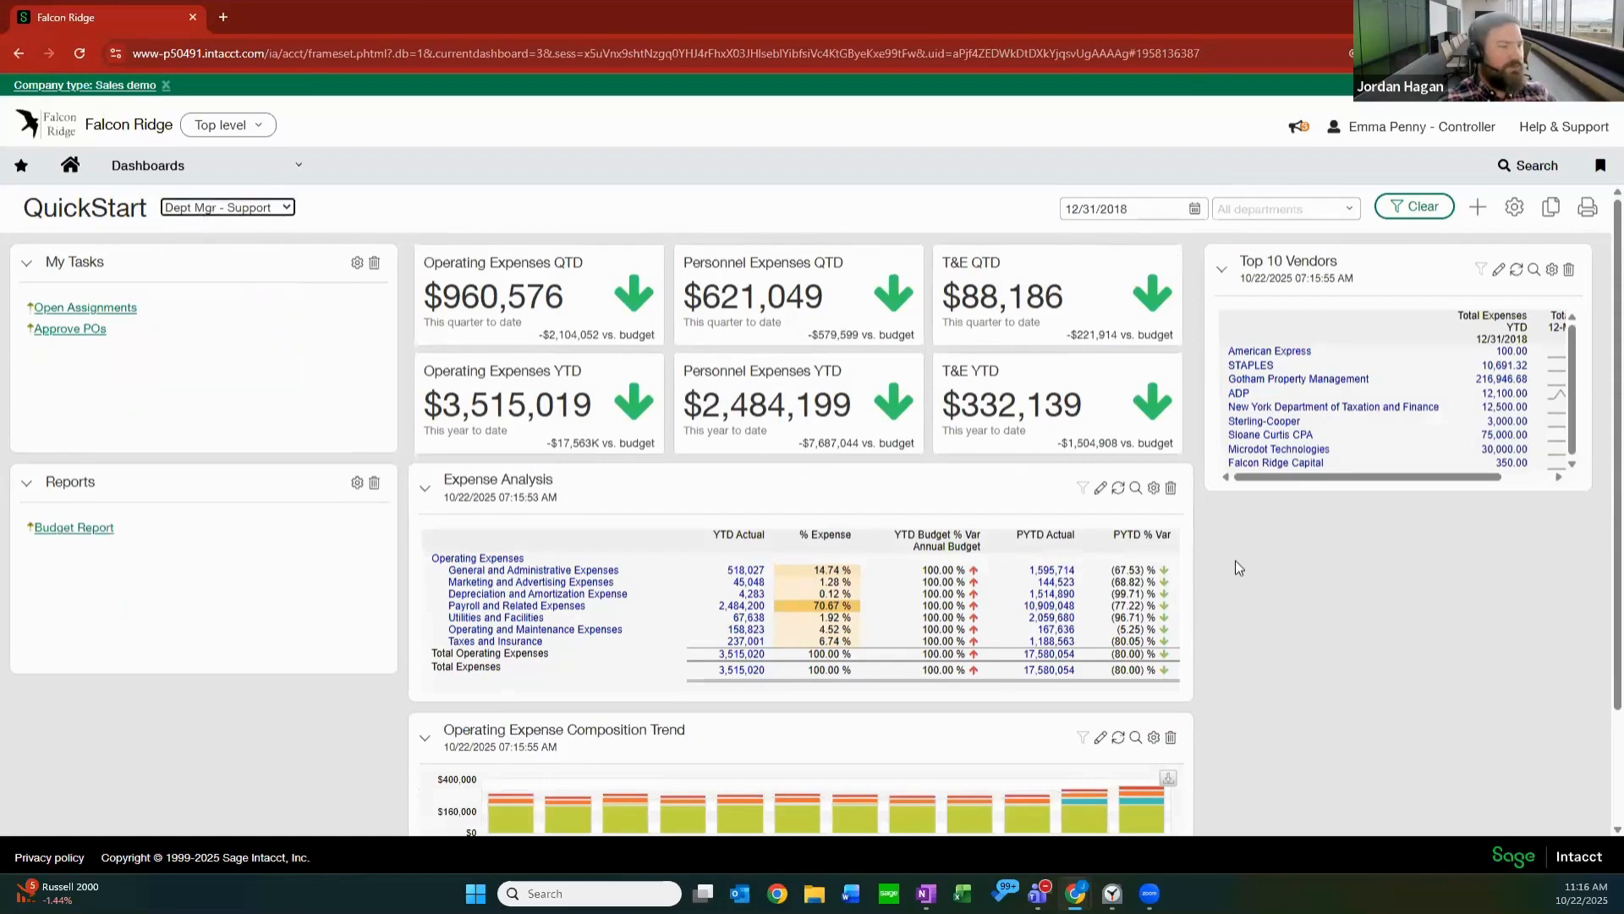
Start adding a dashboard component of type Report, keeping Financial report as its source.
{"action": "left_click", "coordinate": [1478, 210]}
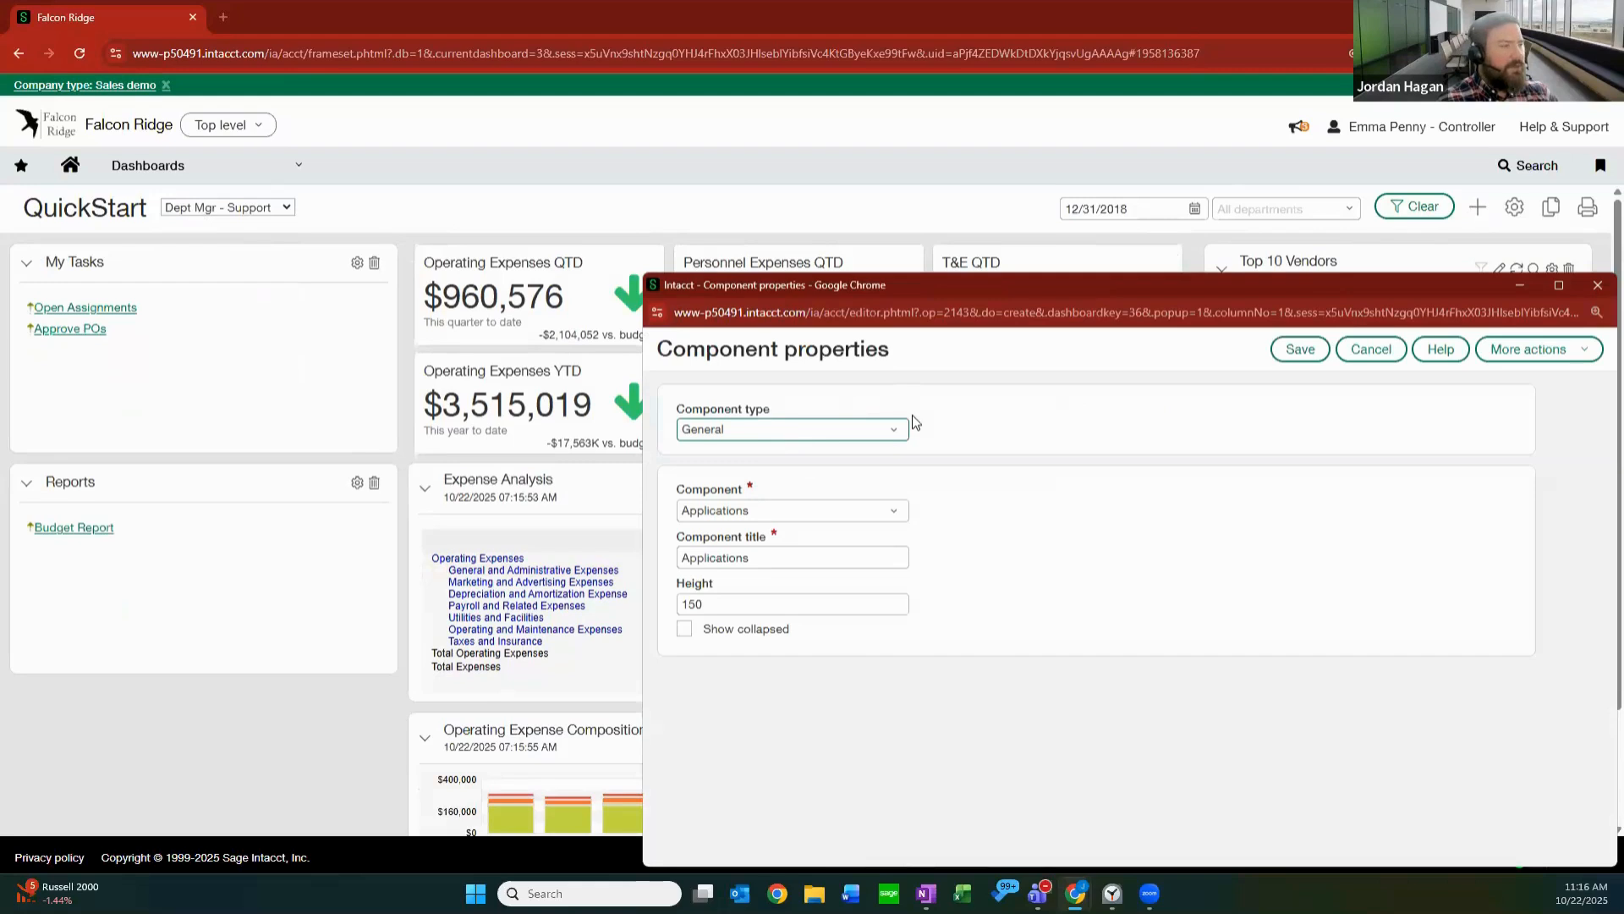
{"action": "left_click", "coordinate": [887, 440]}
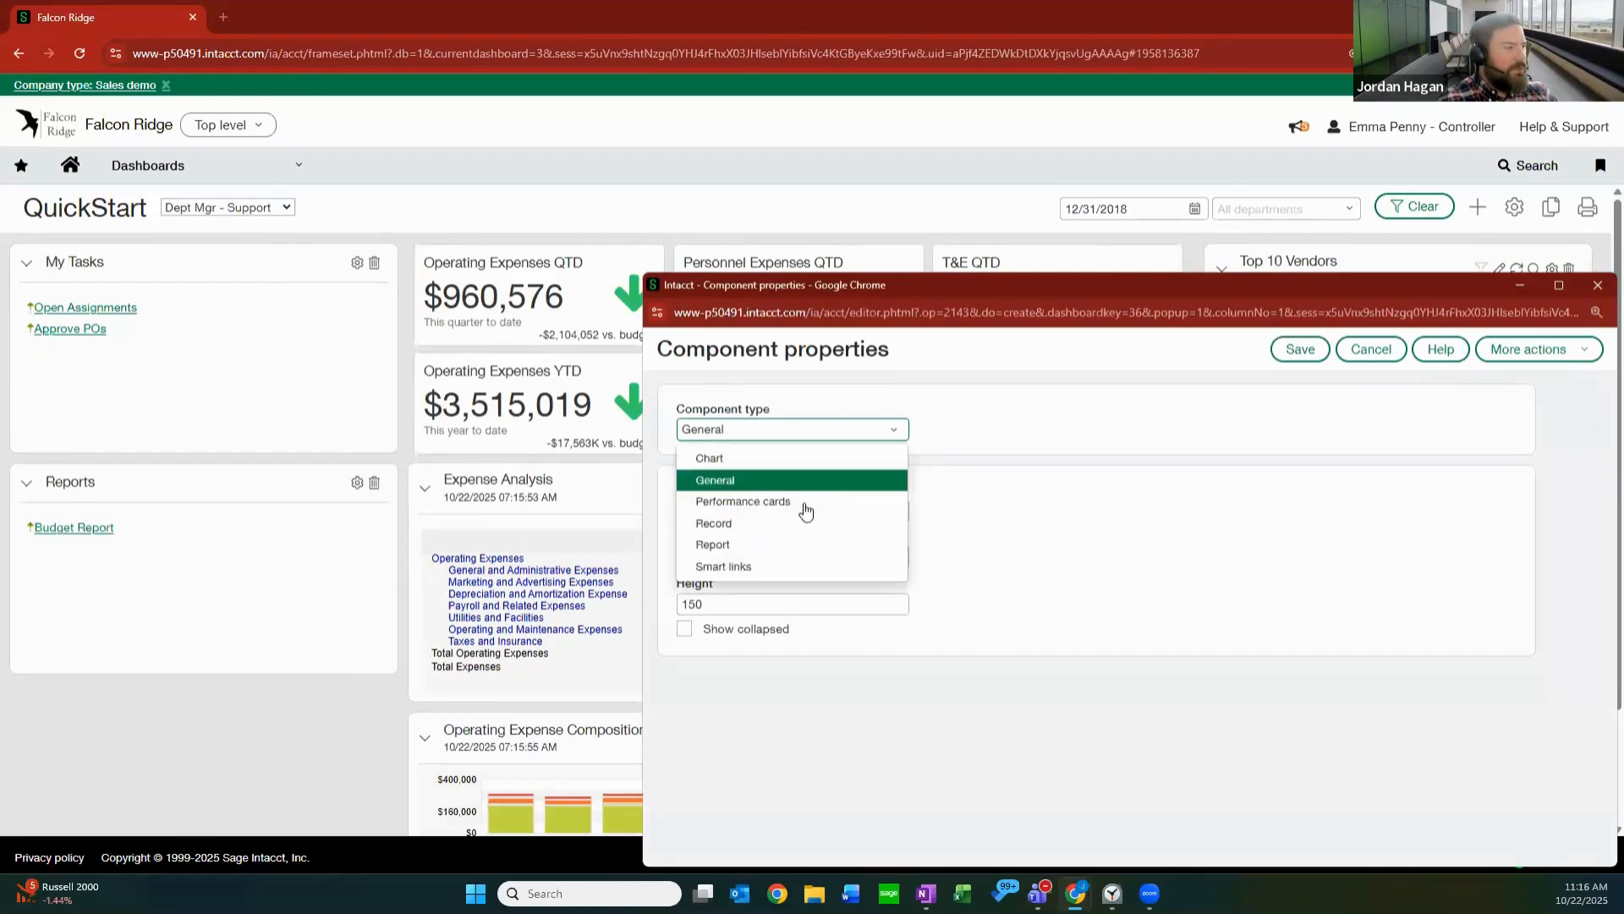
{"action": "left_click", "coordinate": [755, 544]}
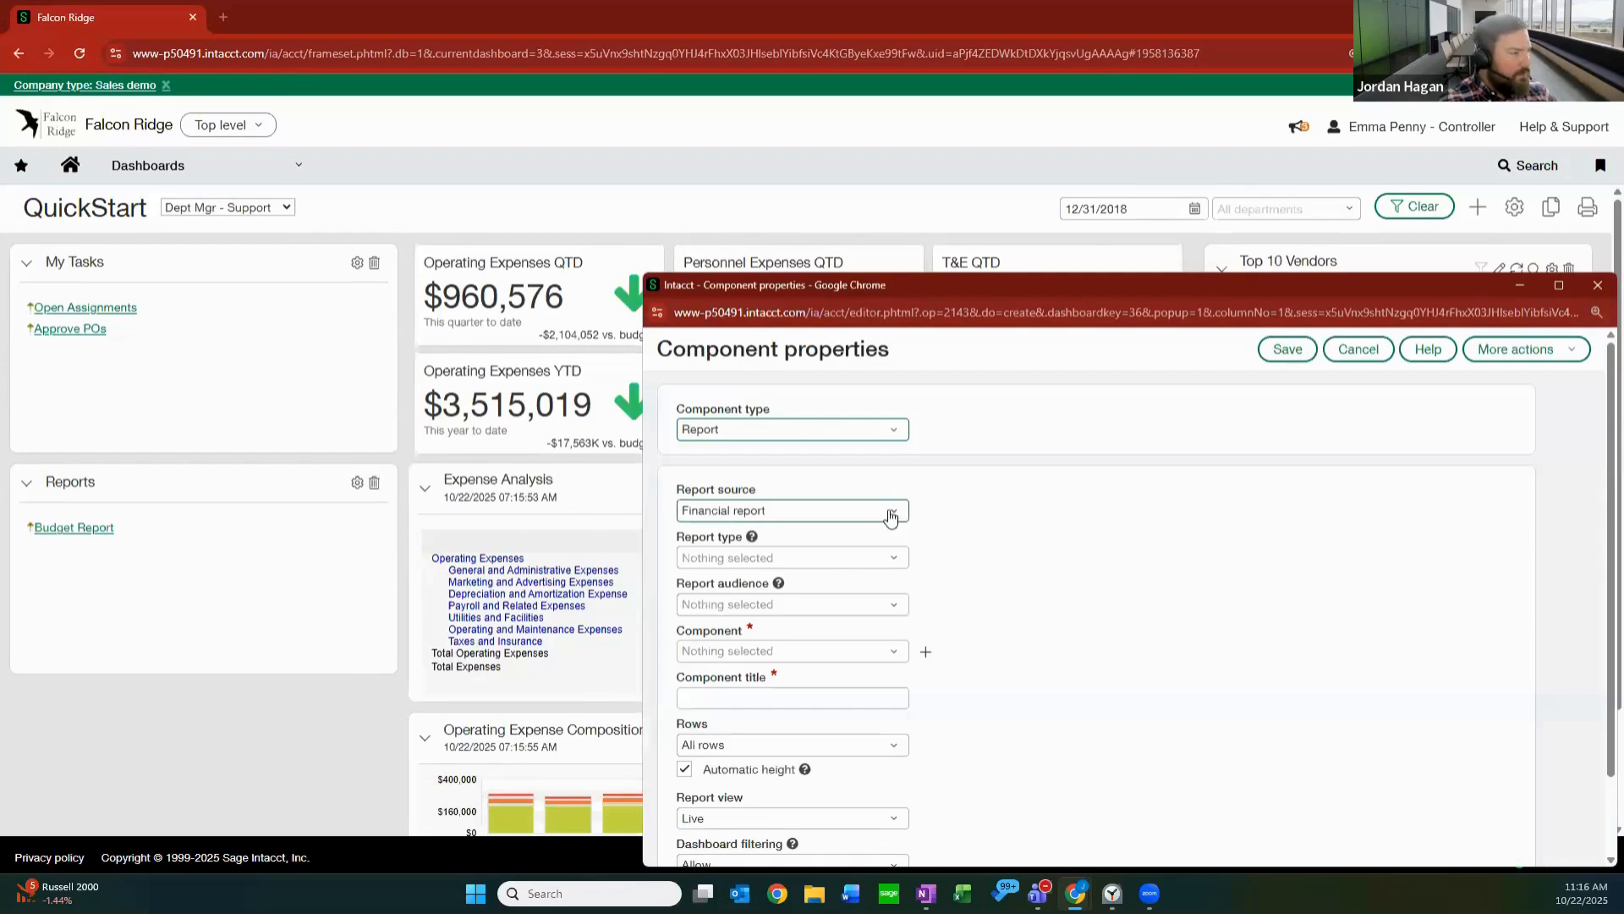
{"action": "left_click", "coordinate": [890, 516]}
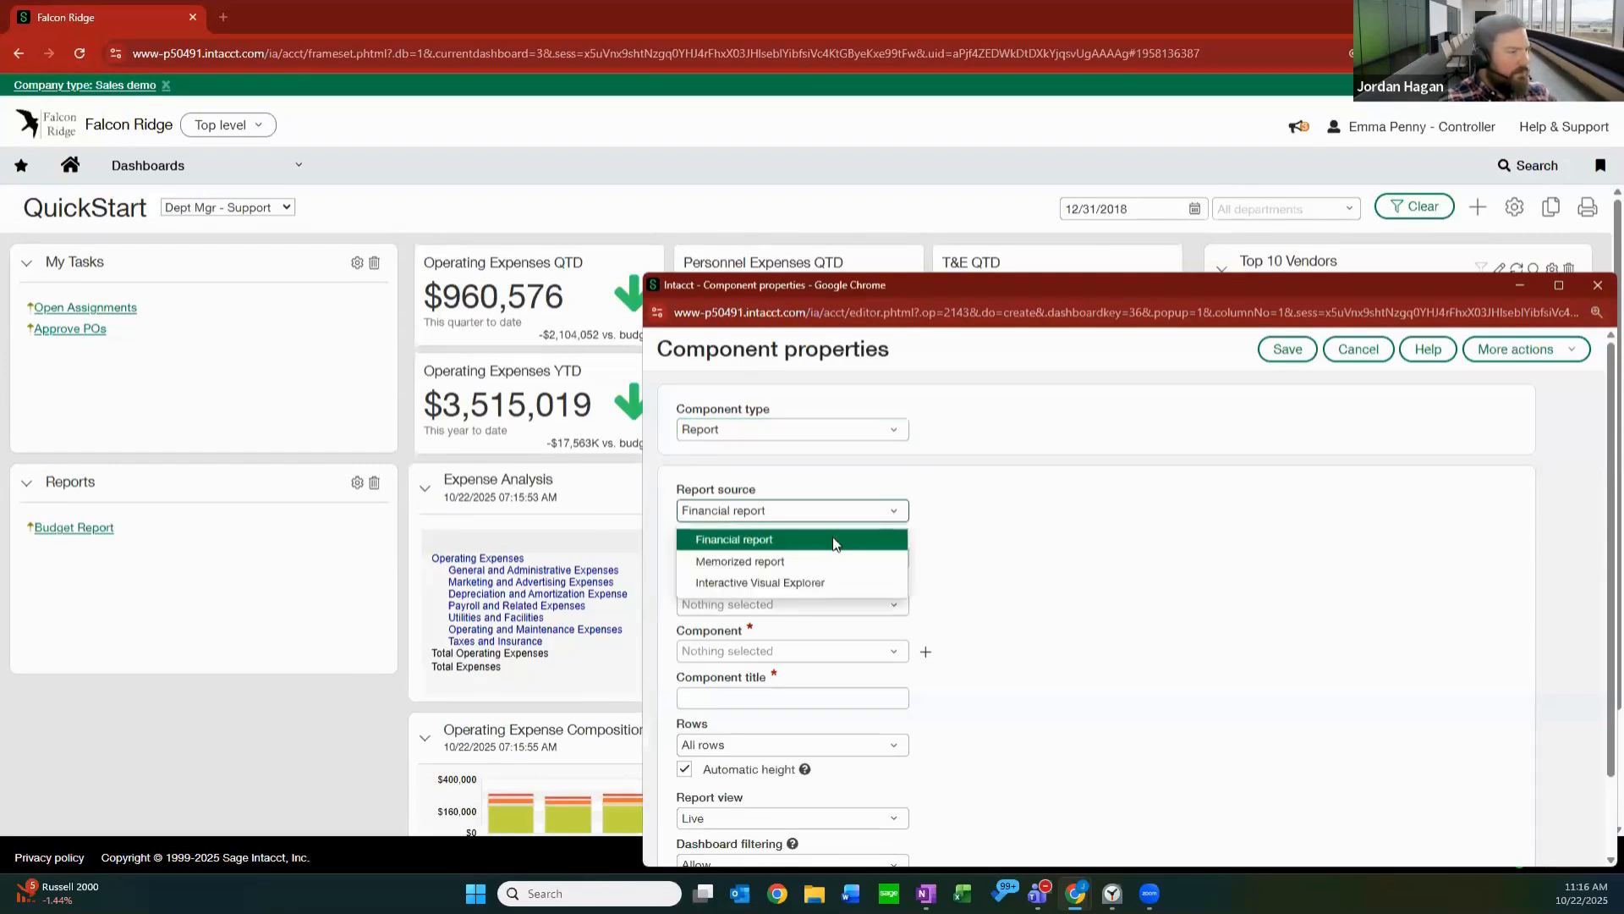
{"action": "left_click", "coordinate": [898, 602]}
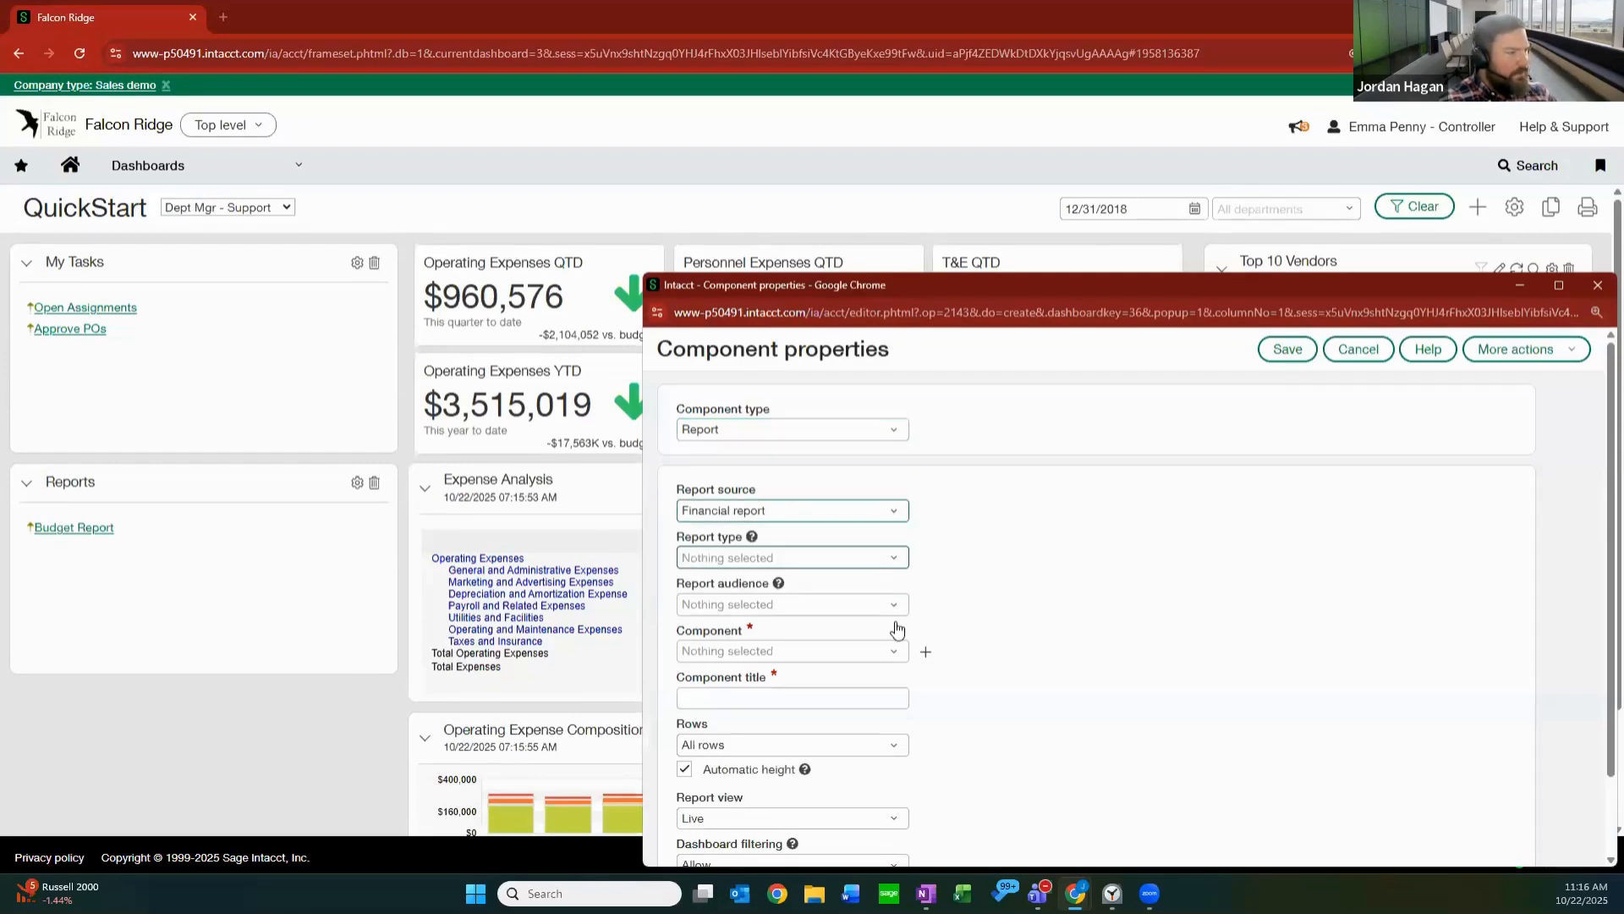
Look through the financial reports available for the new component, including the Profit and Loss variants.
{"action": "left_click", "coordinate": [892, 651]}
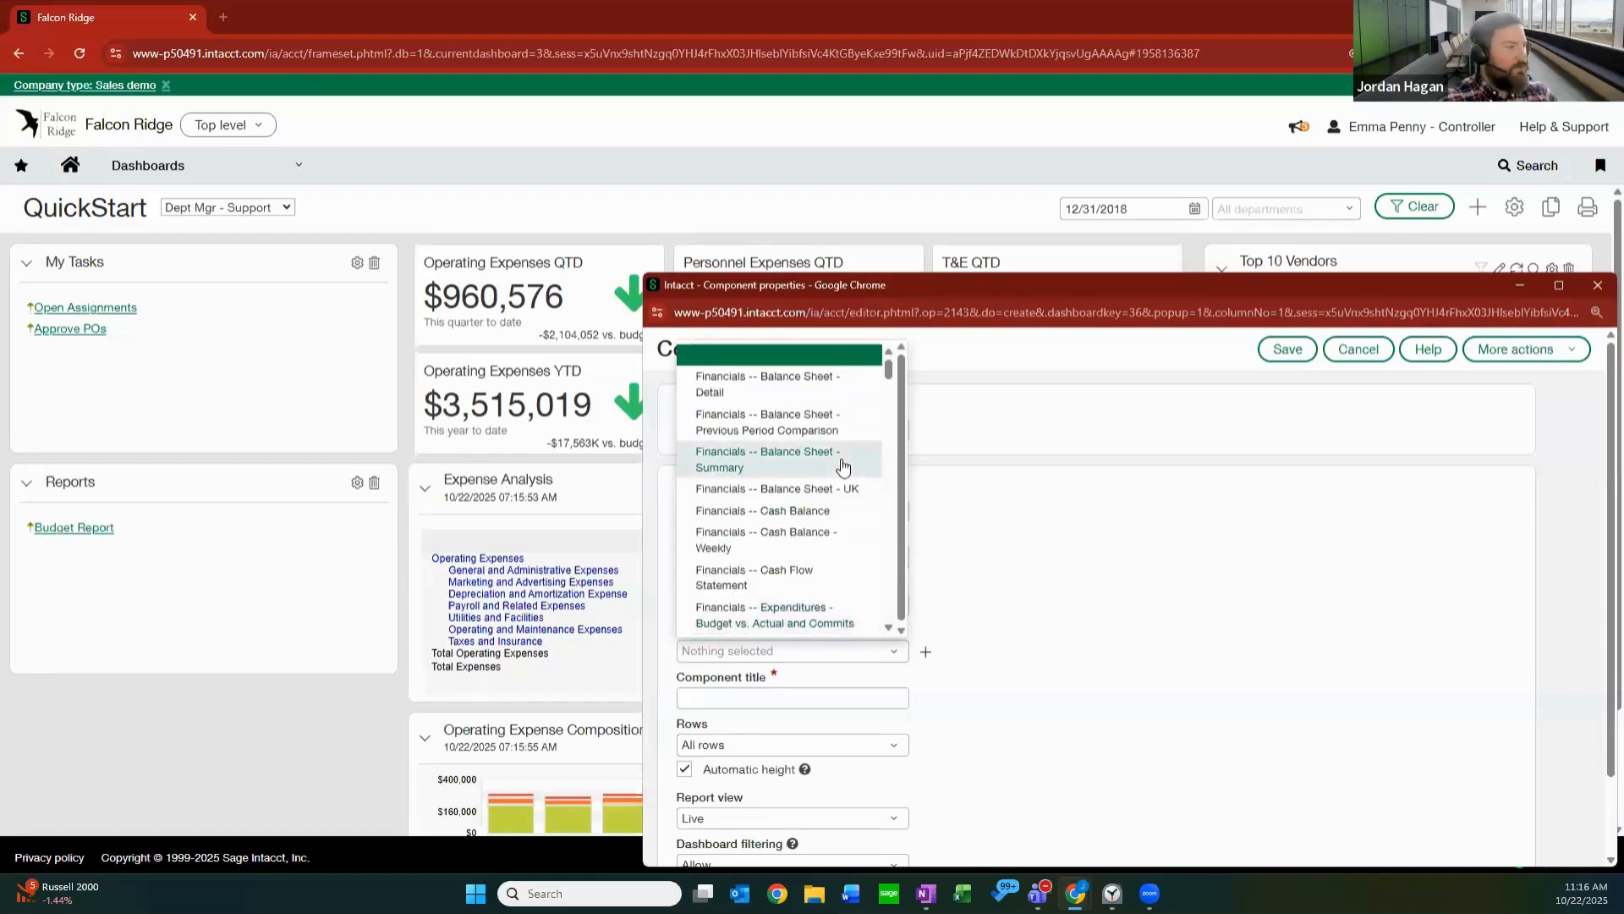
{"action": "scroll", "coordinate": [883, 448], "scroll_direction": "down", "scroll_amount": 3}
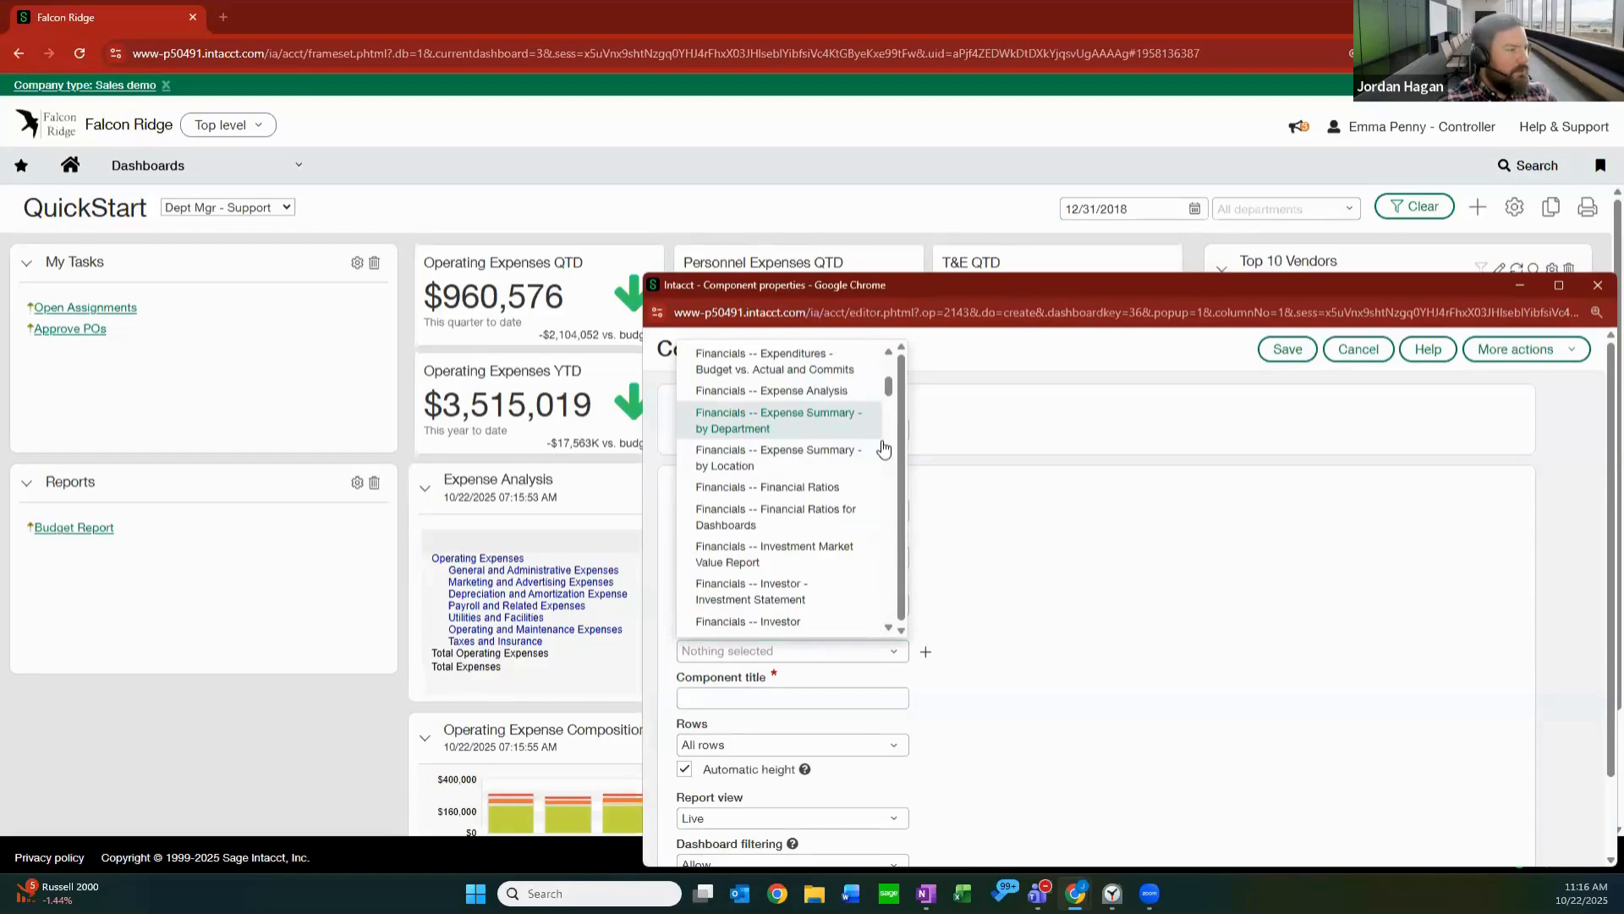
{"action": "scroll", "coordinate": [883, 448], "scroll_direction": "down", "scroll_amount": 3}
{"action": "scroll", "coordinate": [803, 478], "scroll_direction": "down", "scroll_amount": 3}
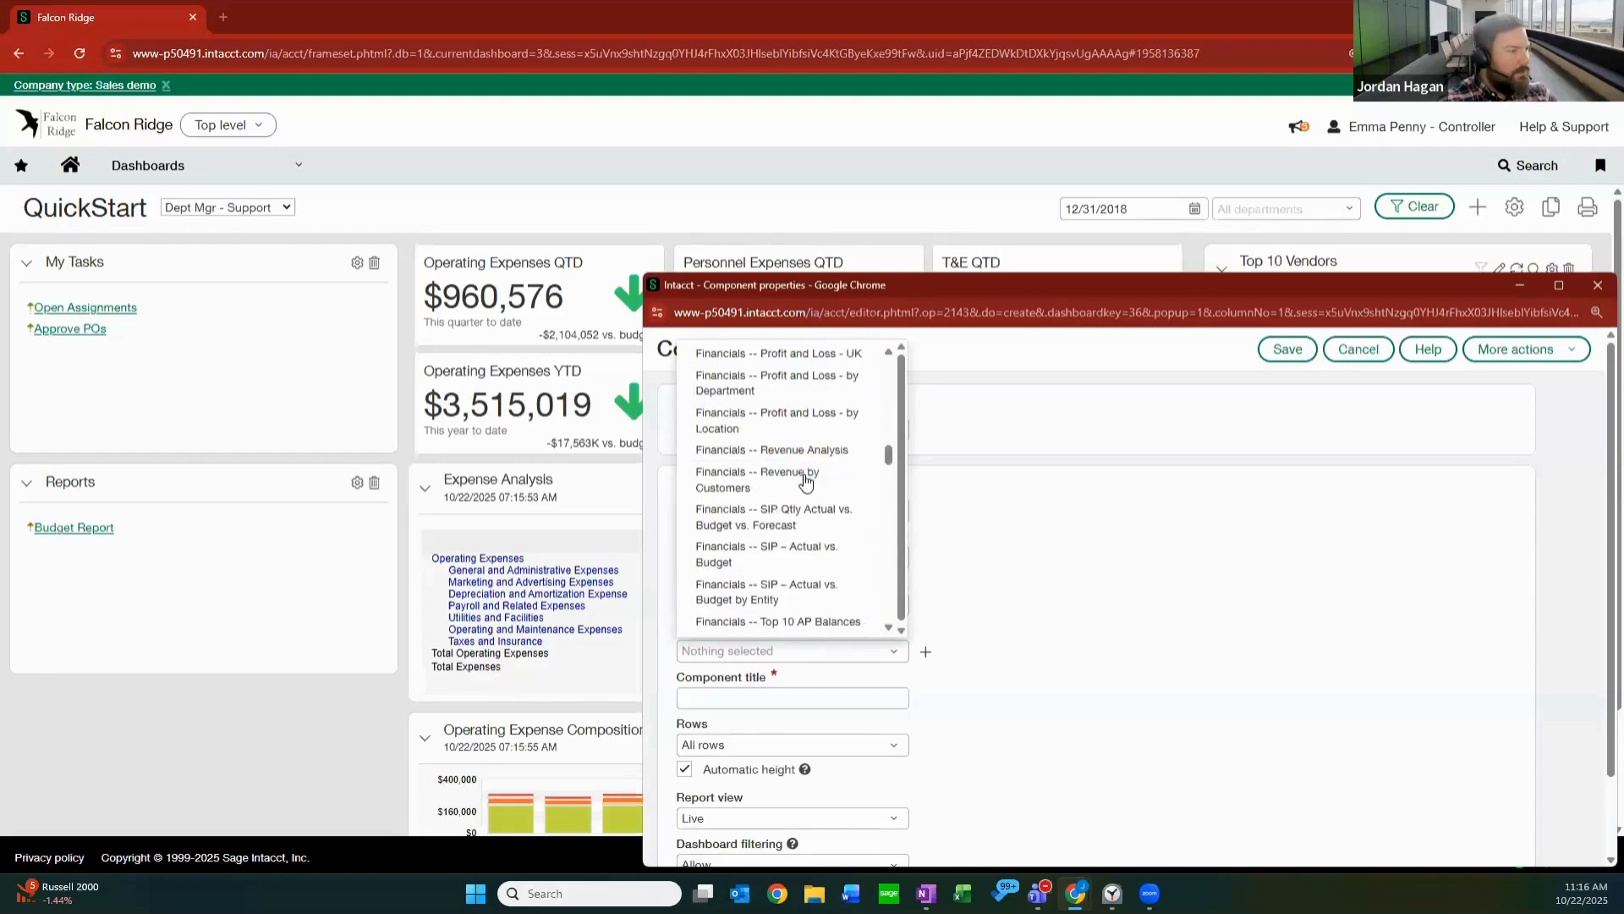
{"action": "scroll", "coordinate": [805, 480], "scroll_direction": "down", "scroll_amount": 3}
{"action": "scroll", "coordinate": [806, 482], "scroll_direction": "down", "scroll_amount": 6}
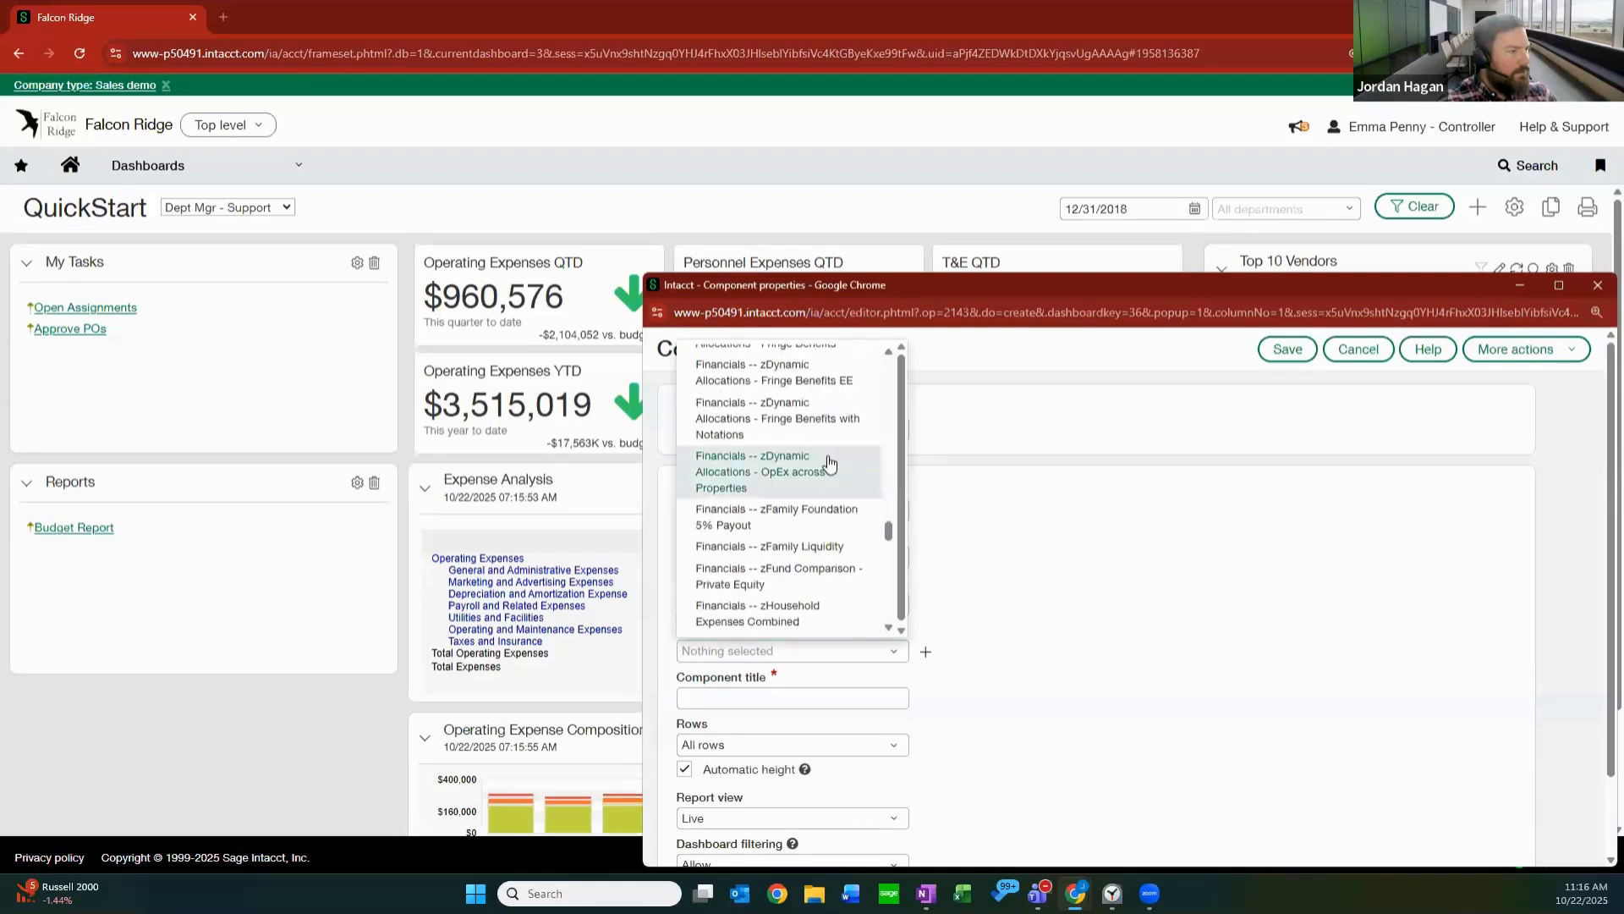
{"action": "scroll", "coordinate": [826, 499], "scroll_direction": "down", "scroll_amount": 3}
{"action": "scroll", "coordinate": [826, 499], "scroll_direction": "down", "scroll_amount": 3}
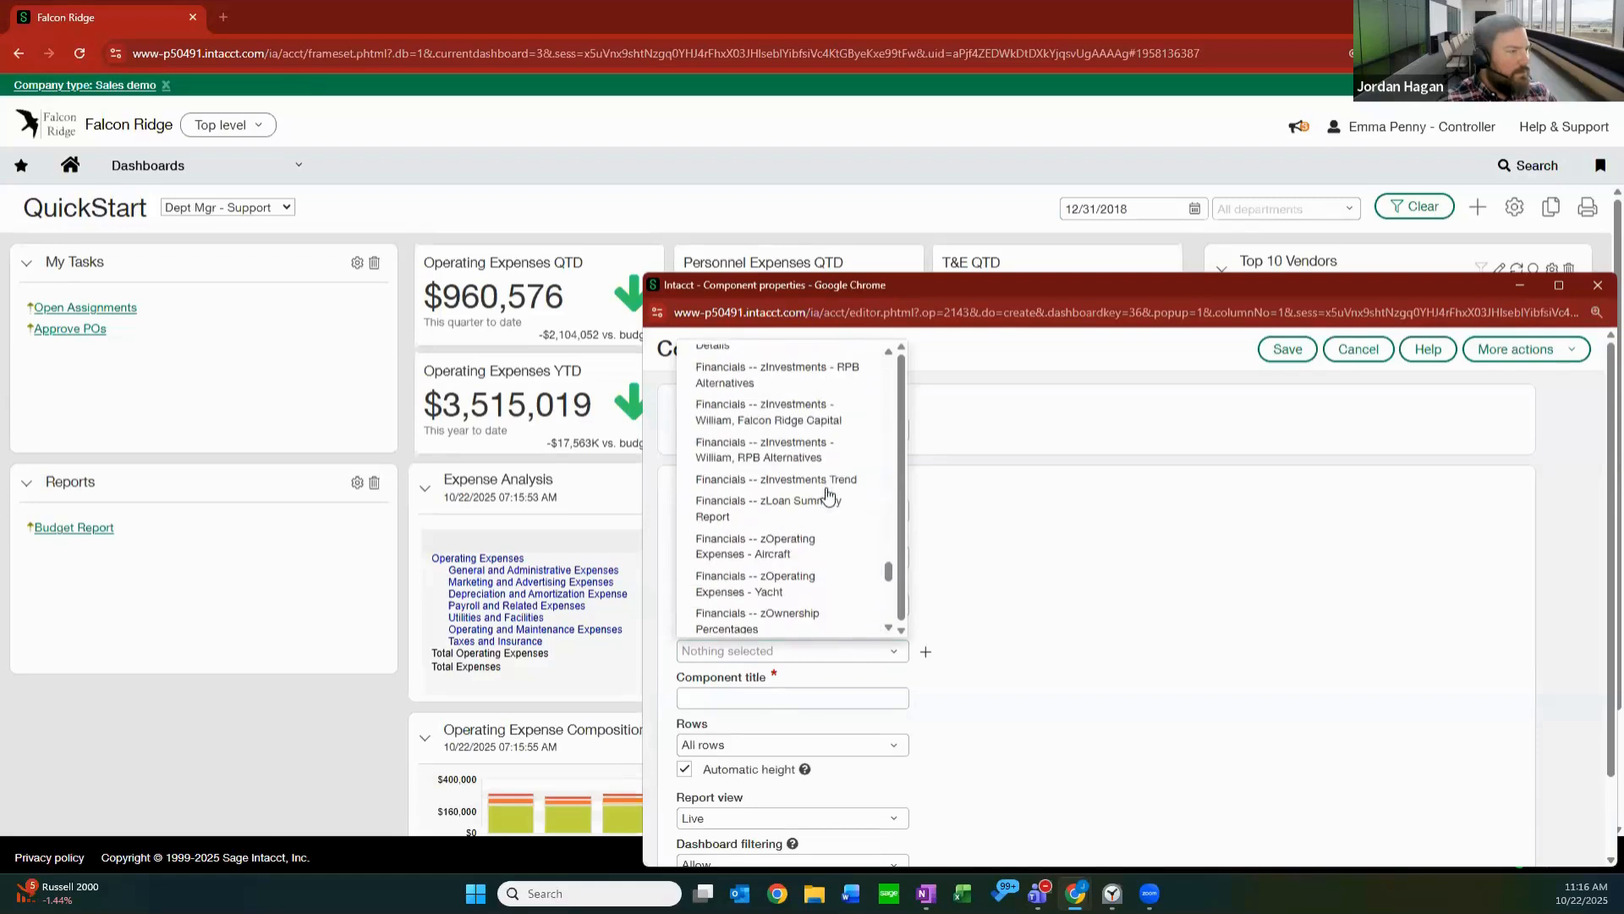
{"action": "scroll", "coordinate": [825, 588], "scroll_direction": "down", "scroll_amount": 3}
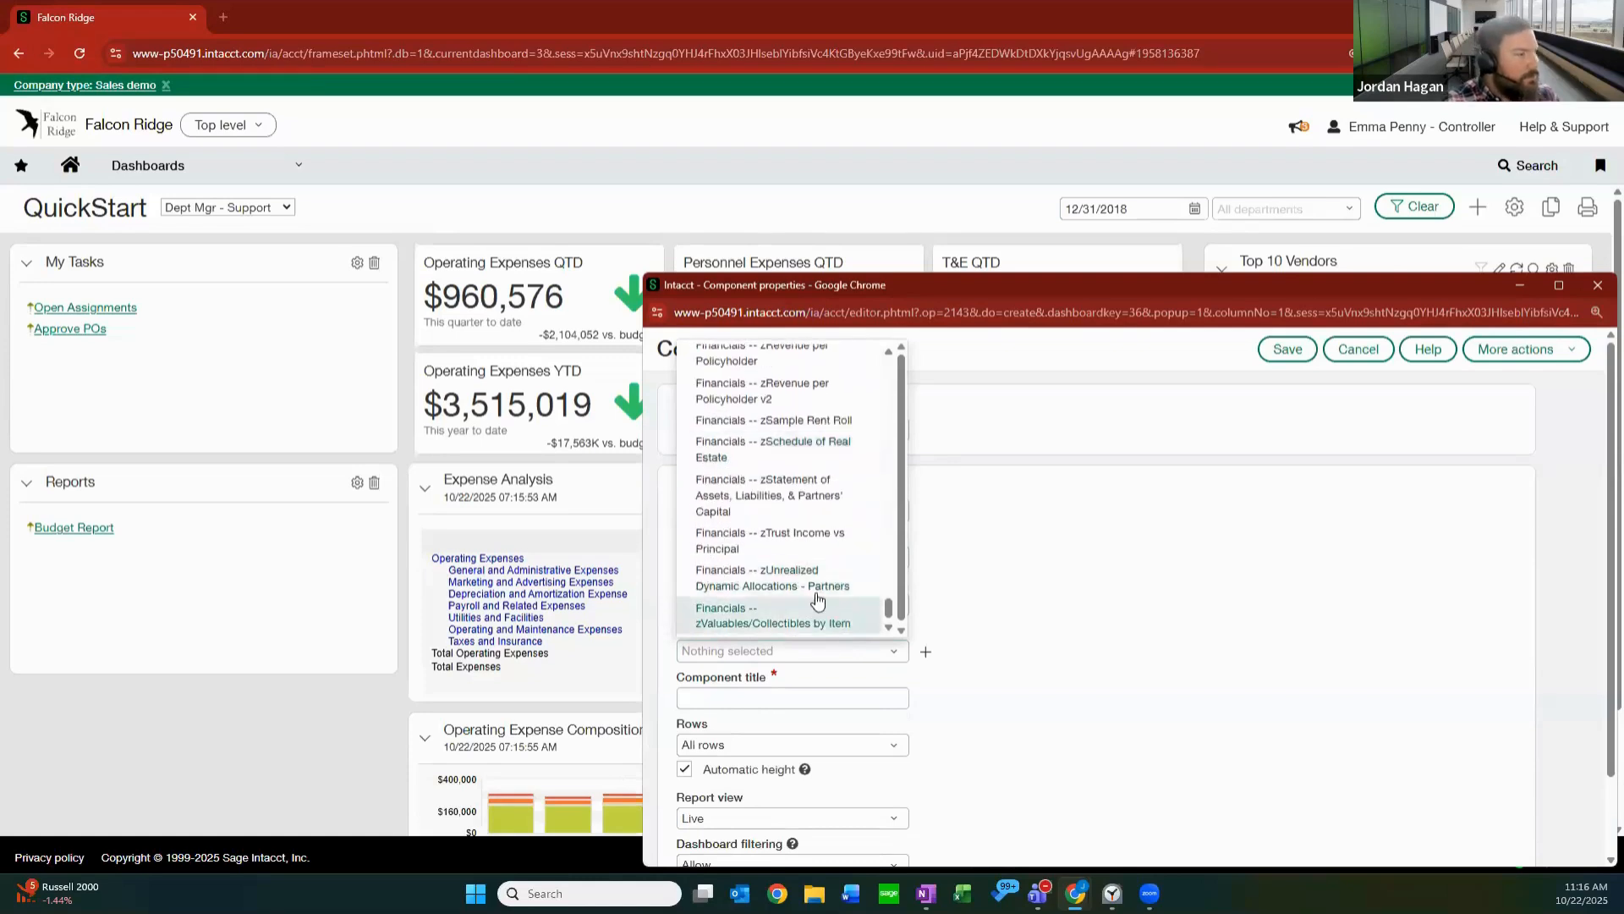
{"action": "scroll", "coordinate": [803, 487], "scroll_direction": "up", "scroll_amount": 2}
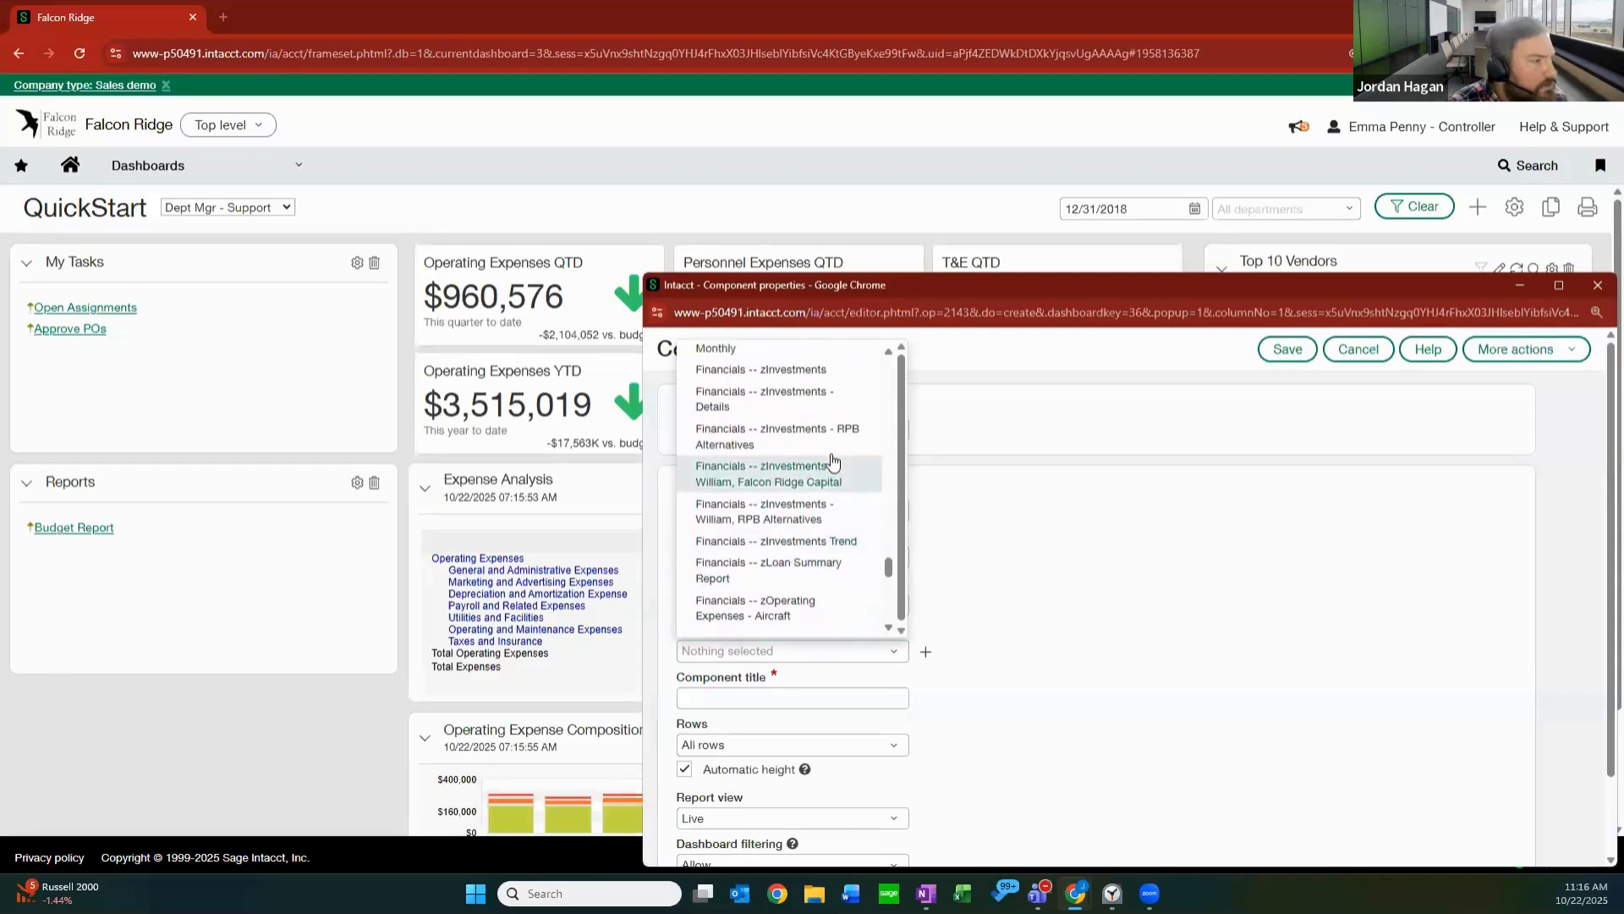
{"action": "scroll", "coordinate": [833, 464], "scroll_direction": "up", "scroll_amount": 1}
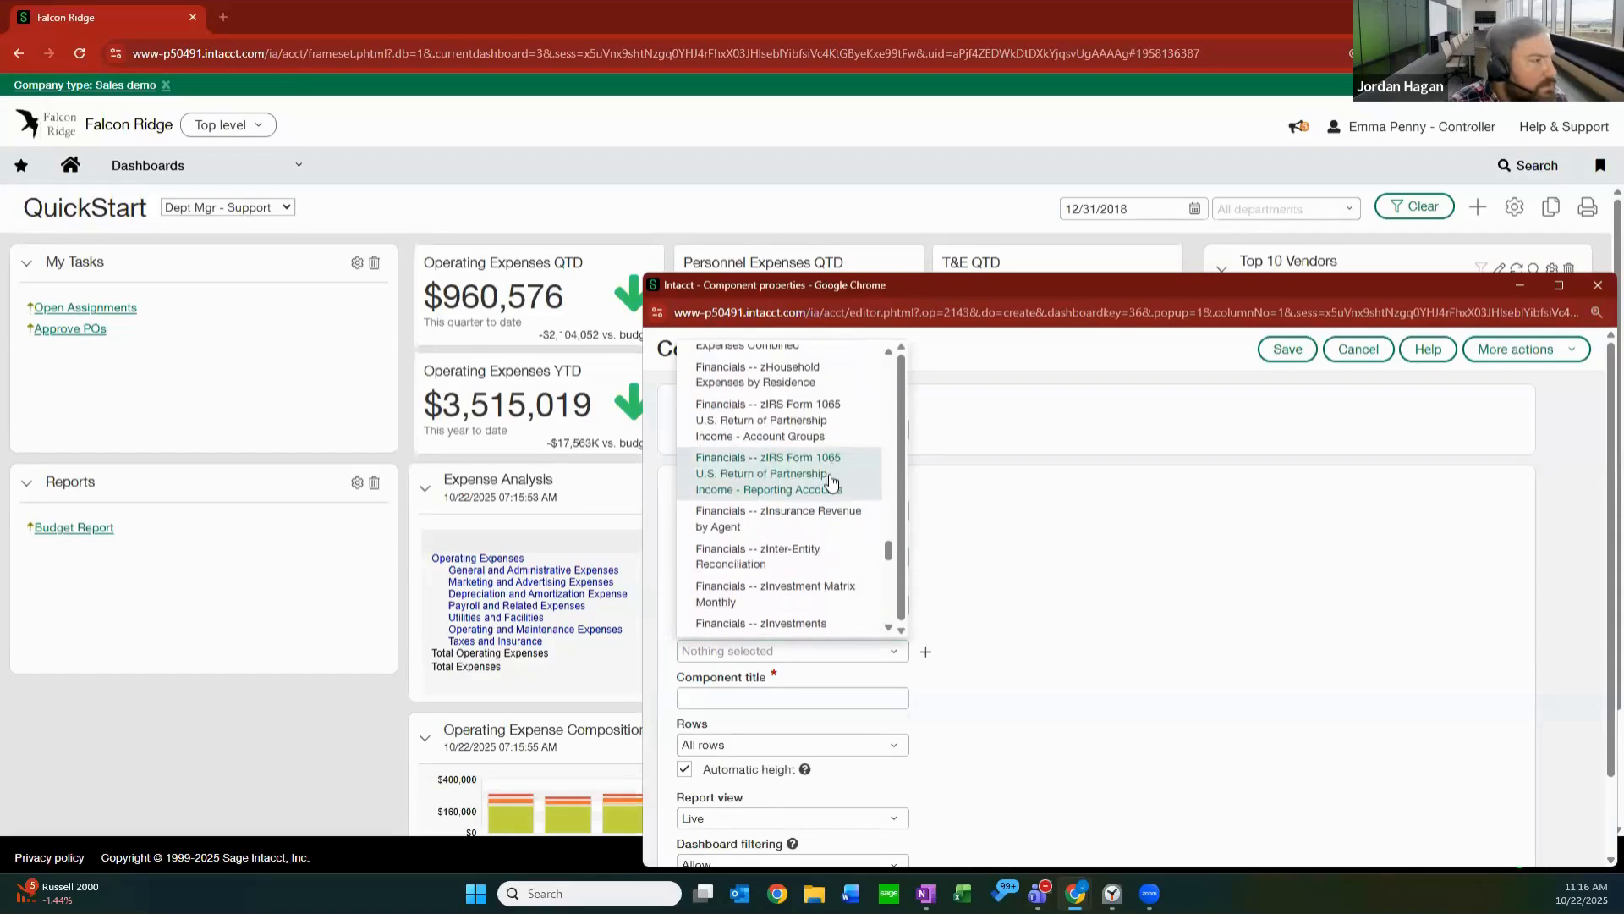
{"action": "scroll", "coordinate": [832, 474], "scroll_direction": "up", "scroll_amount": 5}
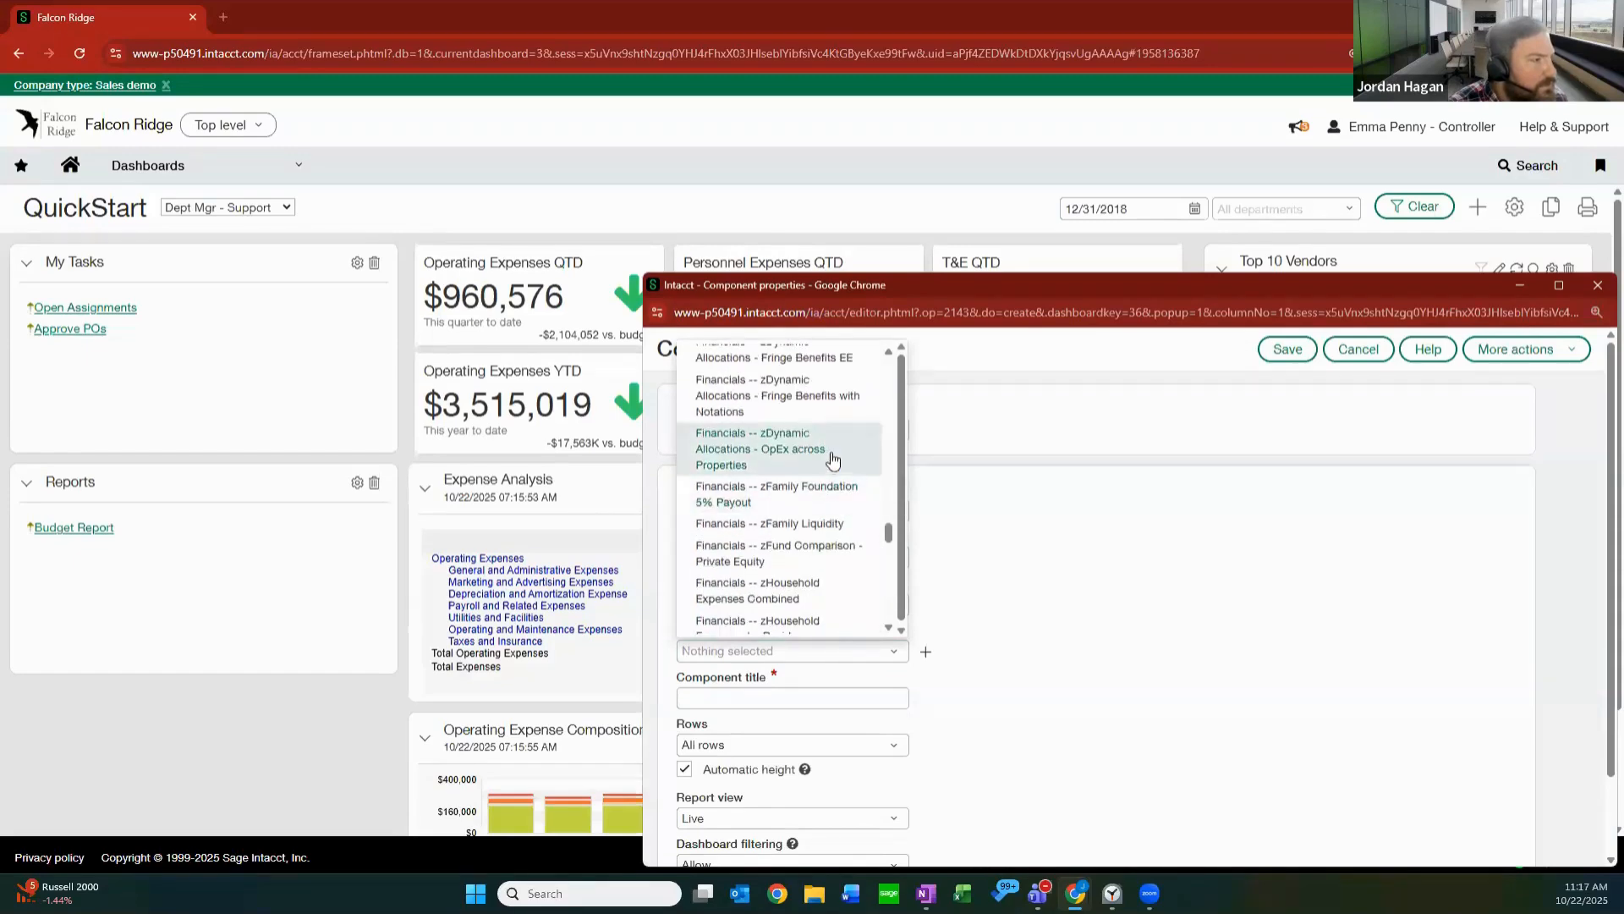
{"action": "scroll", "coordinate": [832, 457], "scroll_direction": "up", "scroll_amount": 4}
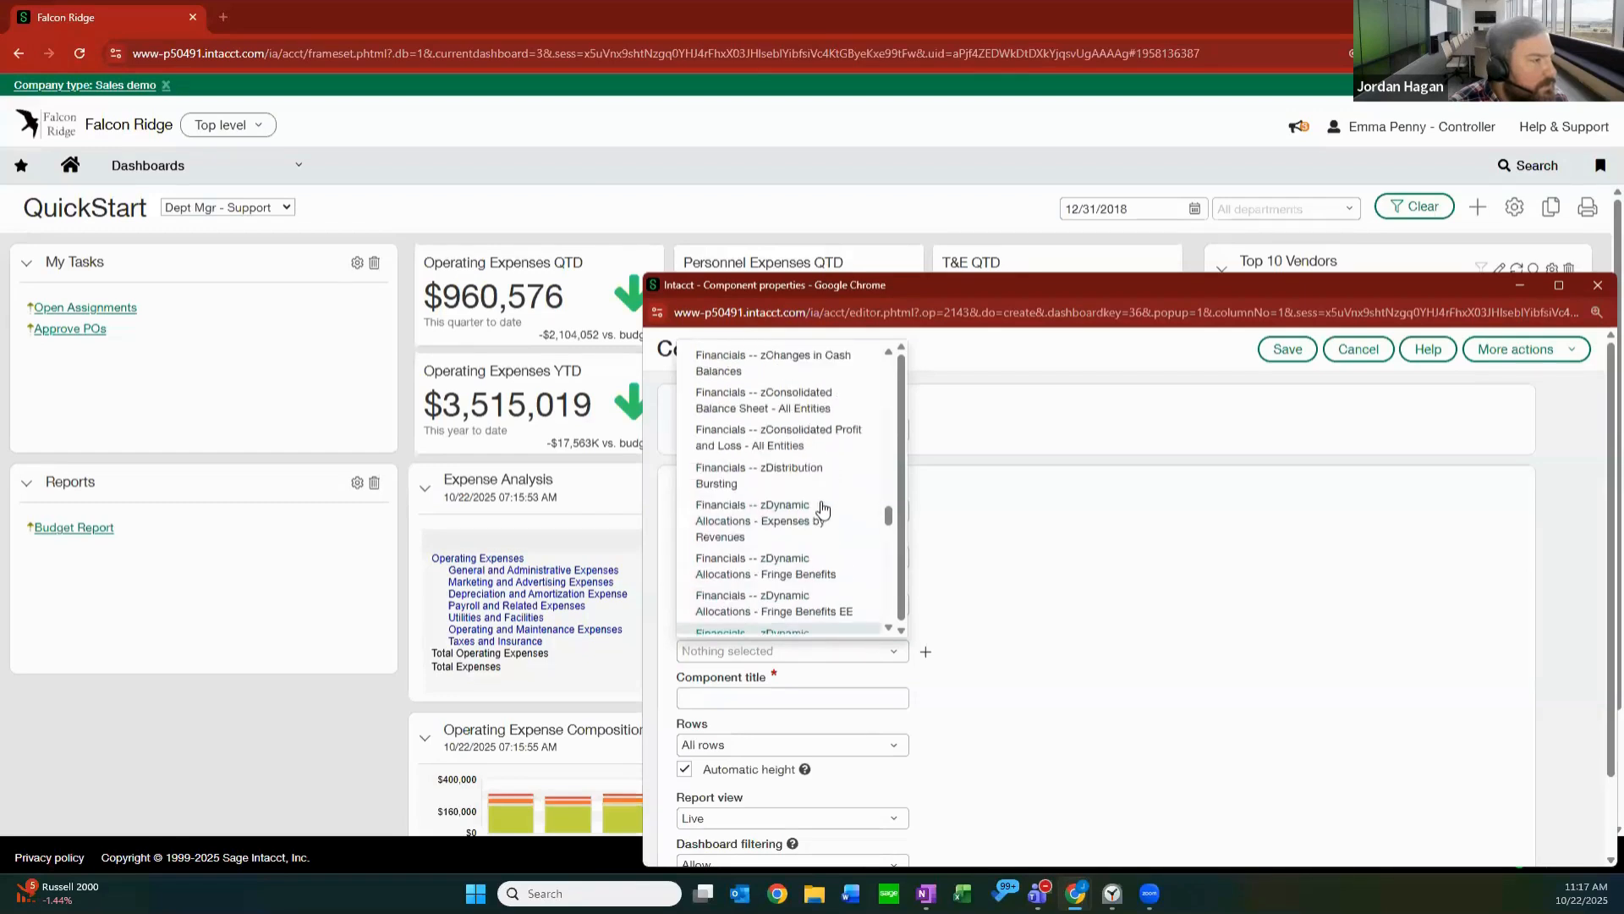
{"action": "scroll", "coordinate": [832, 461], "scroll_direction": "up", "scroll_amount": 6}
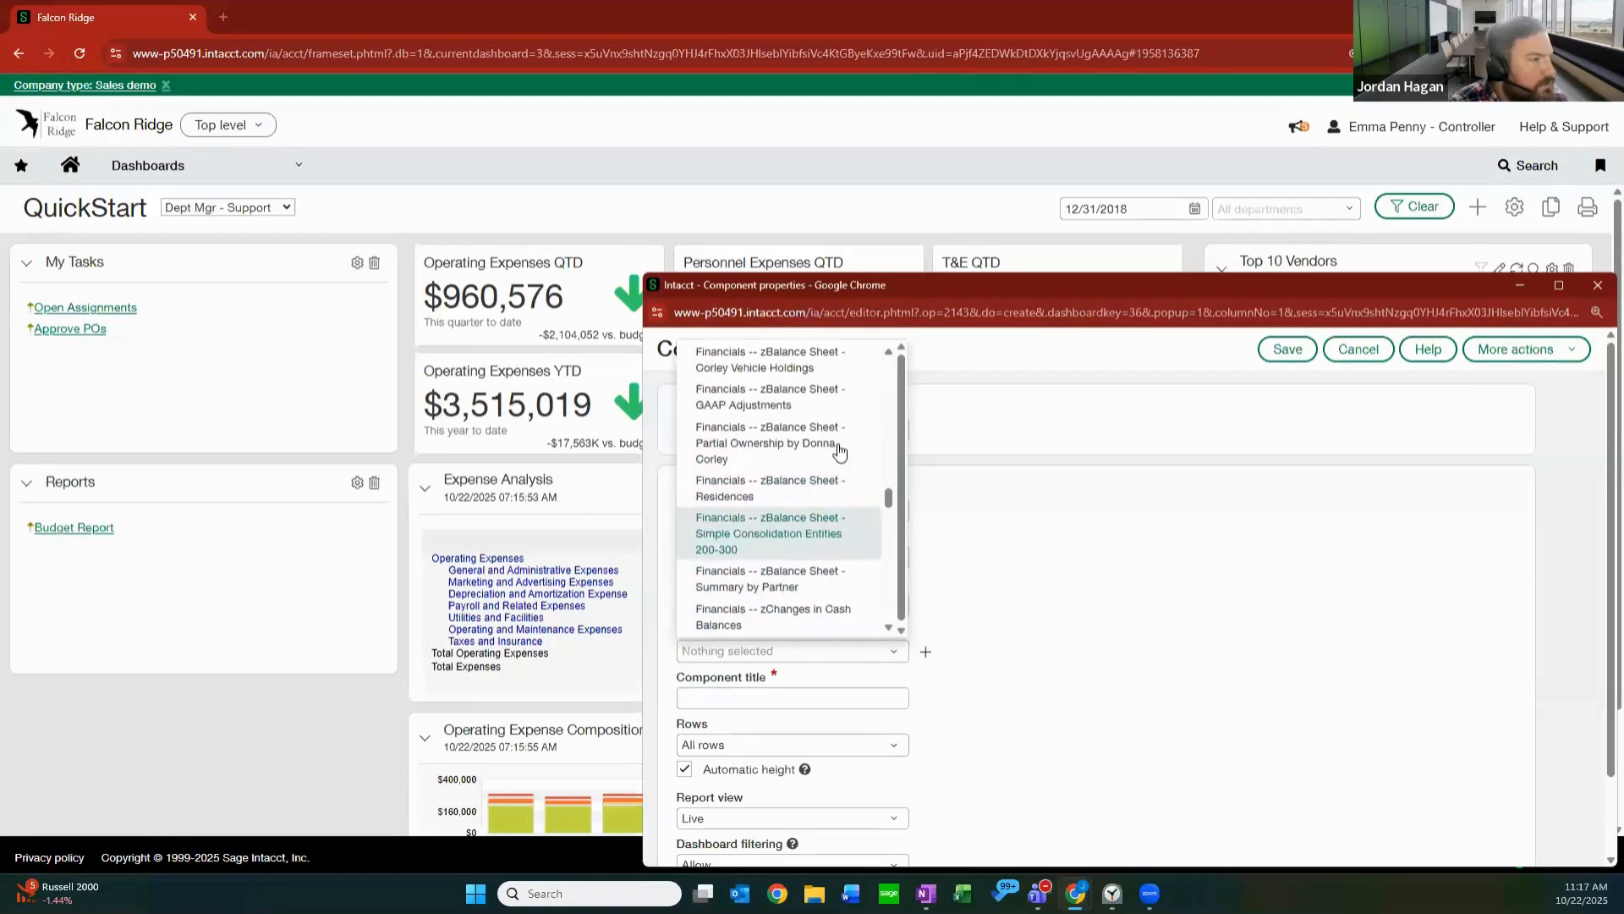
{"action": "scroll", "coordinate": [840, 451], "scroll_direction": "up", "scroll_amount": 8}
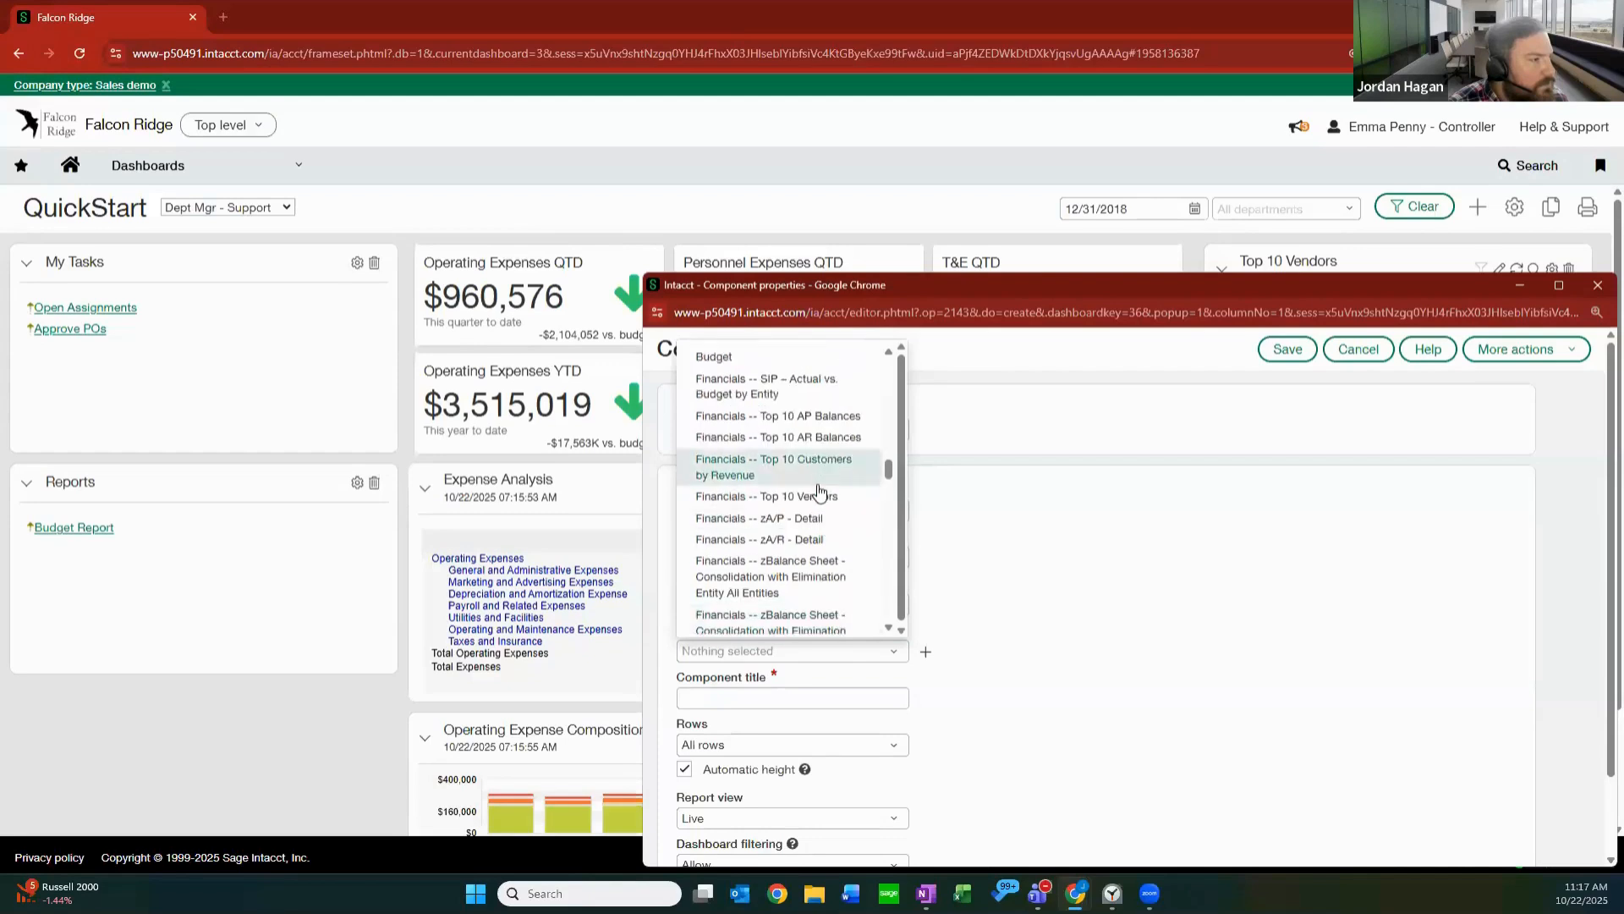
{"action": "scroll", "coordinate": [819, 490], "scroll_direction": "up", "scroll_amount": 1}
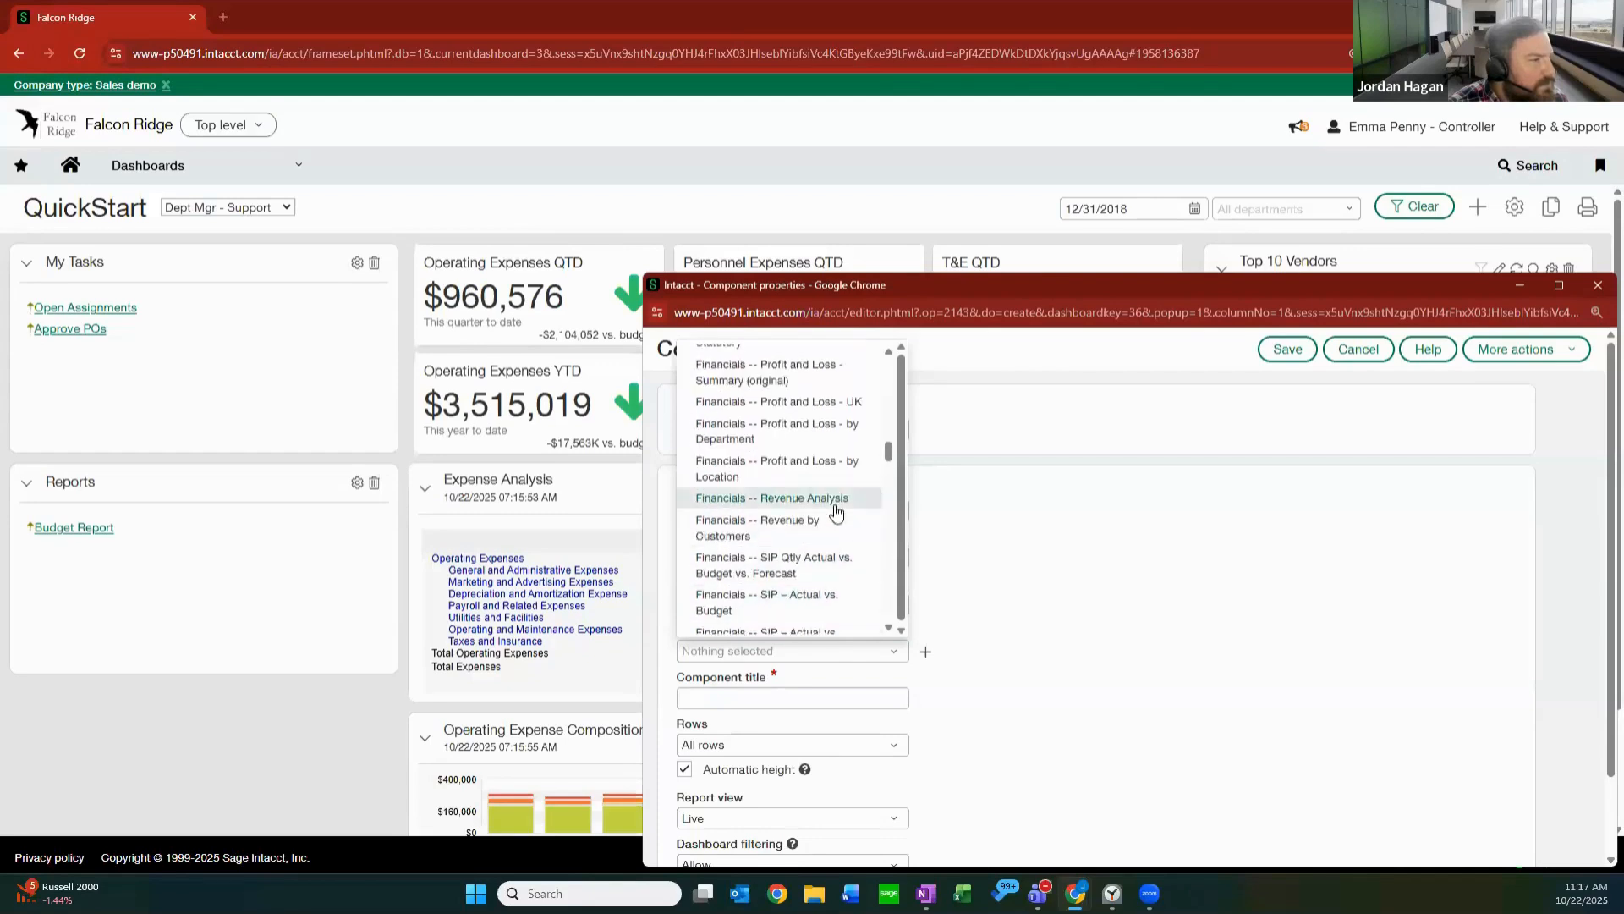
{"action": "scroll", "coordinate": [820, 499], "scroll_direction": "up", "scroll_amount": 1}
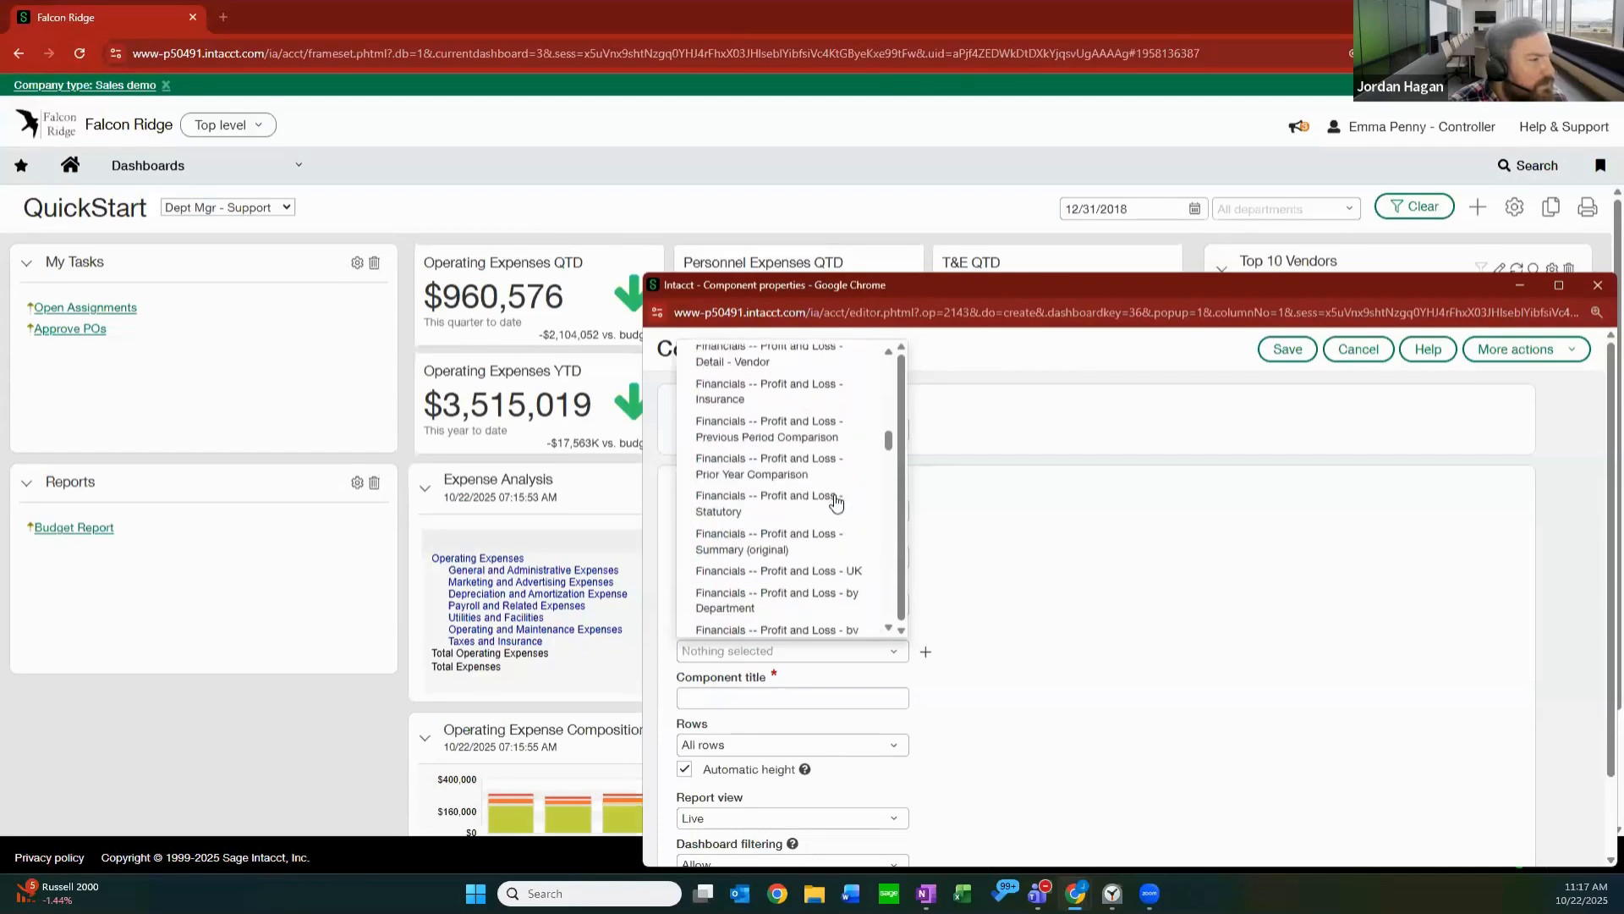
{"action": "scroll", "coordinate": [824, 512], "scroll_direction": "down", "scroll_amount": 2}
{"action": "scroll", "coordinate": [825, 512], "scroll_direction": "up", "scroll_amount": 3}
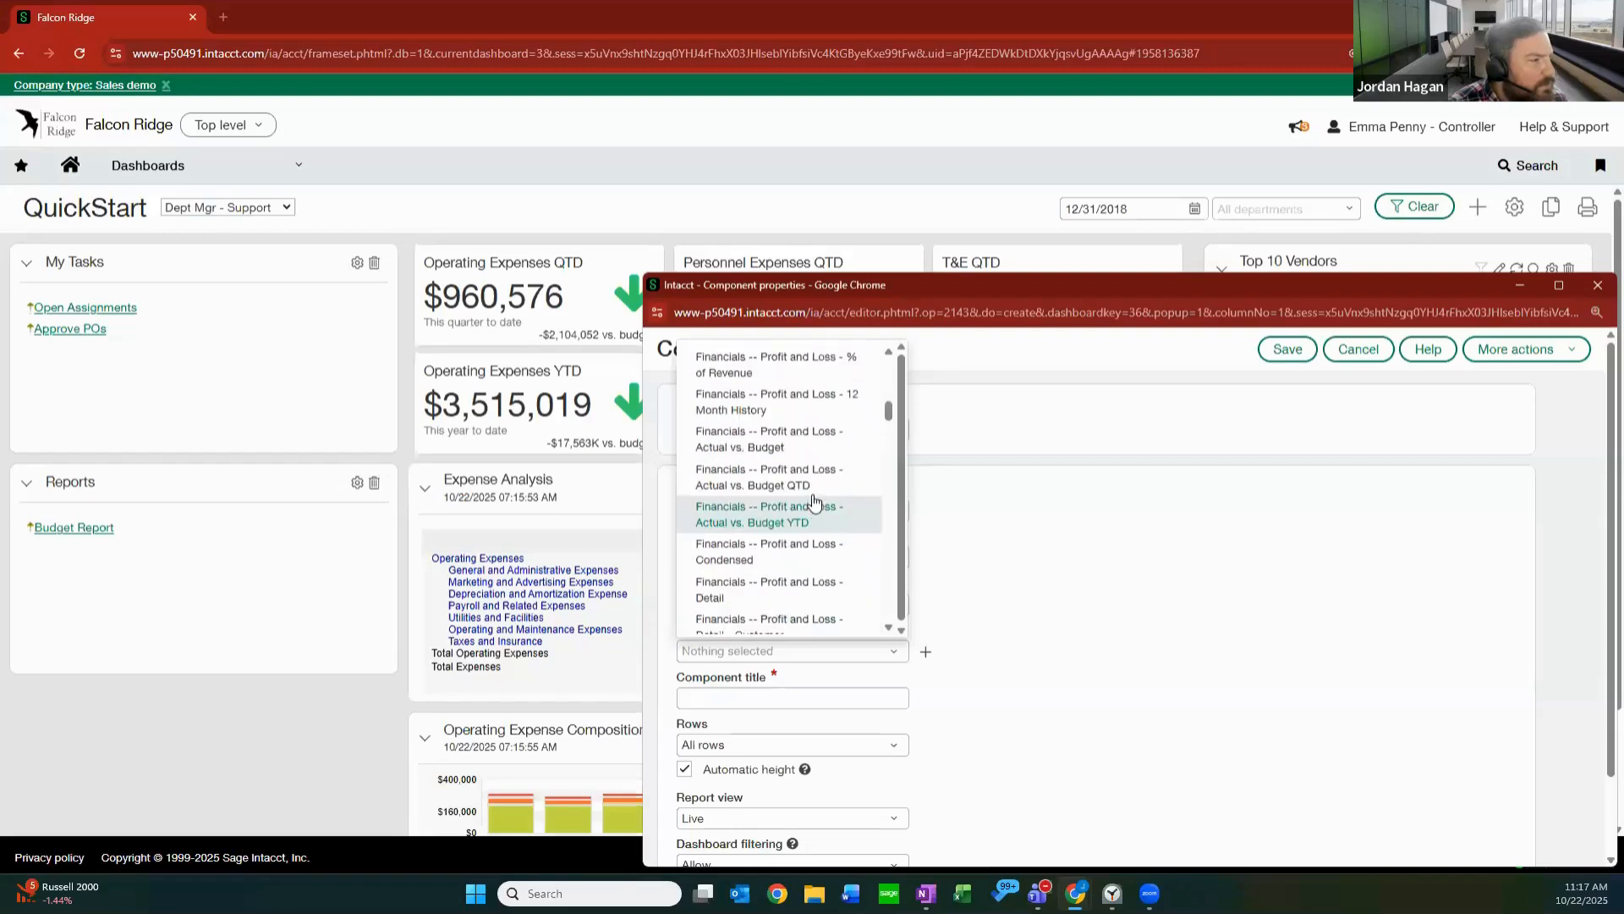
{"action": "scroll", "coordinate": [893, 448], "scroll_direction": "down", "scroll_amount": 3}
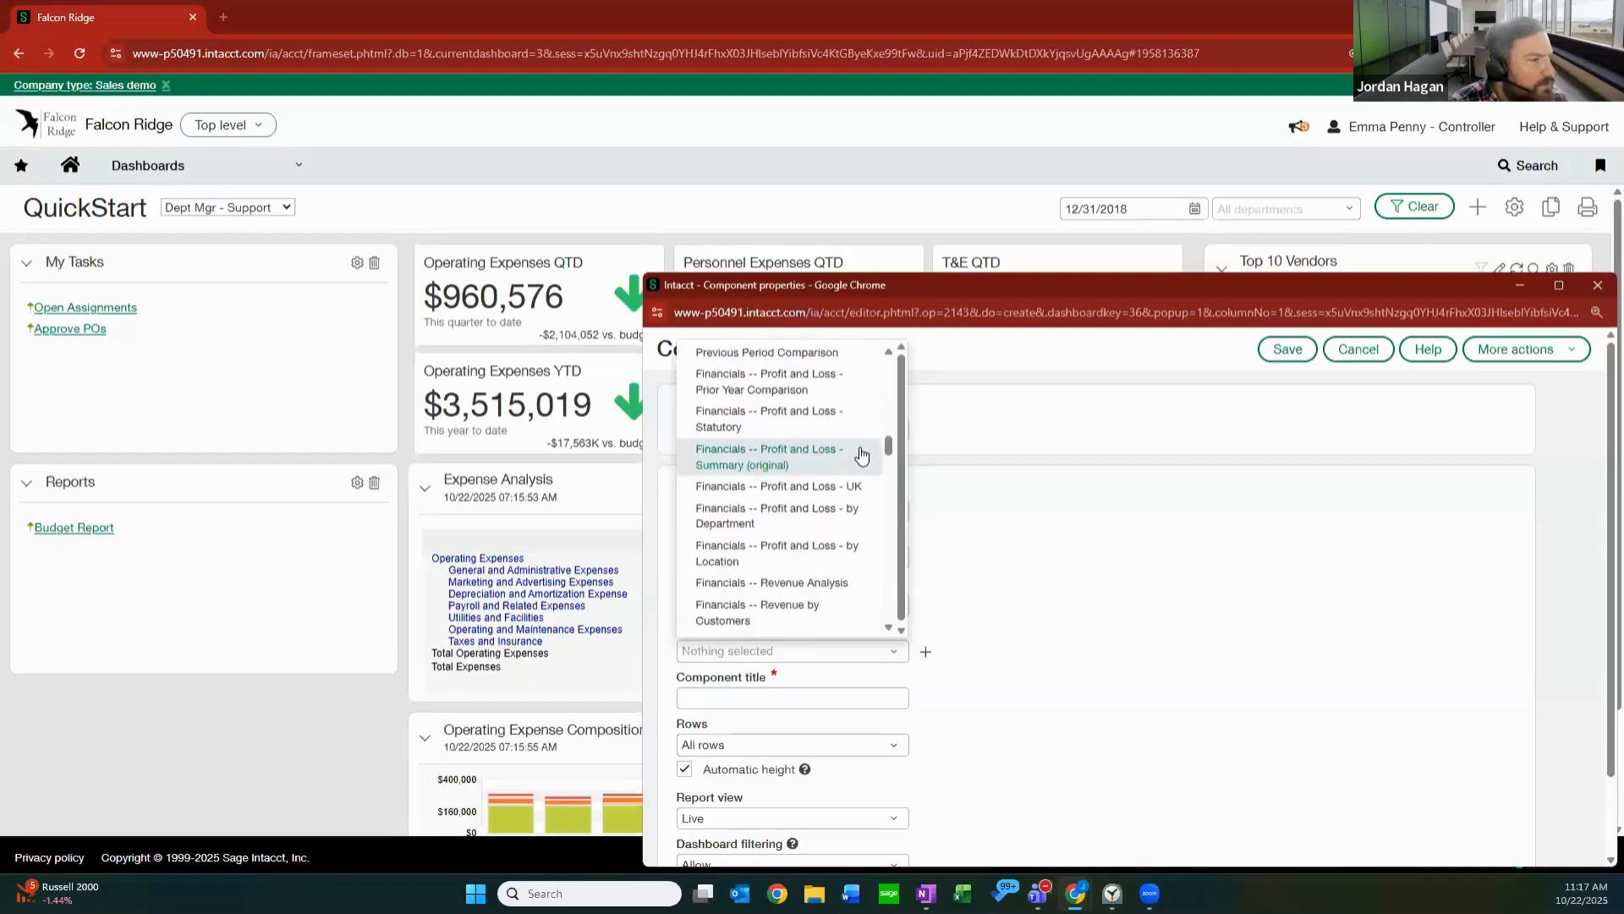
{"action": "scroll", "coordinate": [880, 544], "scroll_direction": "down", "scroll_amount": 1}
{"action": "scroll", "coordinate": [880, 550], "scroll_direction": "down", "scroll_amount": 10}
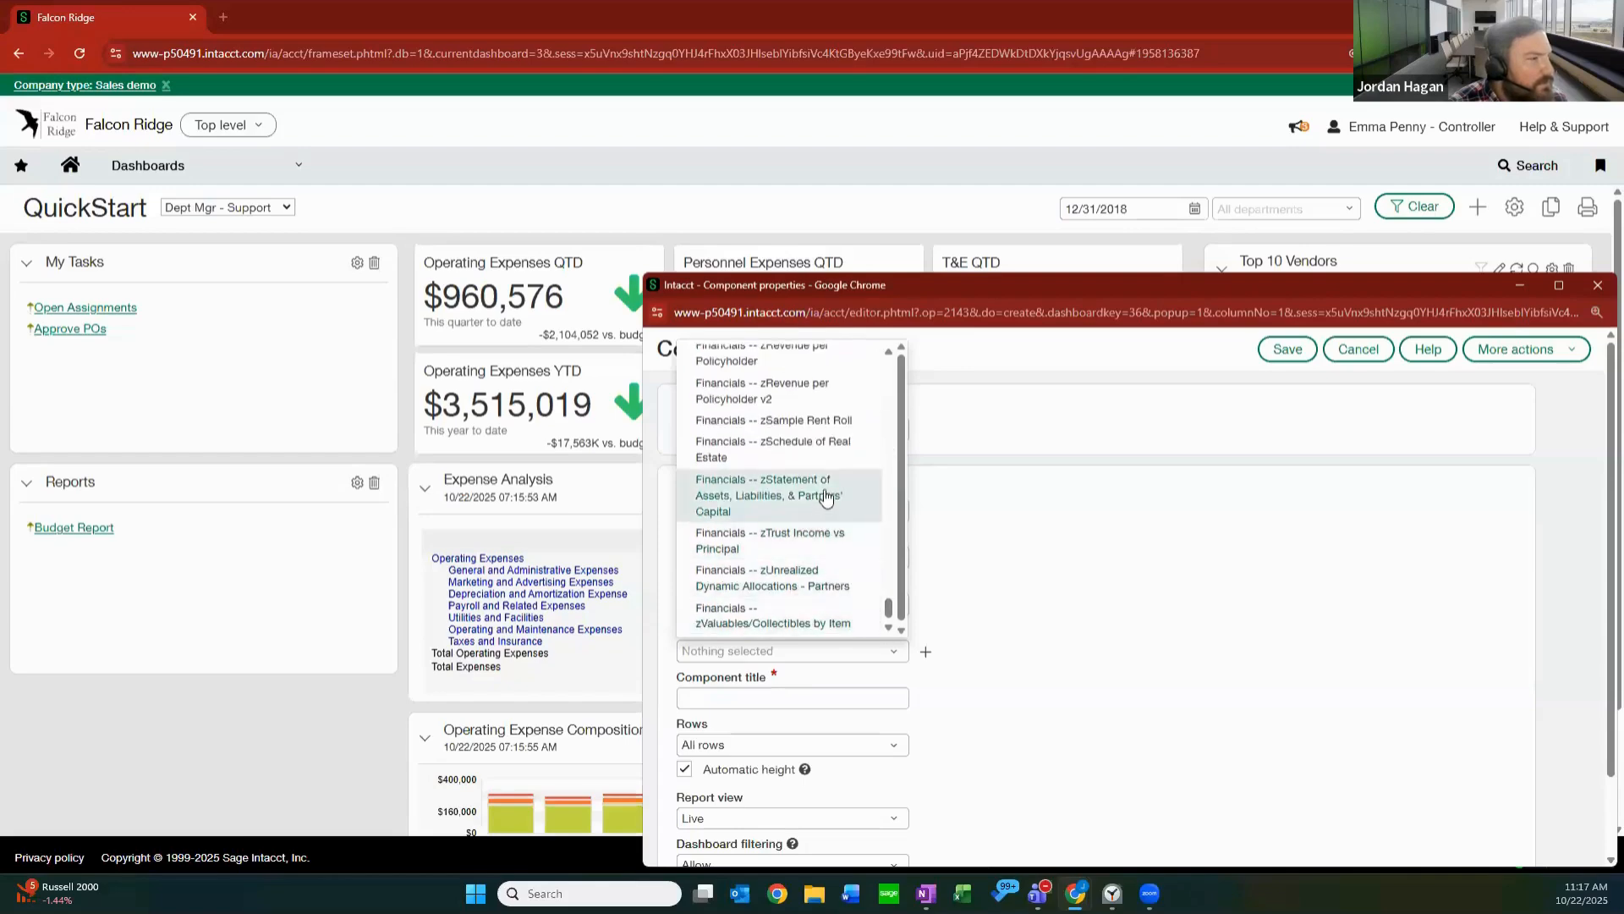
Choose Financials -- zOperating Expenses - Aircraft as the report component and review its remaining settings.
{"action": "scroll", "coordinate": [834, 473], "scroll_direction": "up", "scroll_amount": 1}
{"action": "scroll", "coordinate": [834, 455], "scroll_direction": "up", "scroll_amount": 1}
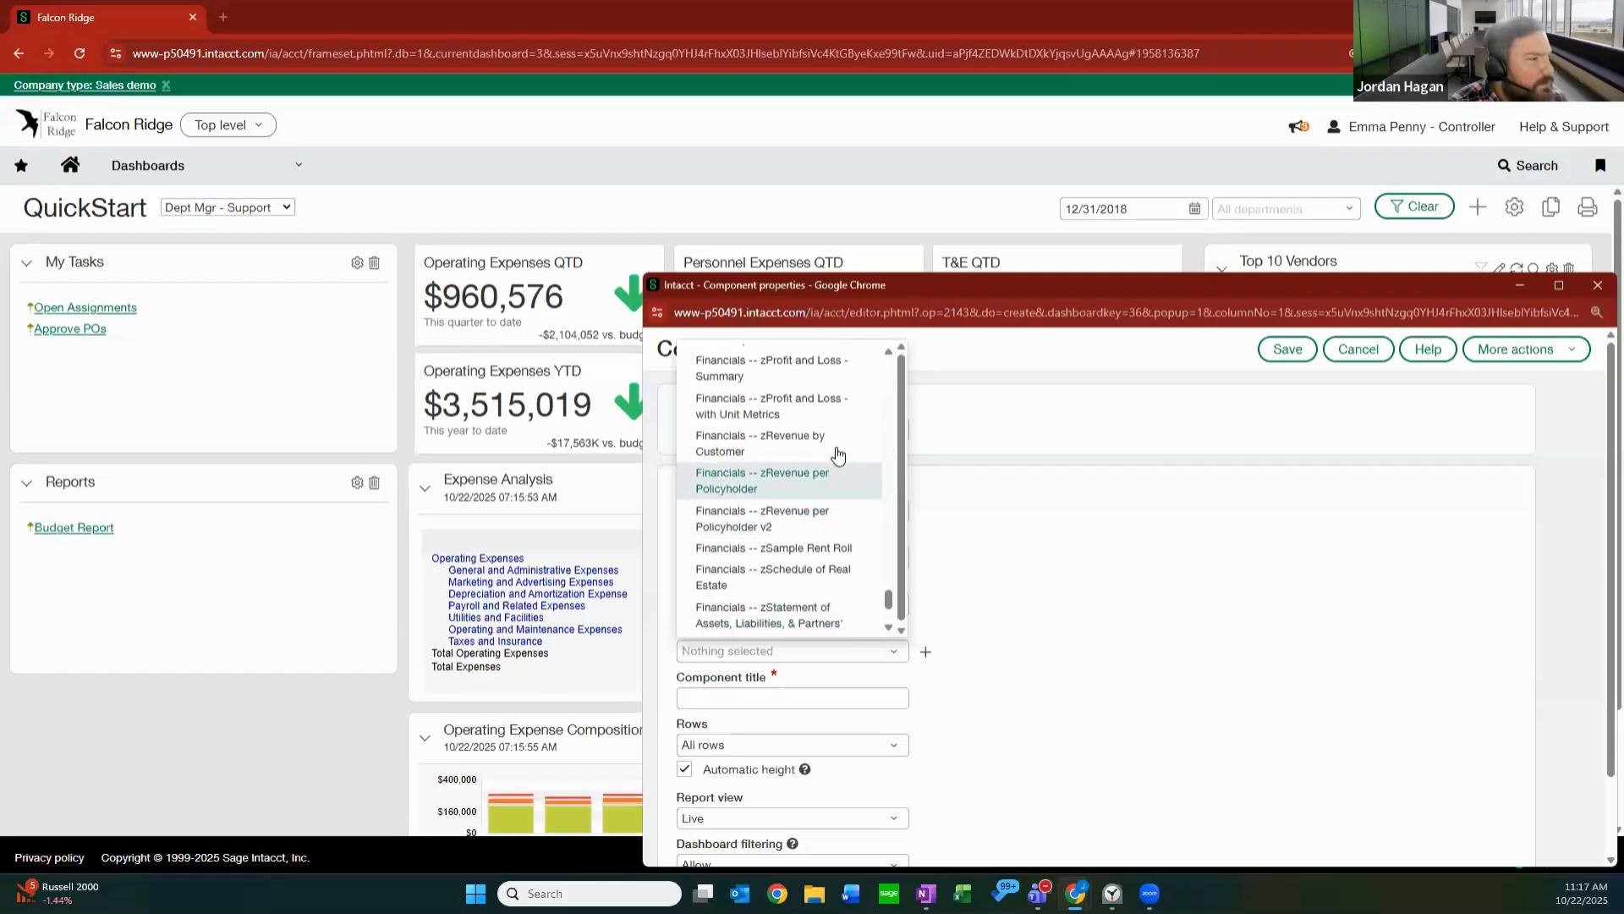
{"action": "scroll", "coordinate": [832, 465], "scroll_direction": "up", "scroll_amount": 1}
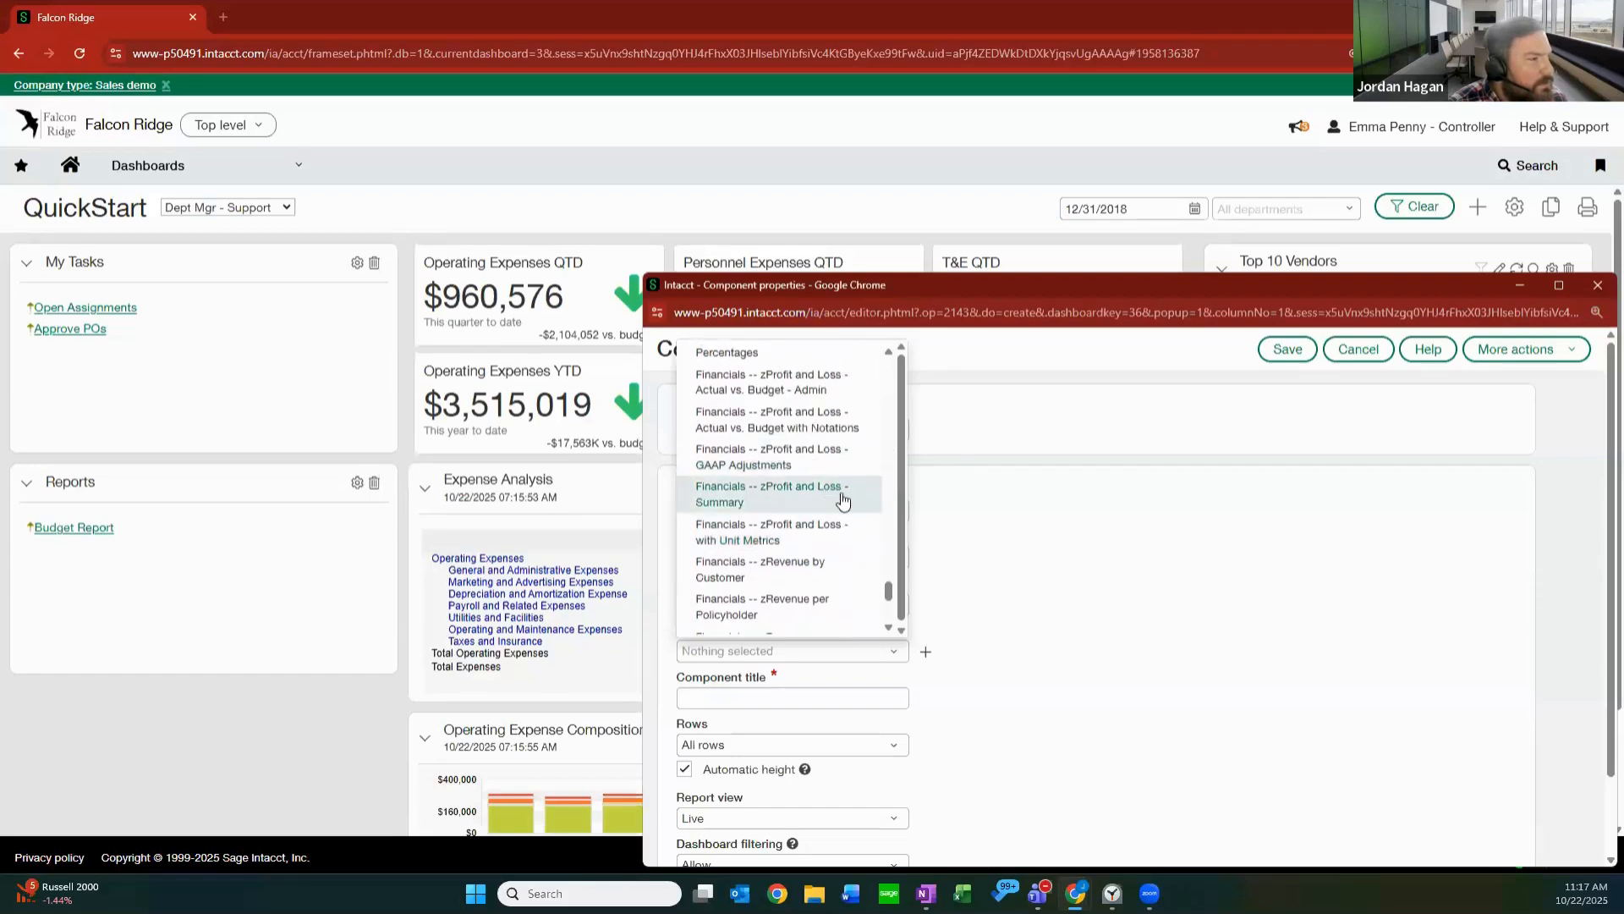
{"action": "scroll", "coordinate": [833, 464], "scroll_direction": "up", "scroll_amount": 2}
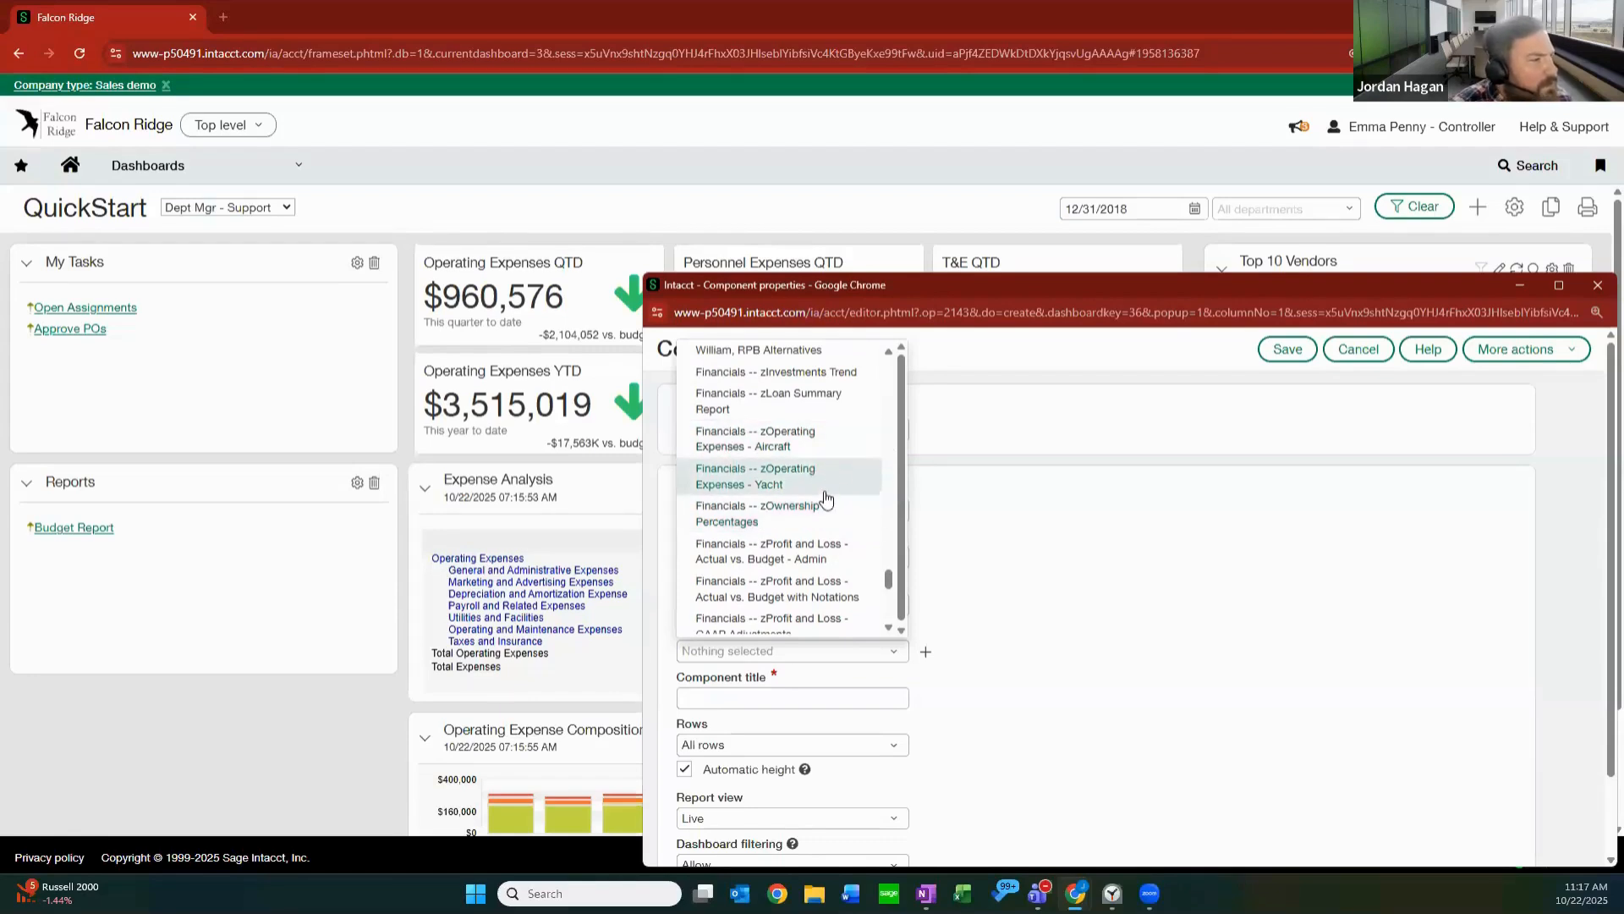
{"action": "left_click", "coordinate": [820, 440]}
{"action": "scroll", "coordinate": [993, 533], "scroll_direction": "down", "scroll_amount": 2}
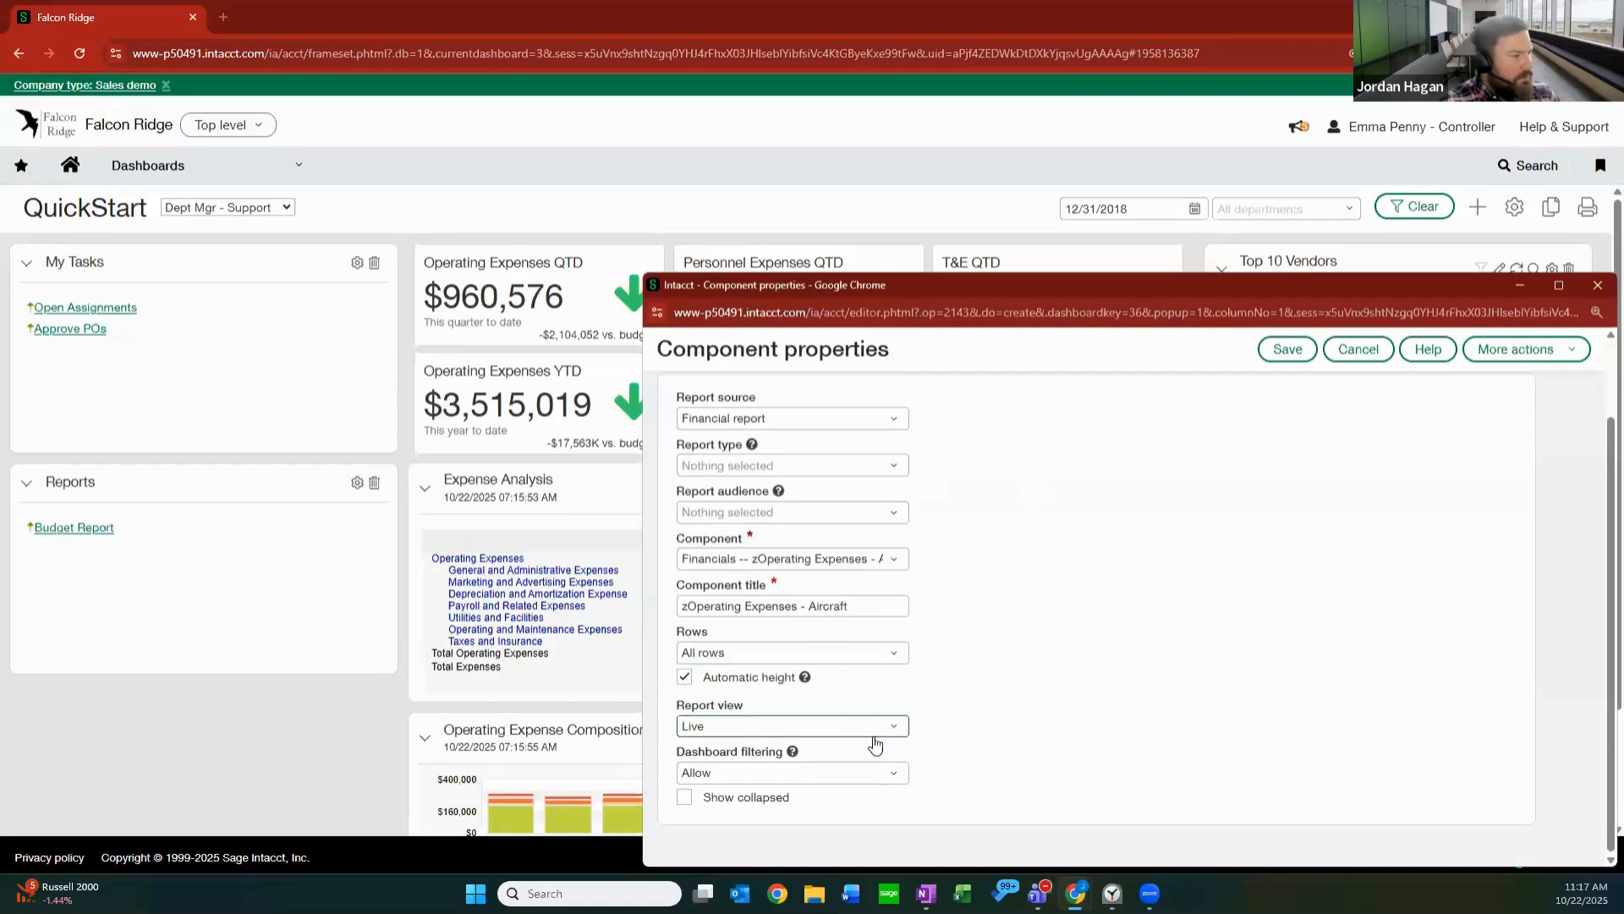
{"action": "scroll", "coordinate": [1212, 446], "scroll_direction": "up", "scroll_amount": 2}
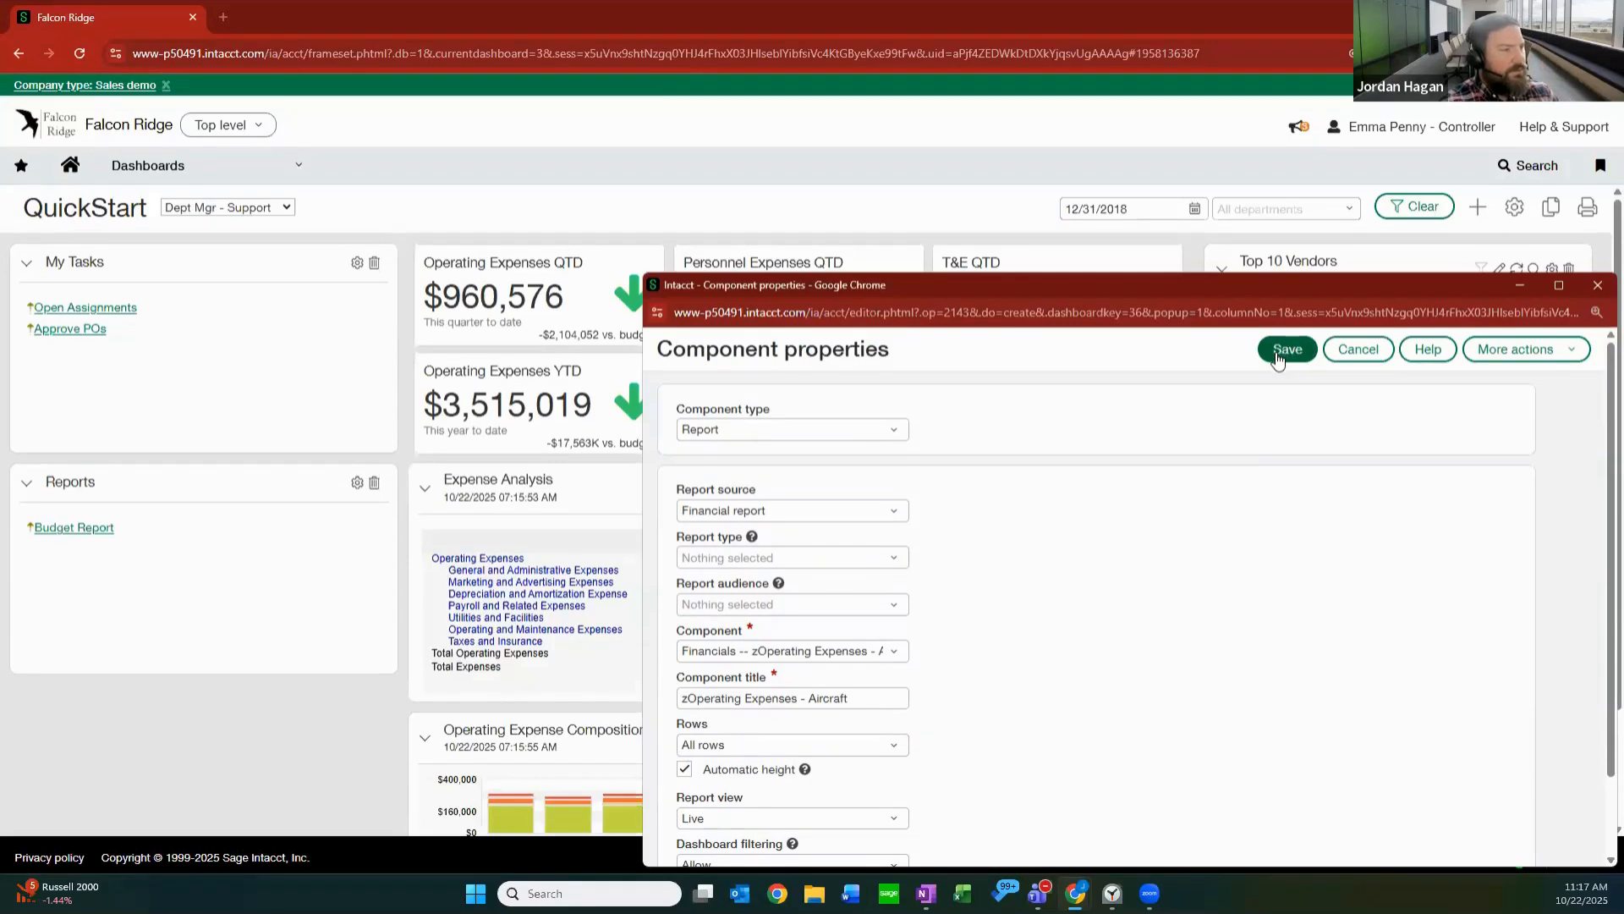
Change the component type to Chart and choose the Financials -- Operating Expense by Location financial chart.
{"action": "left_click", "coordinate": [880, 433]}
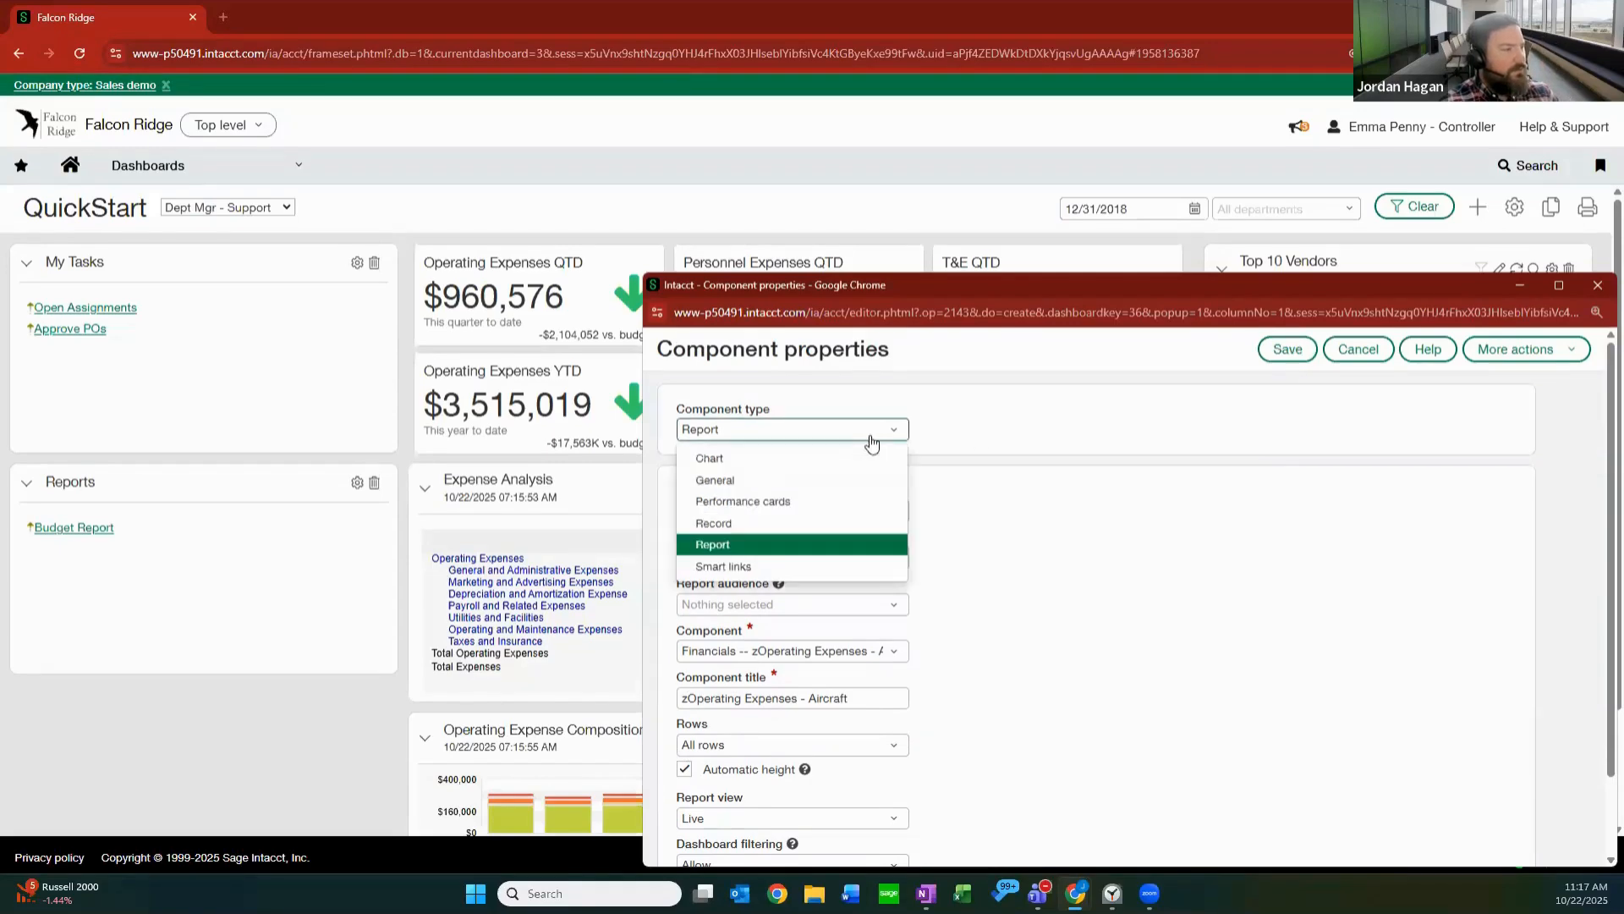
{"action": "left_click", "coordinate": [756, 461]}
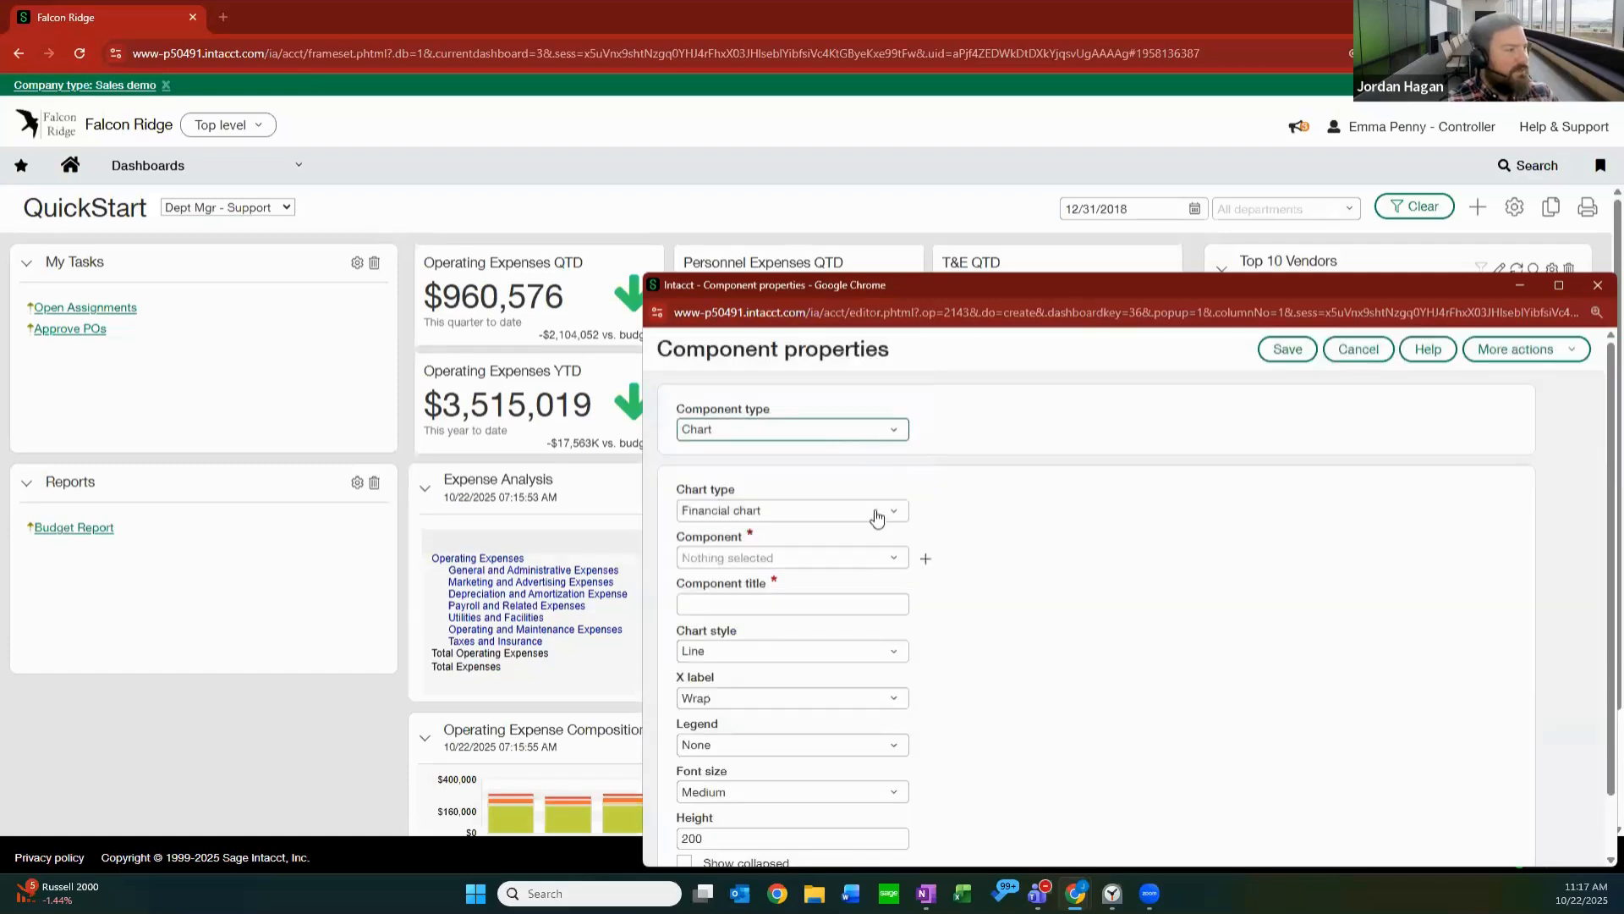
{"action": "left_click", "coordinate": [886, 436]}
{"action": "left_click", "coordinate": [899, 560]}
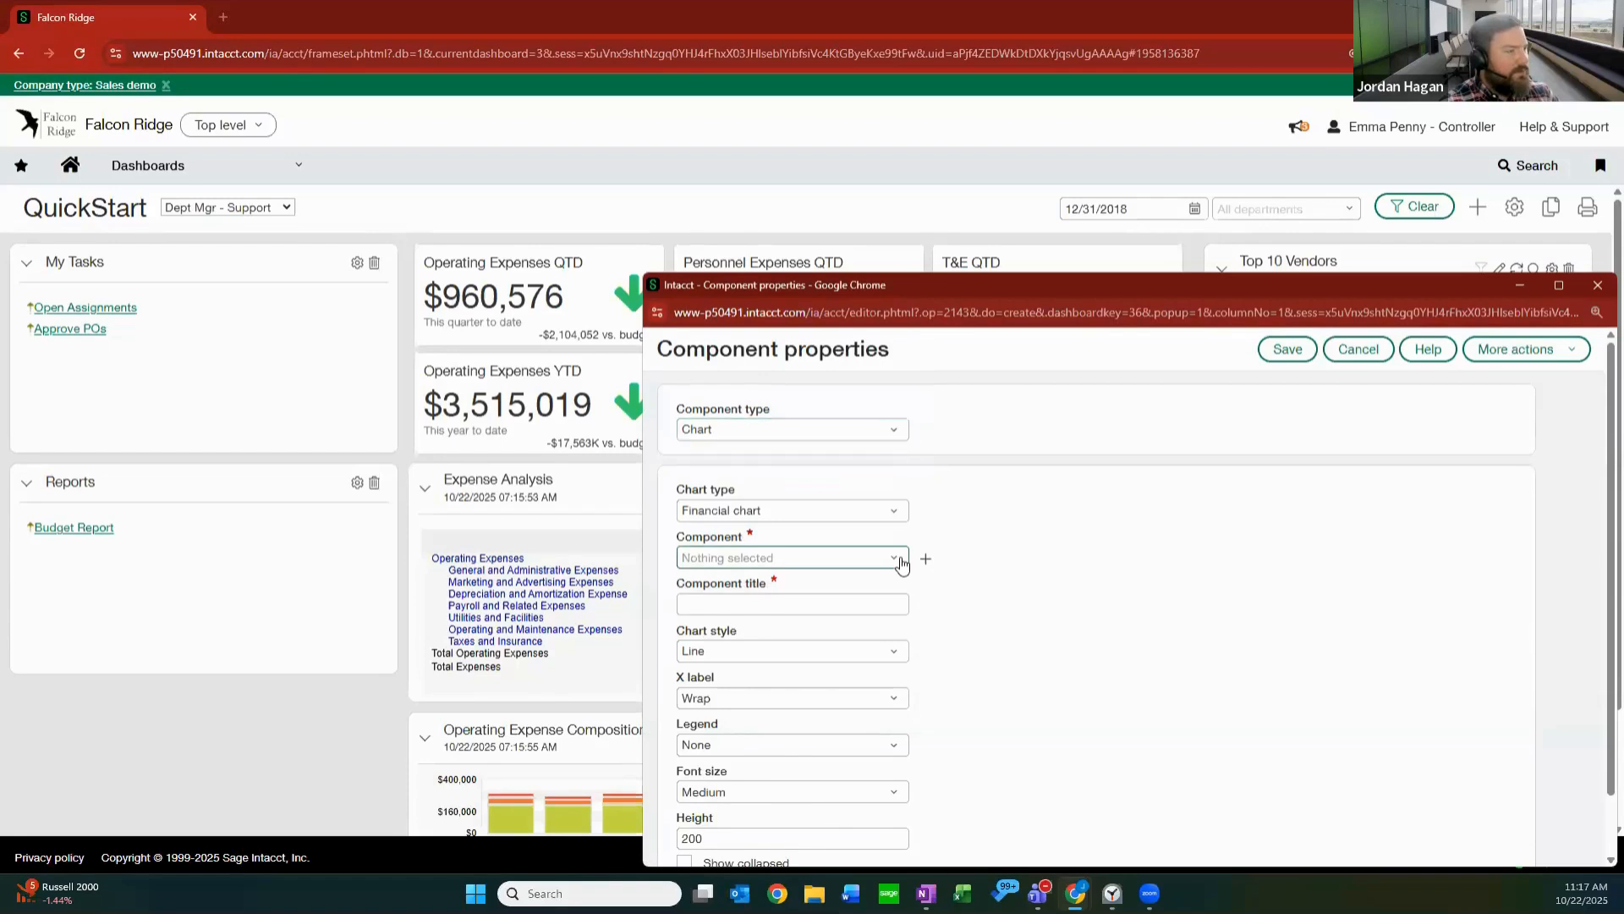
{"action": "scroll", "coordinate": [844, 679], "scroll_direction": "down", "scroll_amount": 2}
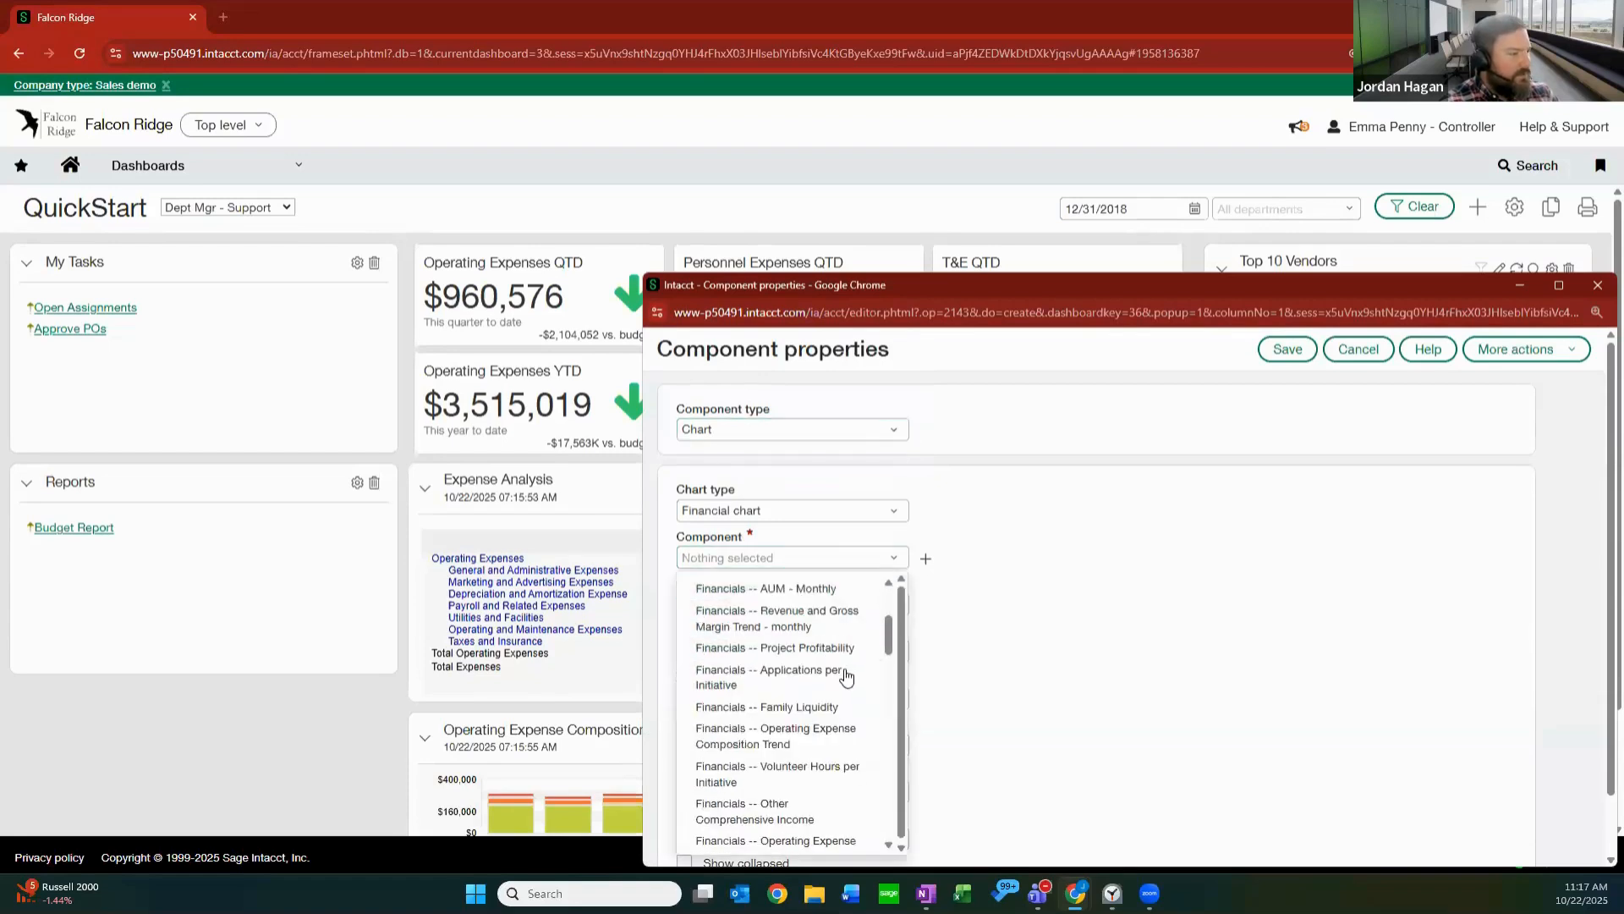
{"action": "scroll", "coordinate": [846, 668], "scroll_direction": "down", "scroll_amount": 2}
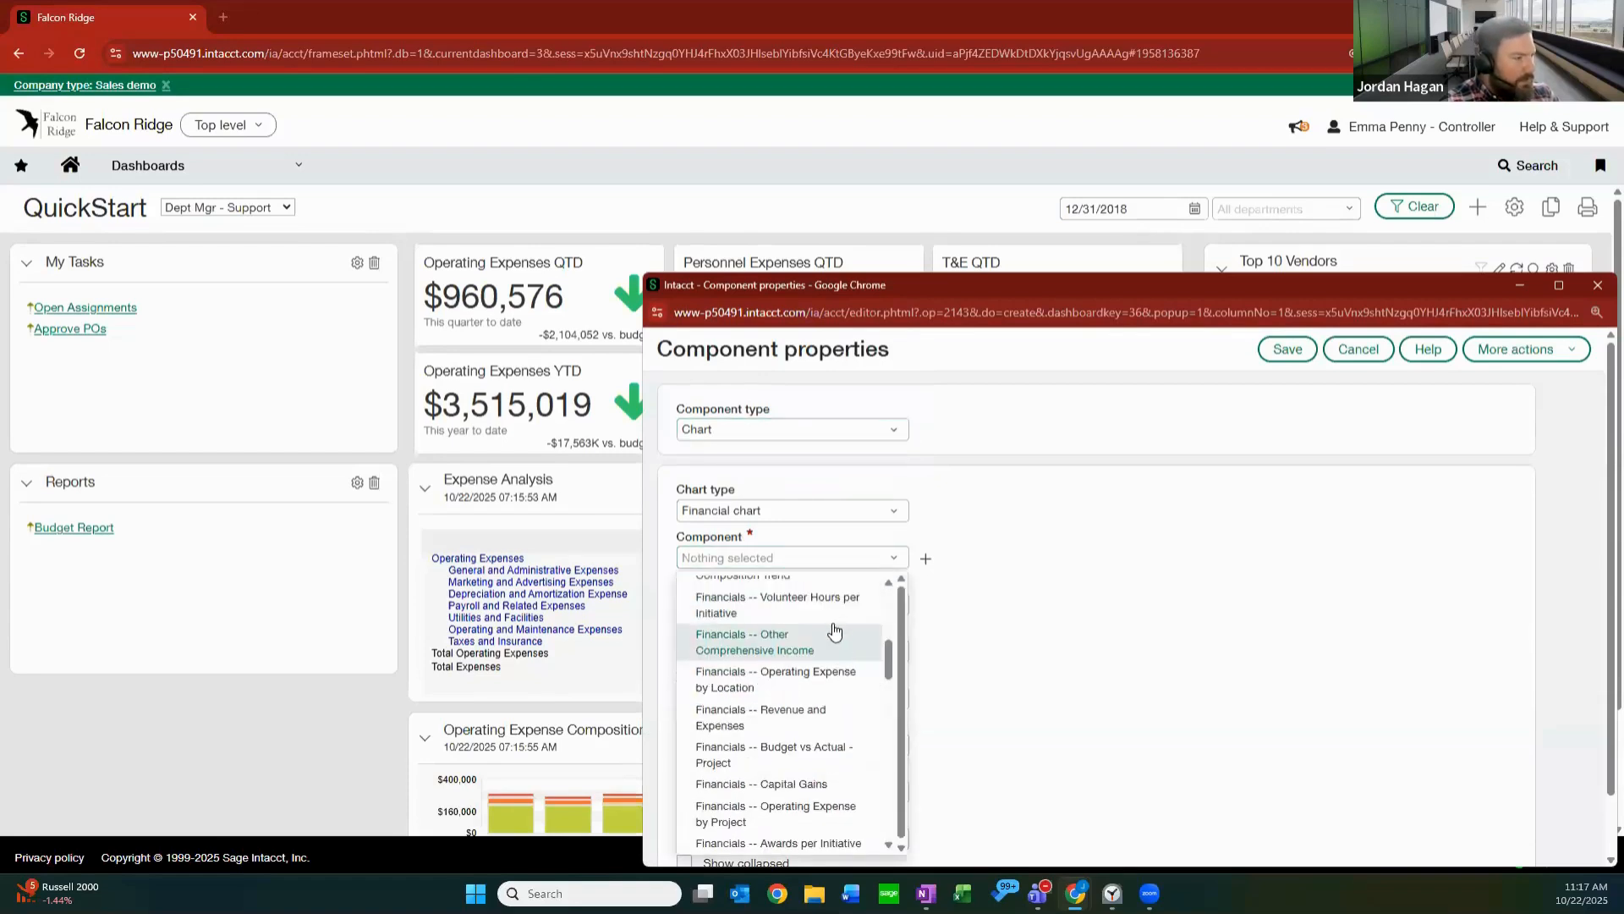
{"action": "left_click", "coordinate": [810, 677]}
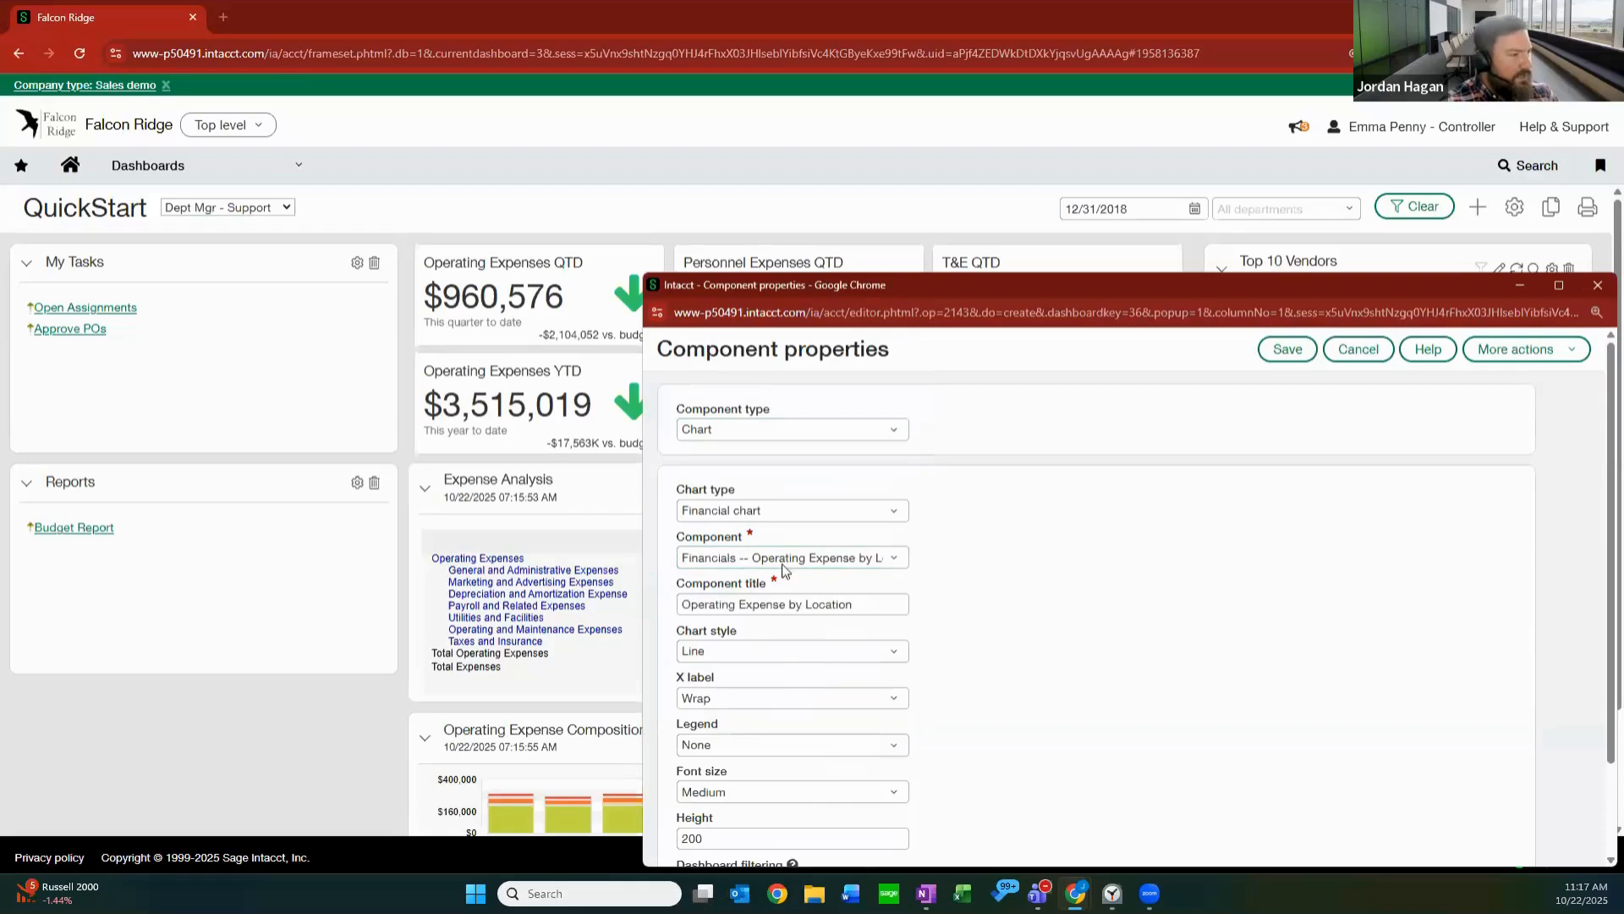
Review the Operating Expense by Location chart's remaining settings and save the component to the dashboard.
{"action": "scroll", "coordinate": [1038, 565], "scroll_direction": "down", "scroll_amount": 2}
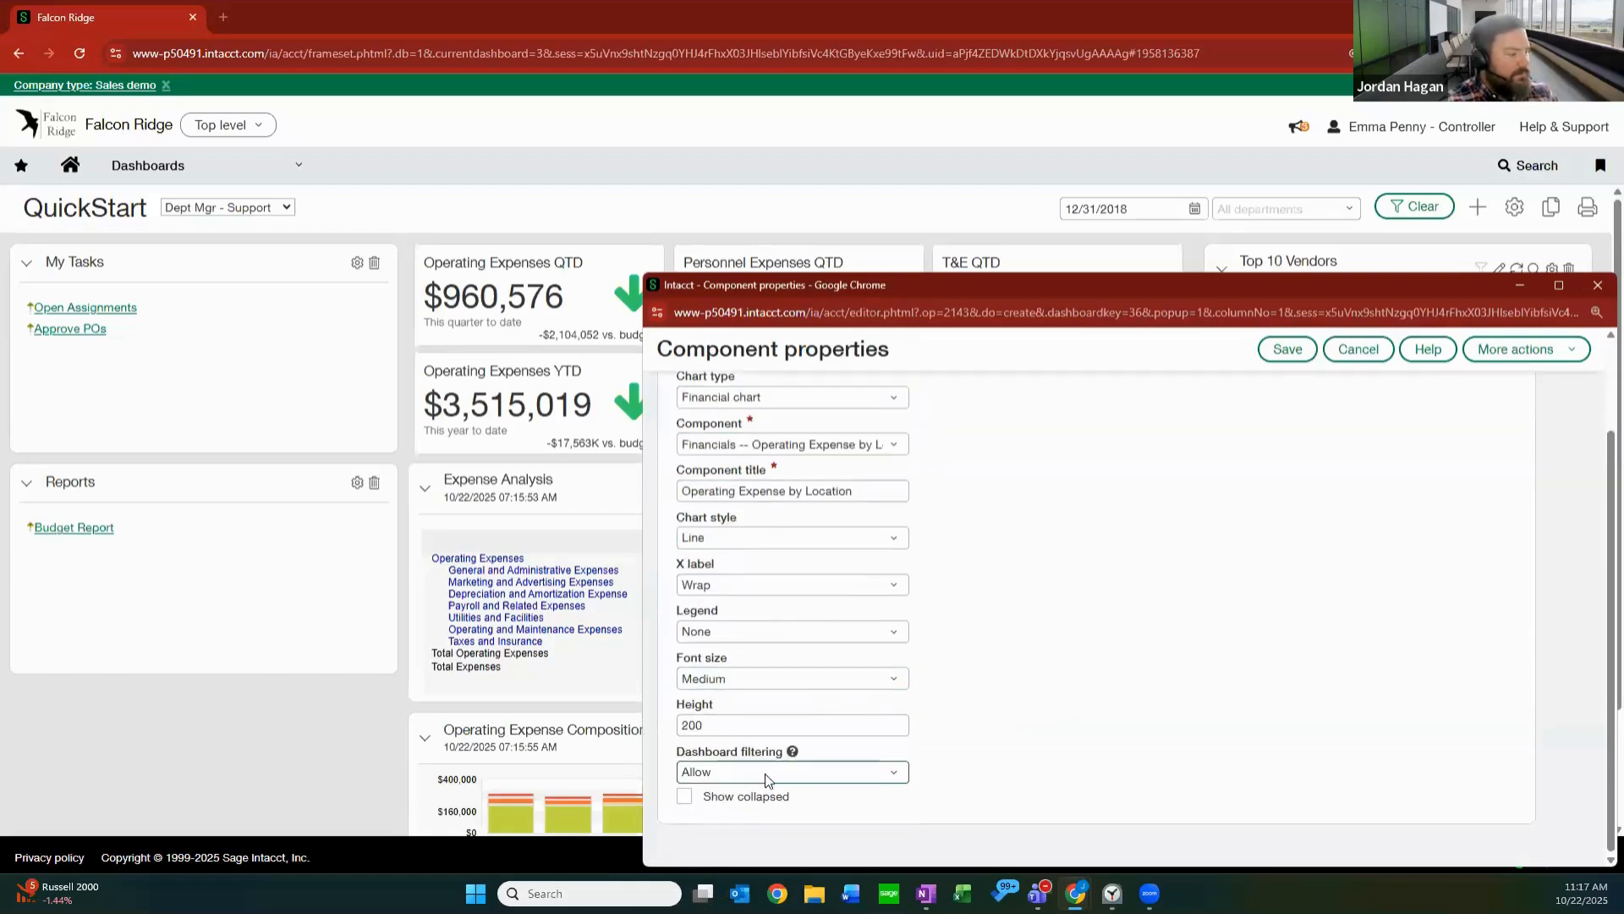
{"action": "scroll", "coordinate": [1308, 393], "scroll_direction": "up", "scroll_amount": 2}
{"action": "left_click", "coordinate": [1294, 350]}
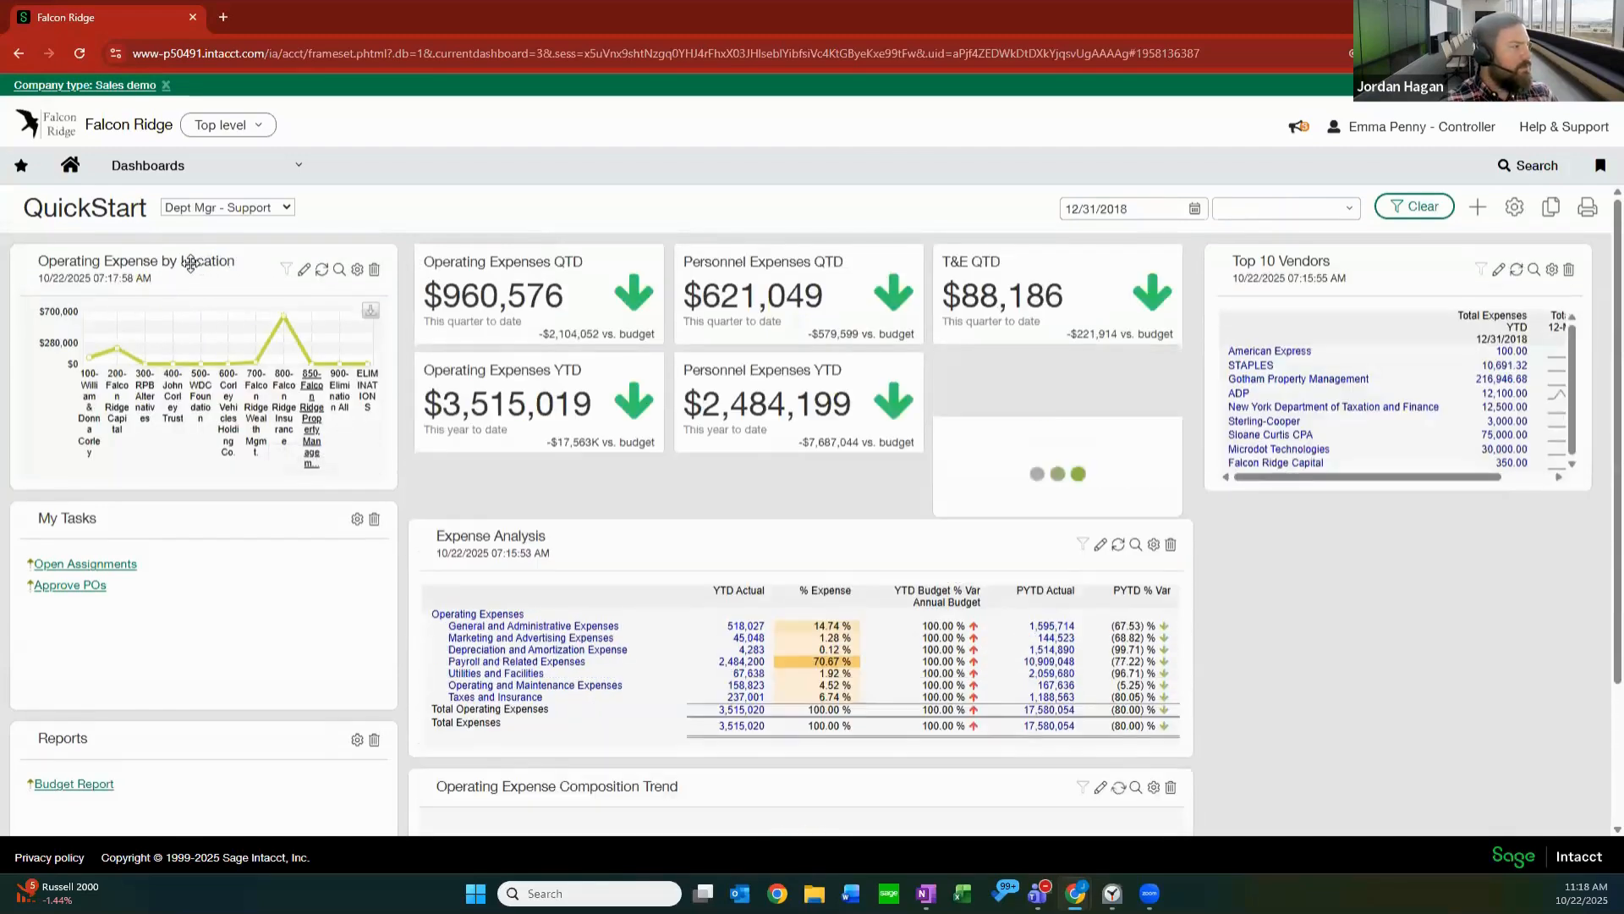
Move the Operating Expense by Location chart below Top 10 Vendors and save its chart style as Bar.
{"action": "left_click_drag", "start_coordinate": [190, 264], "coordinate": [1442, 484]}
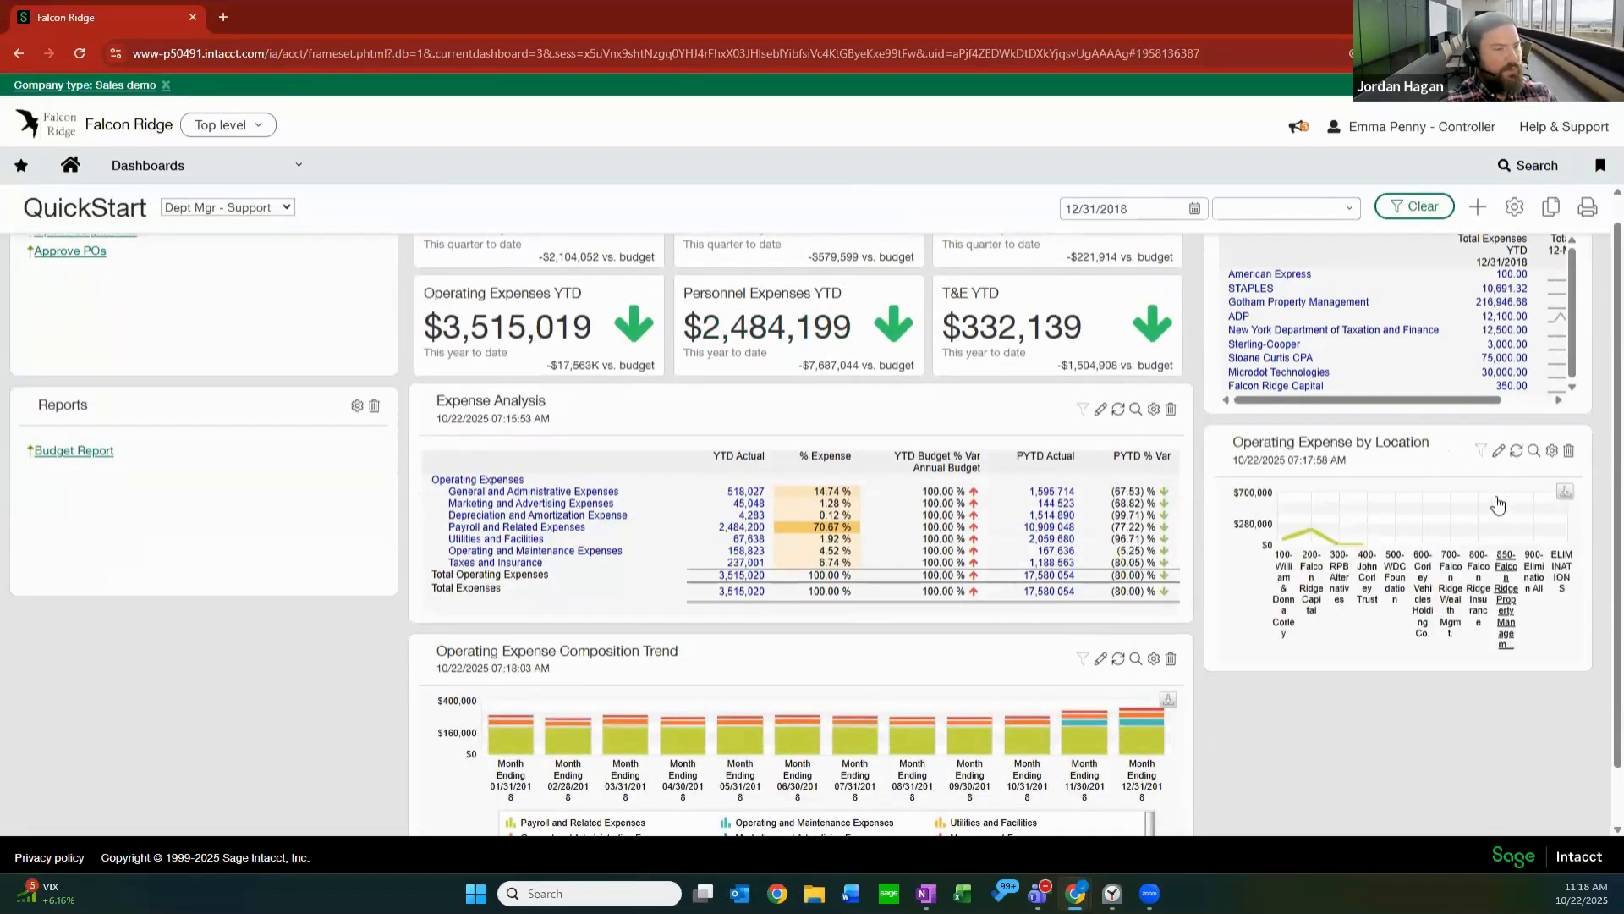
{"action": "left_click", "coordinate": [1552, 451]}
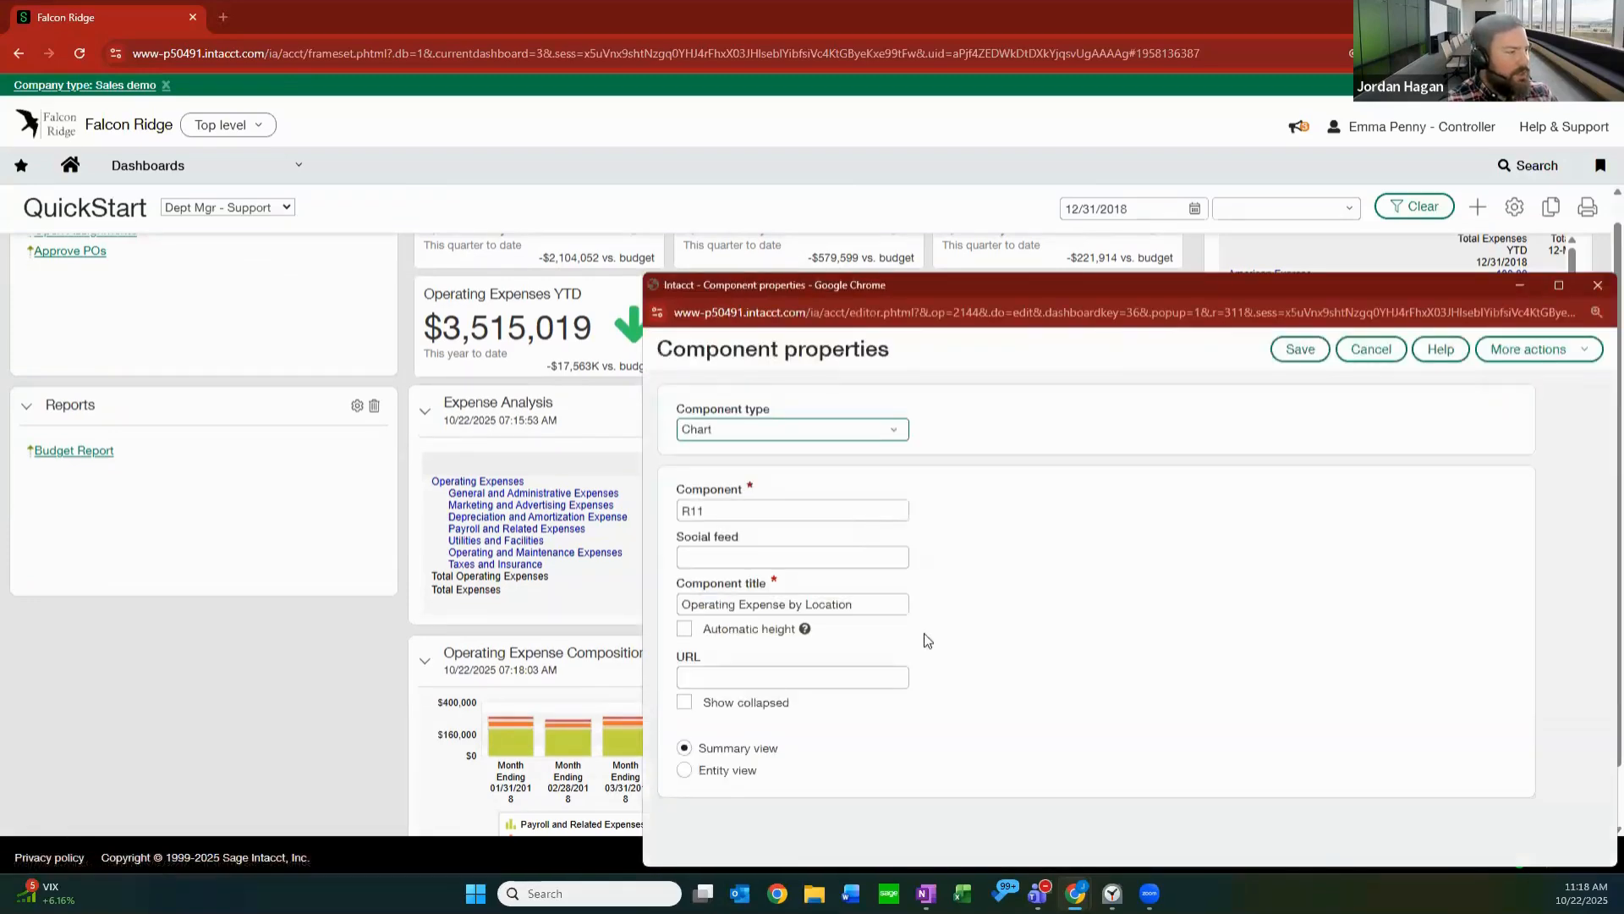
{"action": "left_click", "coordinate": [890, 649]}
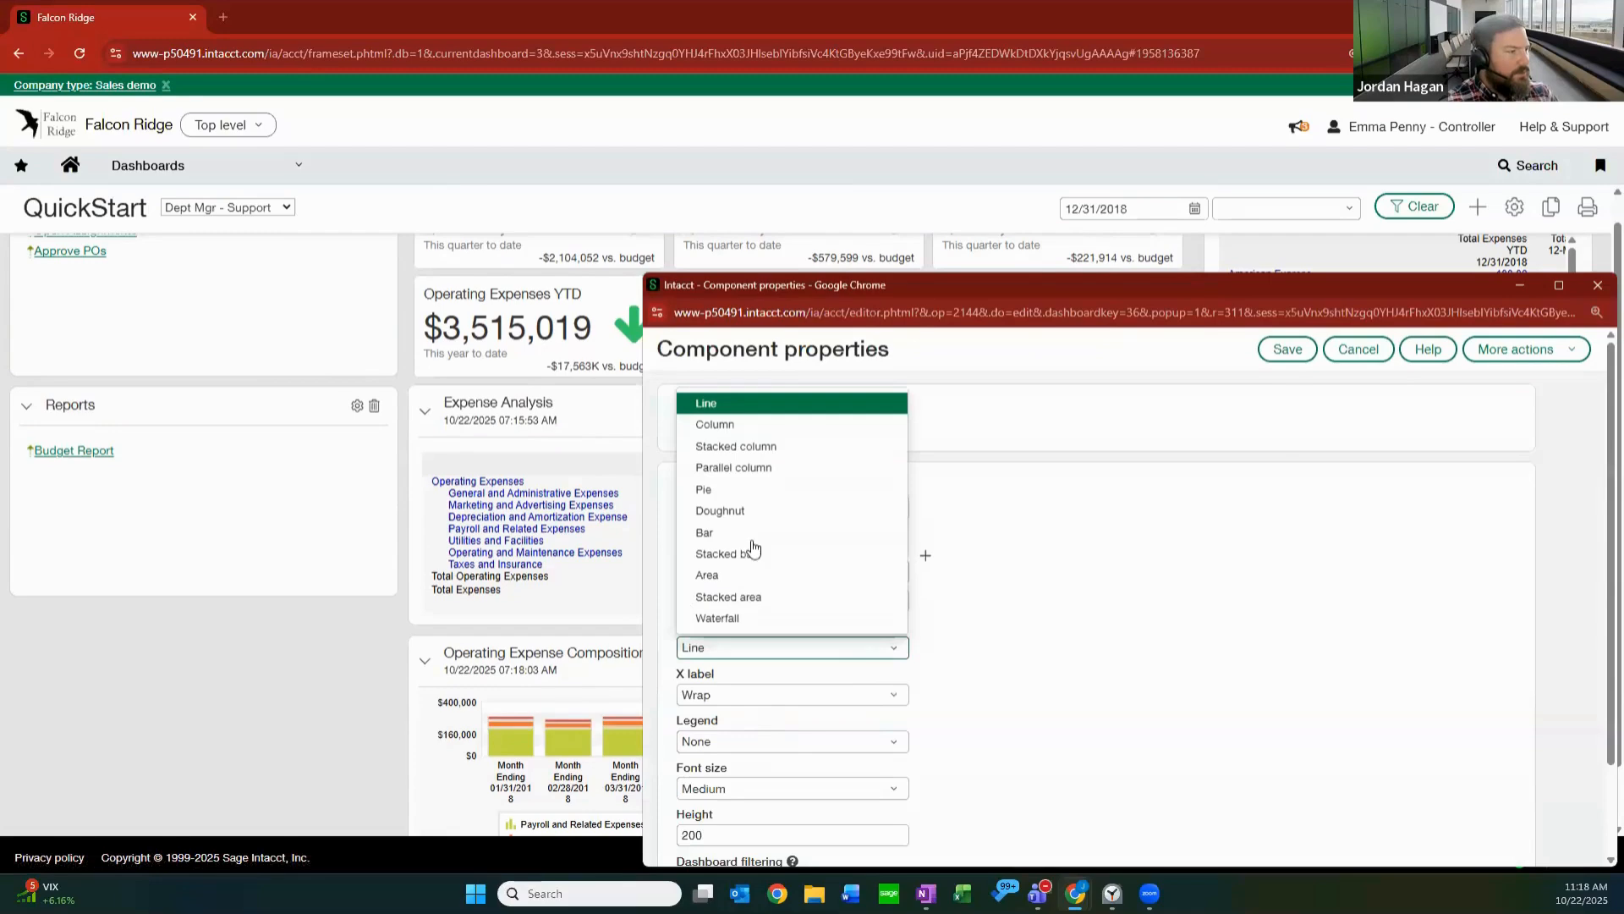
{"action": "left_click", "coordinate": [751, 533]}
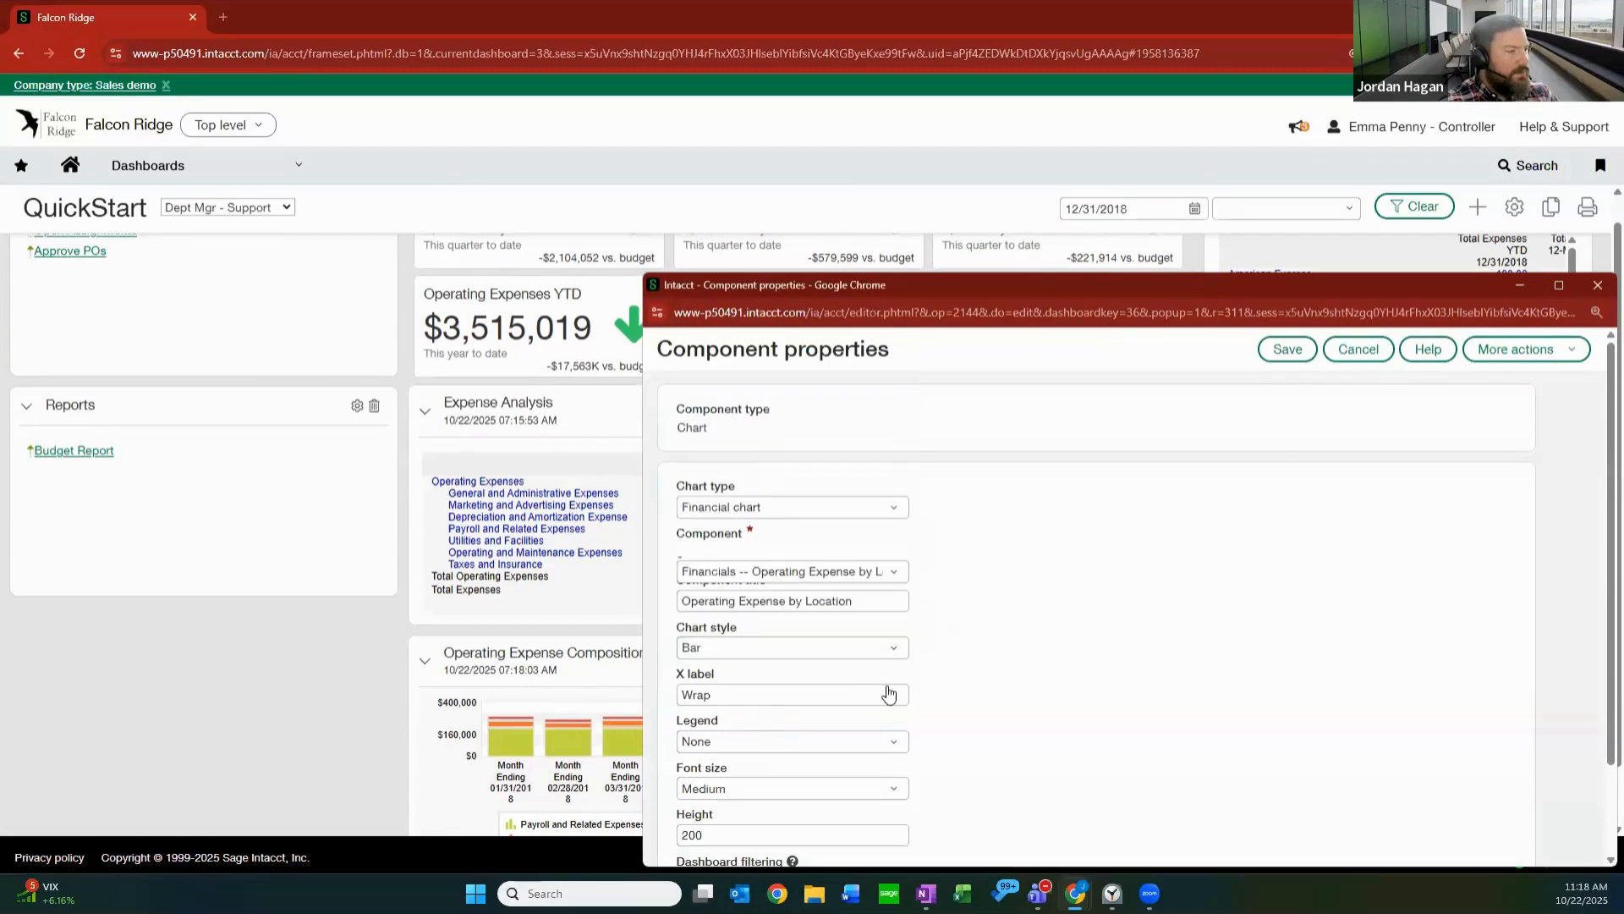
{"action": "scroll", "coordinate": [933, 686], "scroll_direction": "down", "scroll_amount": 2}
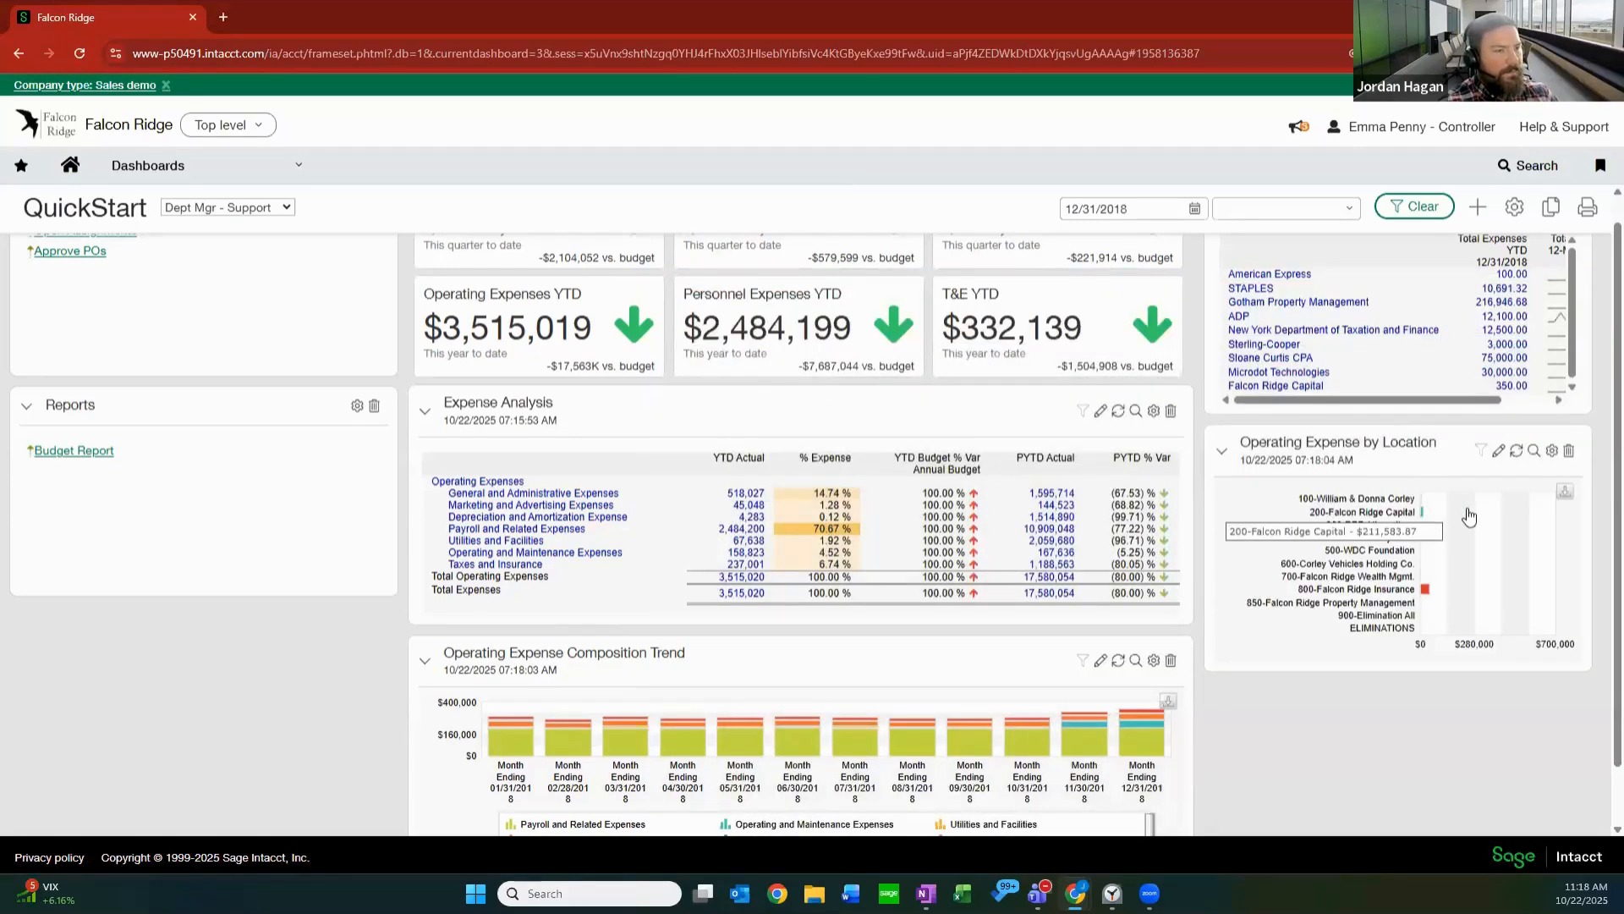
{"action": "mouse_move", "coordinate": [1386, 514]}
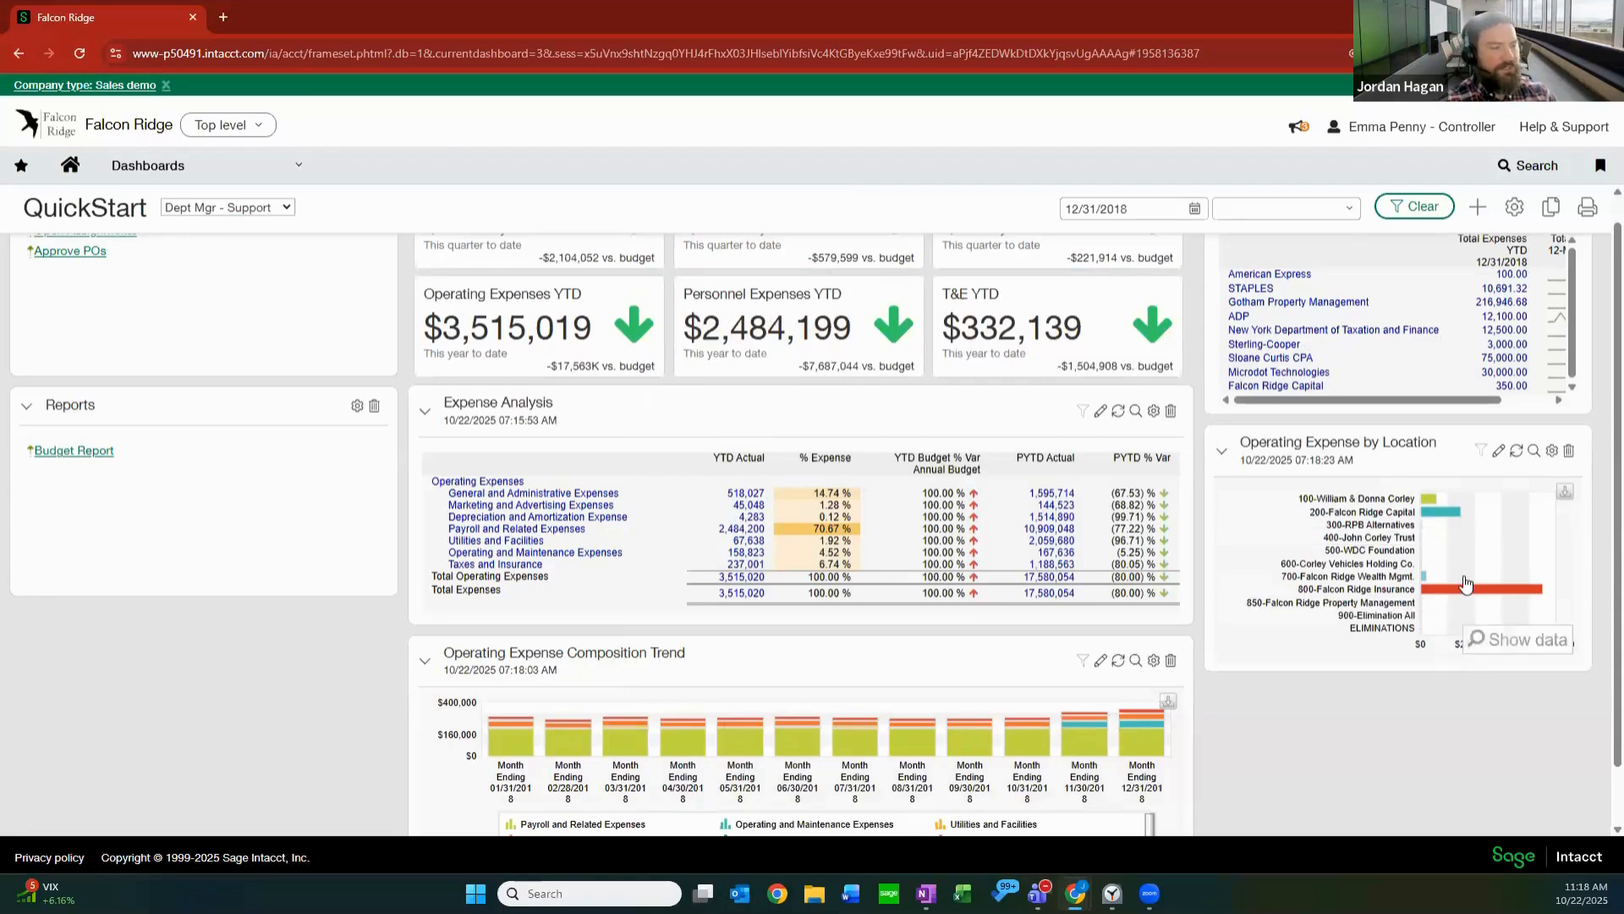
{"action": "mouse_move", "coordinate": [1446, 595]}
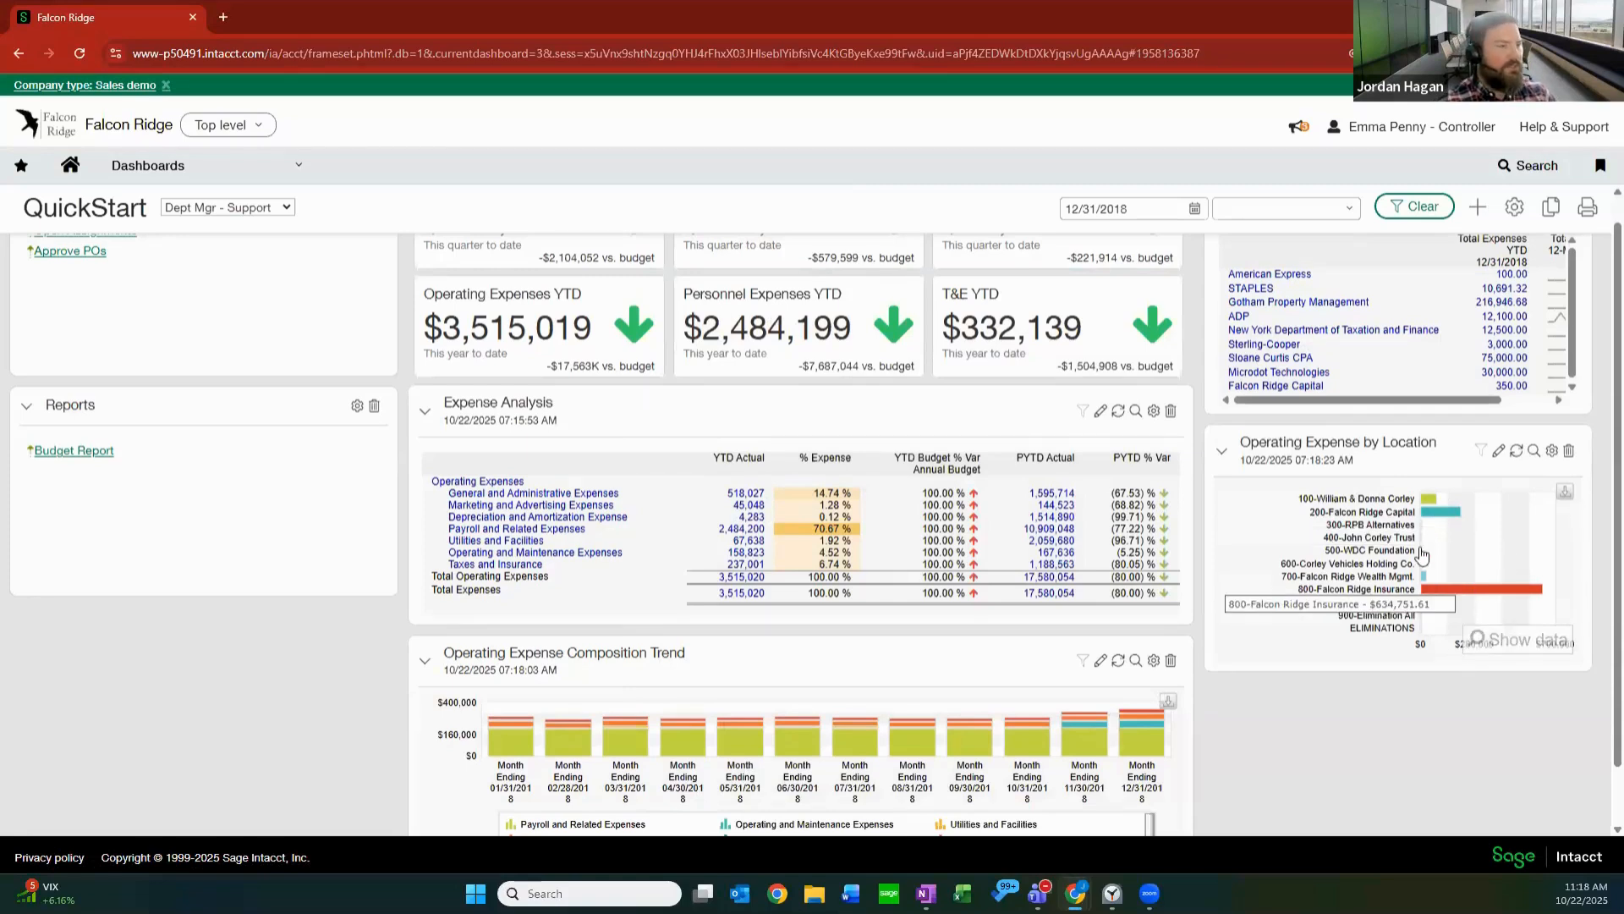